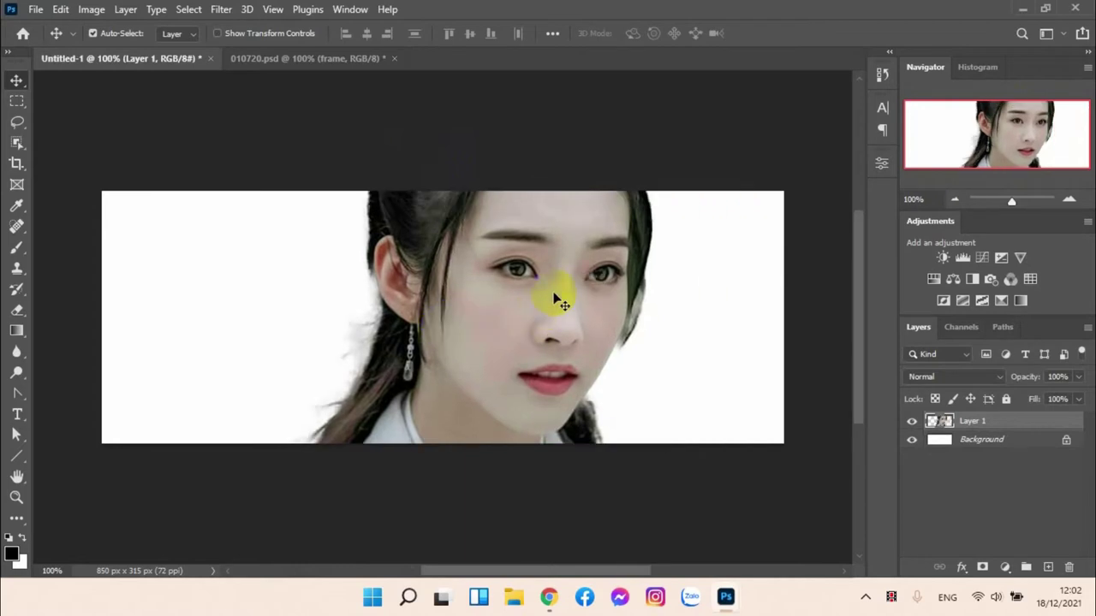
Step: Check Layer 4's dimensions in the mod group of 010720.psd and set Layer 1's height in Untitled-1 to 589 px
left_click(286, 59)
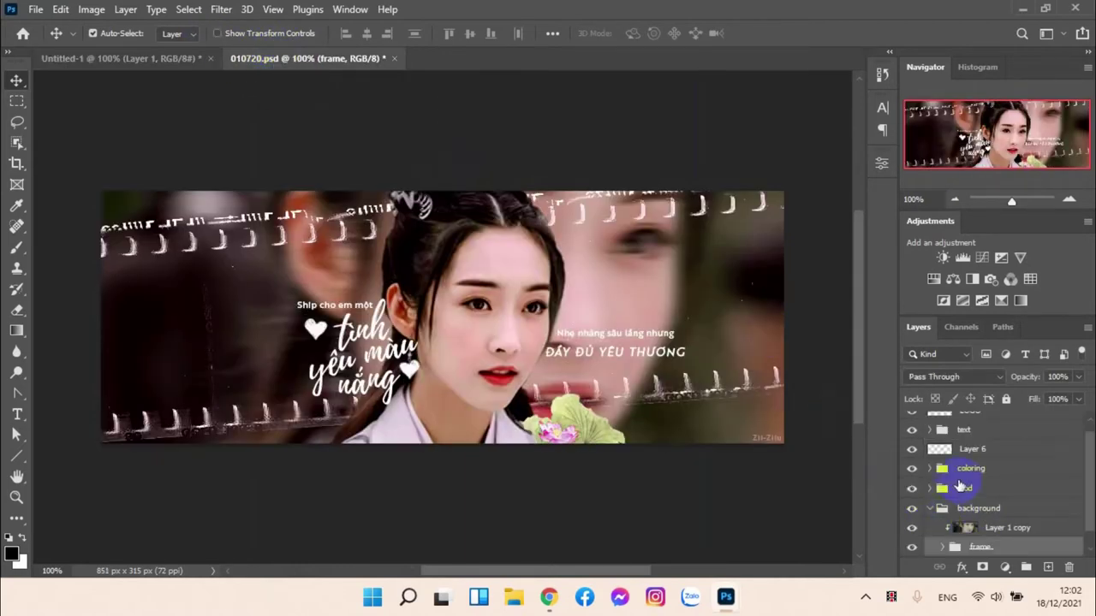
left_click(932, 488)
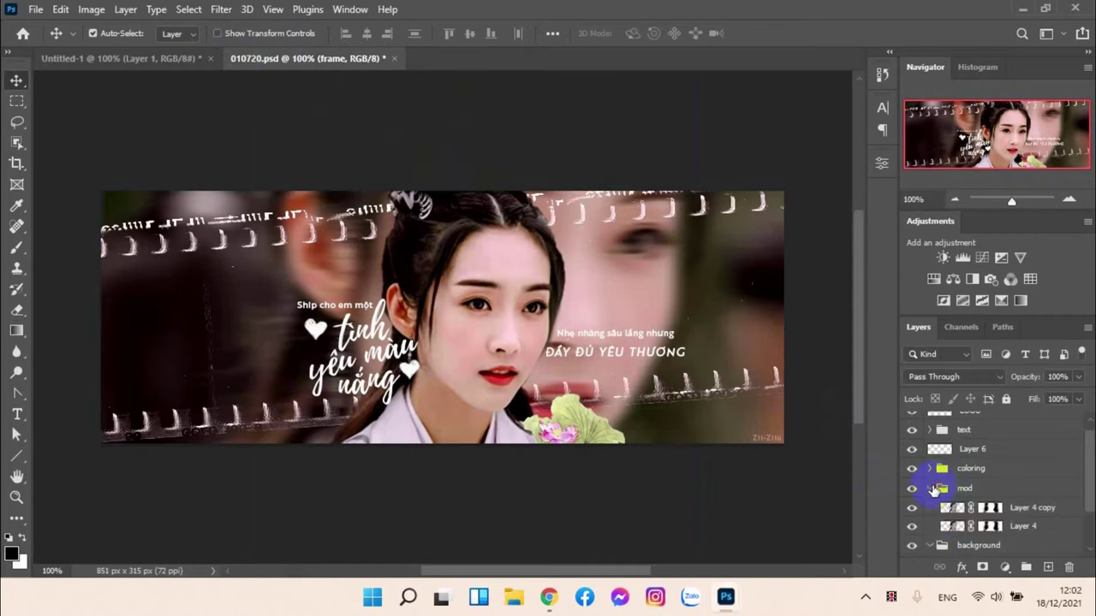
left_click(952, 529)
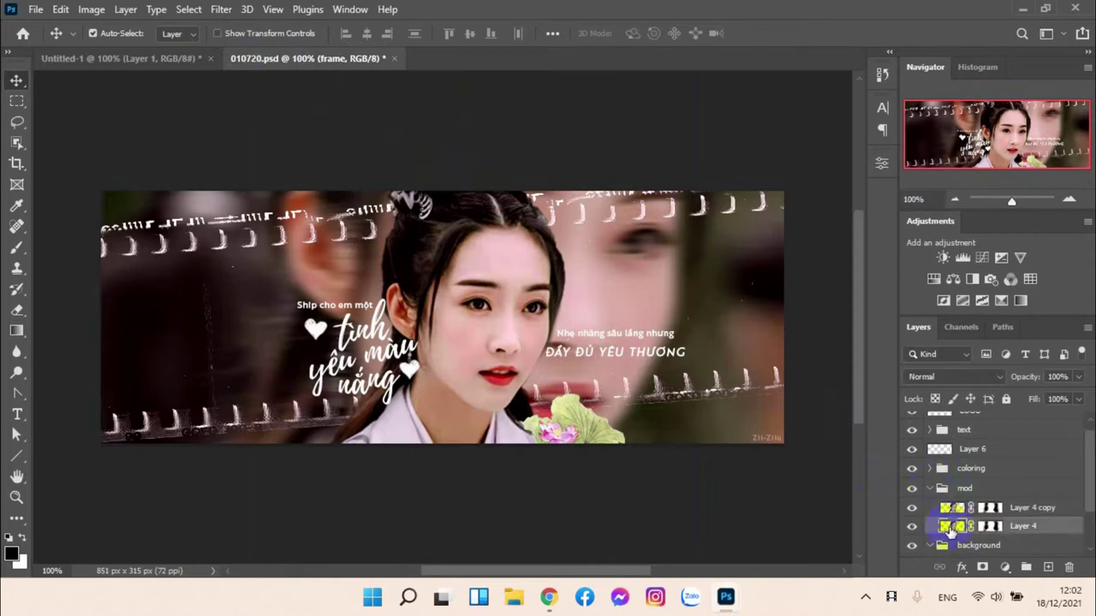
left_click(882, 163)
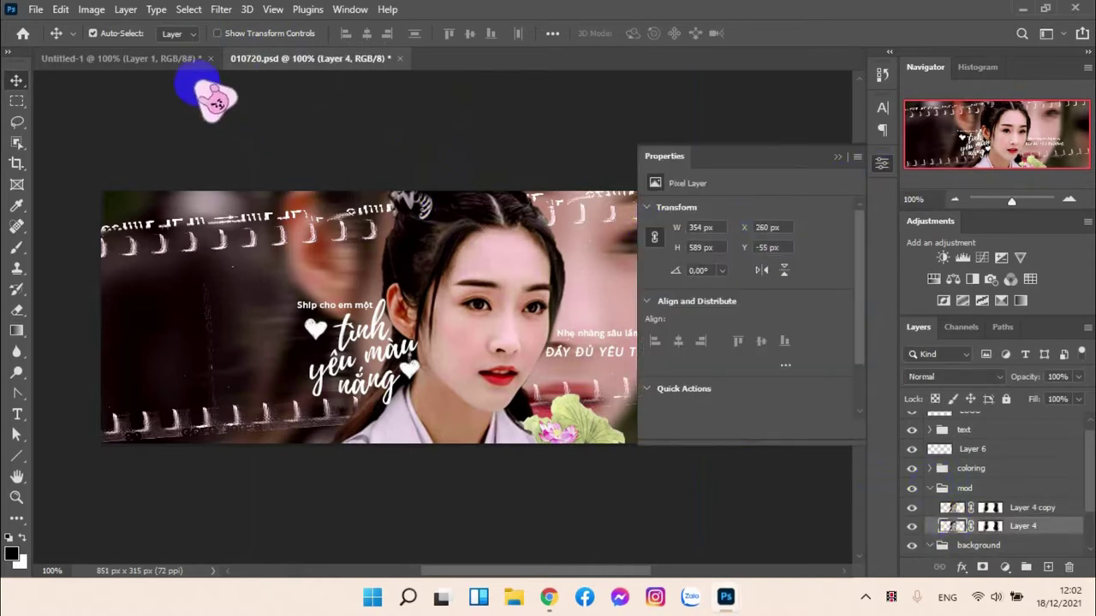
left_click(182, 61)
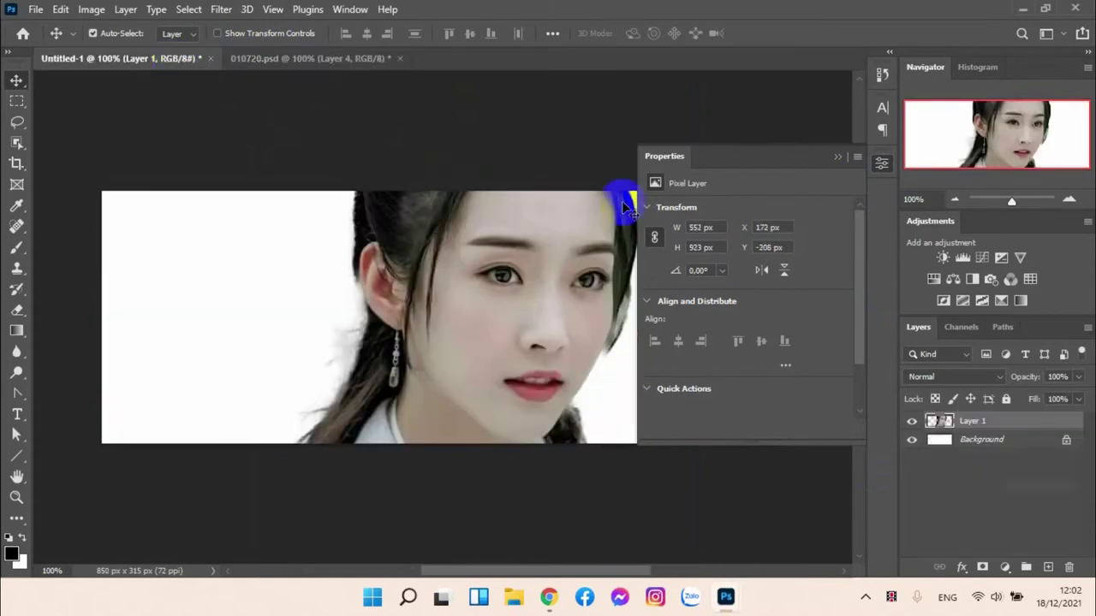
left_click(708, 248)
type("589")
key("Return")
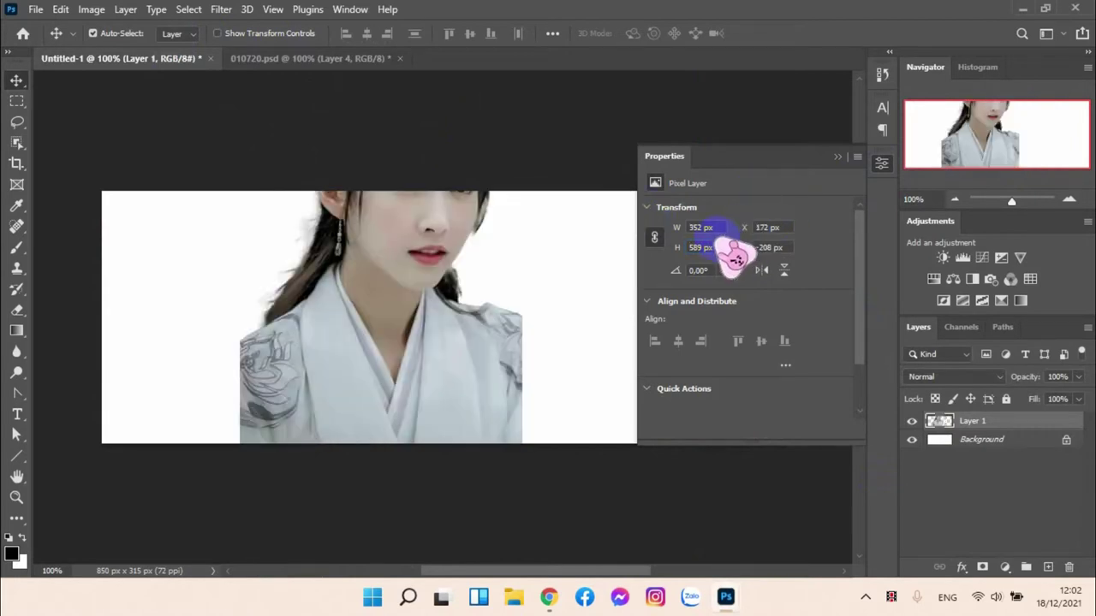
Step: Position Layer 1 in Untitled-1 at X 260 px and Y -55 px, matching Layer 4 of 010720.psd
left_click(347, 62)
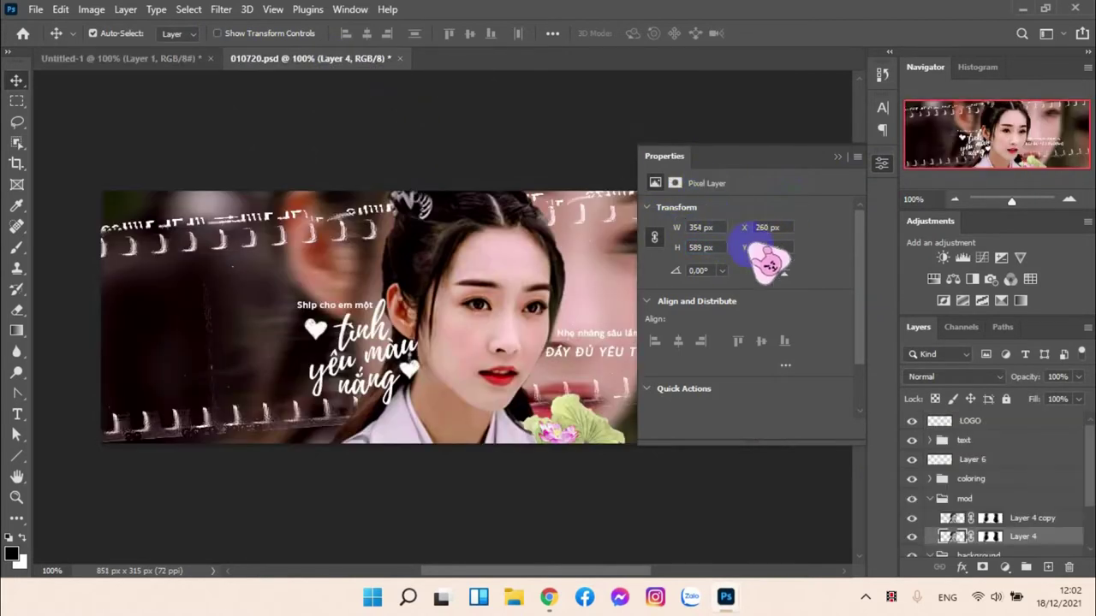
left_click(176, 65)
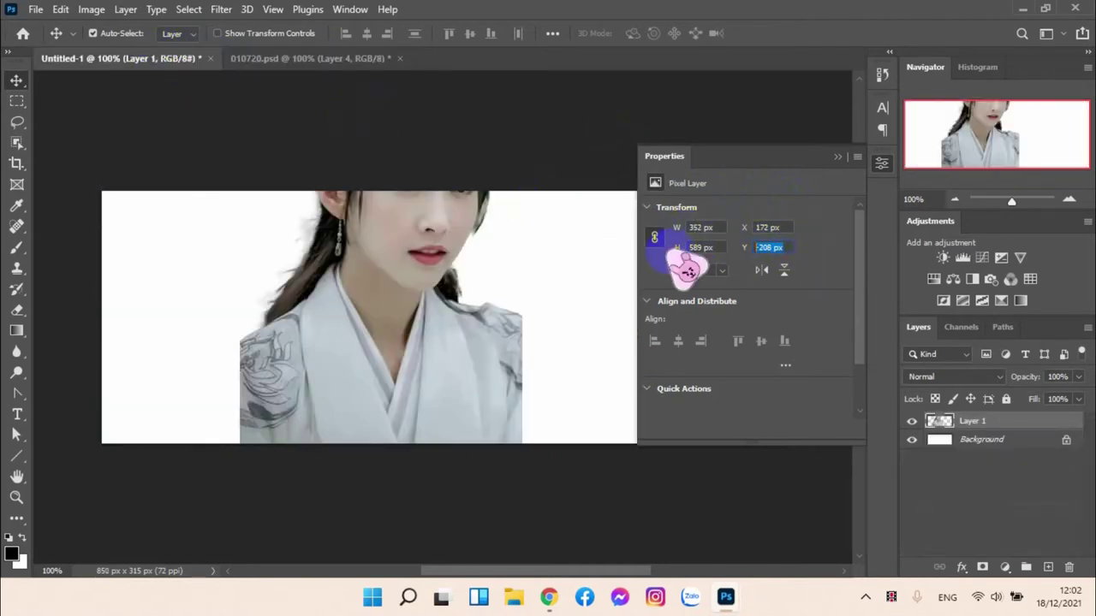
type("-55")
key("Return")
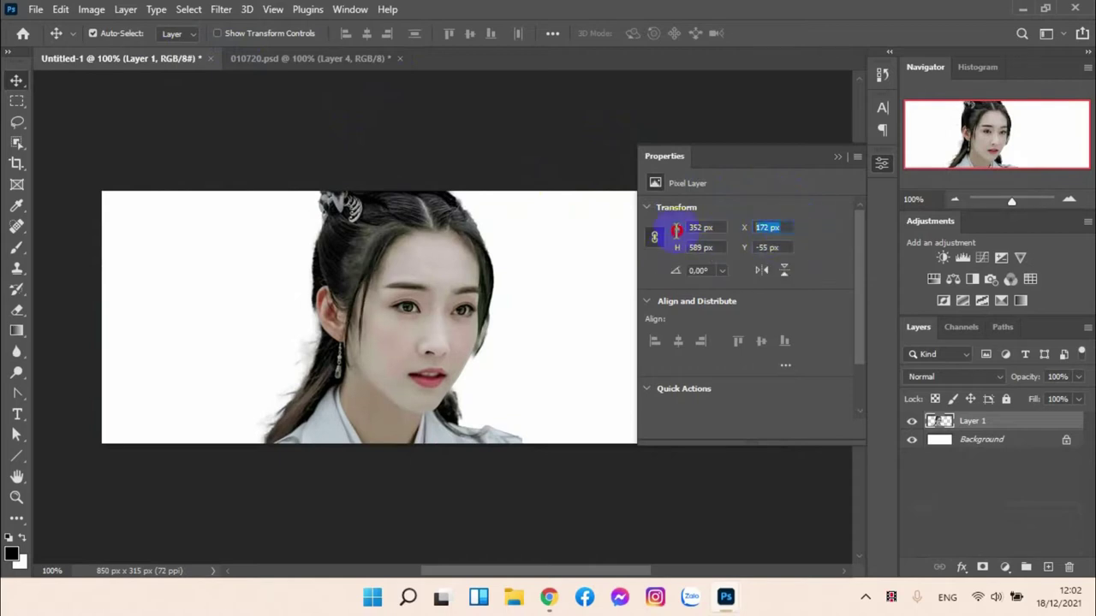
left_click(692, 246)
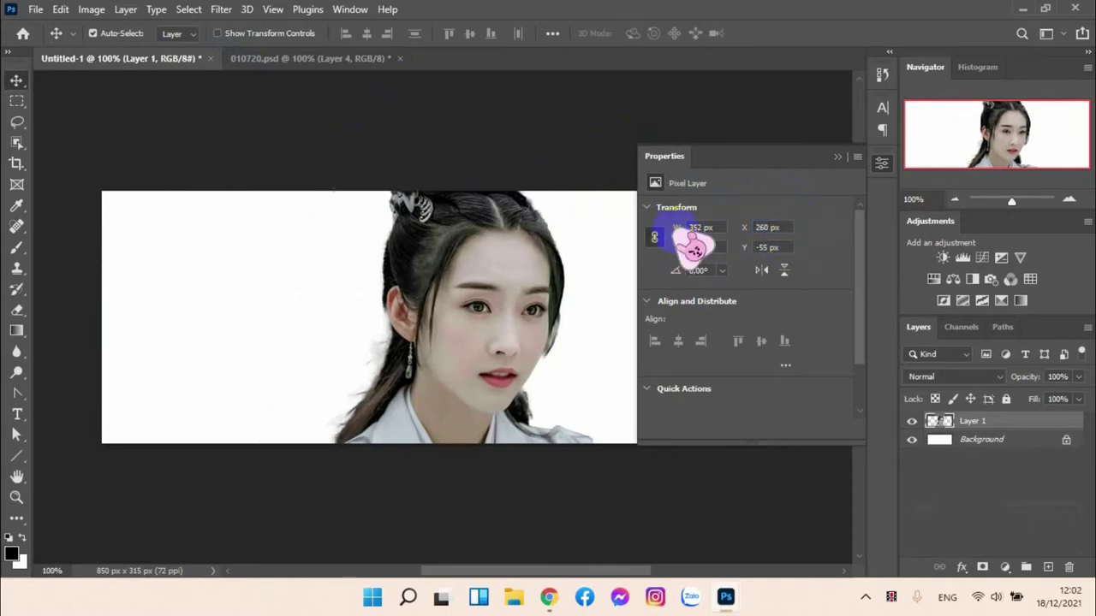
left_click(1011, 412)
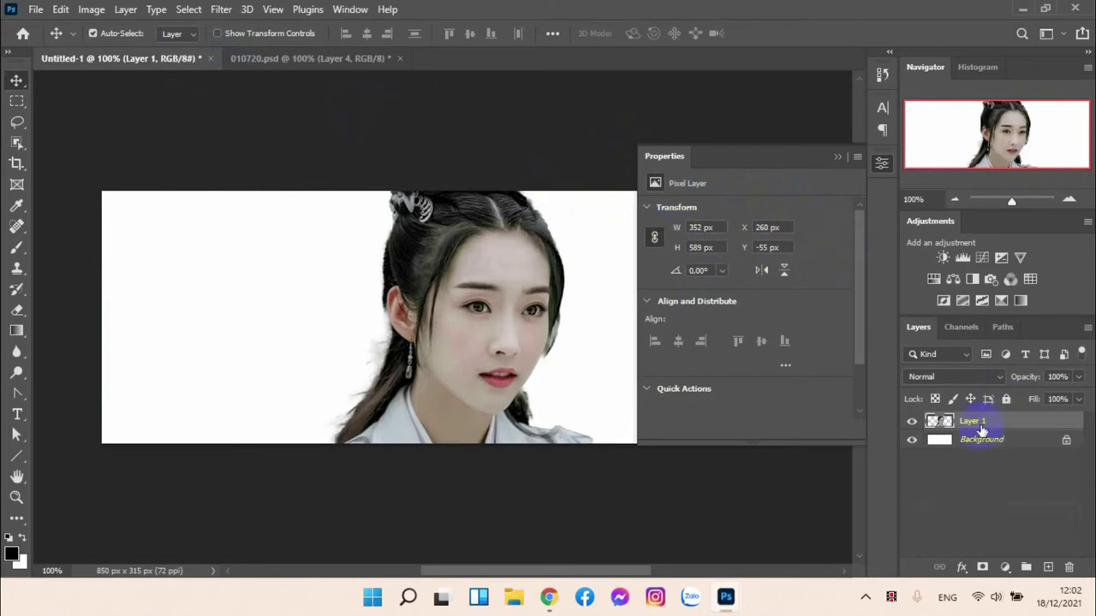
left_click(989, 414)
right_click(978, 421)
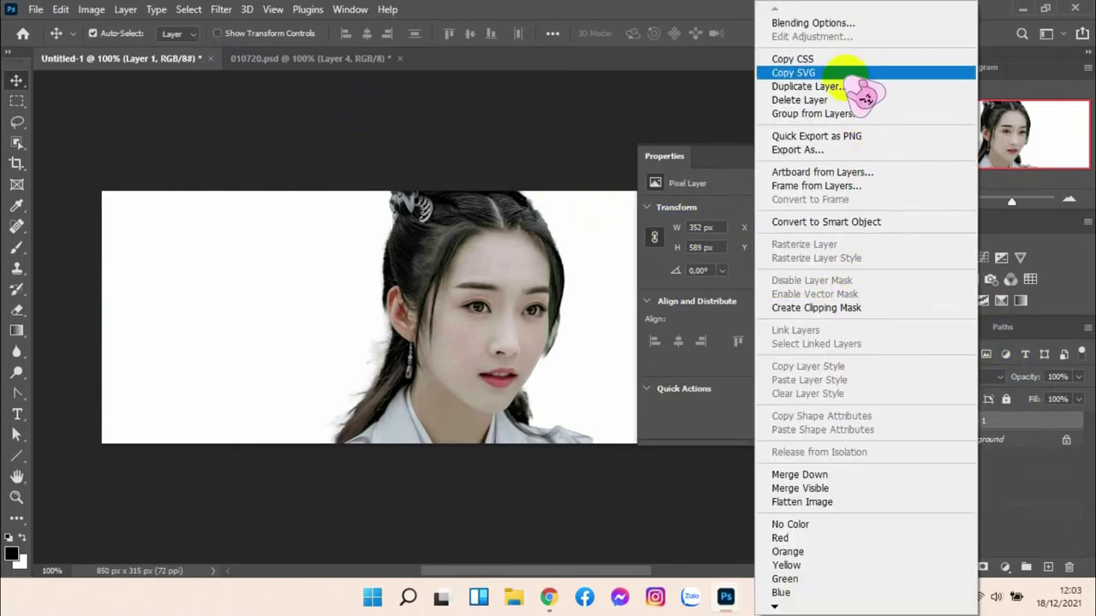
left_click(818, 100)
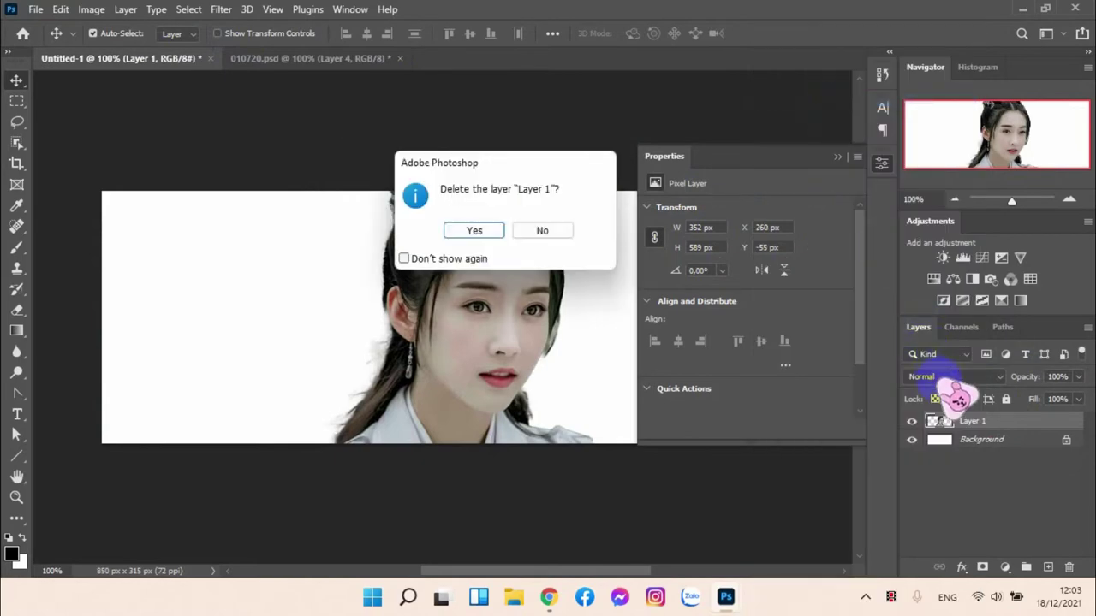
left_click(556, 231)
Step: Duplicate Layer 1 within Untitled-1 and set the copy's blend mode to Soft Light
right_click(983, 421)
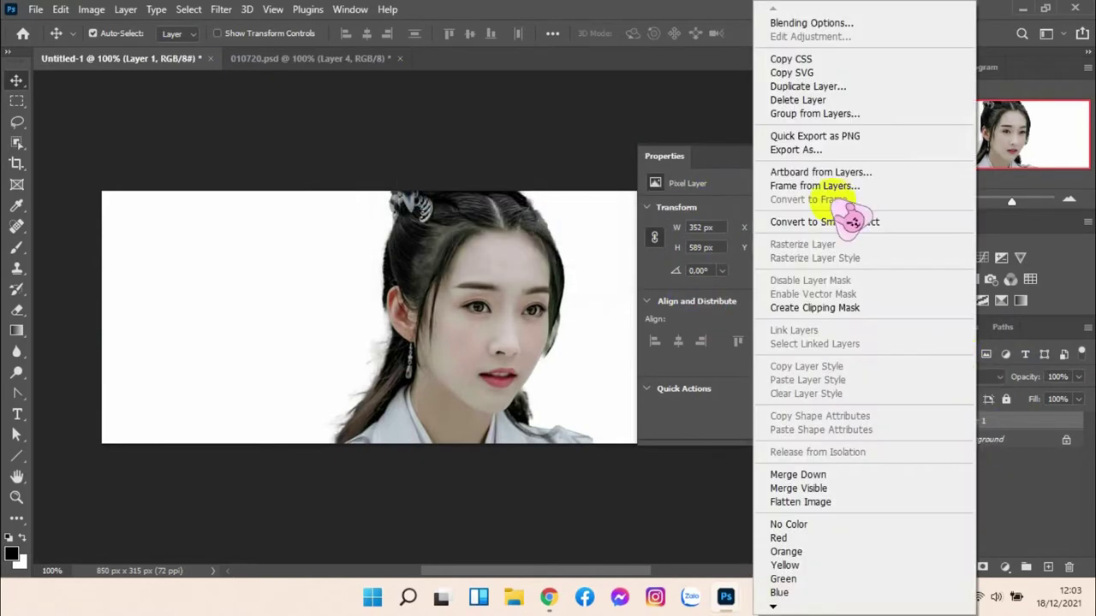
left_click(860, 85)
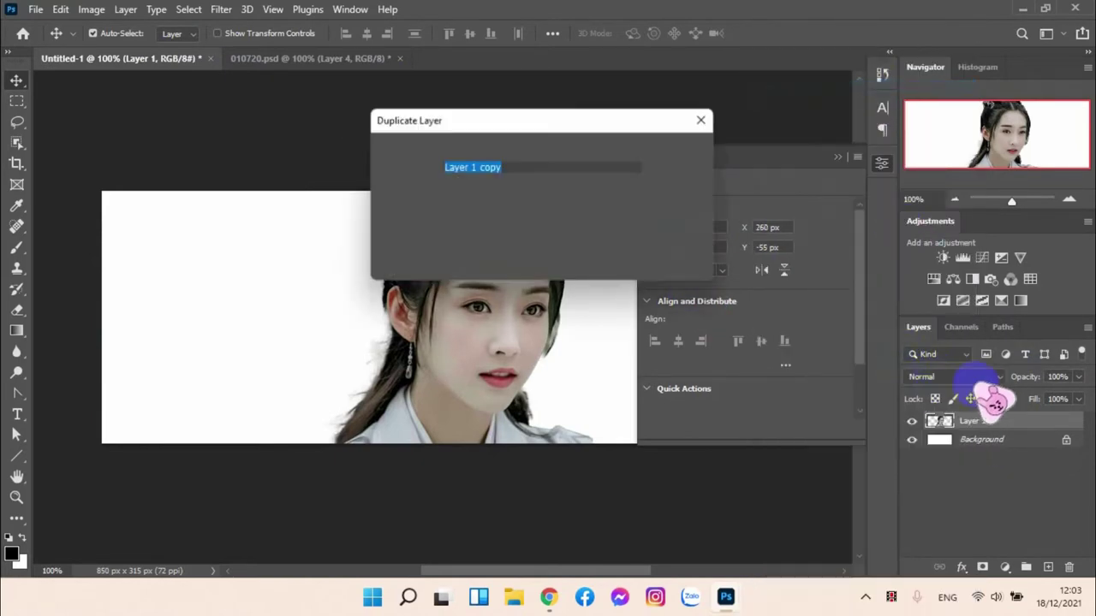
left_click(679, 150)
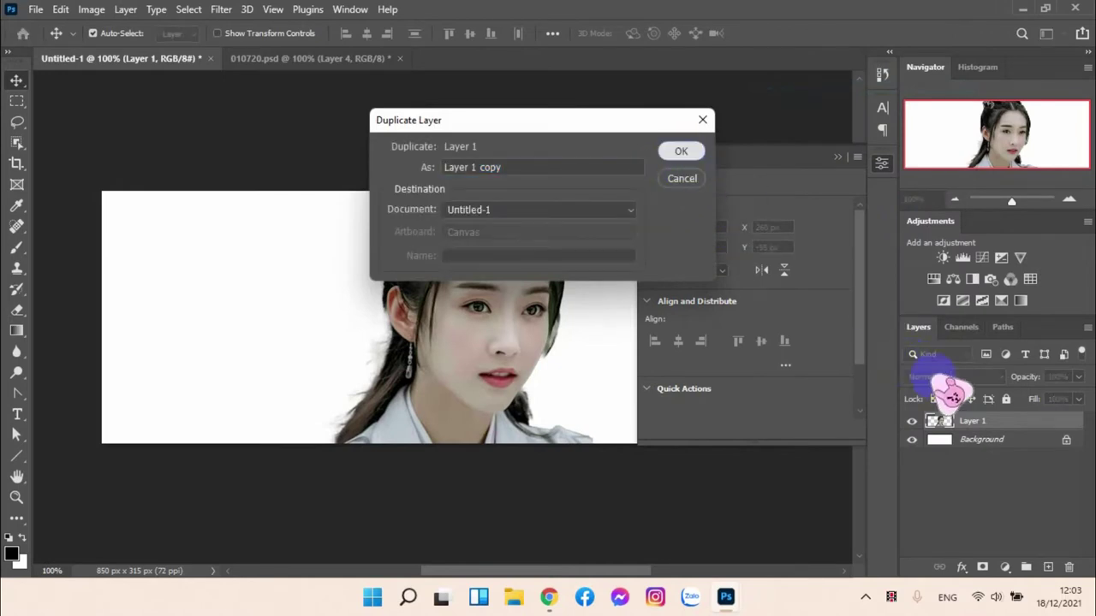
left_click(1001, 380)
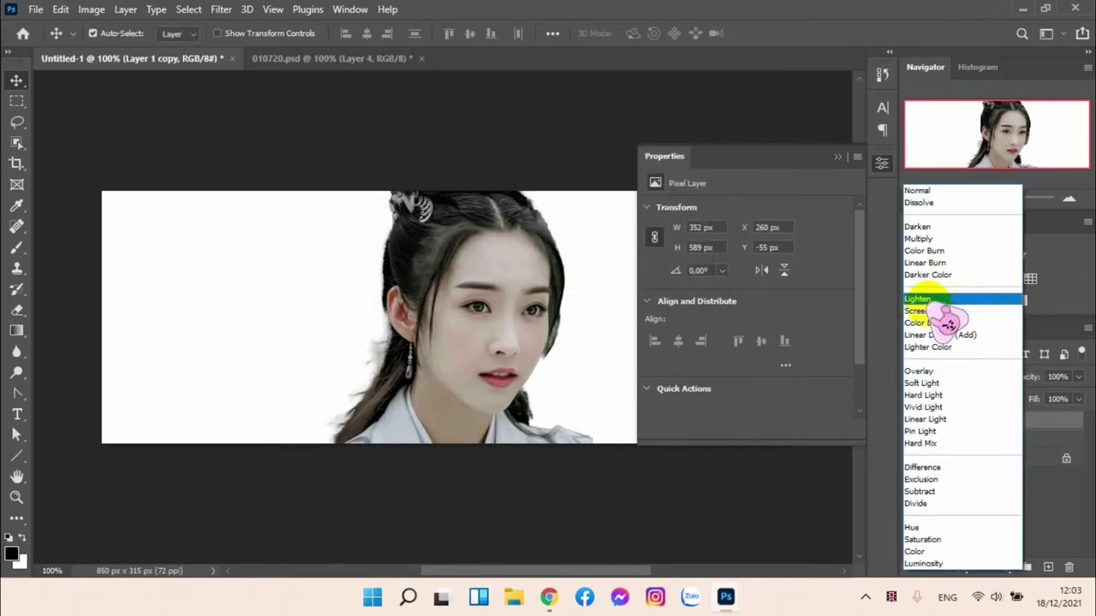
left_click(933, 383)
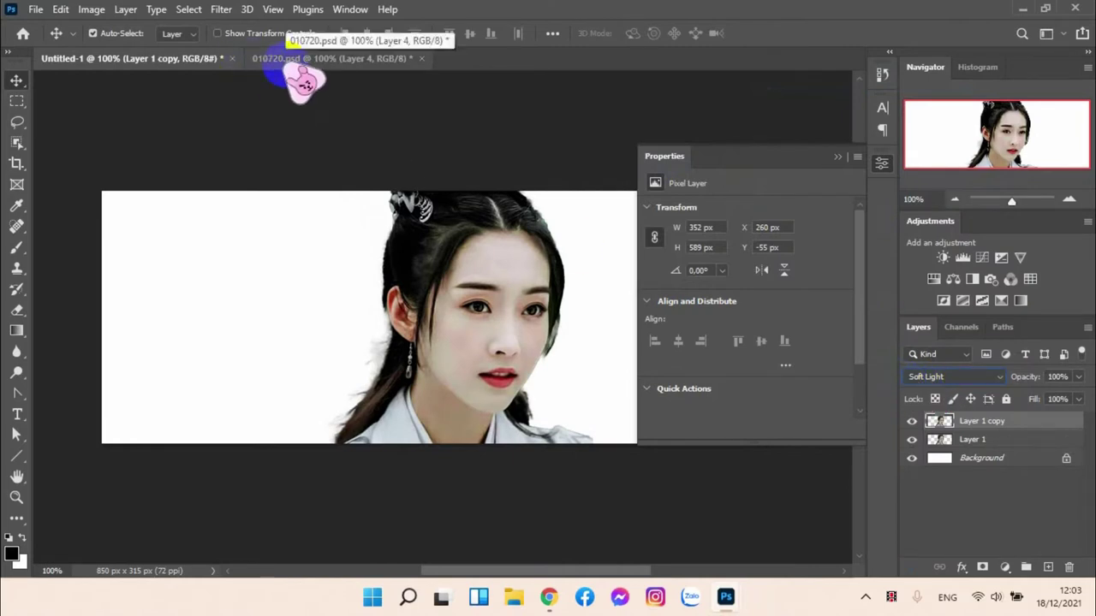
Step: Group Layer 1 and Layer 1 copy and name the group bg
left_click(939, 422)
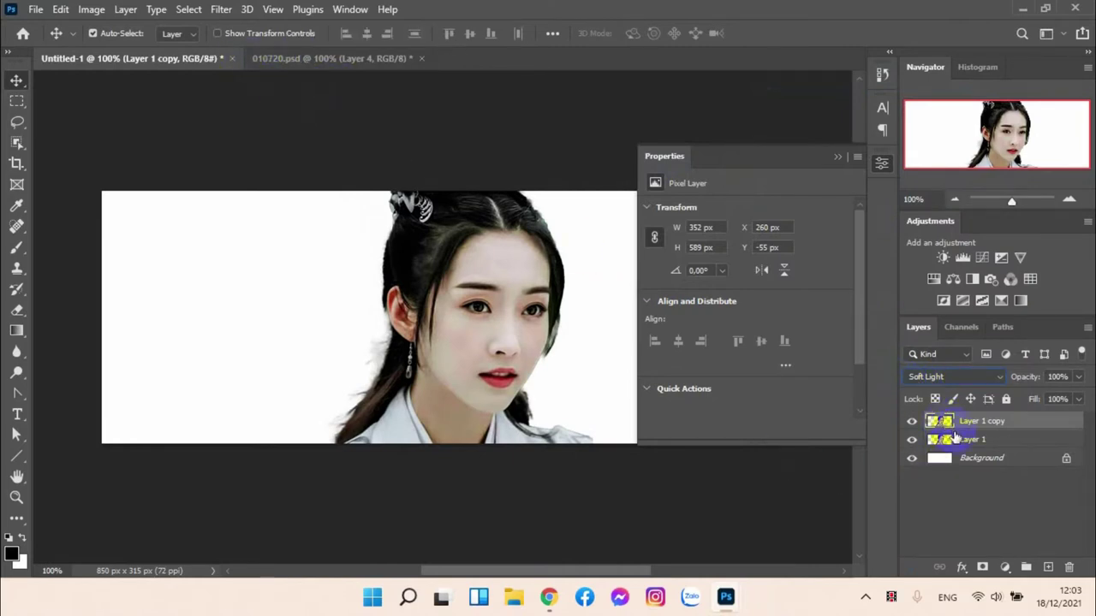
left_click(984, 441, "shift")
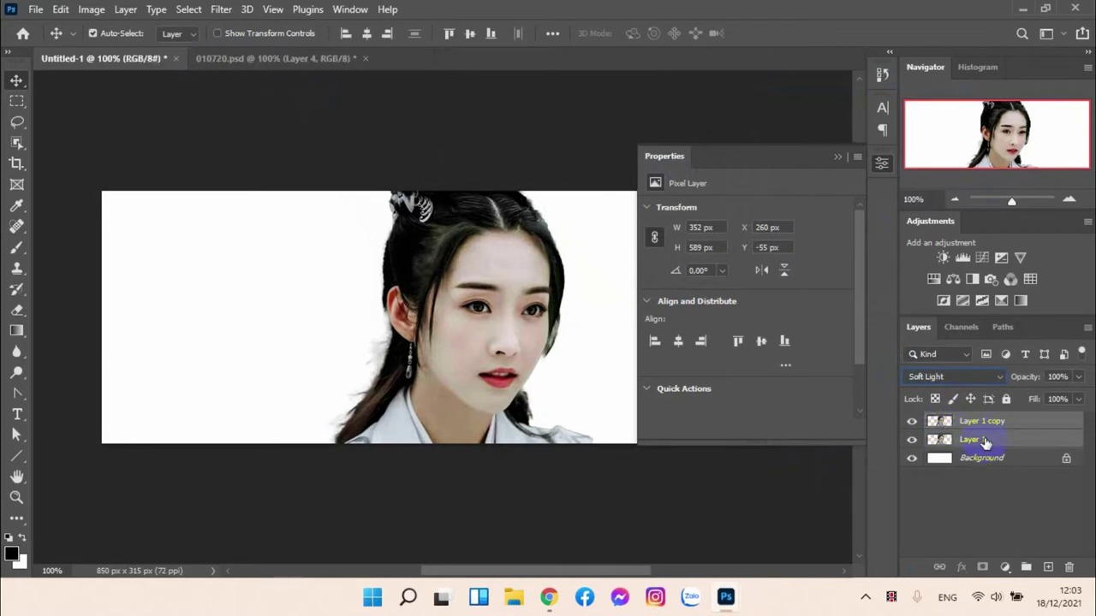
key("ctrl+g")
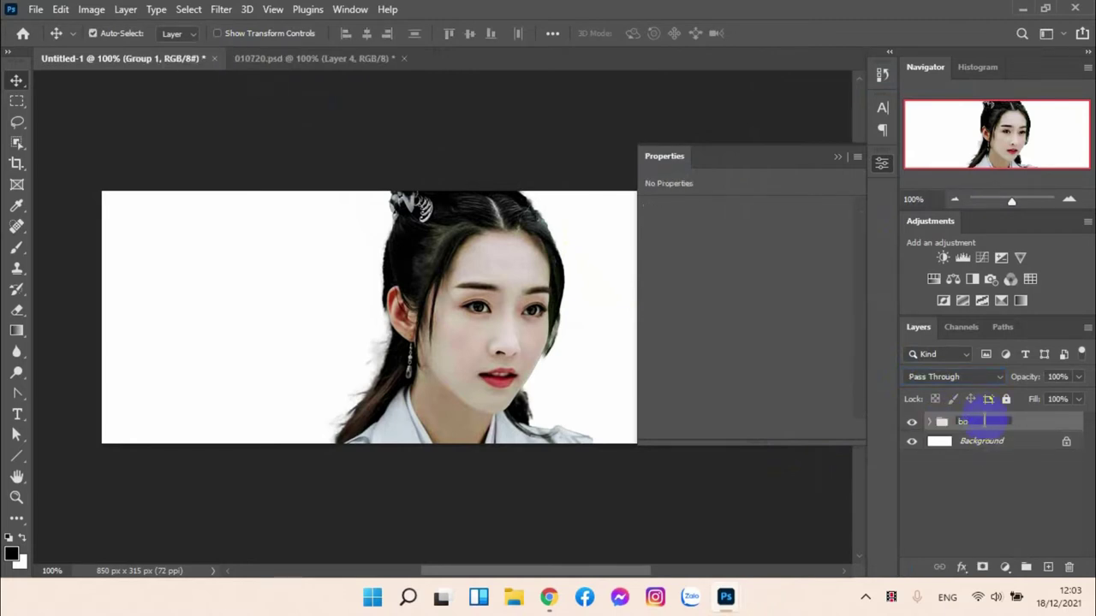
left_click(435, 147)
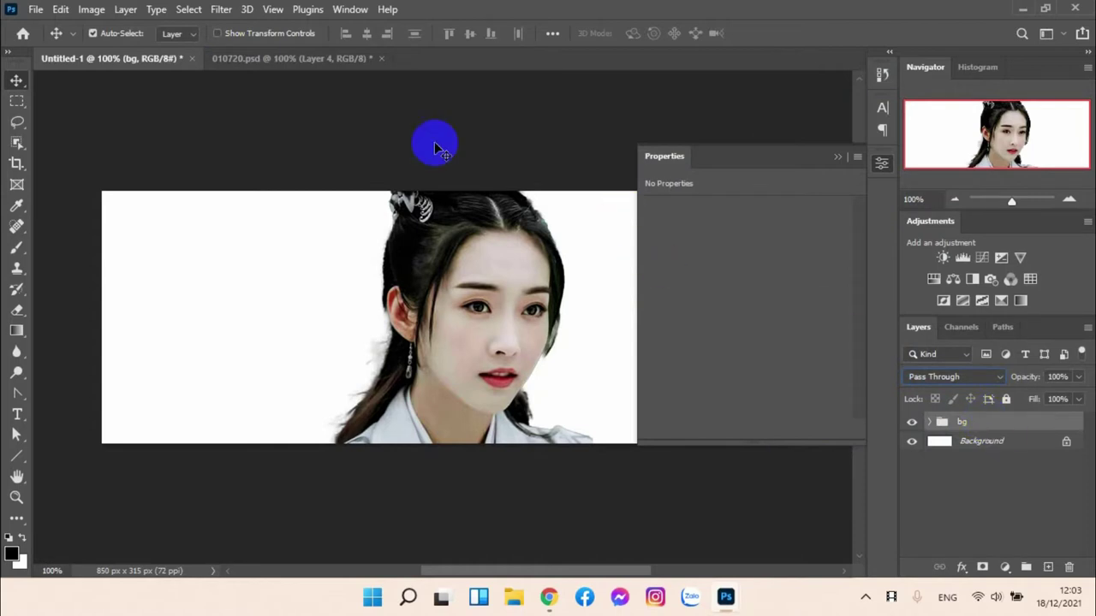
Step: Collapse the mod group in 010720.psd and examine the transform values of Layer 1 in the background group
left_click(291, 58)
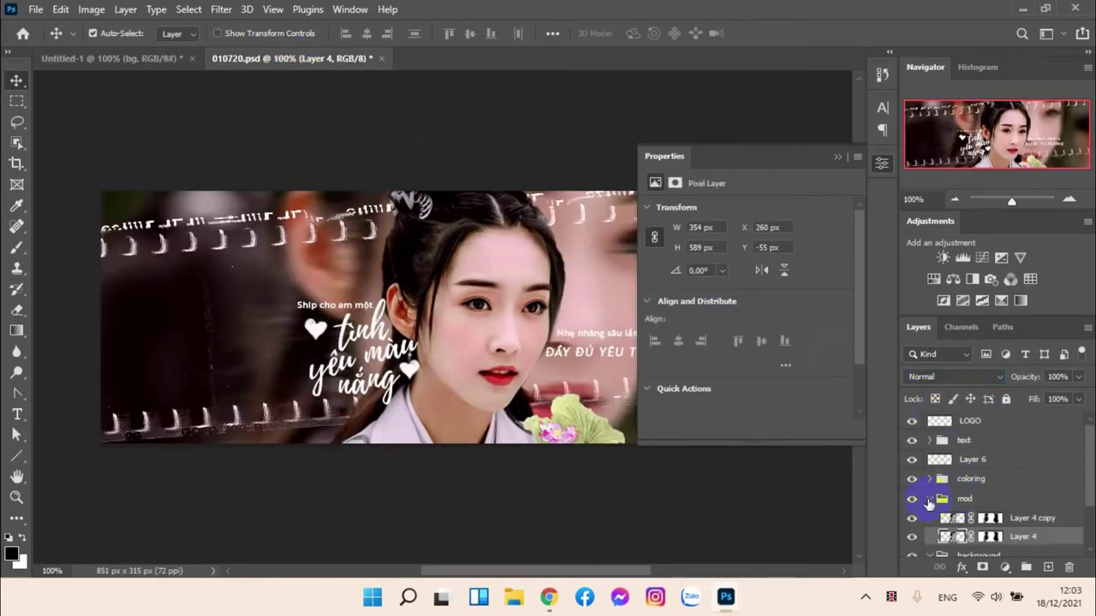
left_click(929, 500)
left_click(930, 518)
scroll(948, 505, "down", 1)
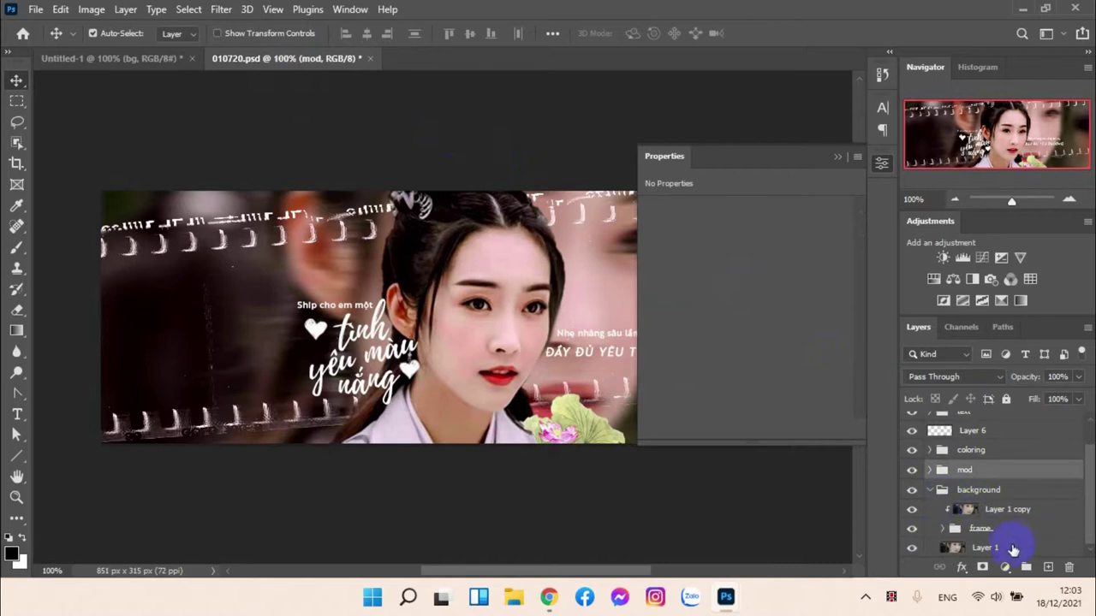
left_click(1010, 549)
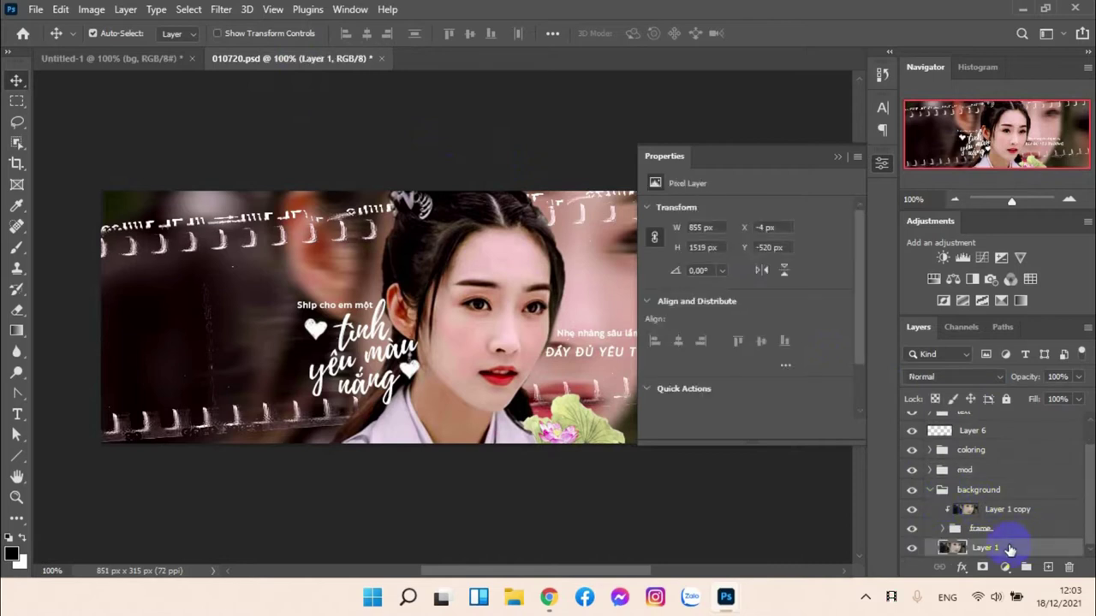
Step: Copy the portrait photo from its floating document into Untitled-1, close the photo, and place its layer below the bg group
left_click(142, 60)
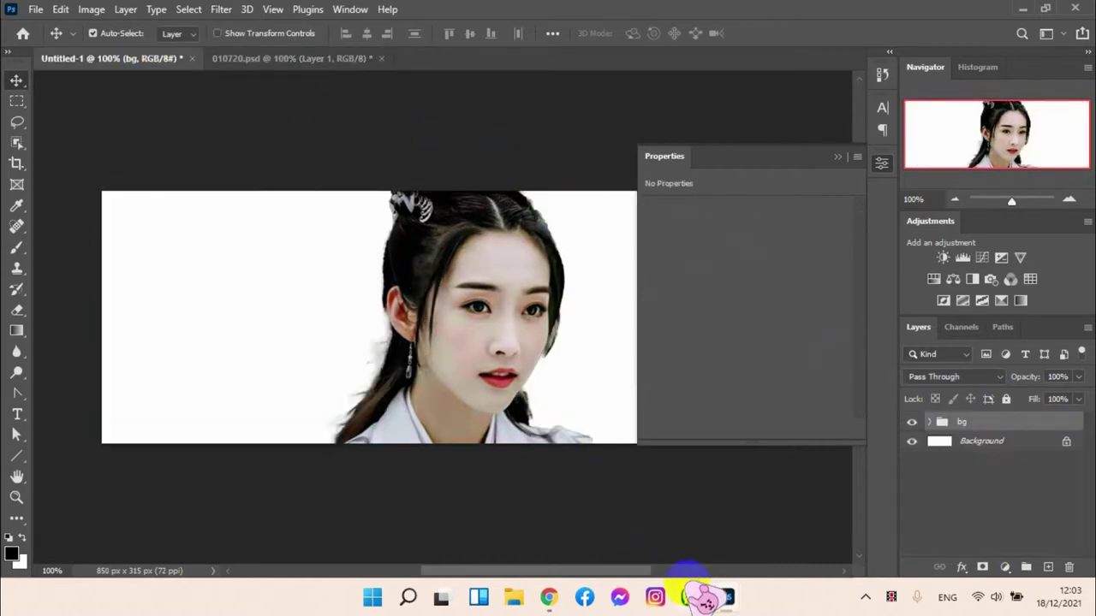
left_click(734, 591)
left_click(820, 528)
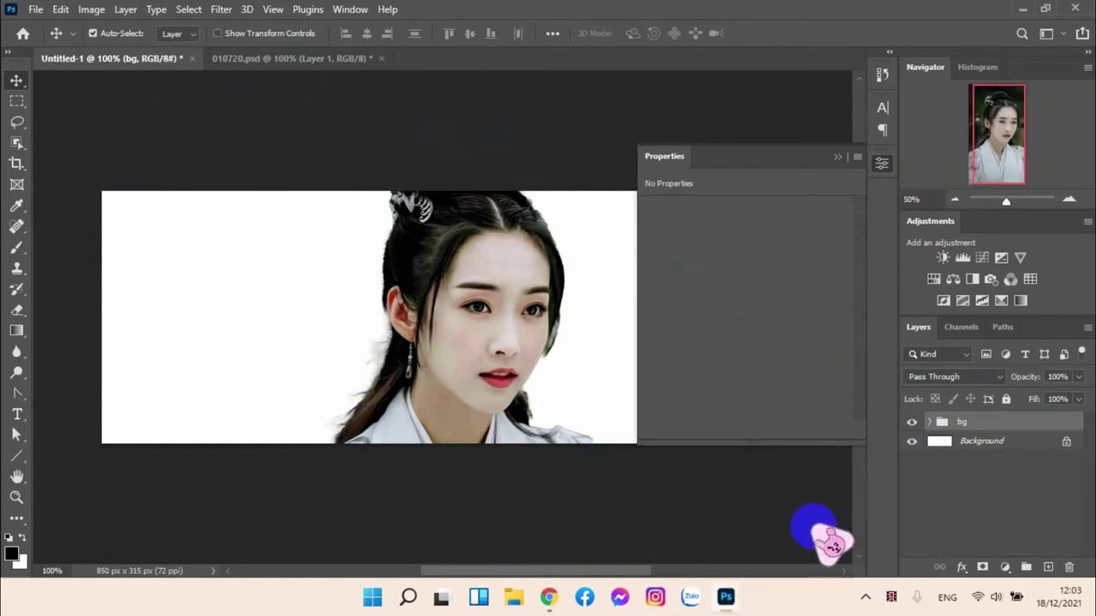
key("ctrl+d")
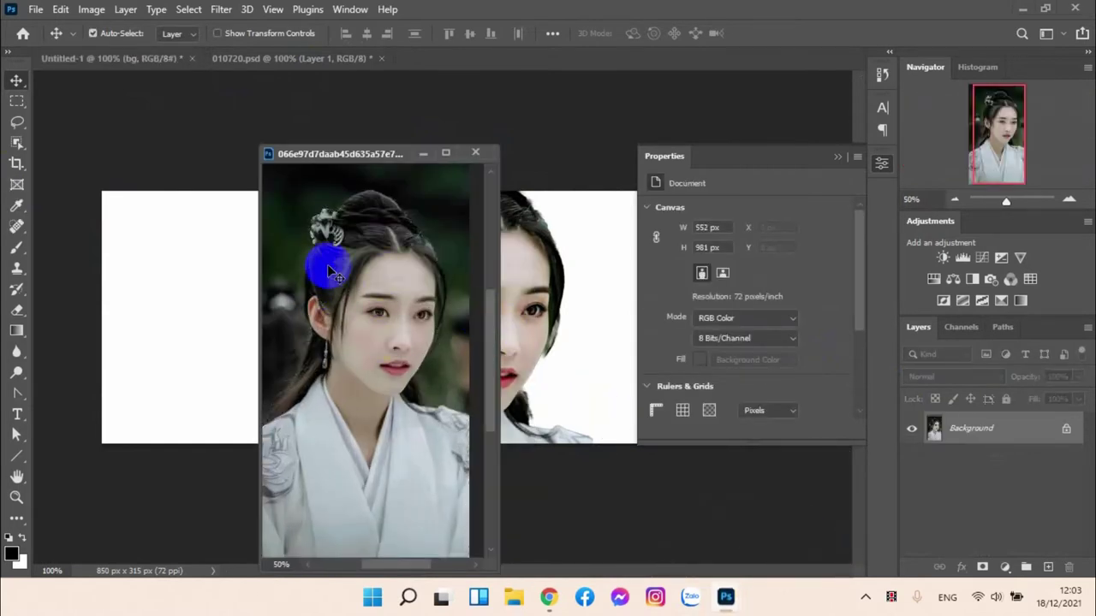
left_click_drag(382, 360, 590, 318)
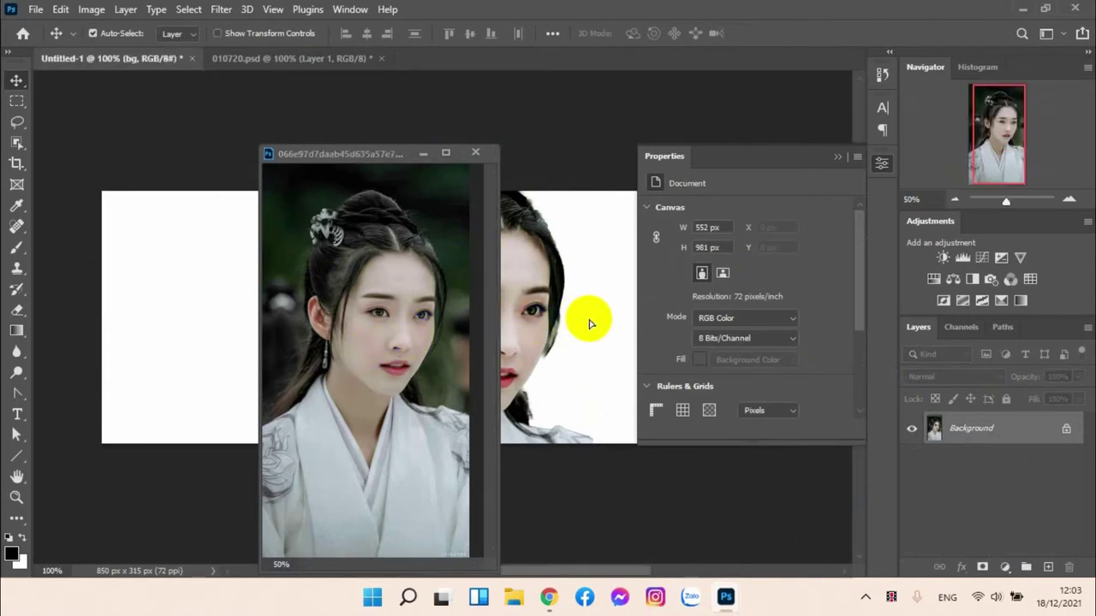
left_click(475, 152)
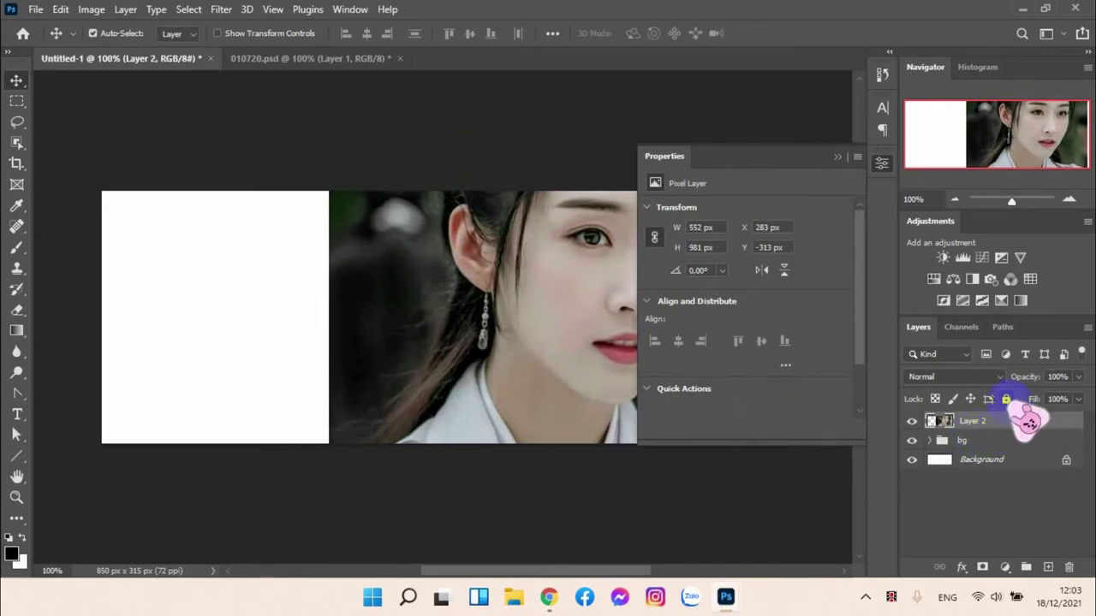
left_click_drag(1000, 425, 980, 446)
Step: Set Layer 2's width to 855 px and its position to X -4 px, Y -520 px, matching Layer 1 of 010720.psd
left_click(266, 58)
left_click_drag(499, 215, 709, 232)
left_click_drag(183, 83, 245, 98)
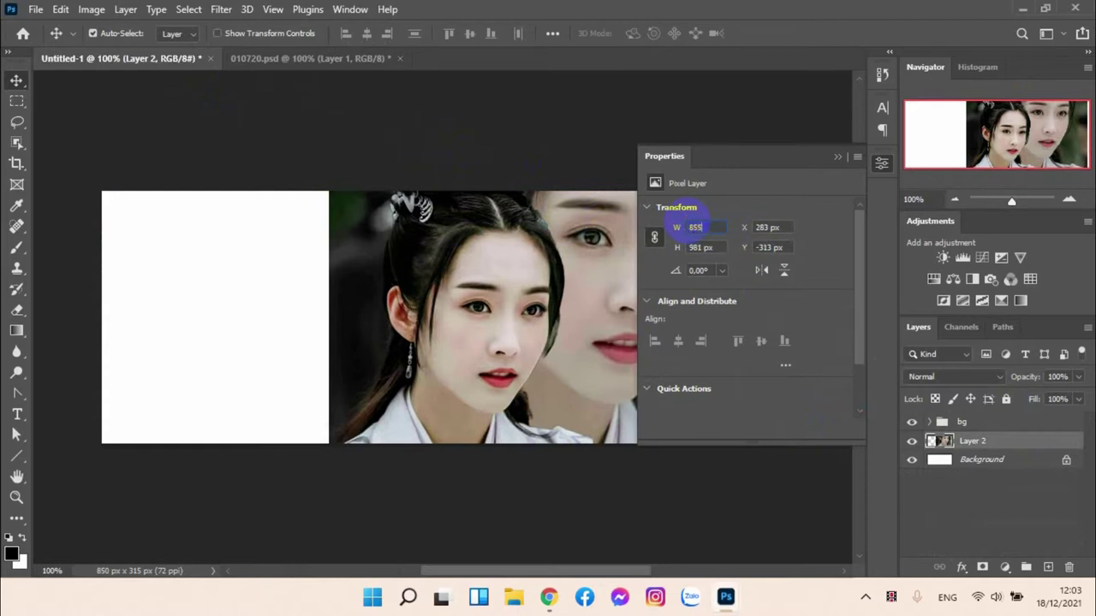
left_click(353, 62)
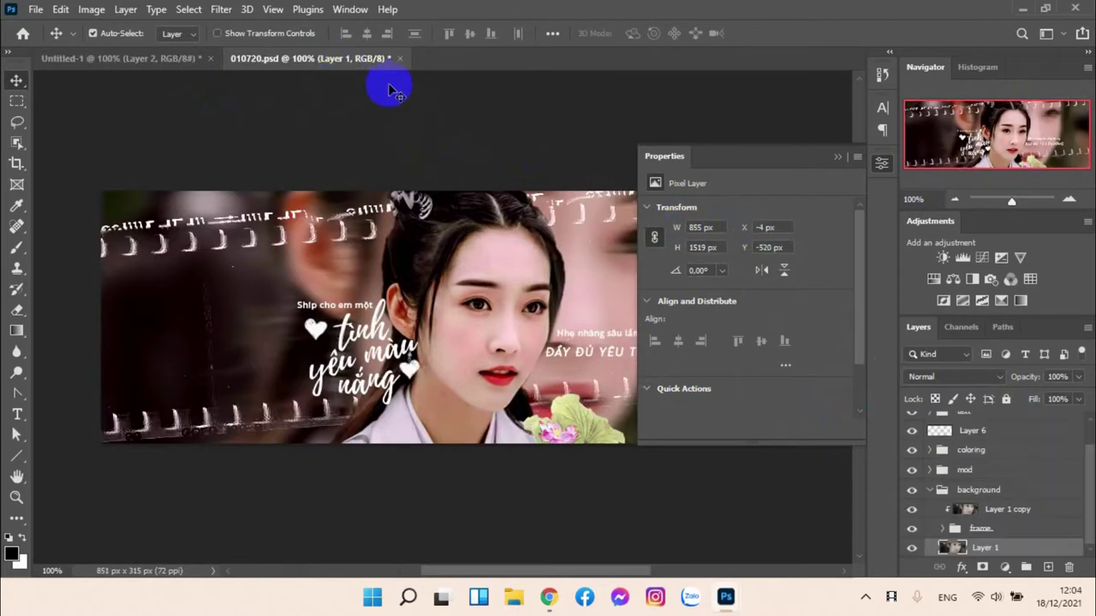
left_click(161, 61)
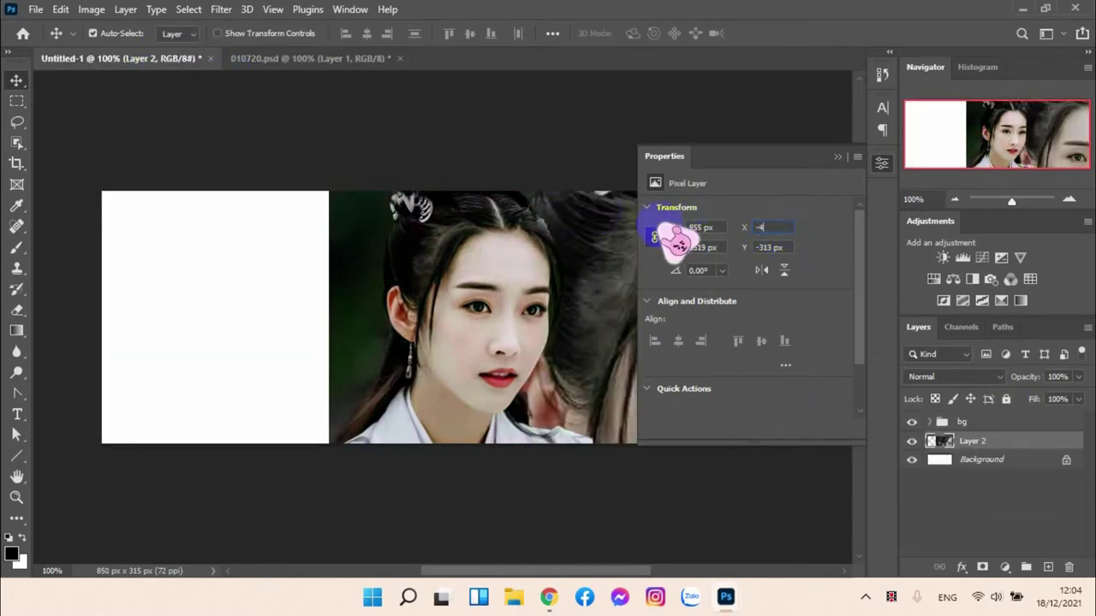
key("Tab")
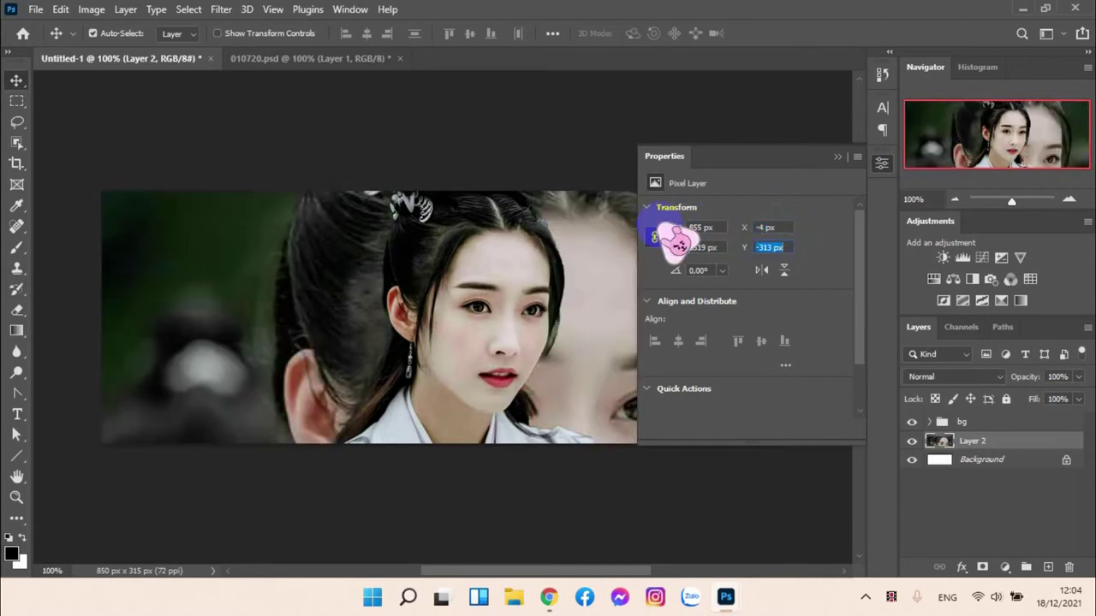
type("-520")
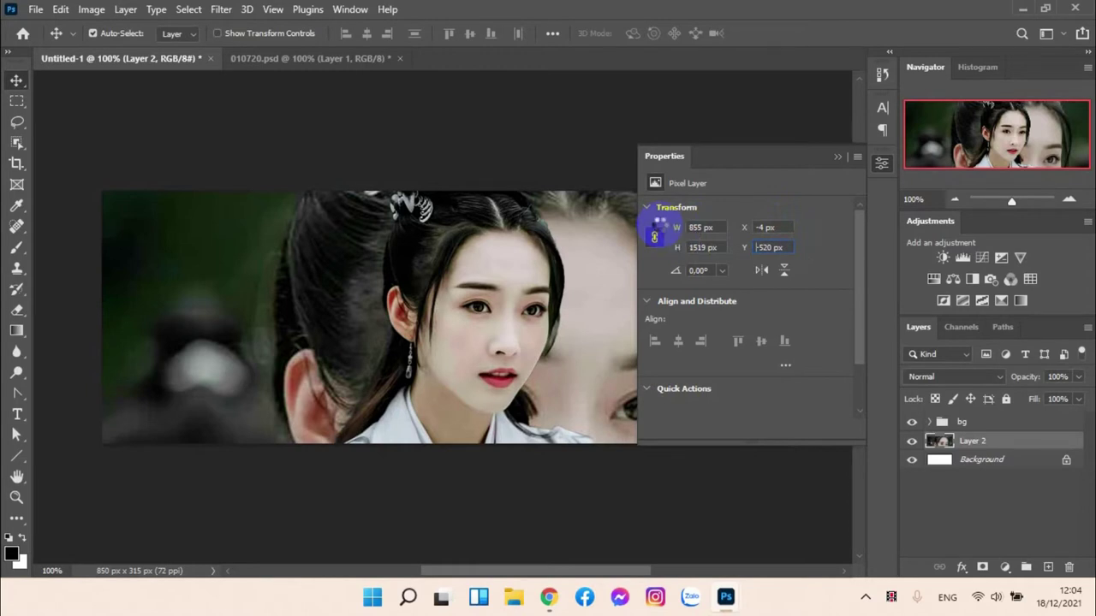
Step: Relink Layer 2's width and height, apply a Box Blur with a 10-pixel radius, and compare it with 010720.psd
key("Return")
left_click(654, 237)
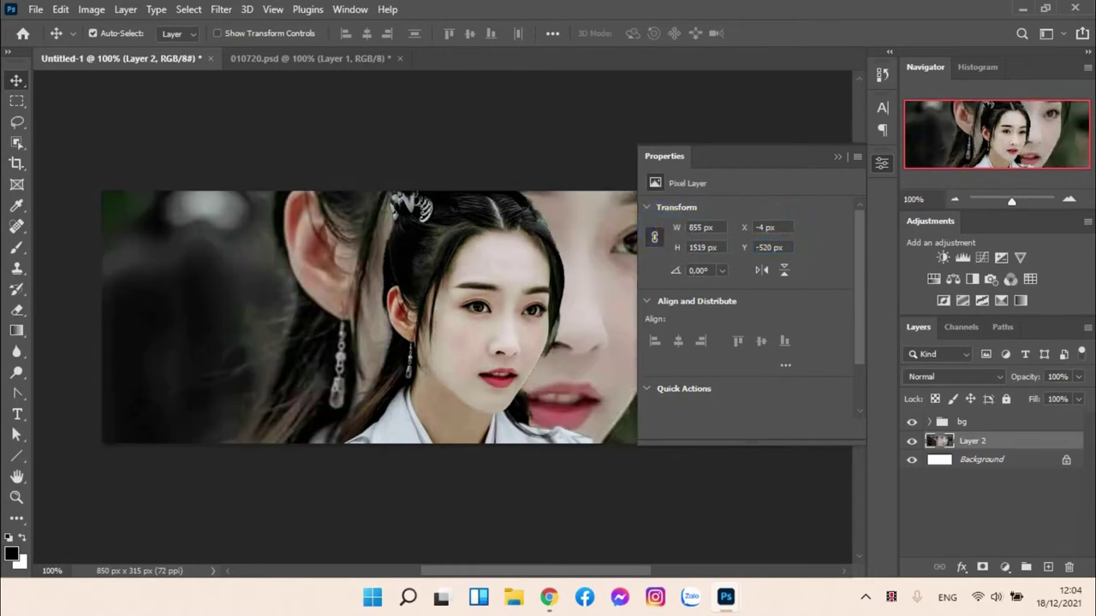
left_click(221, 9)
mouse_move(249, 215)
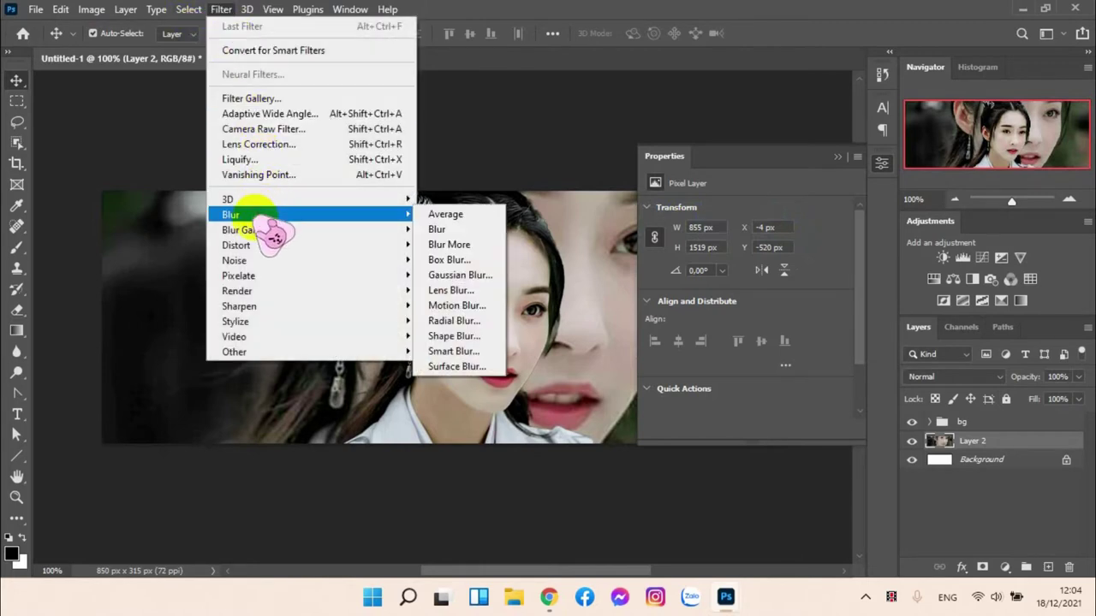
left_click(463, 259)
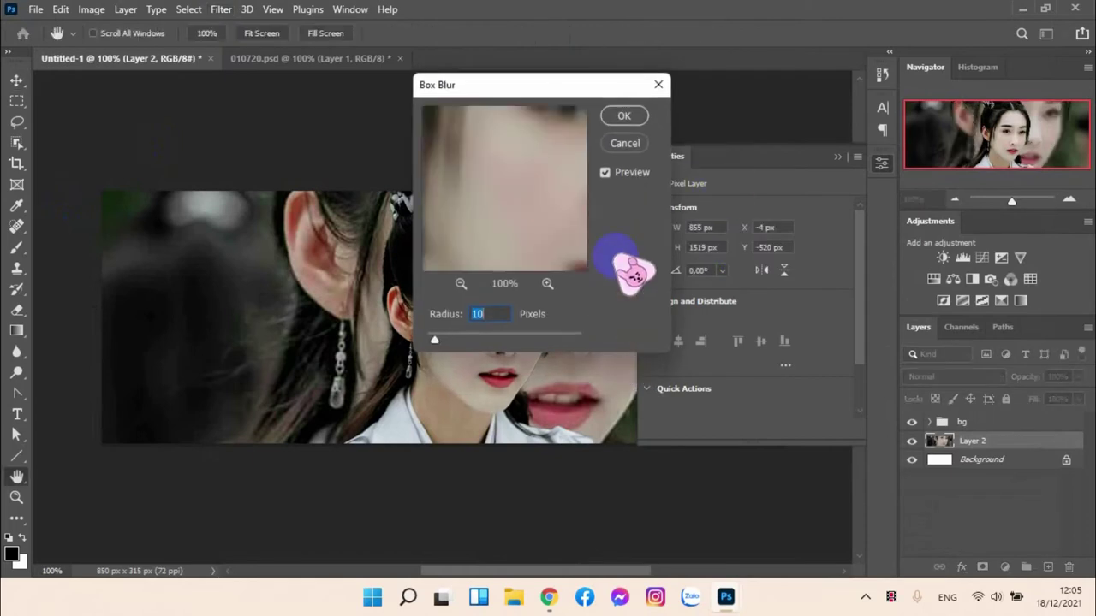
left_click(625, 116)
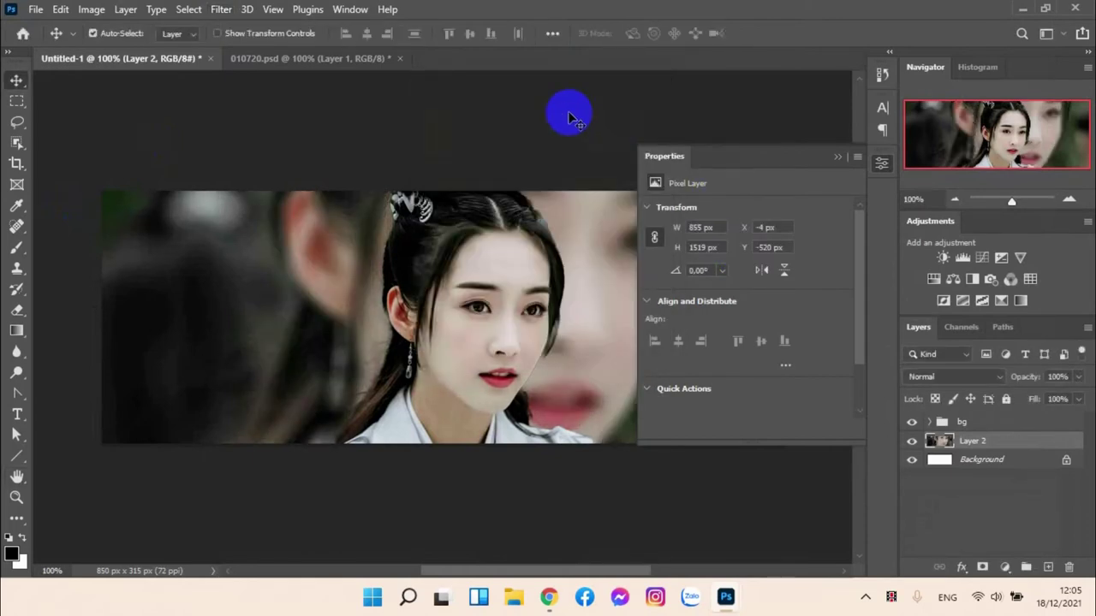
left_click(367, 60)
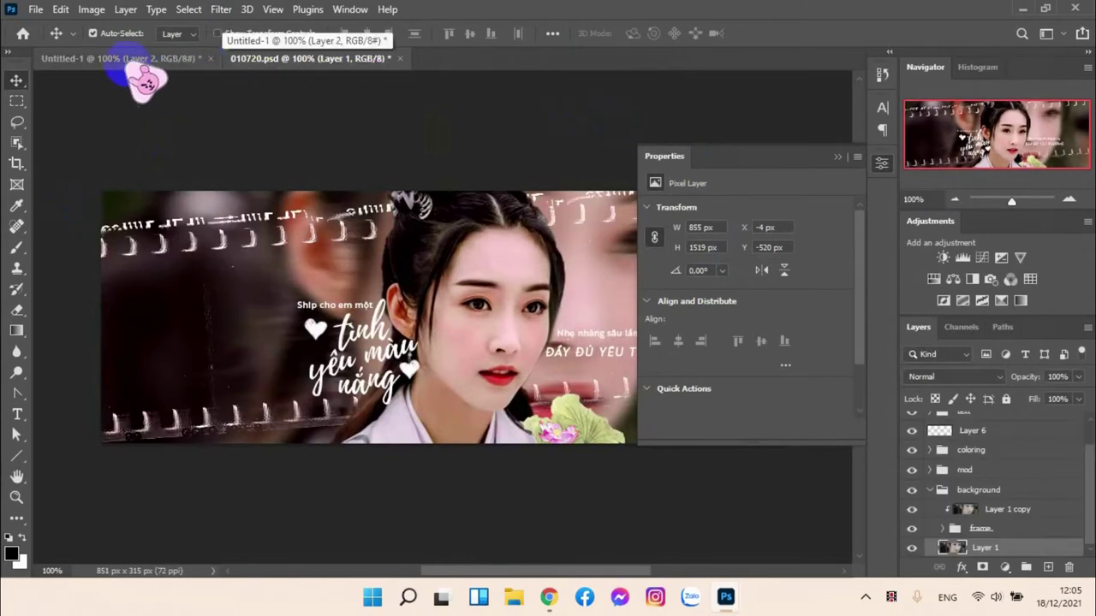
left_click(128, 60)
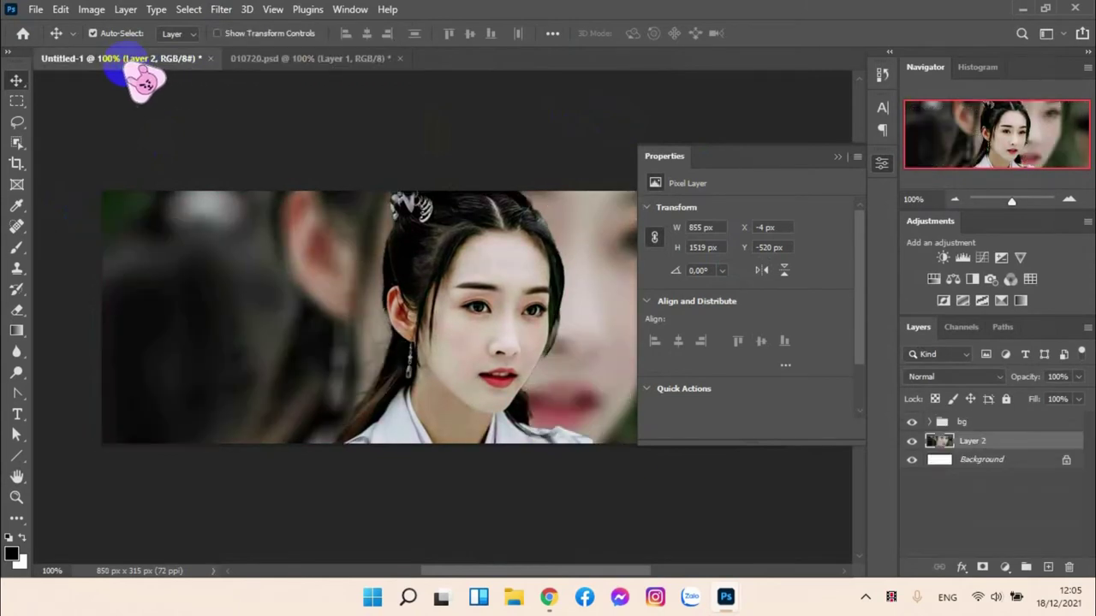
left_click(248, 11)
mouse_move(222, 10)
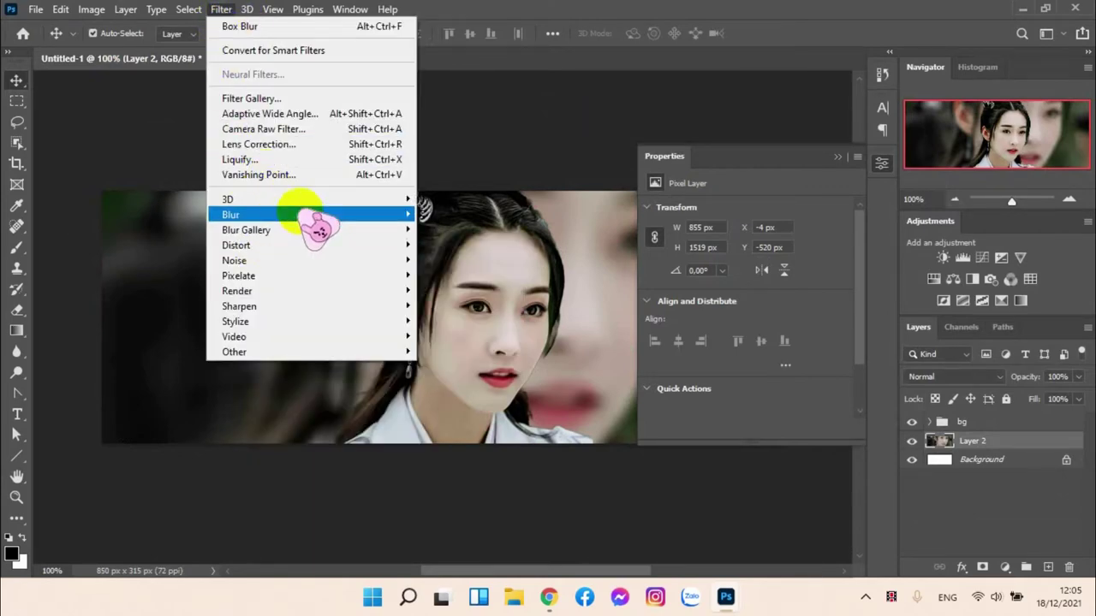
mouse_move(330, 218)
left_click(484, 274)
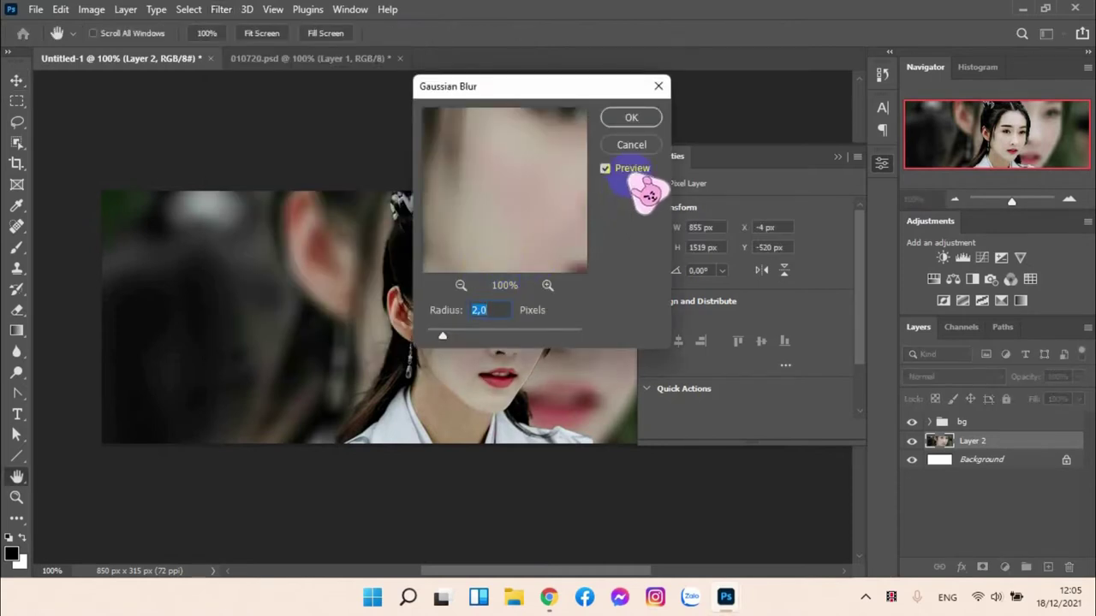
left_click(629, 146)
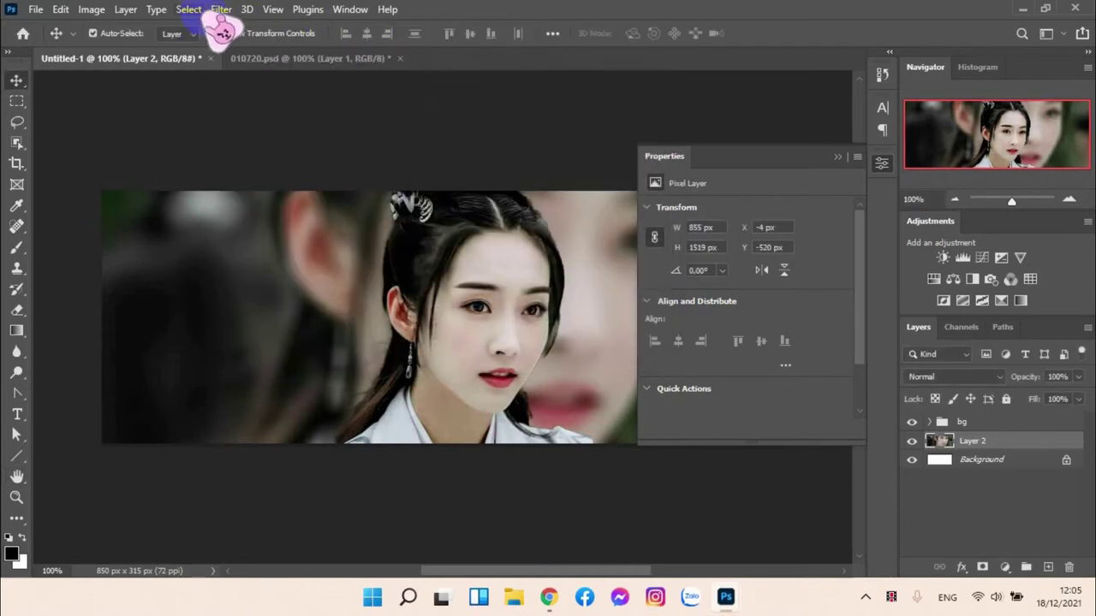
left_click(221, 10)
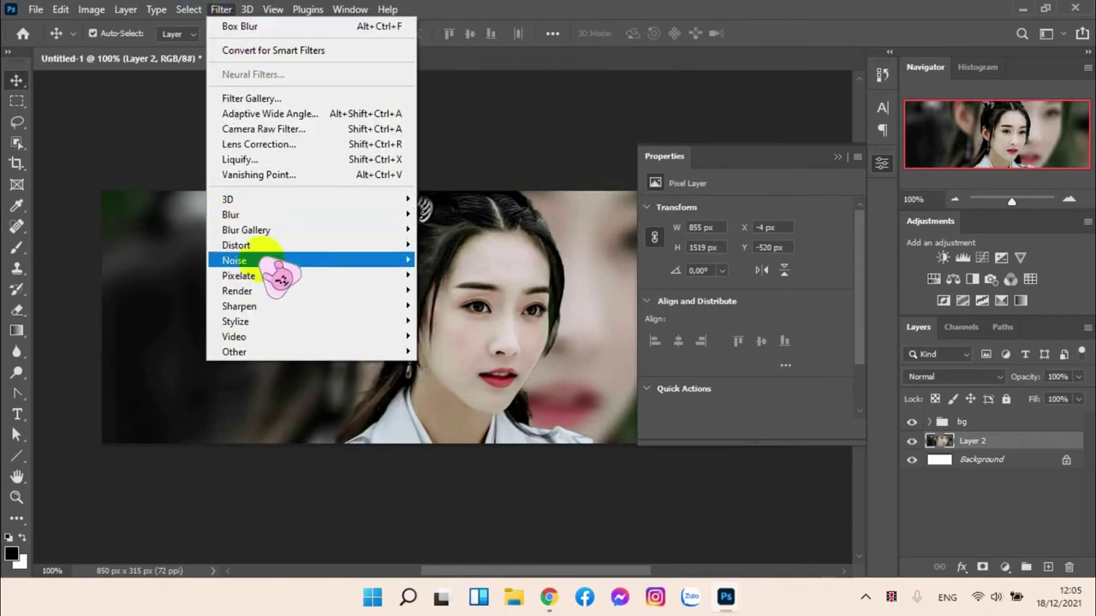
mouse_move(282, 215)
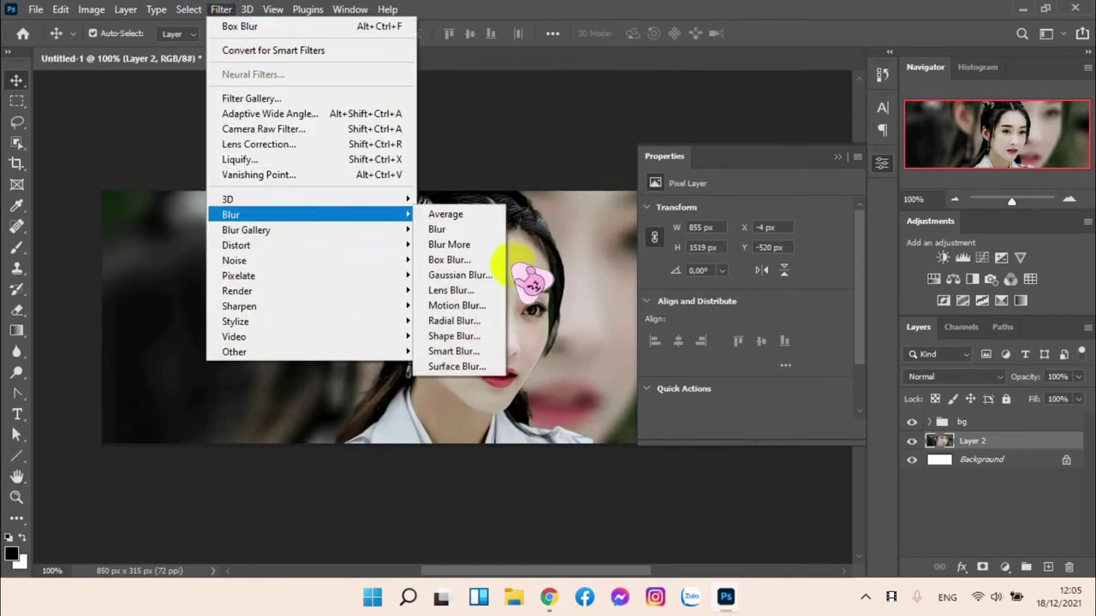
left_click(474, 305)
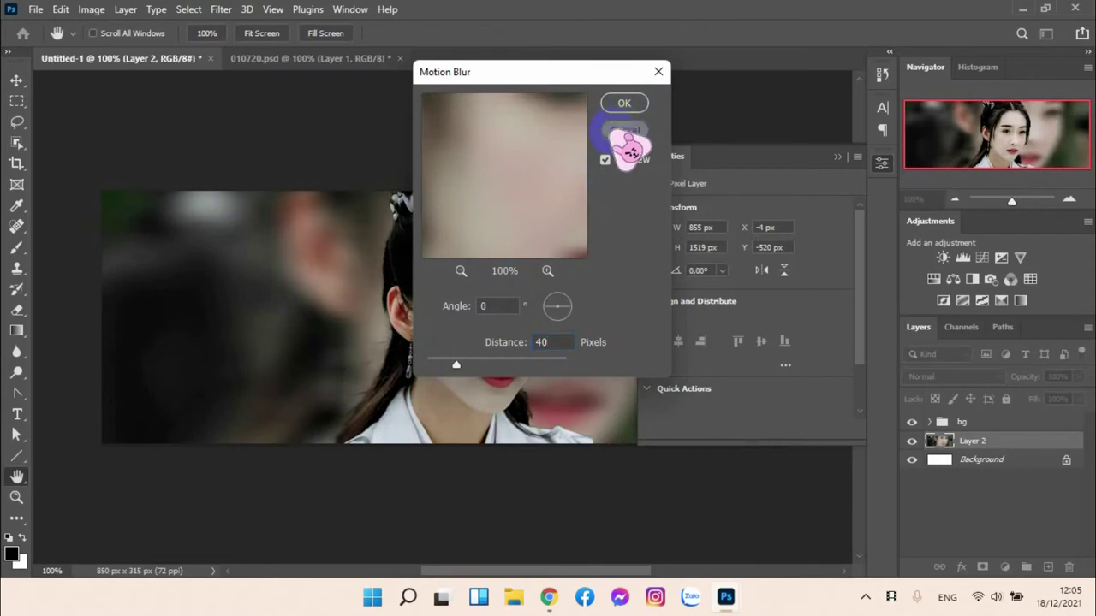
left_click(623, 144)
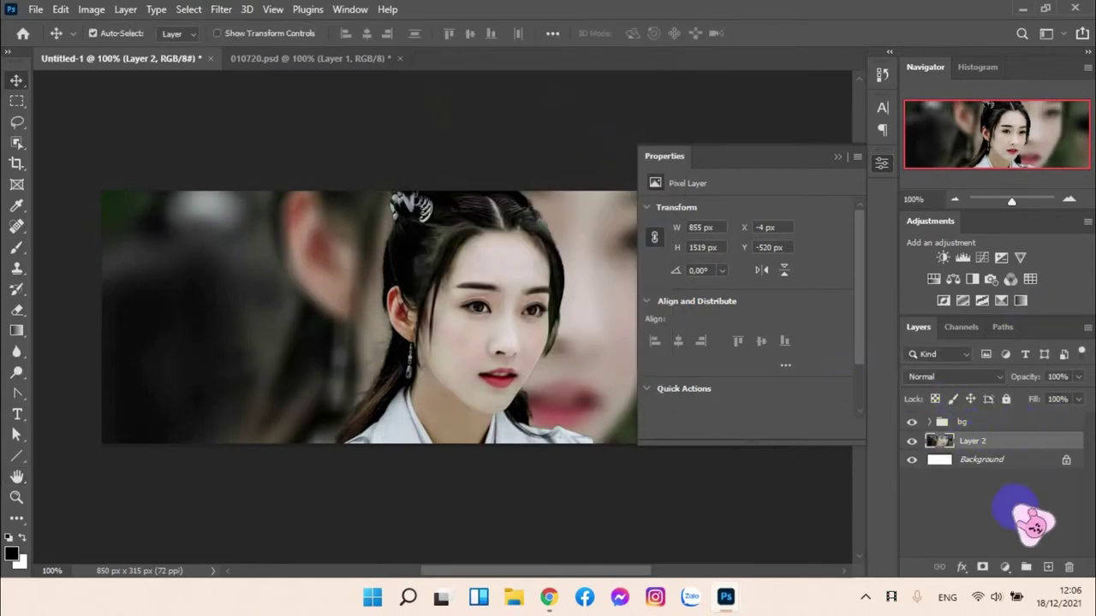
Step: Add a new layer above Layer 2, stamp the 1214 px film-strip brush in white across the canvas, and compare with 010720.psd
left_click(1047, 567)
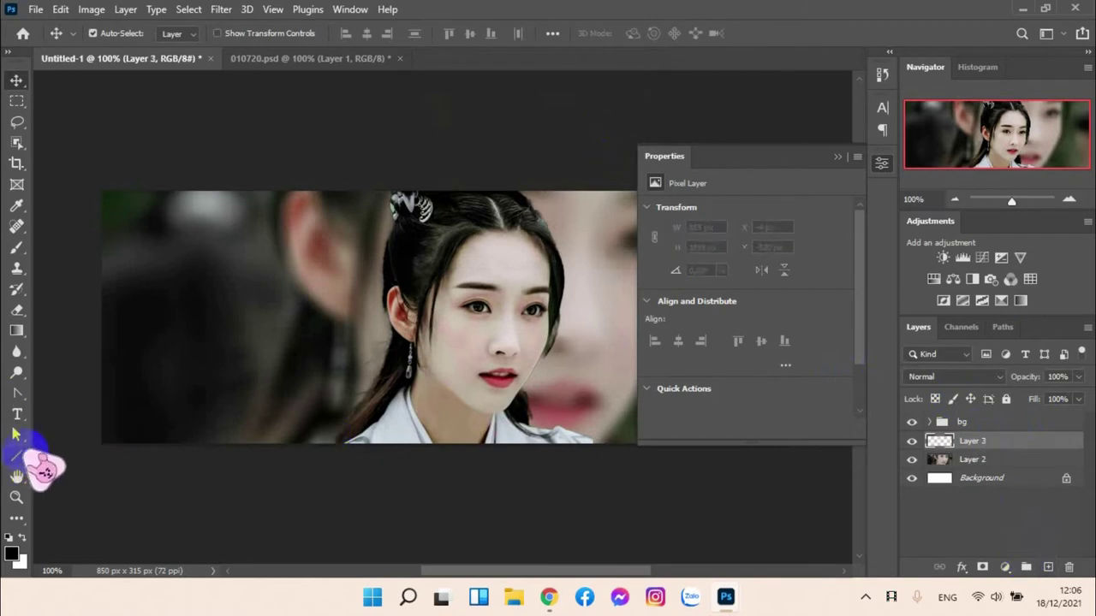
left_click(11, 553)
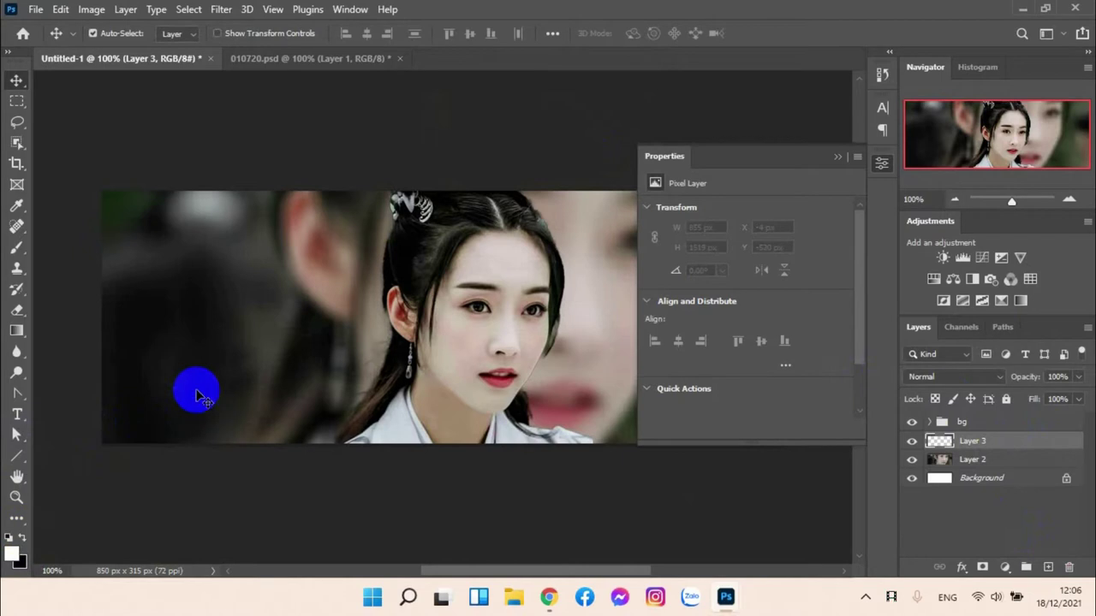
key("ctrl+d")
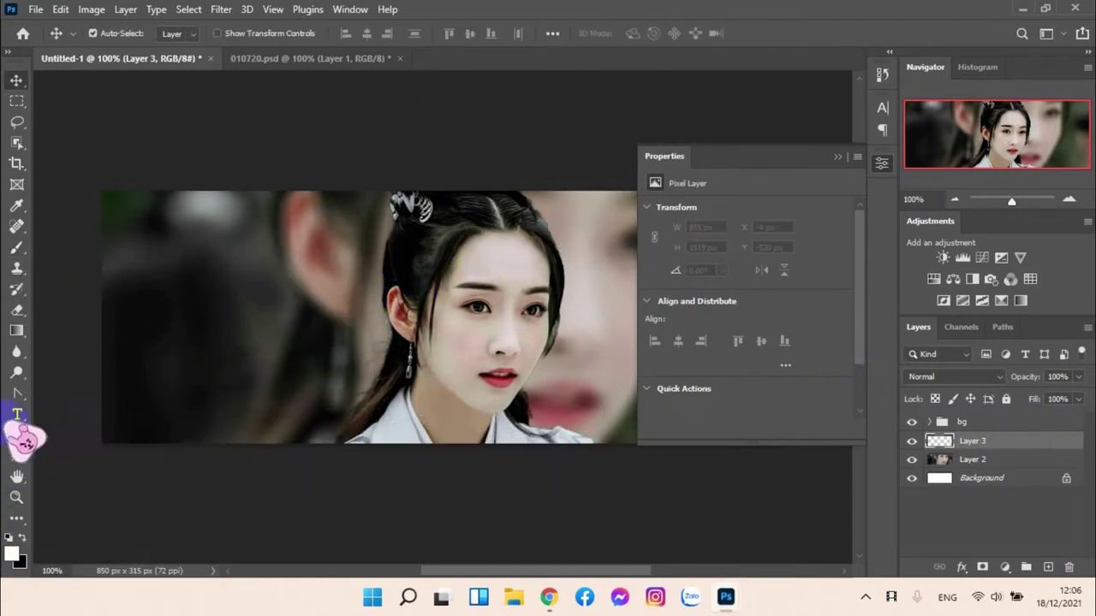
key("b")
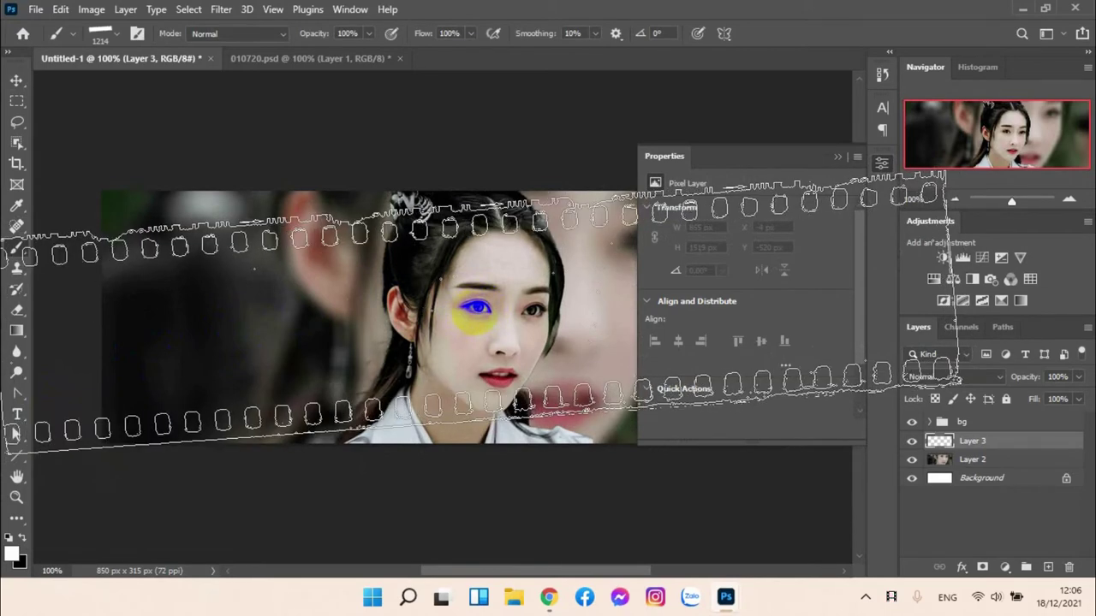
left_click(479, 308)
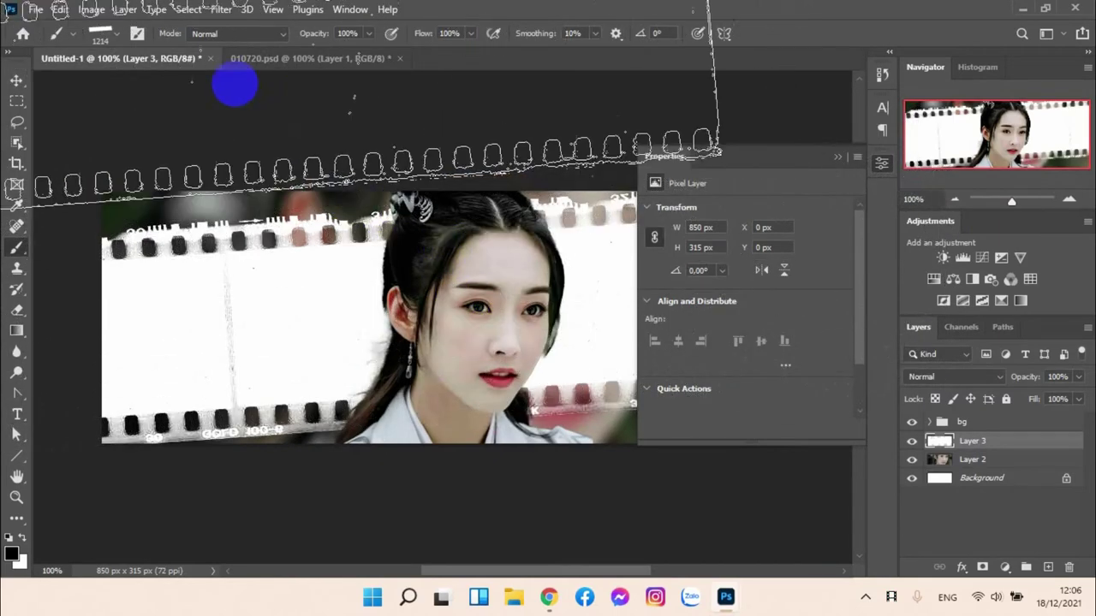
left_click(279, 60)
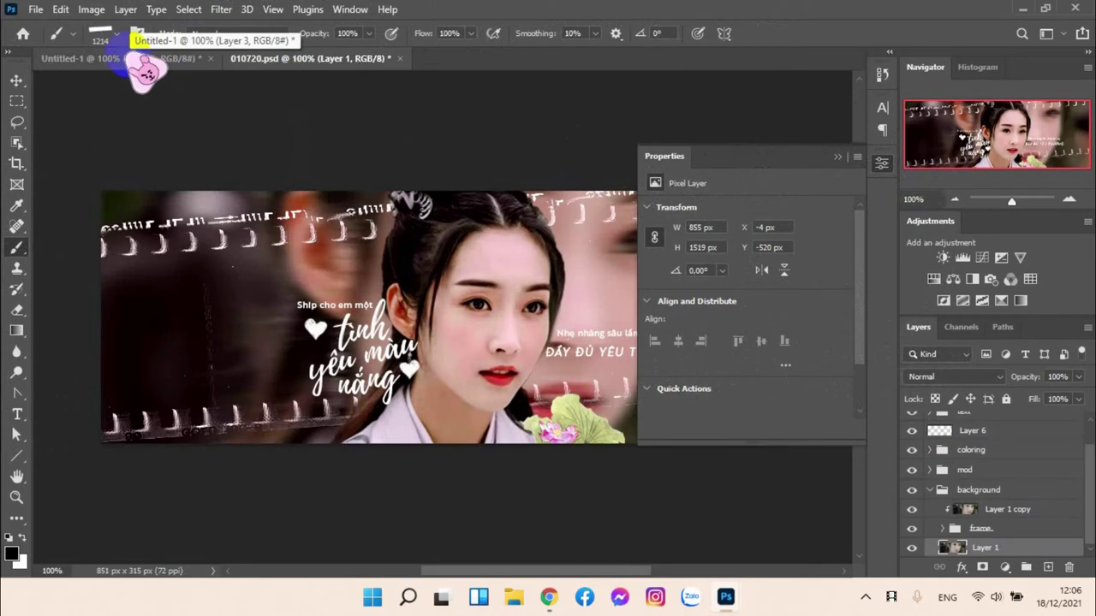
left_click(137, 60)
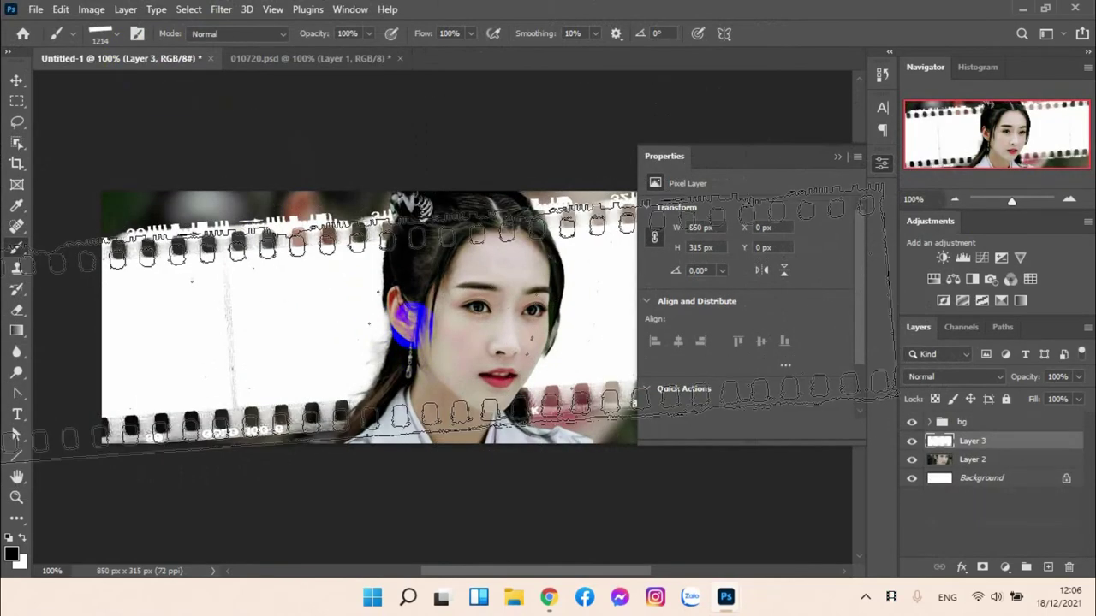
Step: Try stamping the film strip in black on Layer 3 and nudging the layer down 4 px, and undo both changes
left_click_drag(409, 319, 477, 308)
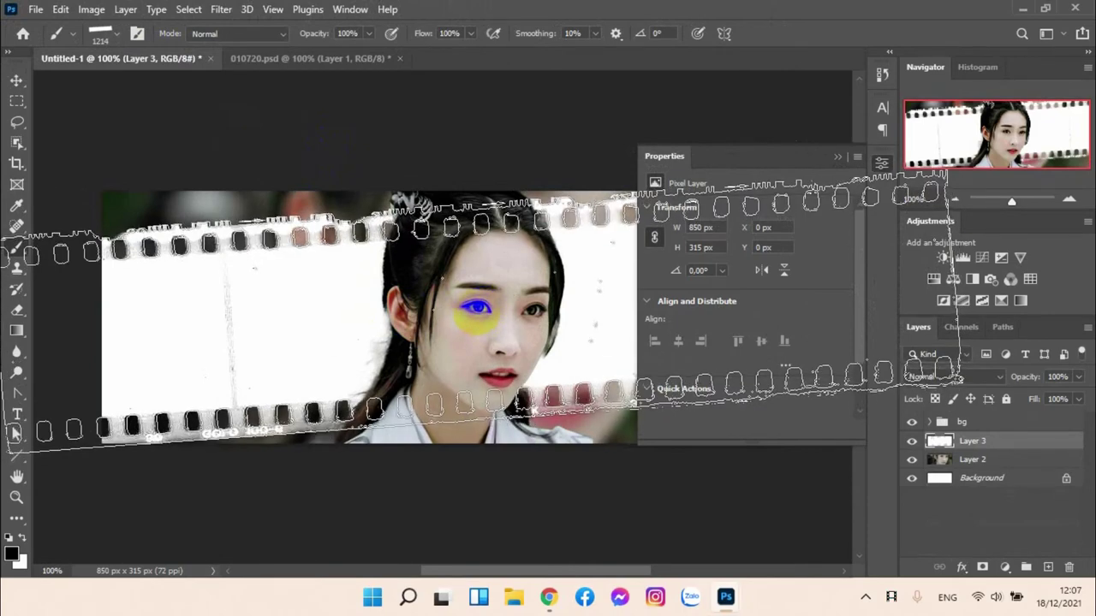
left_click_drag(477, 309, 477, 309)
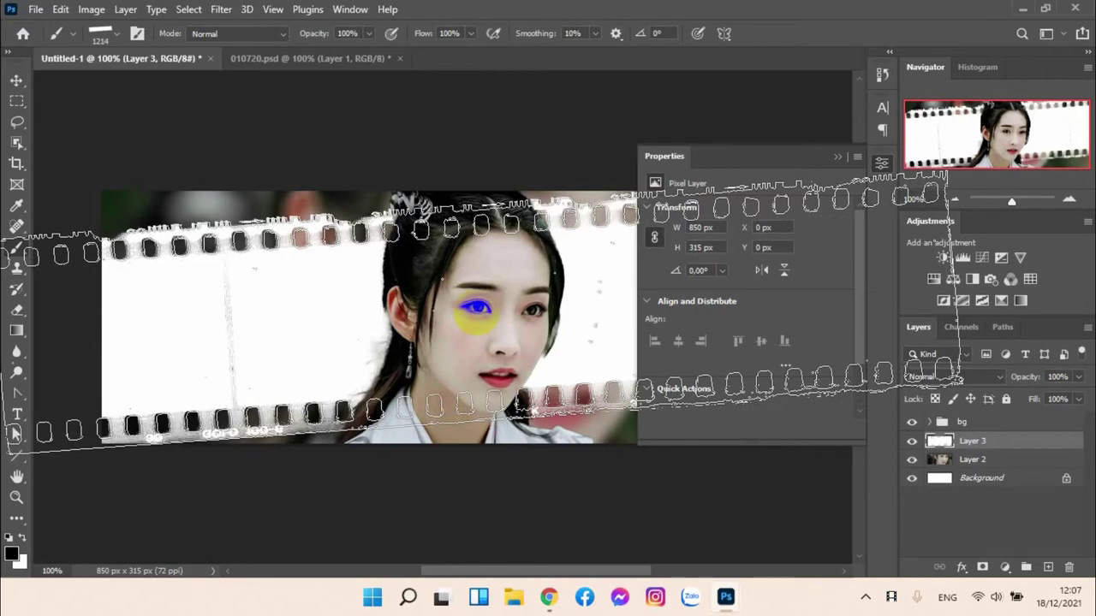
left_click_drag(477, 308, 471, 306)
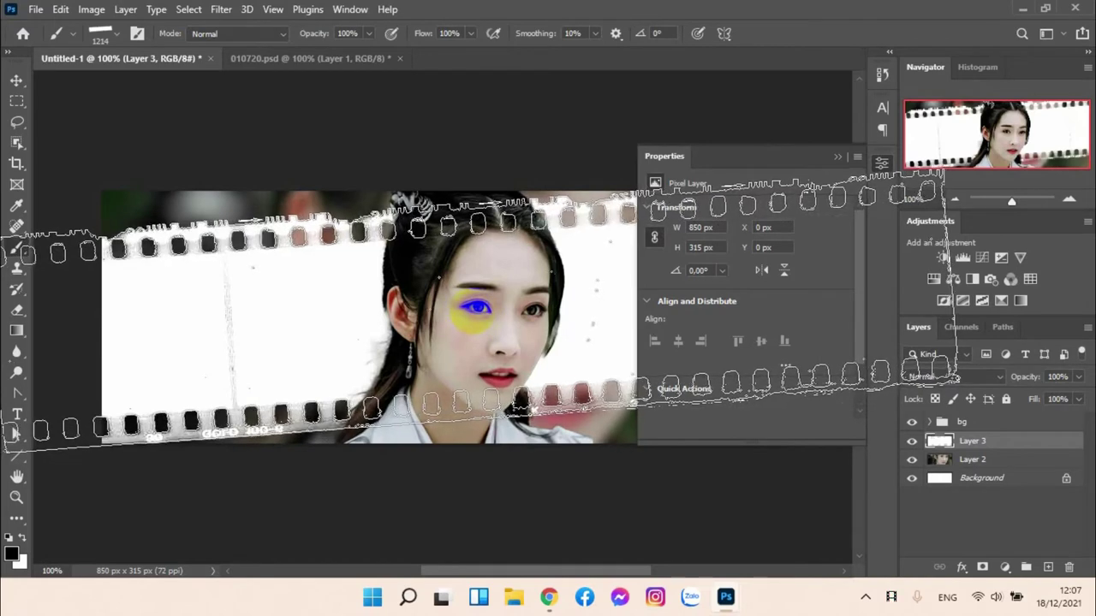
mouse_move(14, 434)
left_mouse_down()
mouse_move(13, 420)
mouse_move(334, 17)
mouse_move(334, 34)
mouse_move(17, 488)
mouse_move(13, 434)
left_mouse_up()
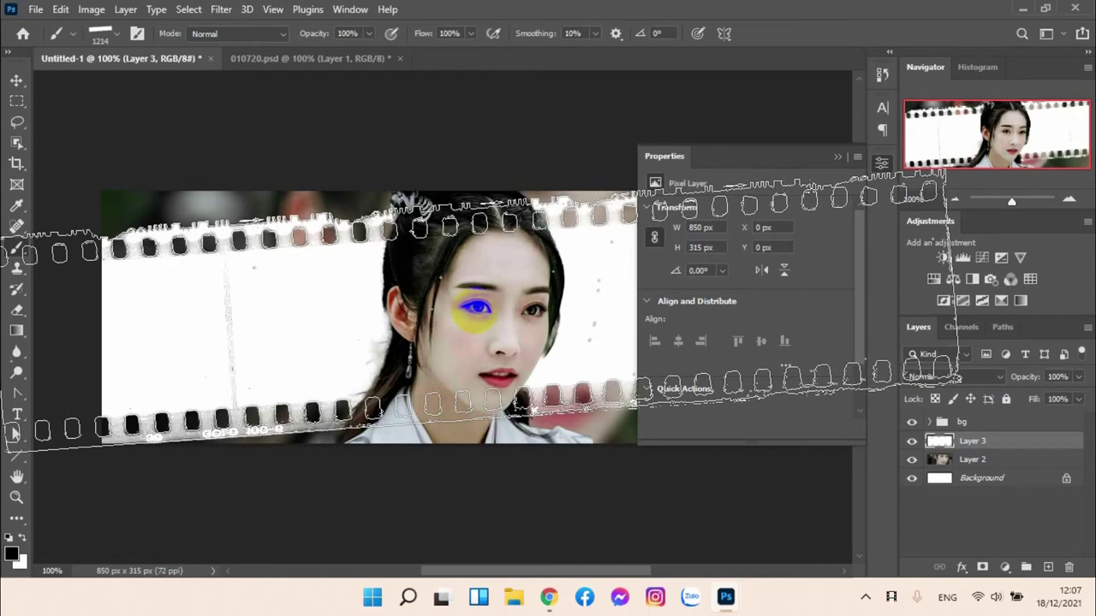
key("ctrl+i")
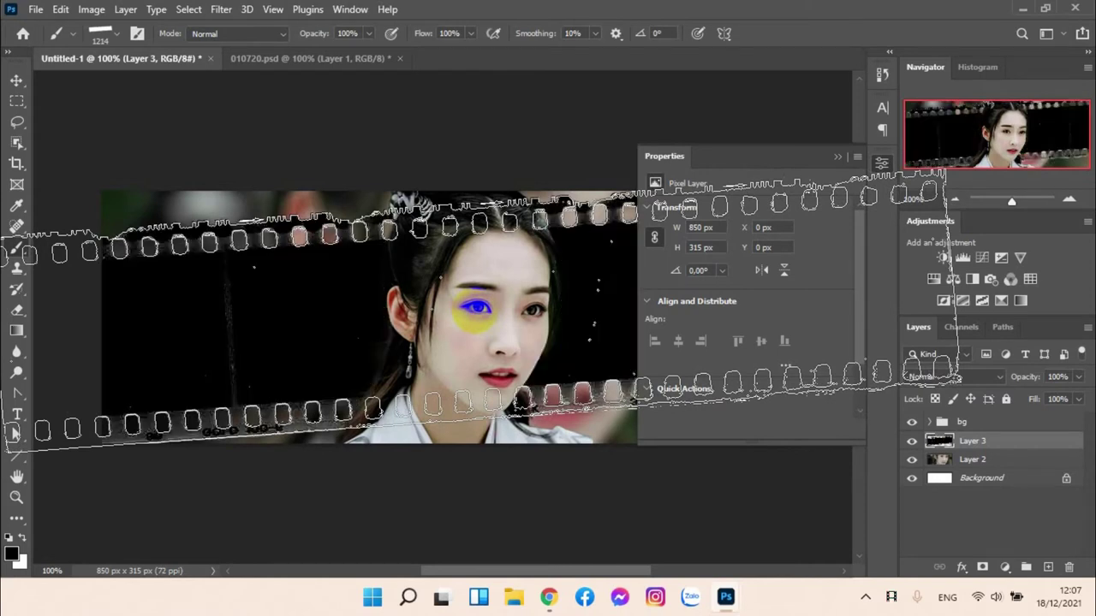
key("v")
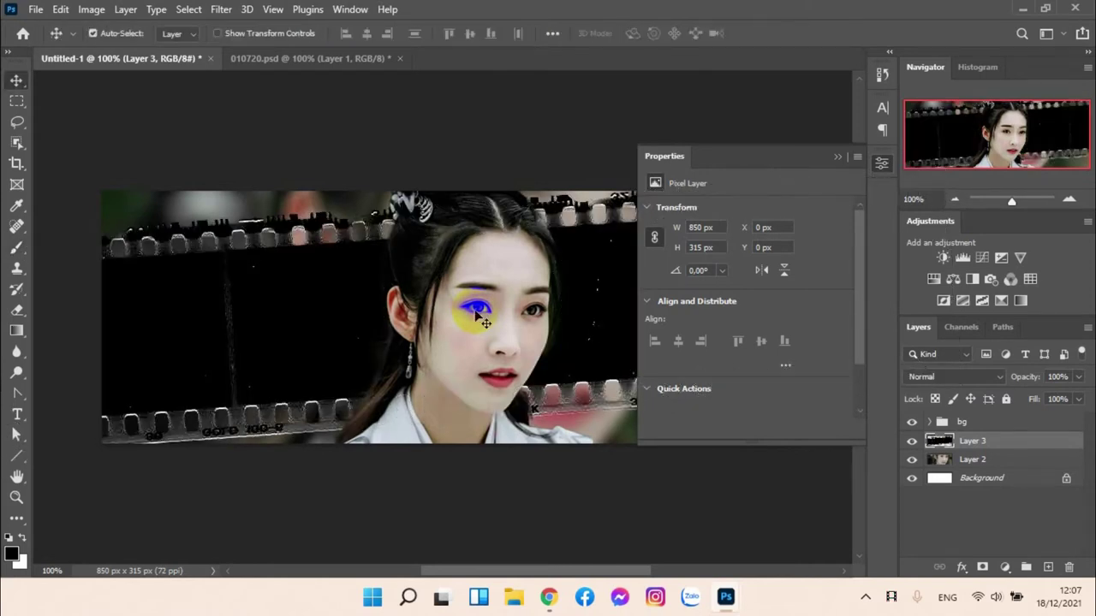
key("Down")
key("Down")
key("Down")
key("Down")
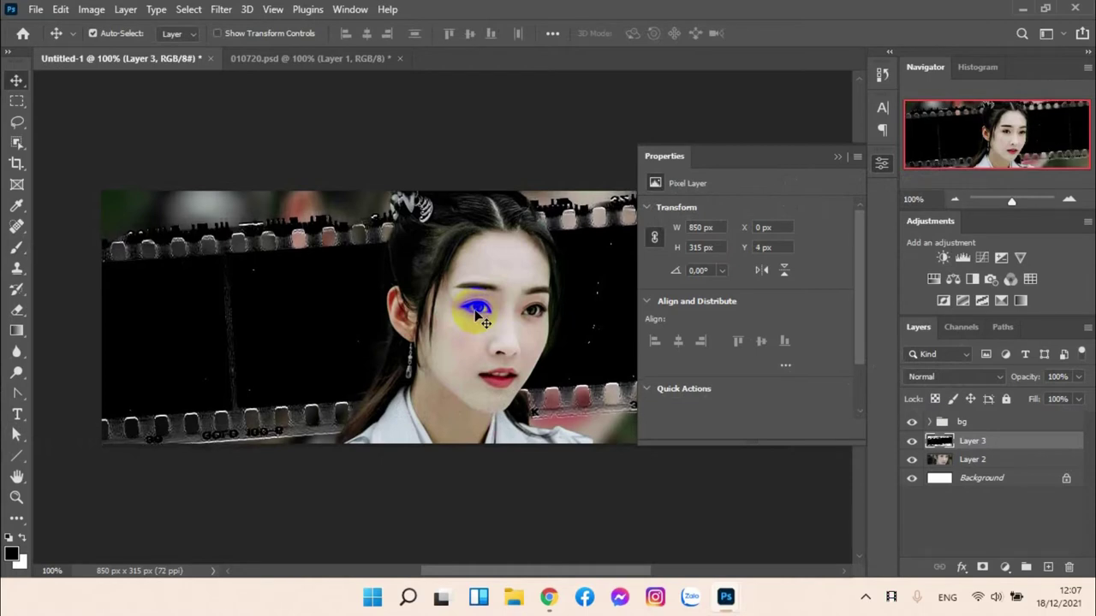
left_click_drag(482, 320, 626, 317)
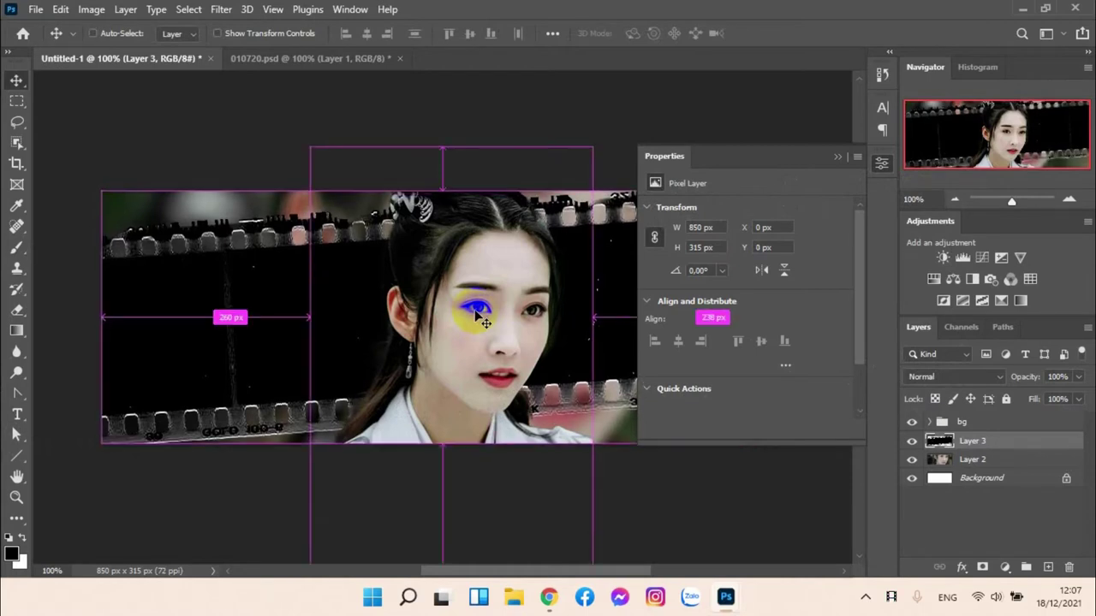
key("ctrl+alt+z")
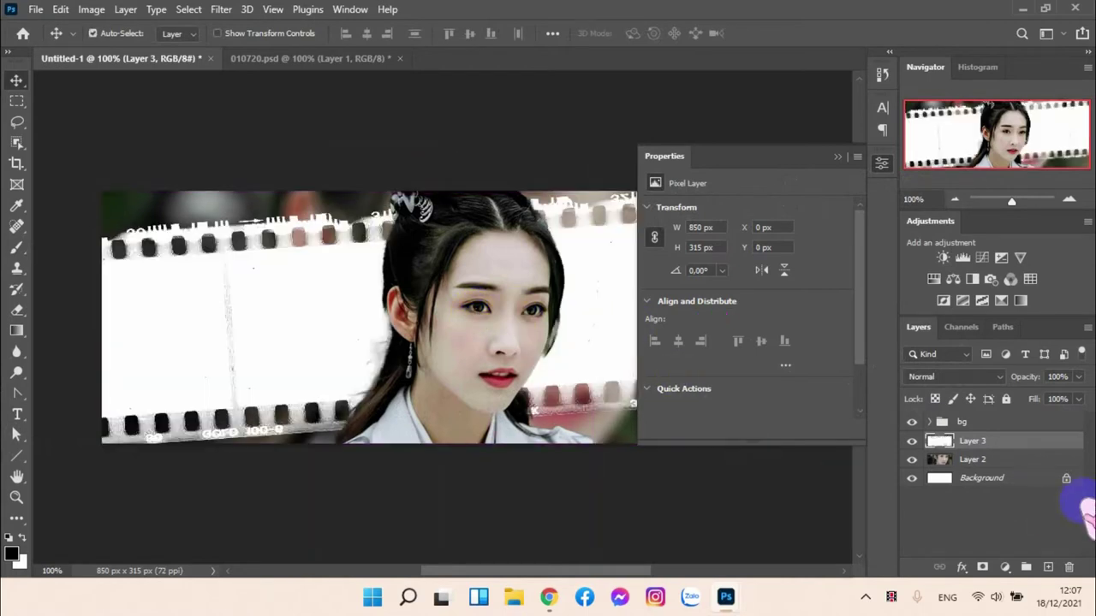
Step: Add a new layer above Layer 3 and stamp the 1214 px film-strip brush in black directly over the white strip
left_click(1048, 567)
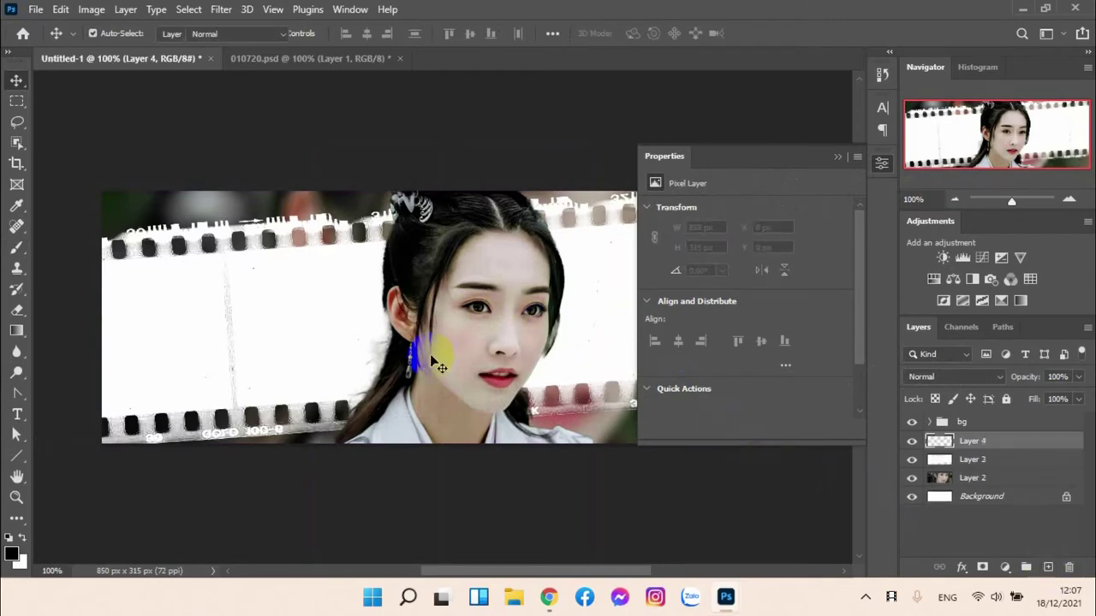
key("b")
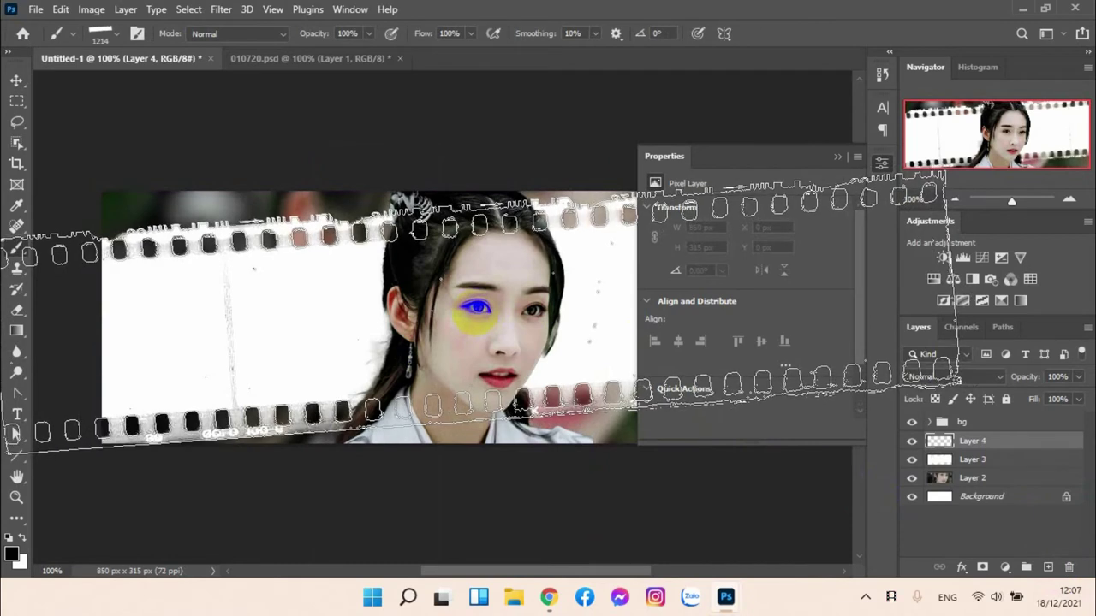
left_click(479, 305)
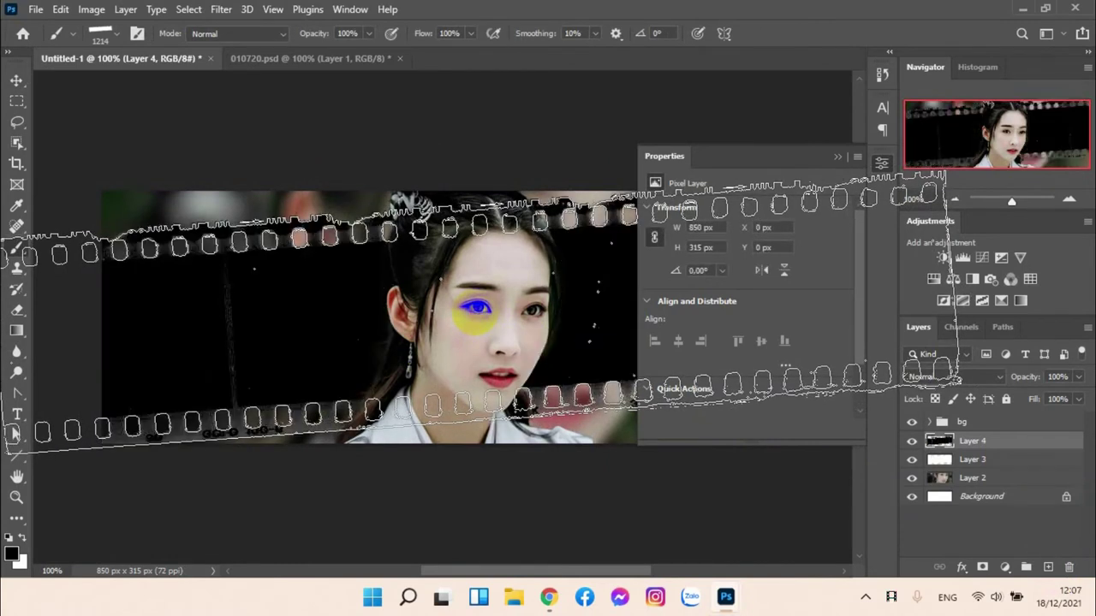
Step: Offset the black film-strip layer from the white one by nudging it to X 3 px, Y 2 px
key("v")
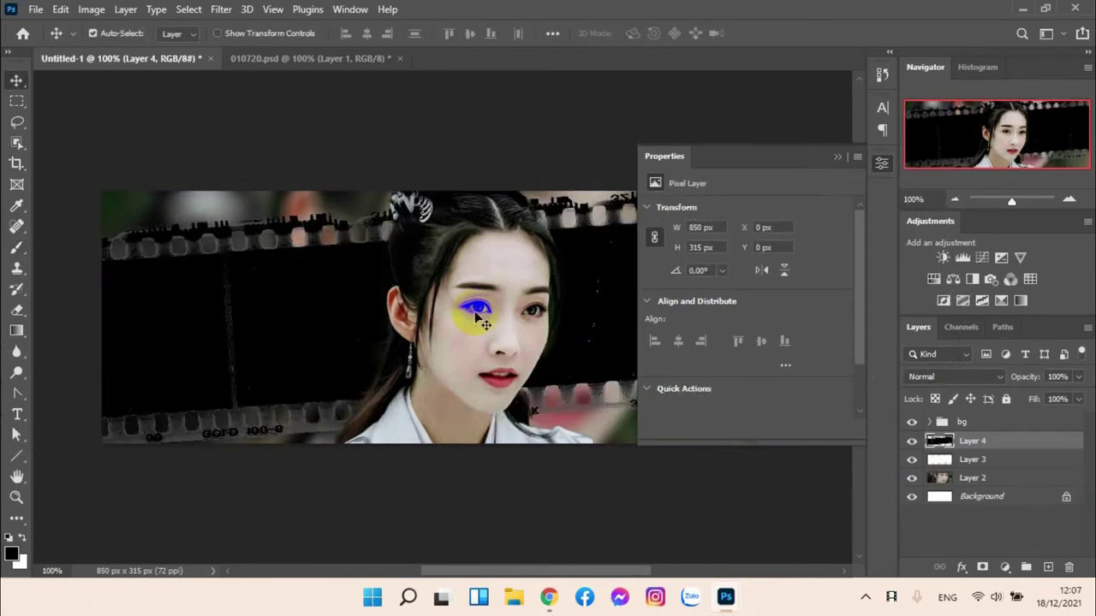
key("Down")
key("Down")
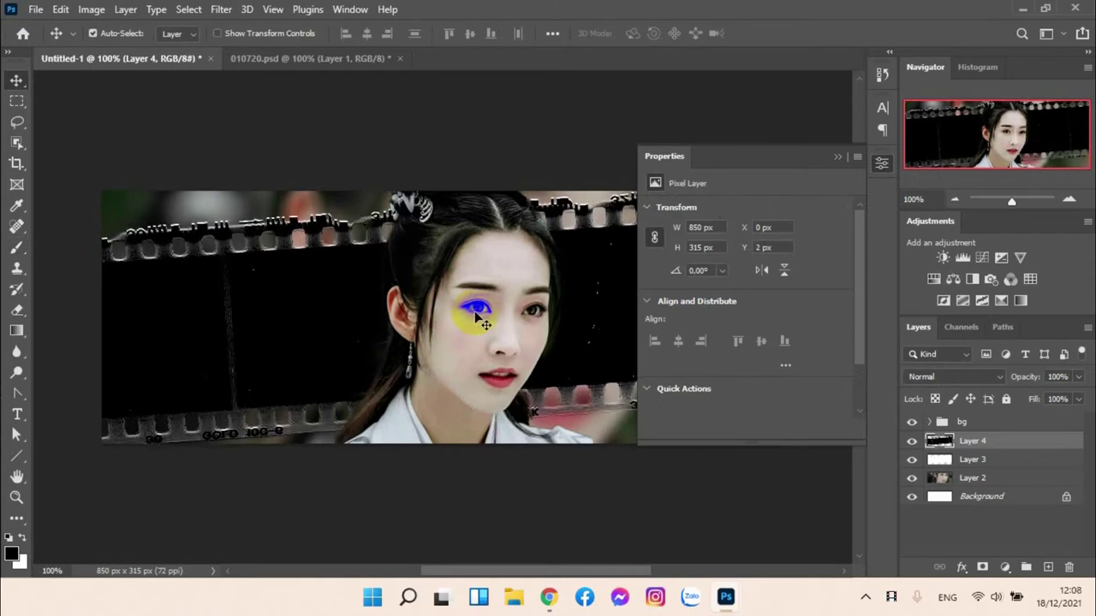
key("Right")
key("Right")
key("Right")
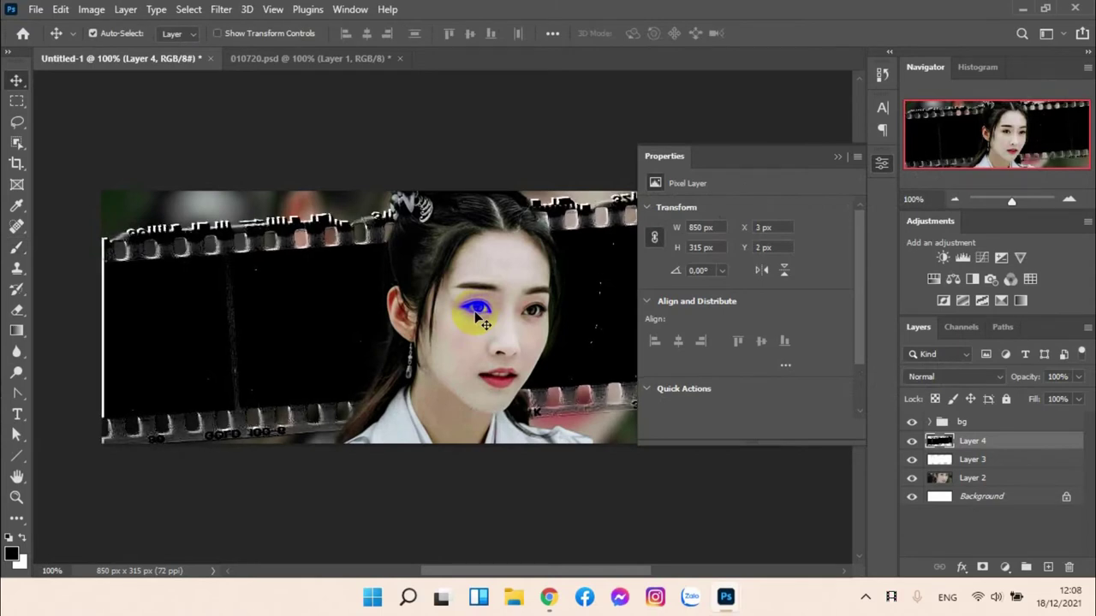
Step: Undo the black film strip on Layer 4 and re-stamp it in black slightly offset from the white strip, repeating until the offset fits
left_click_drag(476, 313, 477, 314)
key("ctrl+i")
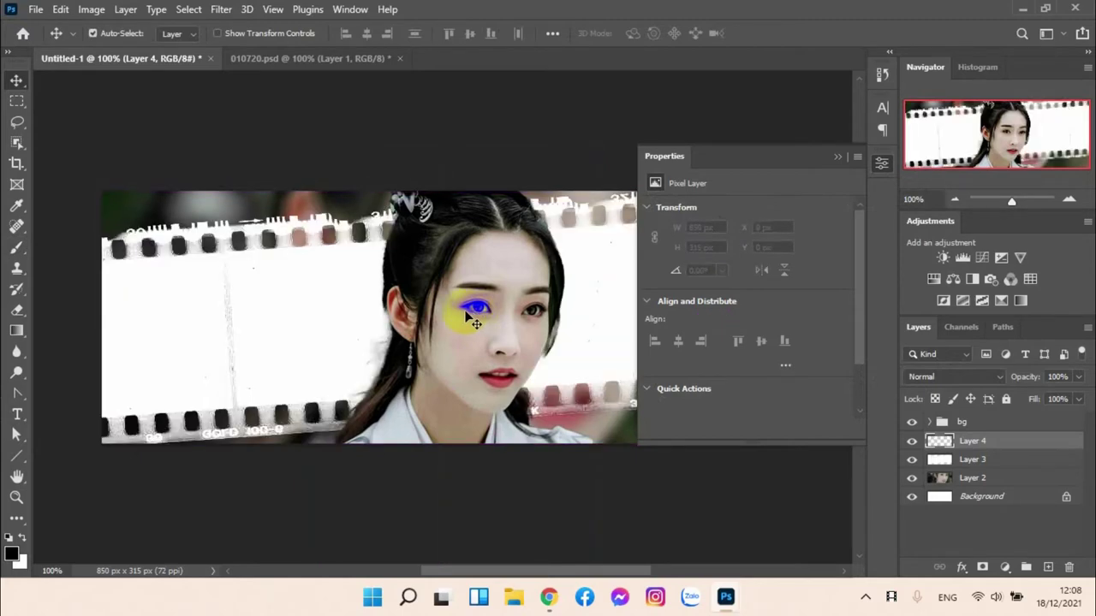
key("b")
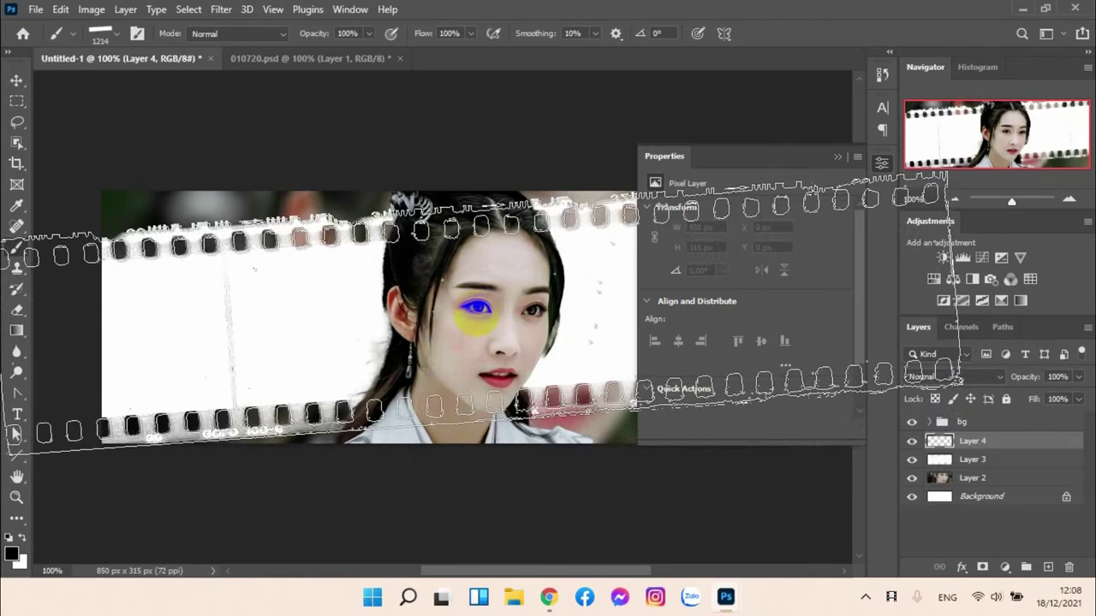
left_click(482, 315)
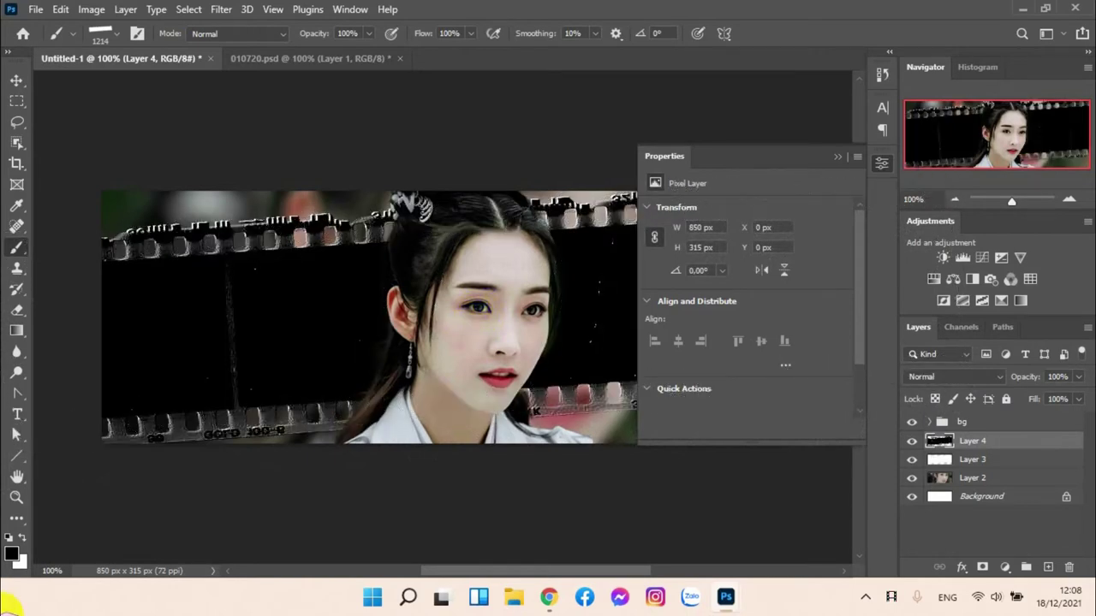
key("ctrl+i")
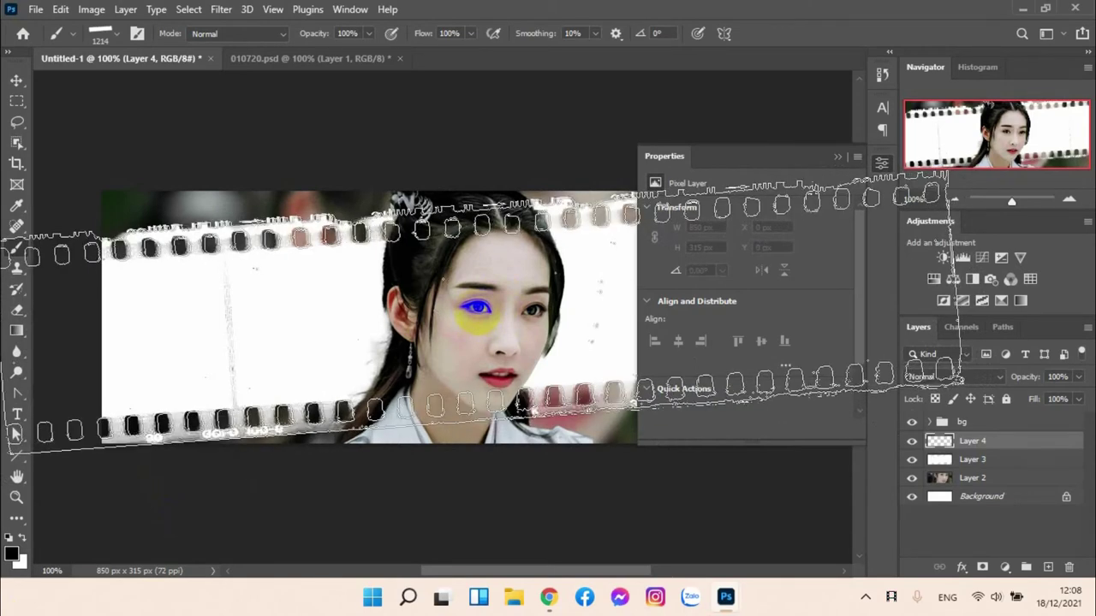
left_click(479, 306)
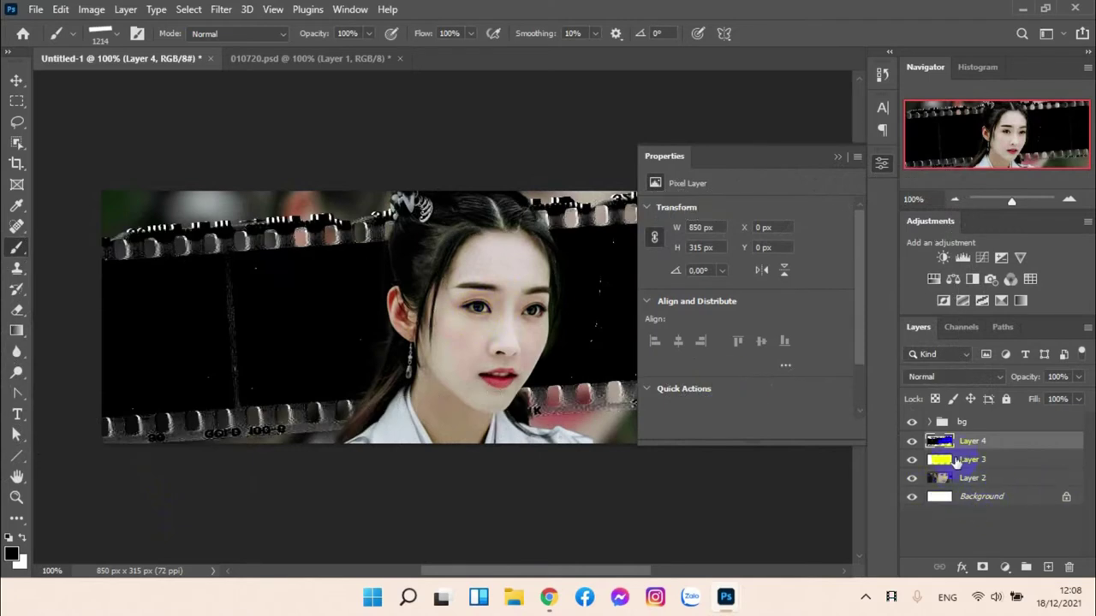
Step: Duplicate Layer 2 and place Layer 2 copy directly above Layer 4
key("v")
left_click(974, 478)
right_click(976, 480)
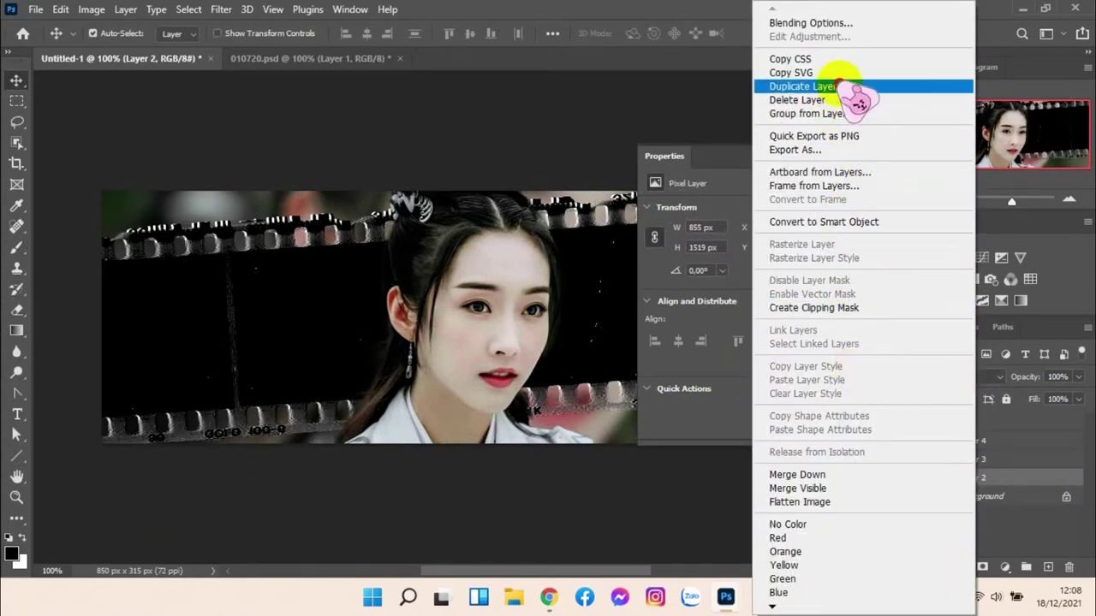
left_click(844, 86)
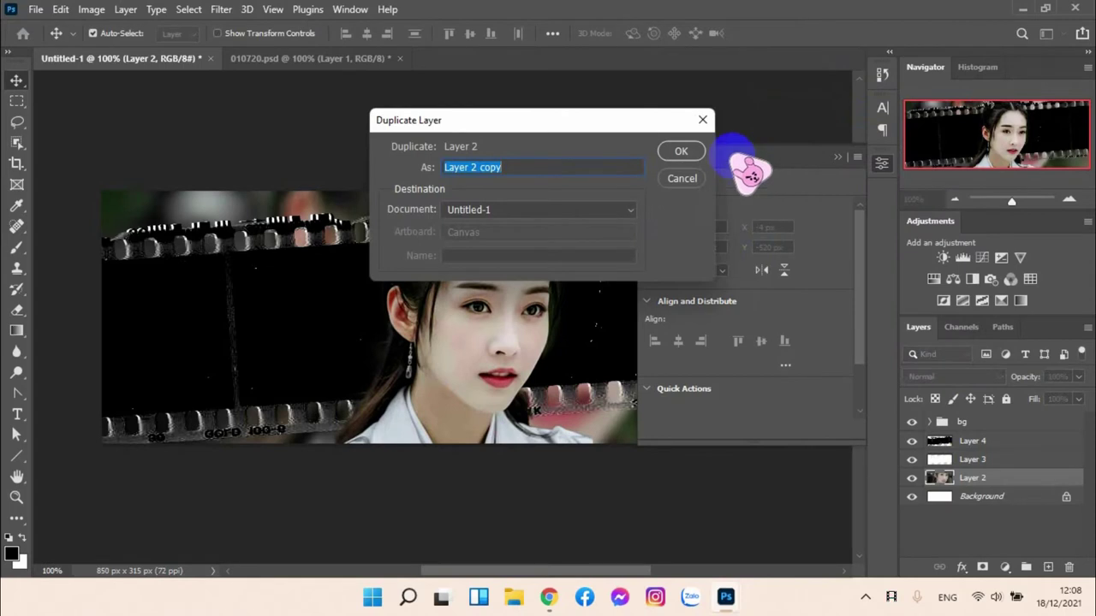
left_click(681, 150)
left_click_drag(968, 479, 969, 435)
Step: Group Layer 4 and Layer 3 together and name the group "farme"
left_click(976, 461)
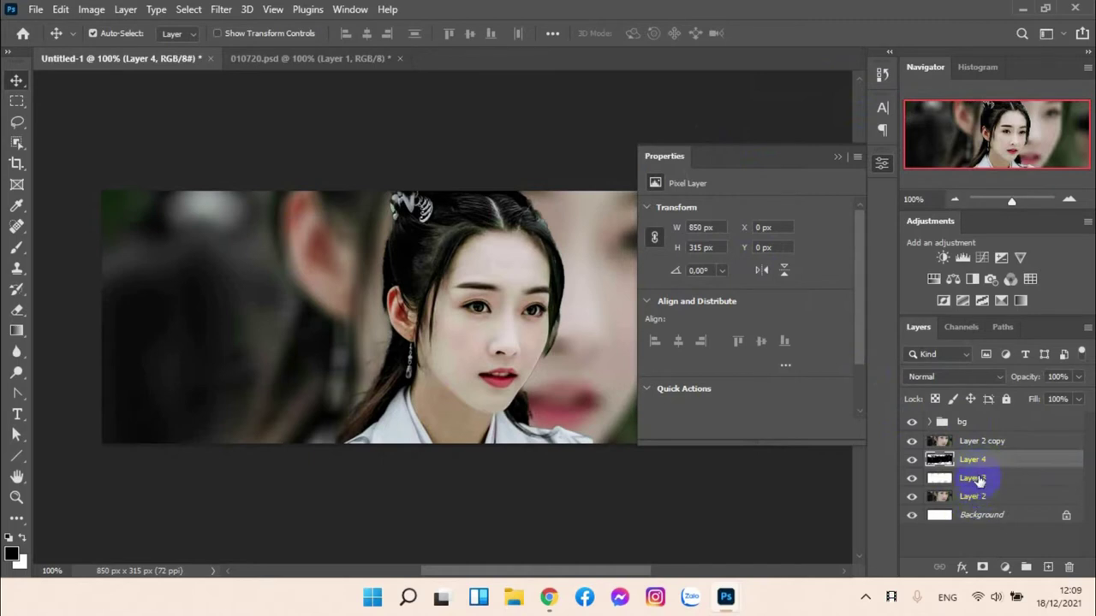
left_click(979, 480, "shift")
key("ctrl+g")
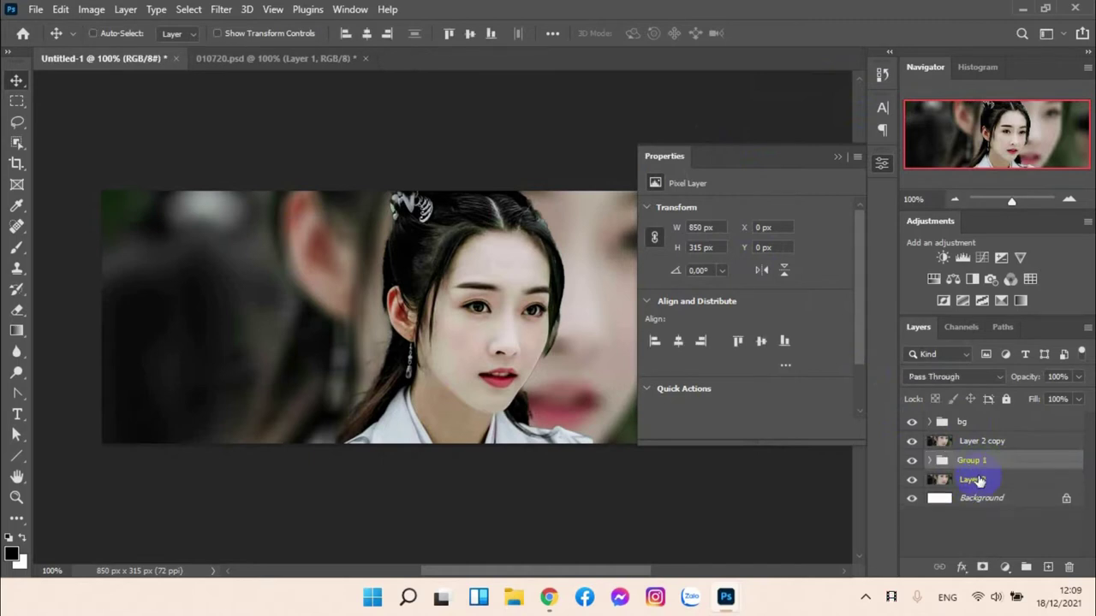
double_click(974, 461)
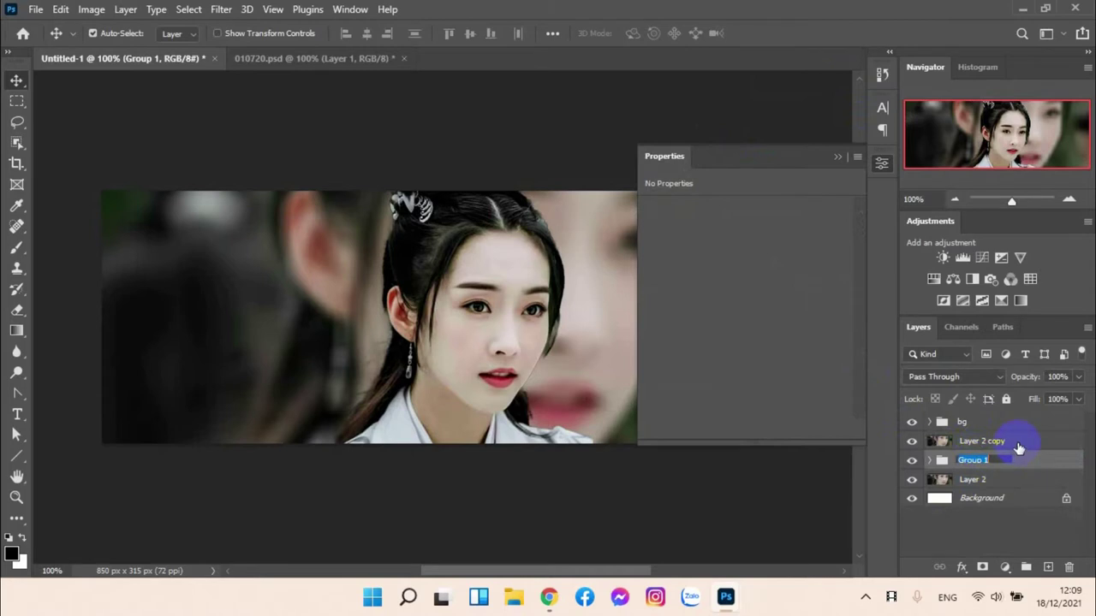
type("farme")
key("Return")
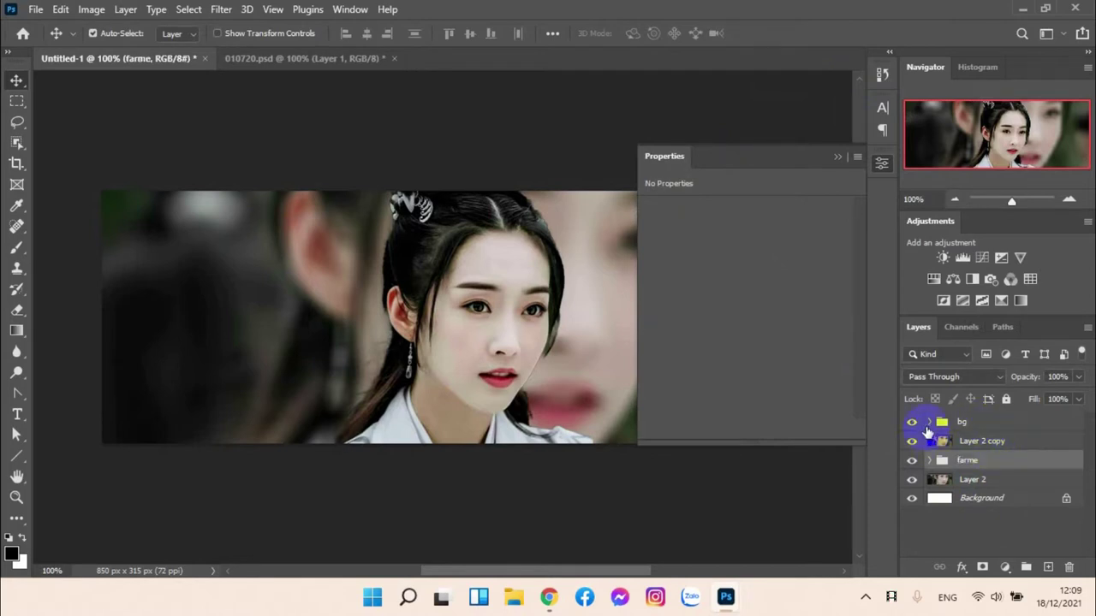
left_click(929, 424)
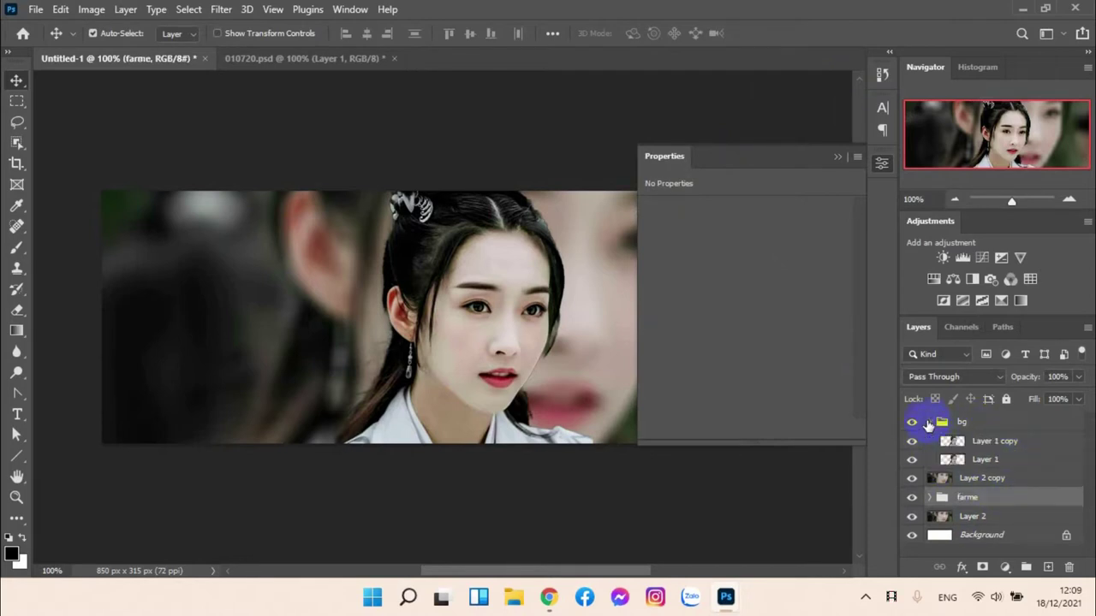
left_click(929, 424)
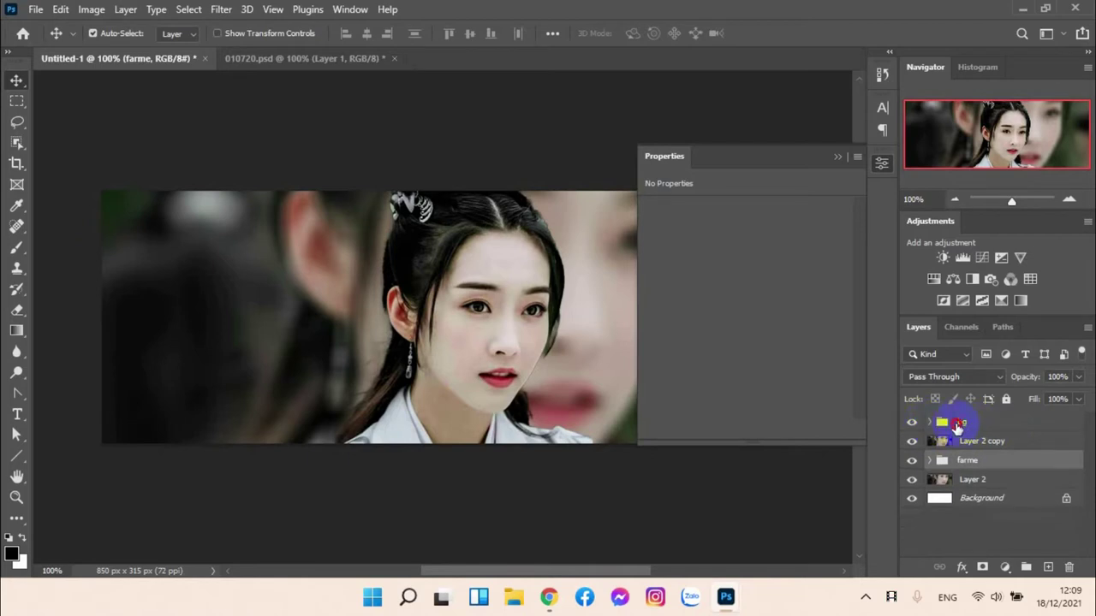
left_click(957, 426)
left_click(967, 423)
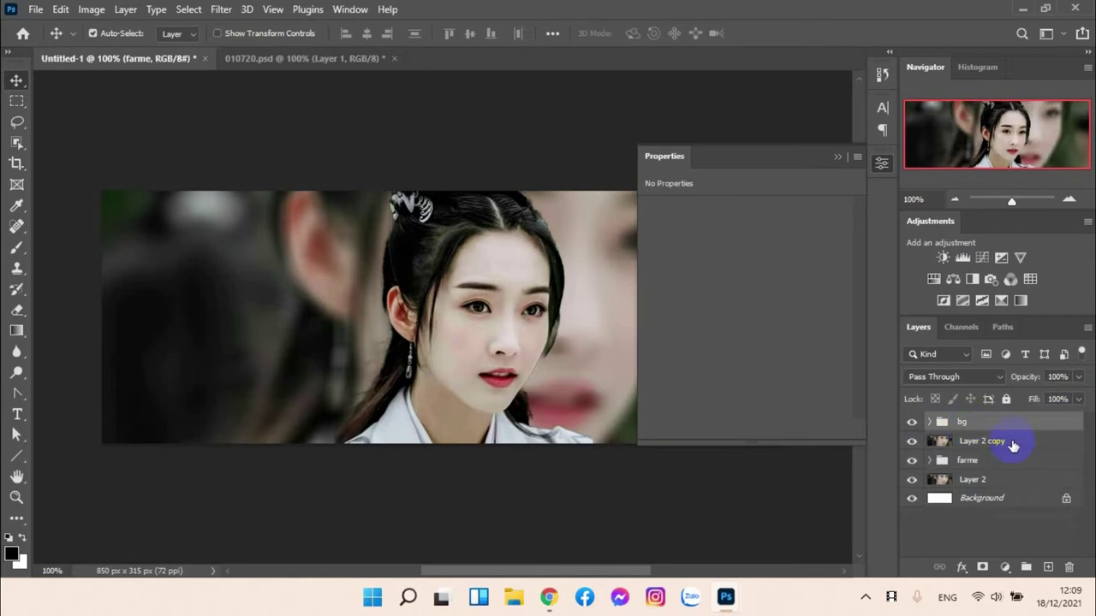
left_click(965, 422)
key("h")
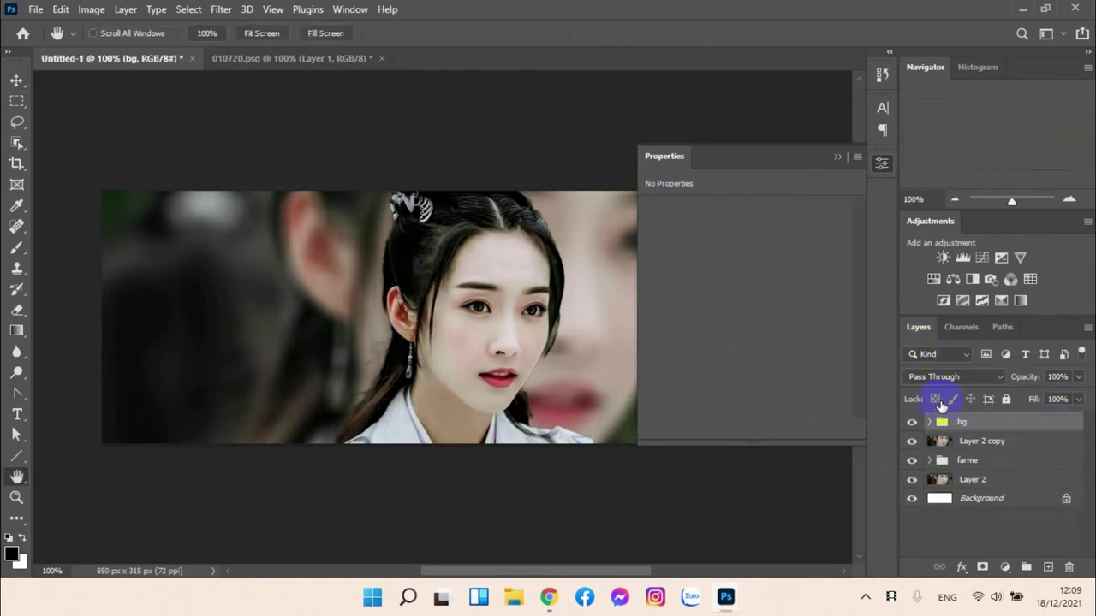
double_click(929, 422)
left_click(1030, 228)
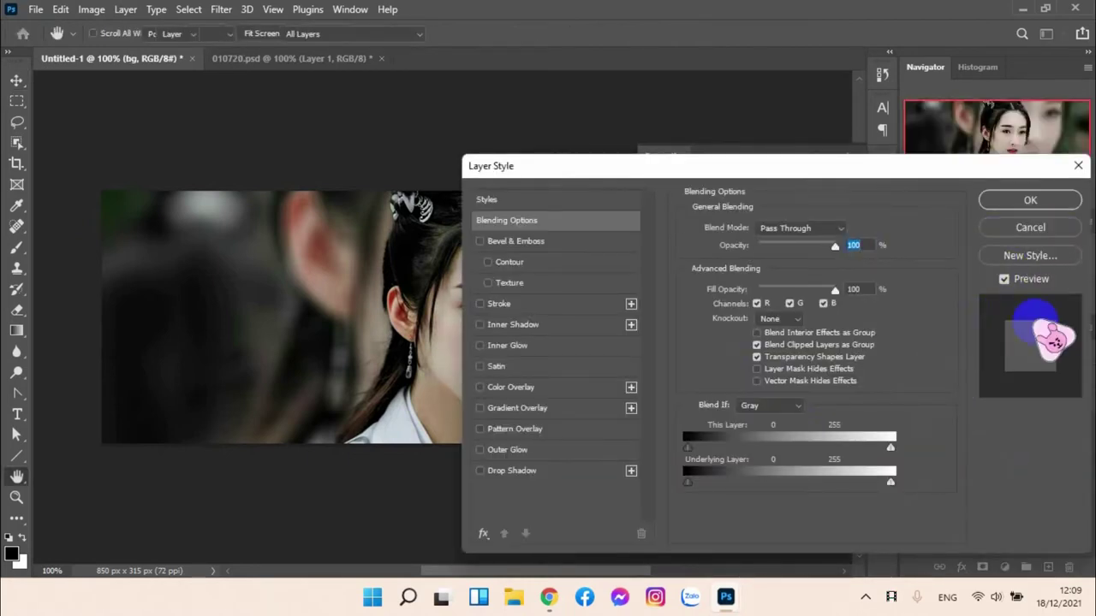
Step: Rename the bg group above Layer 2 copy as "mod"
double_click(964, 422)
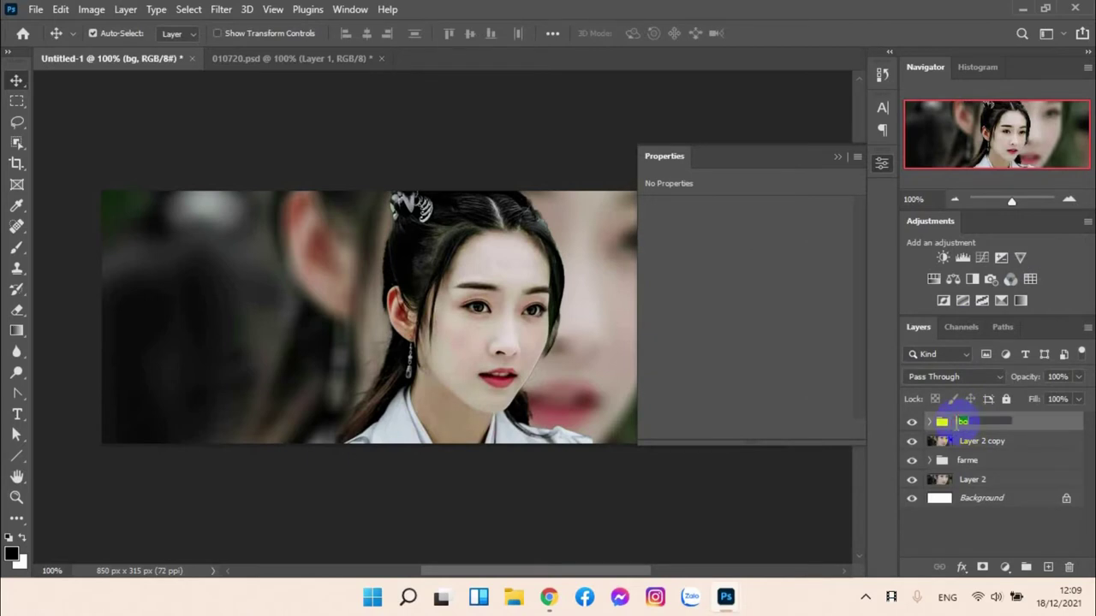
key("Return")
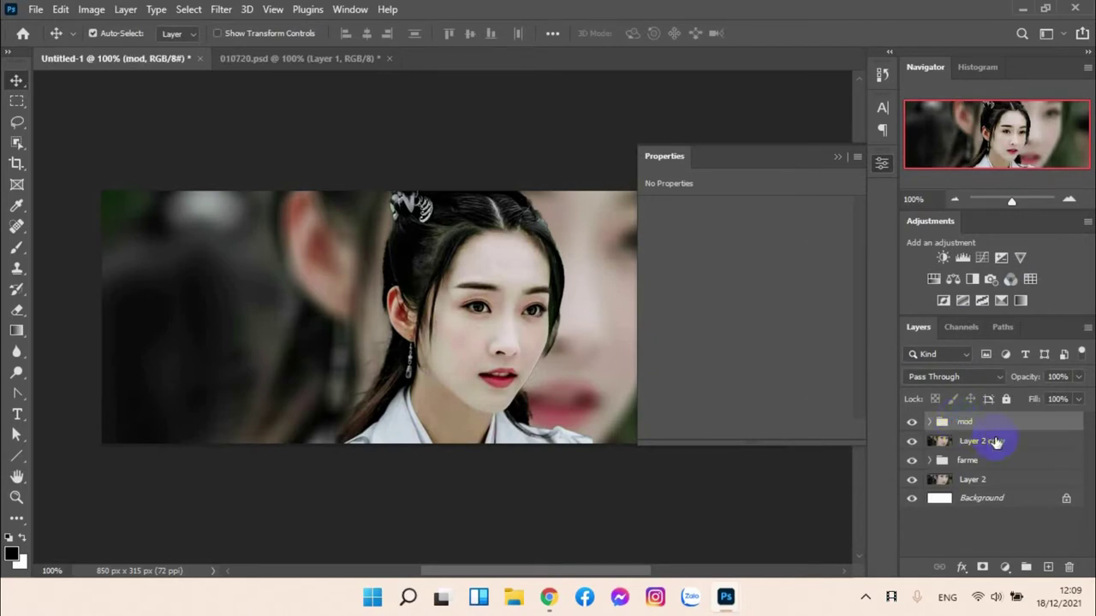
Step: Clip Layer 2 copy to the farme group below it and set its blend mode to Lighter Color
left_click(997, 441)
right_click(1002, 441)
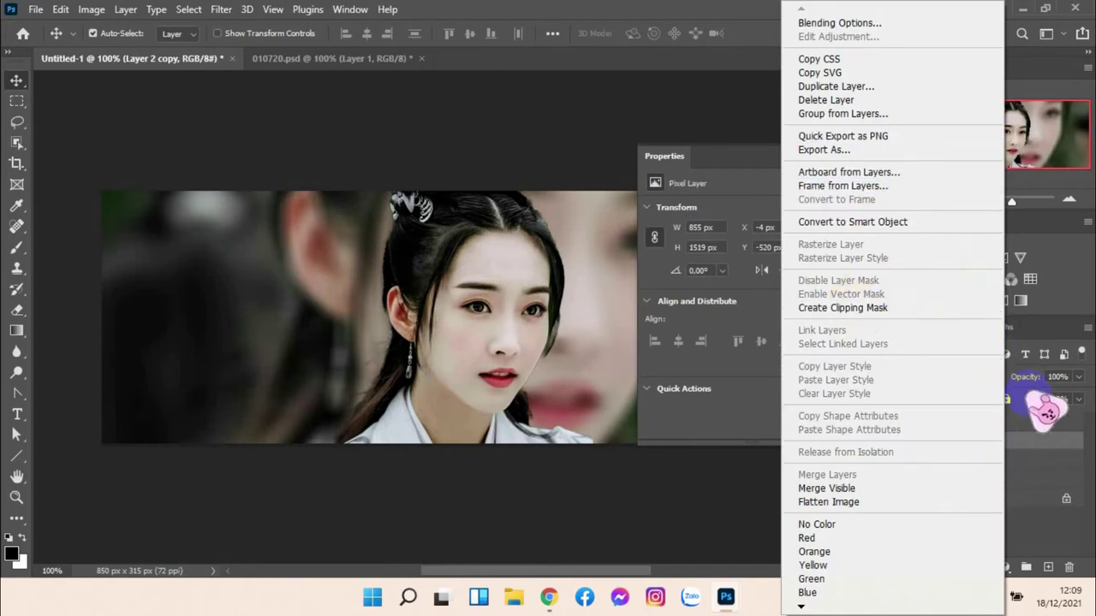
left_click(903, 310)
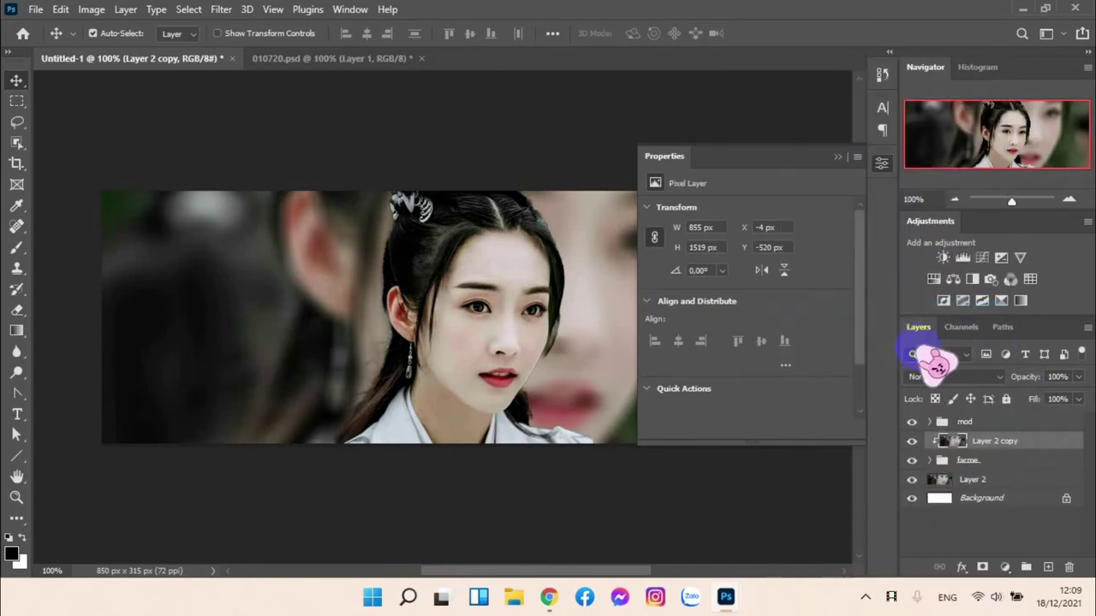
left_click(981, 377)
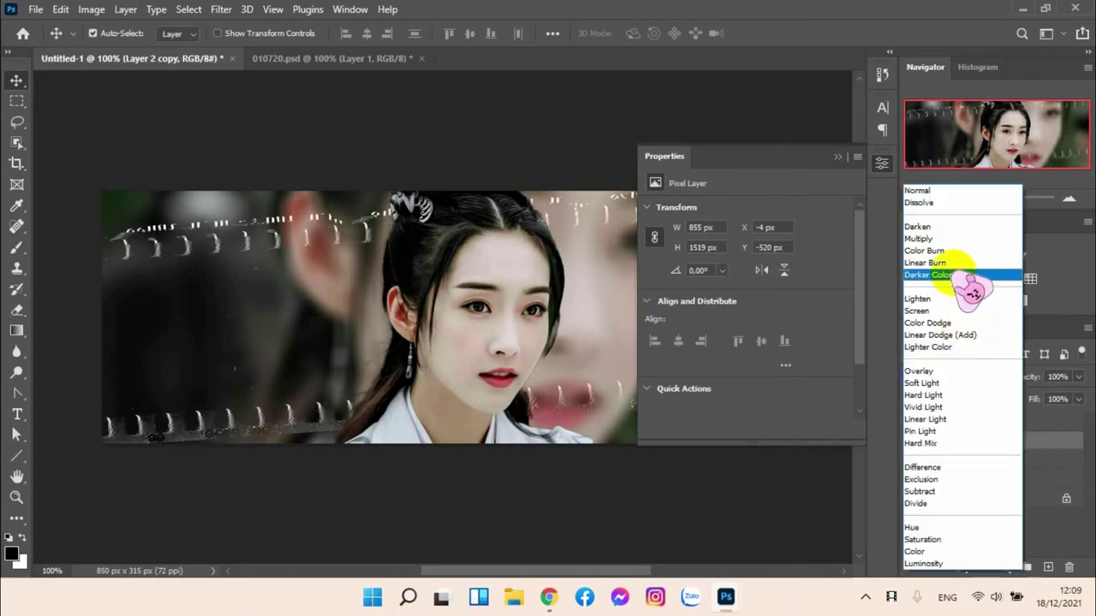
left_click(925, 347)
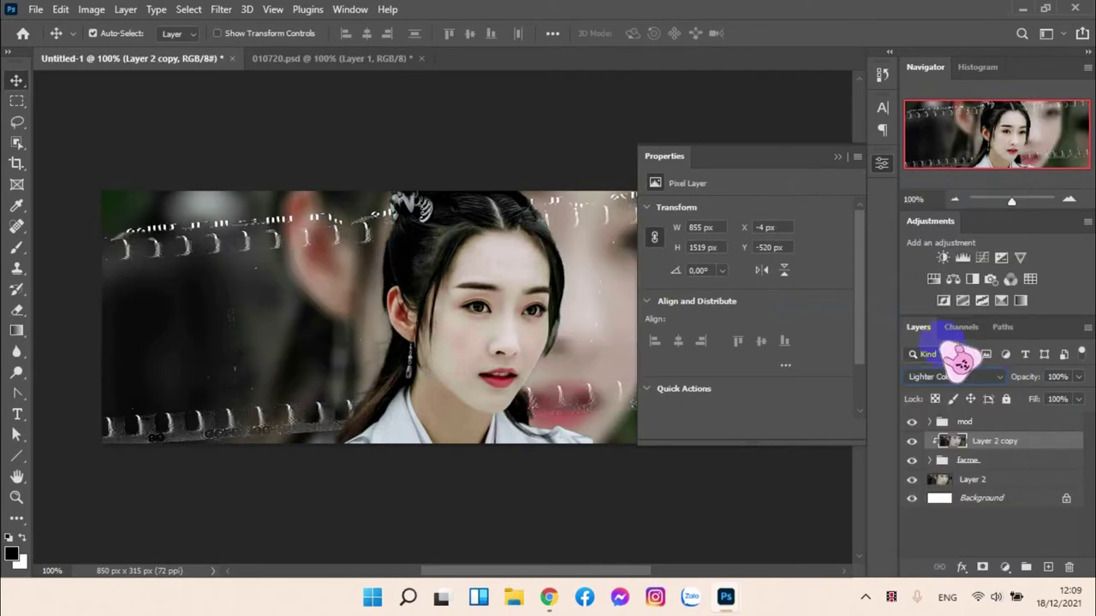
Step: Switch to 010720.psd and examine the blend mode of Layer 1 copy and the Reds settings of Hue/Saturation 1 in the coloring group
left_click(377, 62)
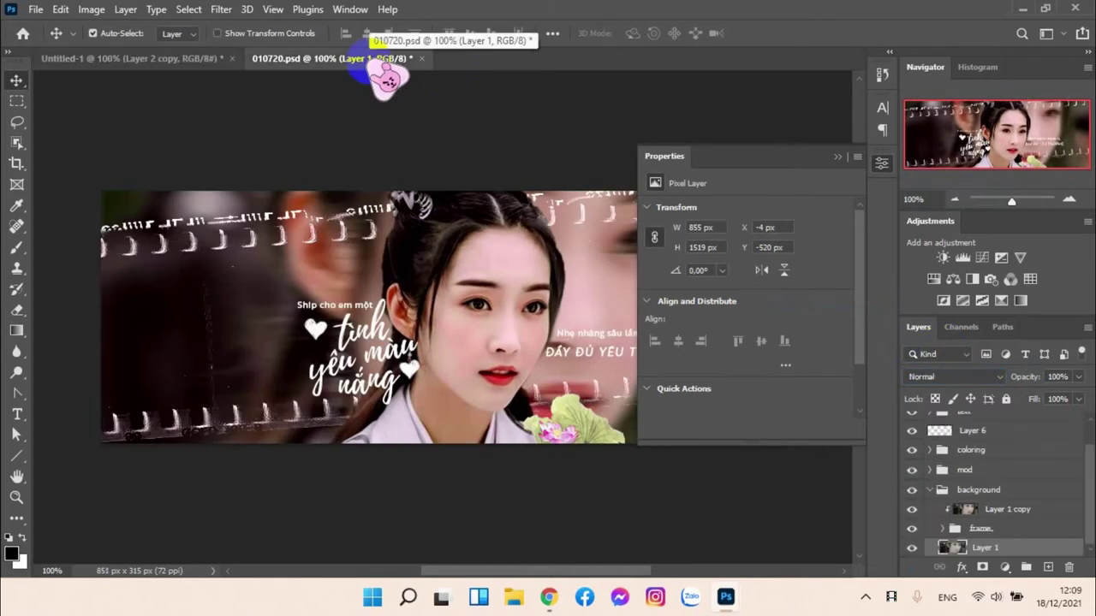
left_click(1006, 509)
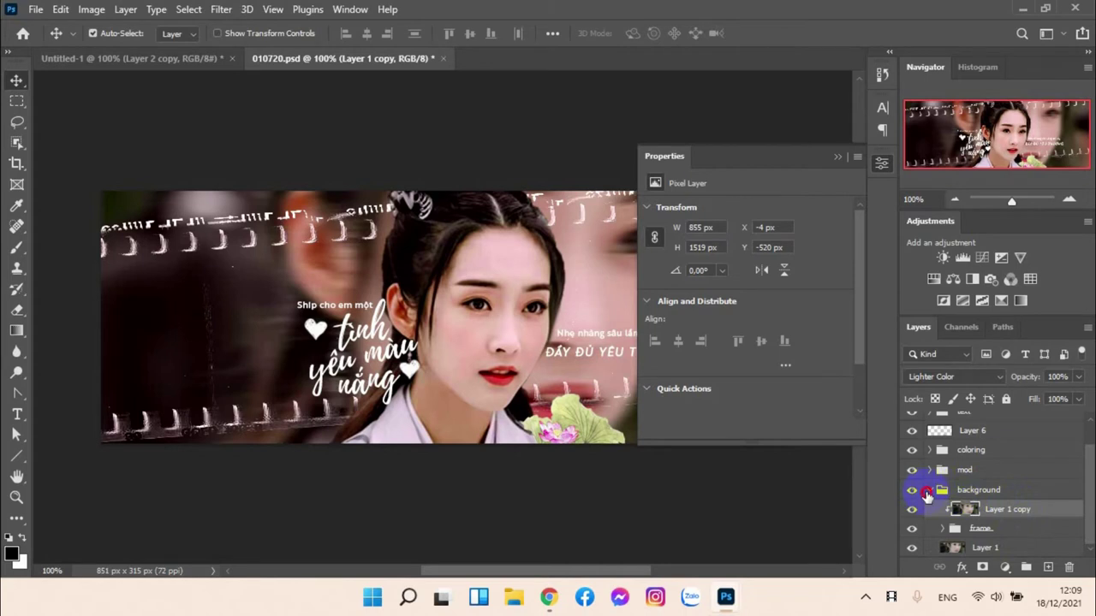
left_click(935, 491)
left_click(929, 489)
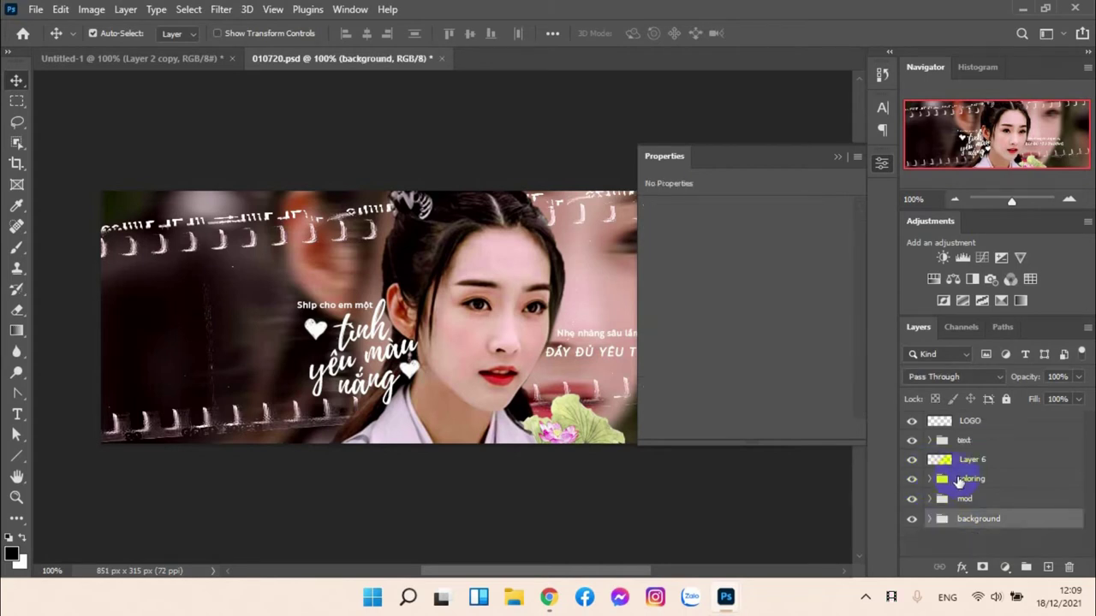
left_click(930, 479)
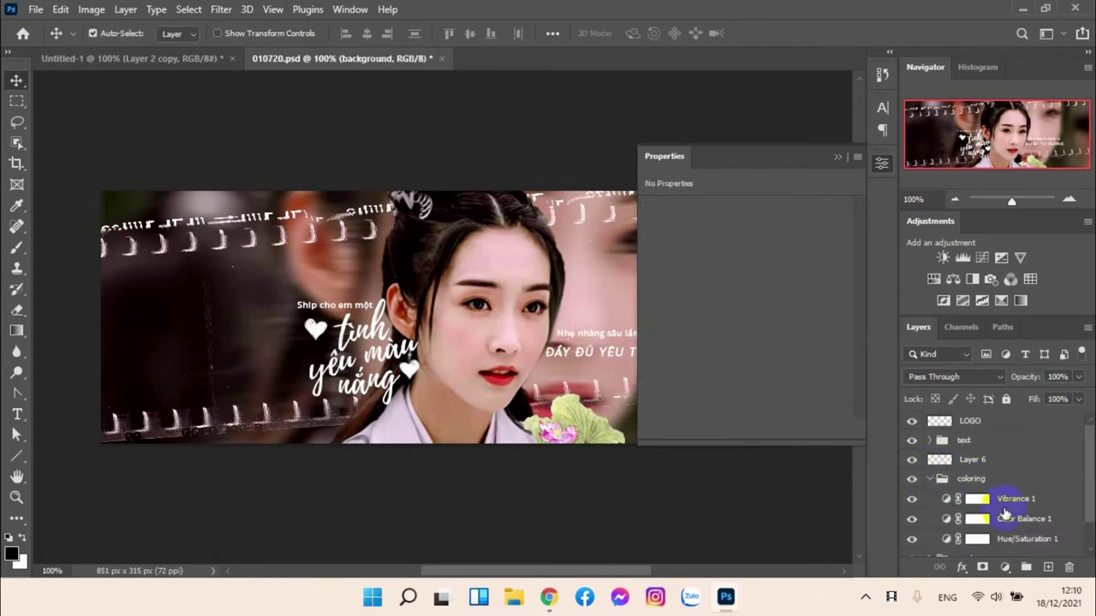
left_click(1004, 539)
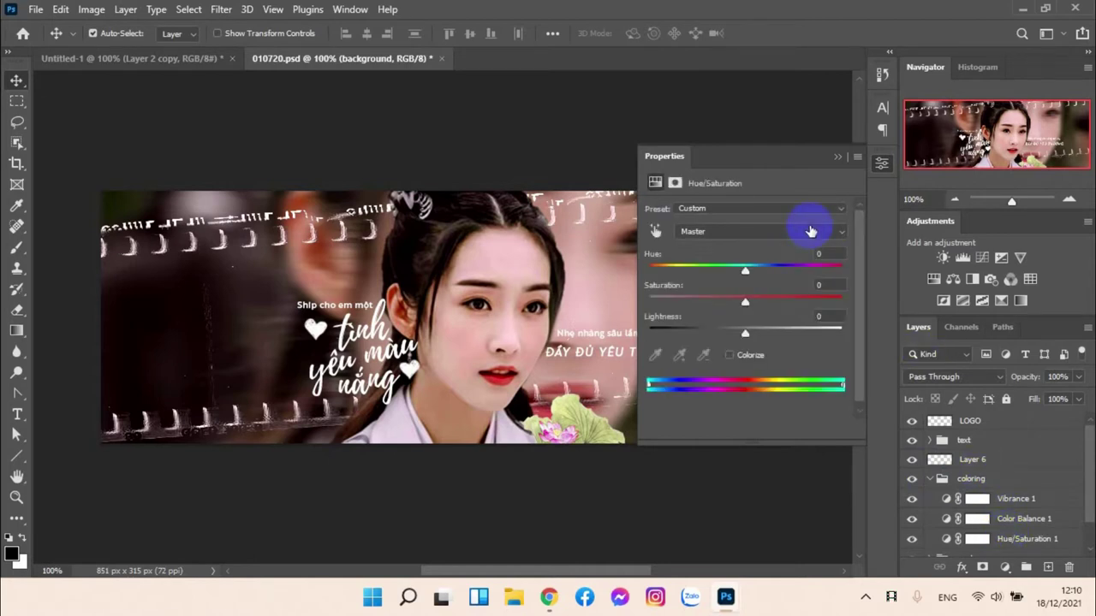
left_click(809, 231)
left_click(696, 259)
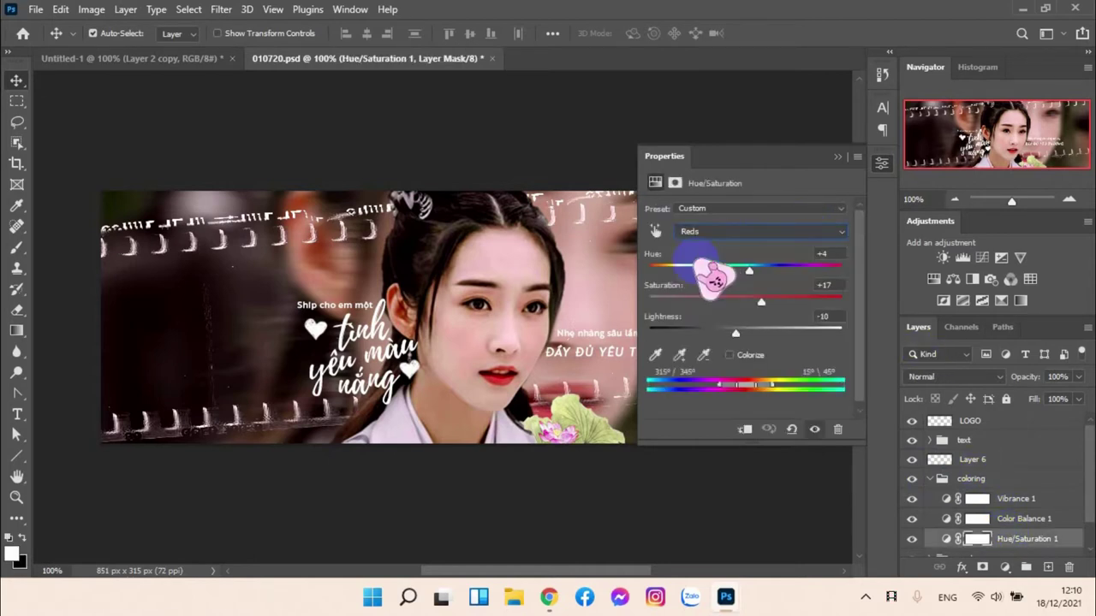
Step: Return to Untitled-1, group Layer 2 copy, the farme group and Layer 2 together, and name the new group "bg"
left_click(179, 60)
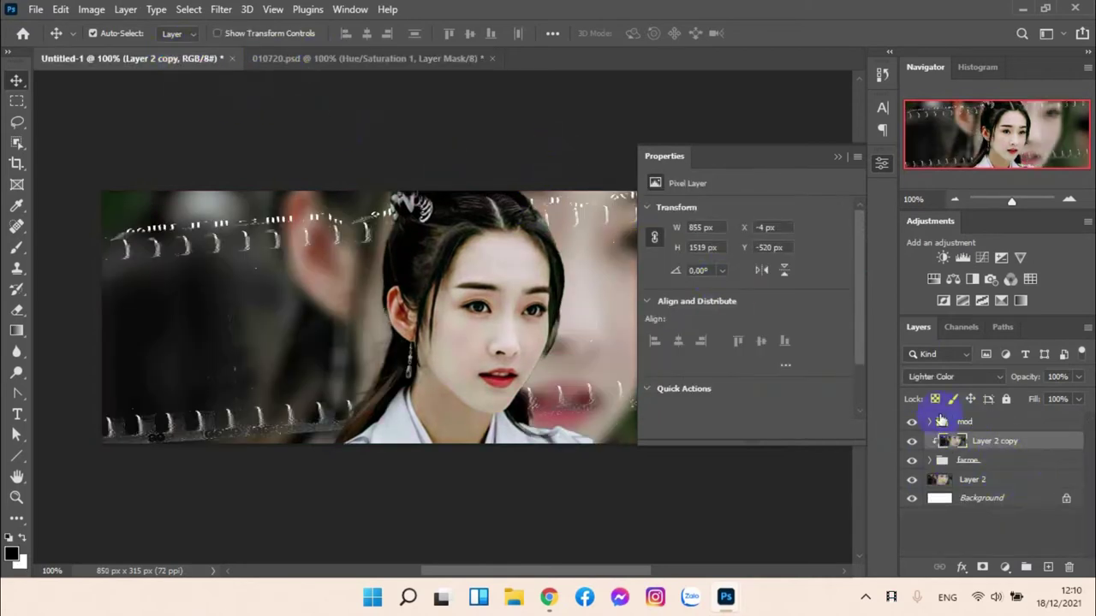
left_click(1004, 480)
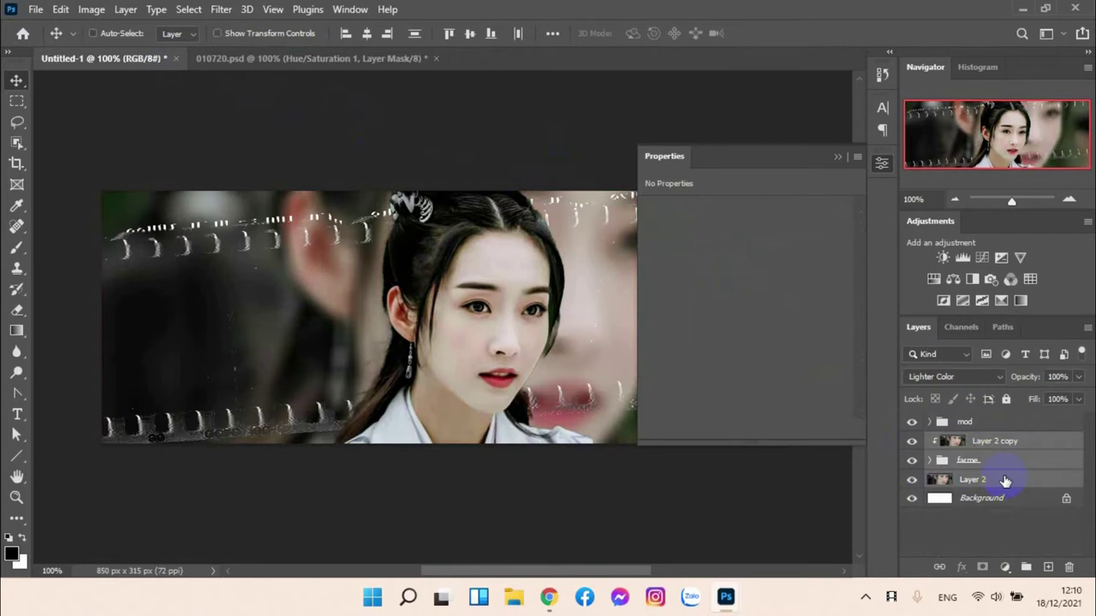
key("ctrl+g")
left_click(981, 443)
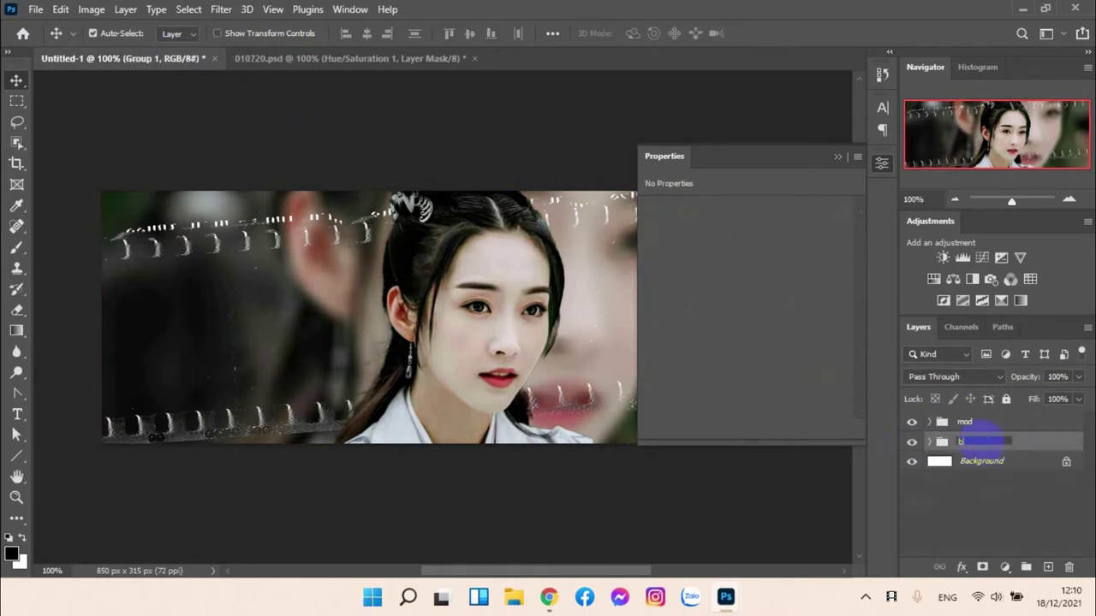
key("Return")
Step: Add a Hue/Saturation adjustment layer above the mod group
left_click(985, 421)
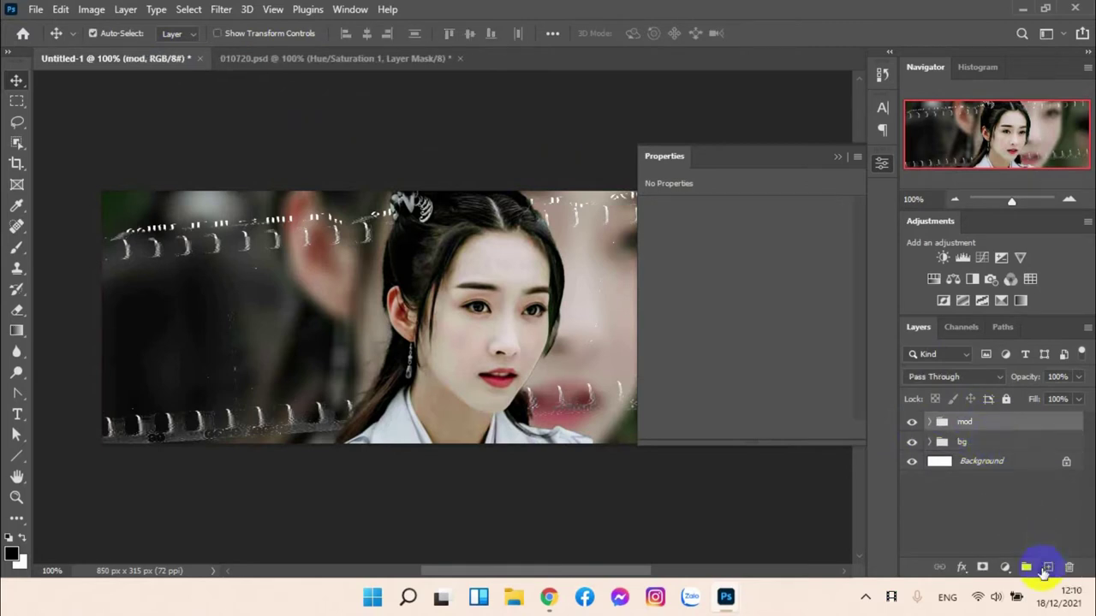
left_click(1005, 567)
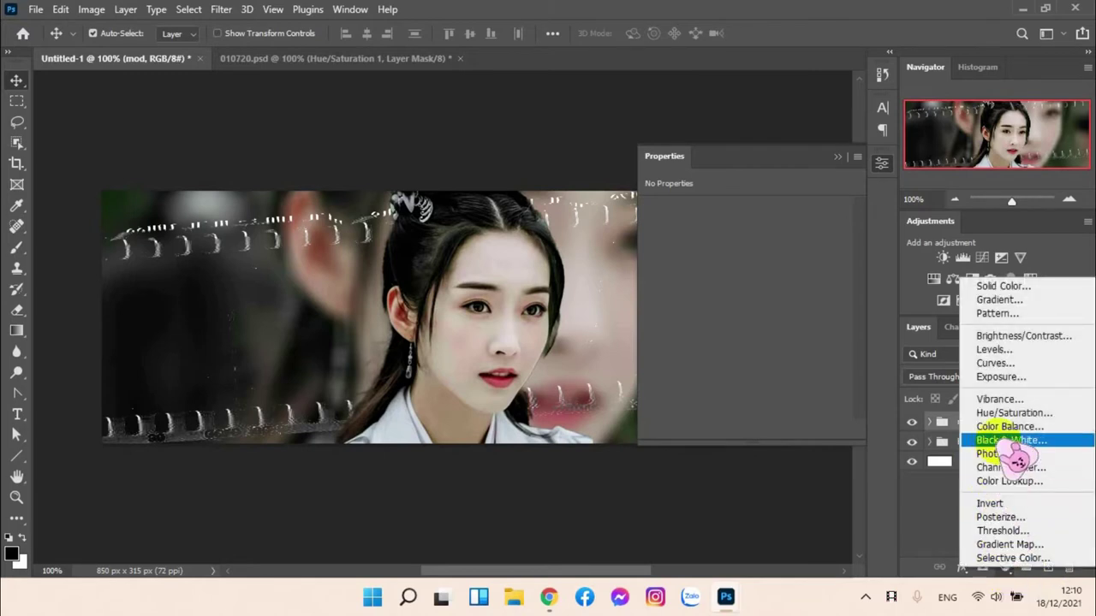
left_click(1014, 414)
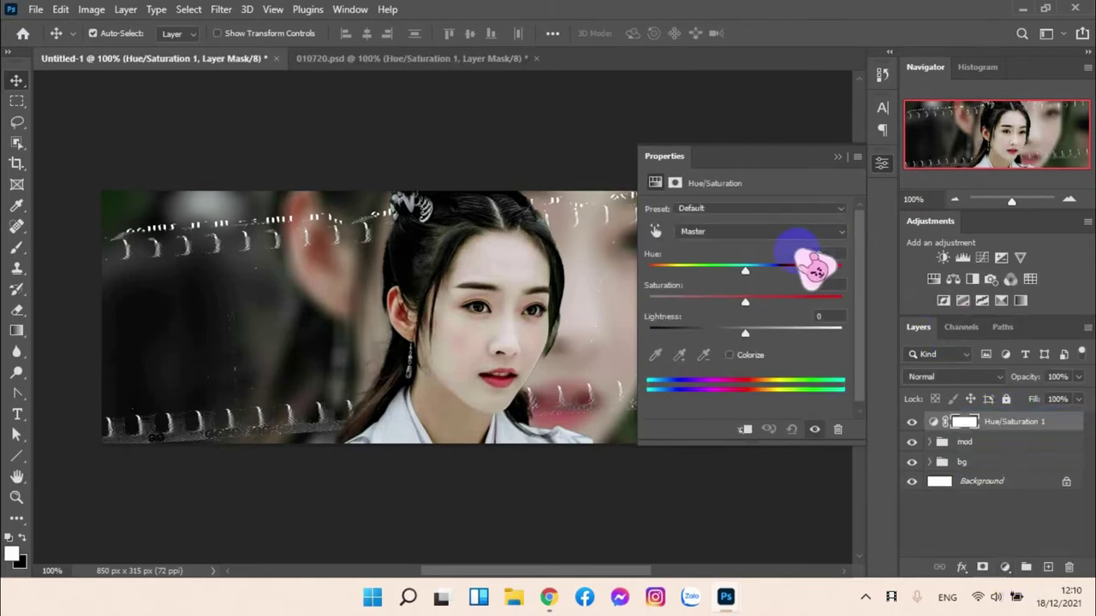
Step: Set the Reds of Hue/Saturation 1 to Hue +4, Saturation +17 and Lightness -10
left_click(735, 231)
left_click(747, 257)
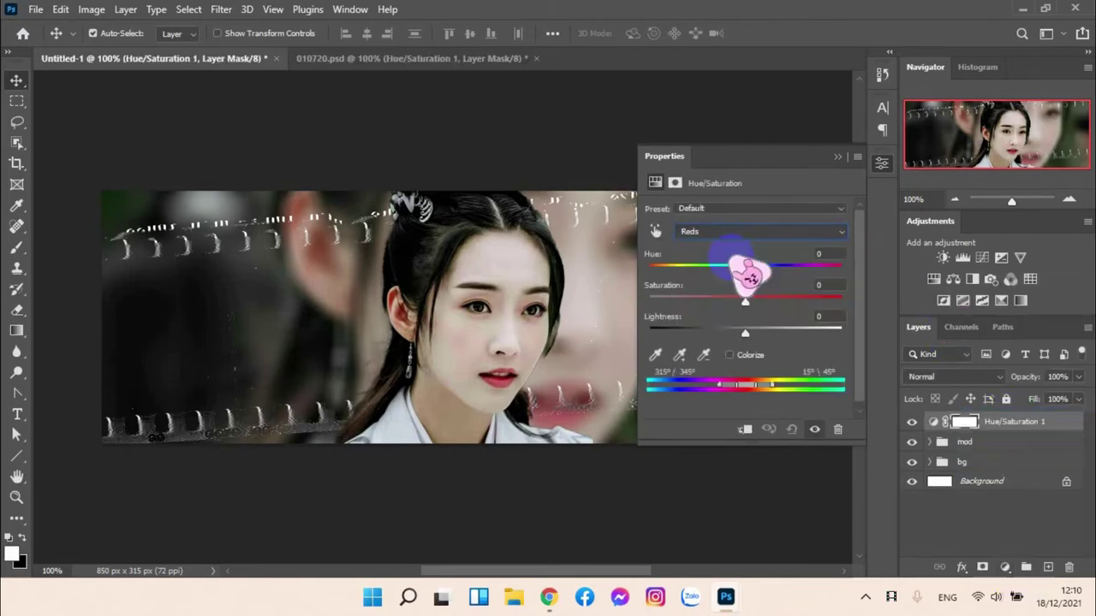
left_click(831, 252)
type("4")
key("Tab")
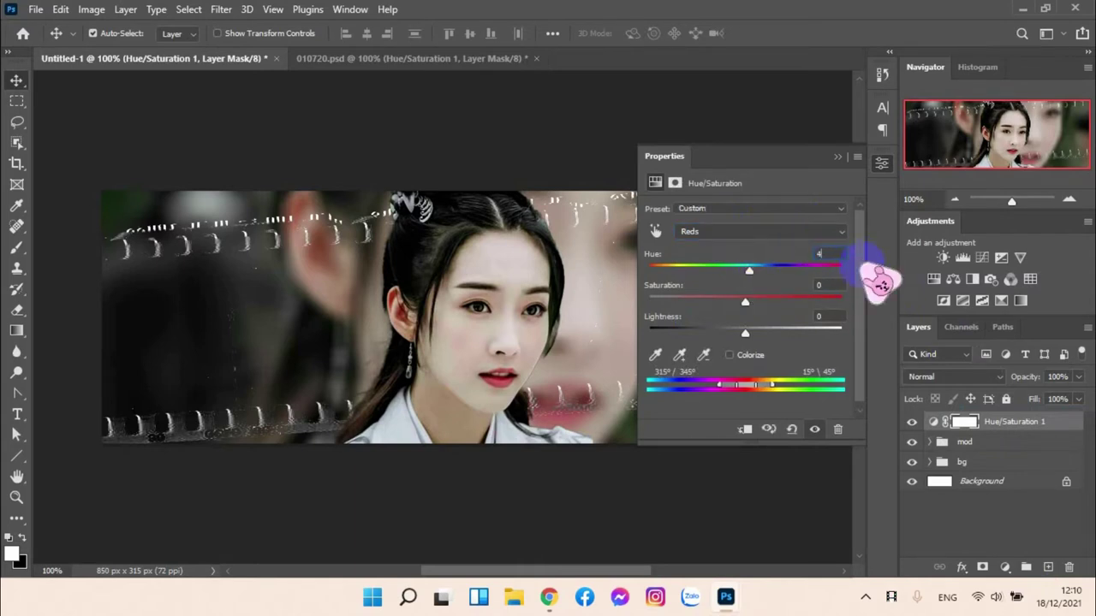
type("17")
key("Return")
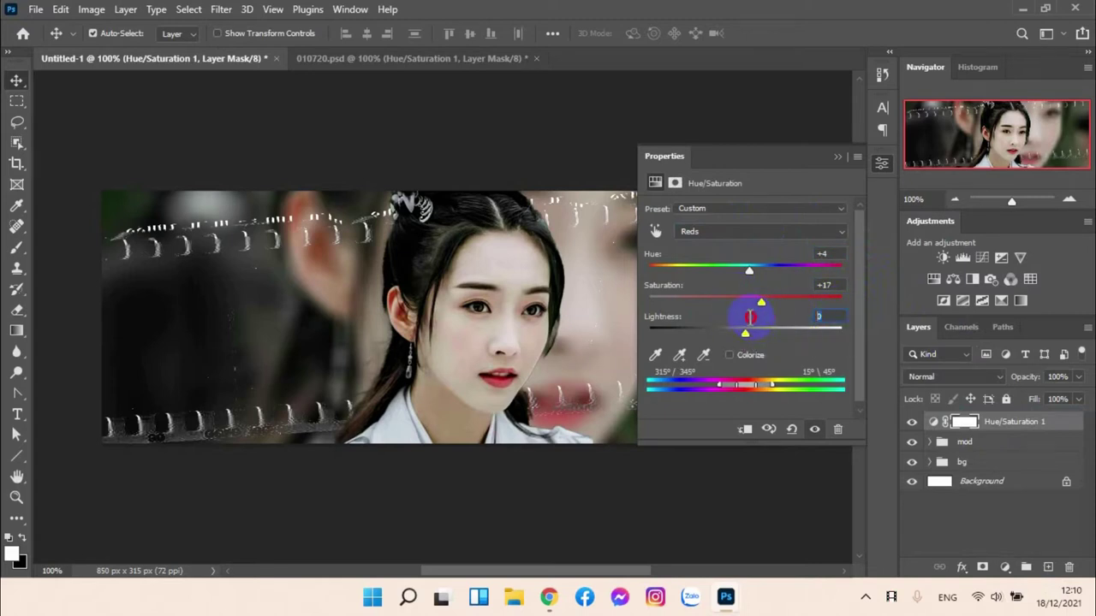
type("-10")
key("Return")
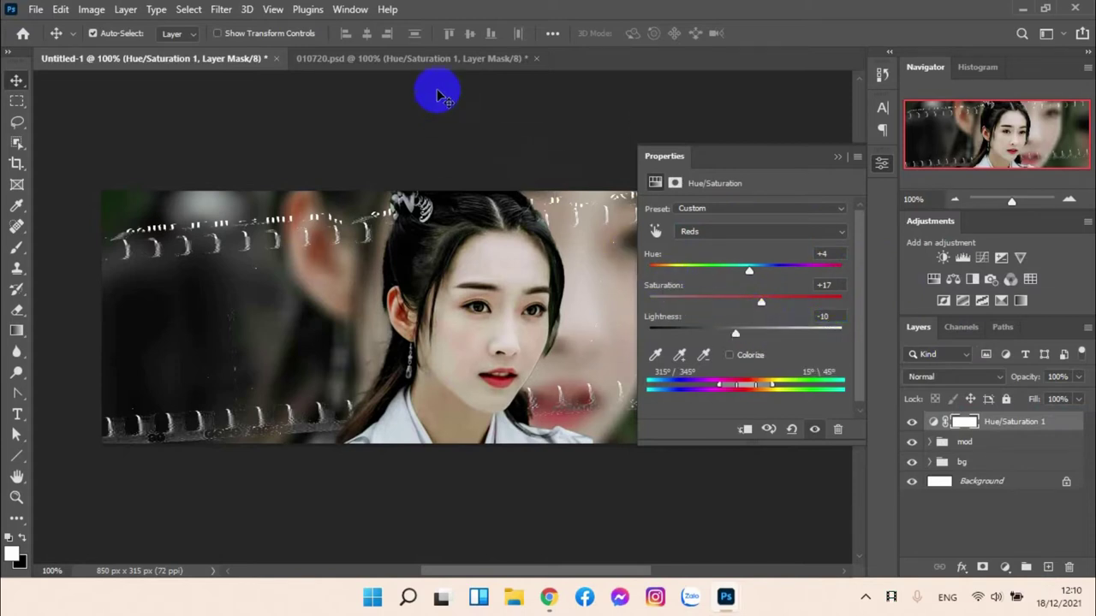
Step: Switch to 010720.psd and examine the Shadows settings of Color Balance 1 in the coloring group
left_click(445, 60)
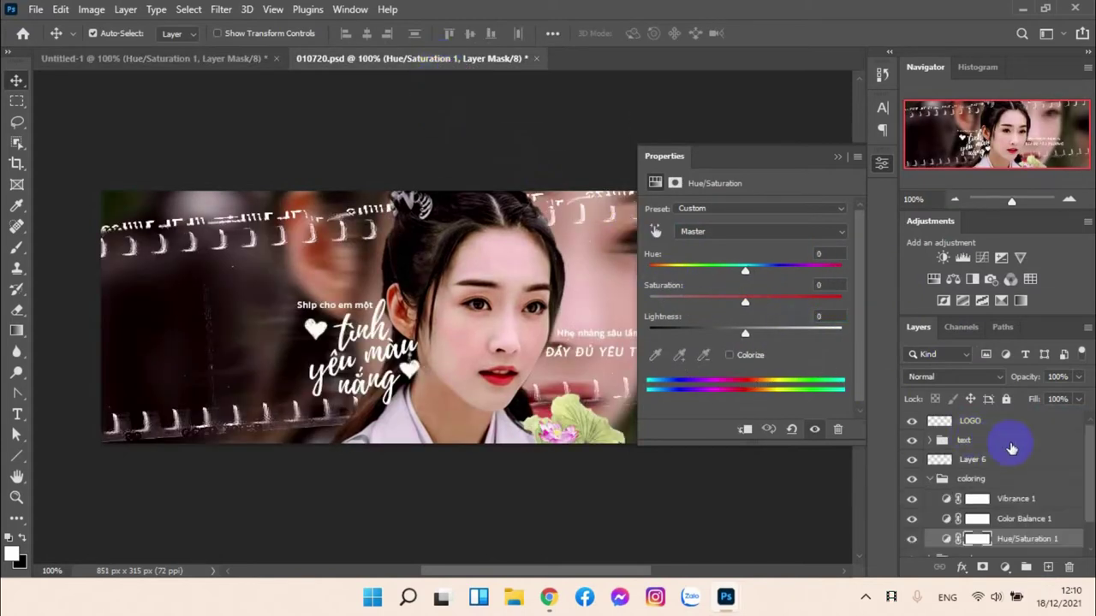
left_click(1002, 521)
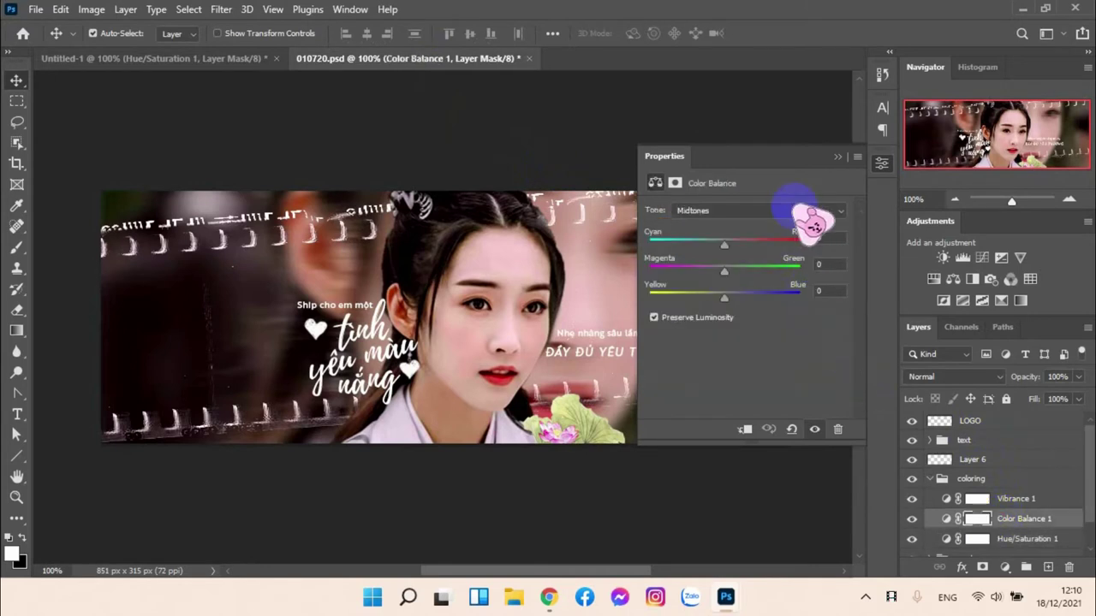
left_click(723, 211)
left_click(726, 224)
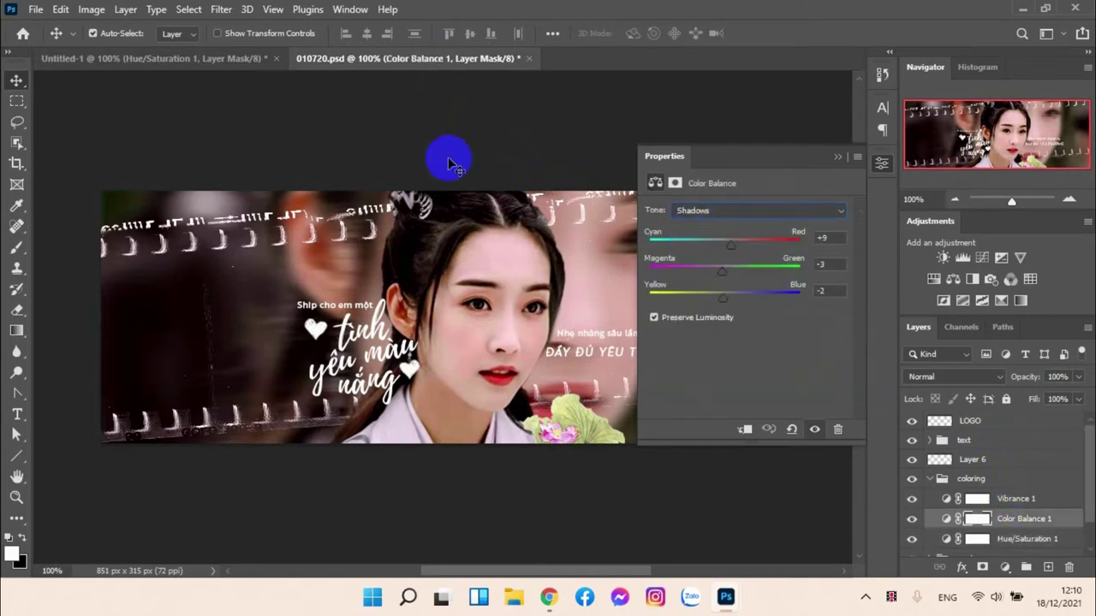
Step: Return to Untitled-1 and add a Color Balance adjustment layer above Hue/Saturation 1
left_click(154, 60)
left_click(1005, 567)
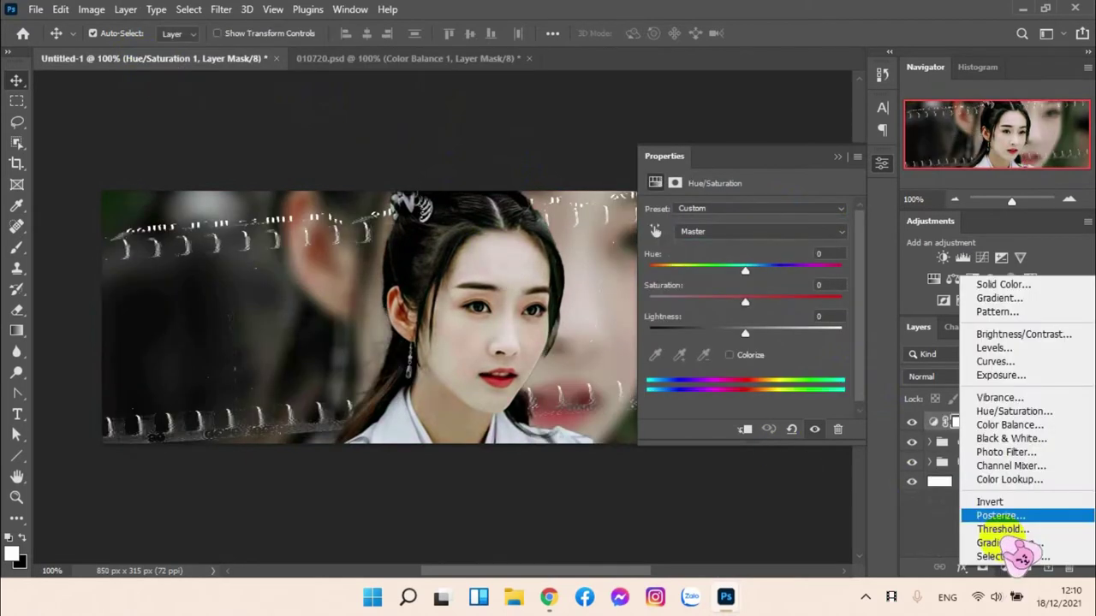
left_click(1015, 424)
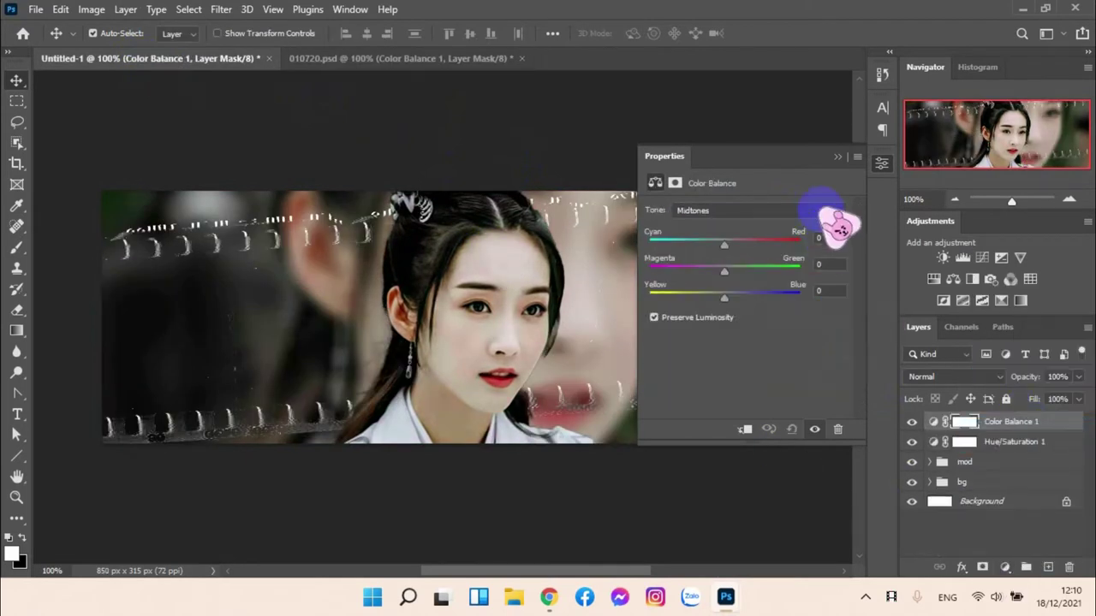
Step: Set the Color Balance Shadows to +9 for Cyan-Red, -3 for Magenta-Green and -2 for Yellow-Blue
left_click(822, 209)
left_click(744, 218)
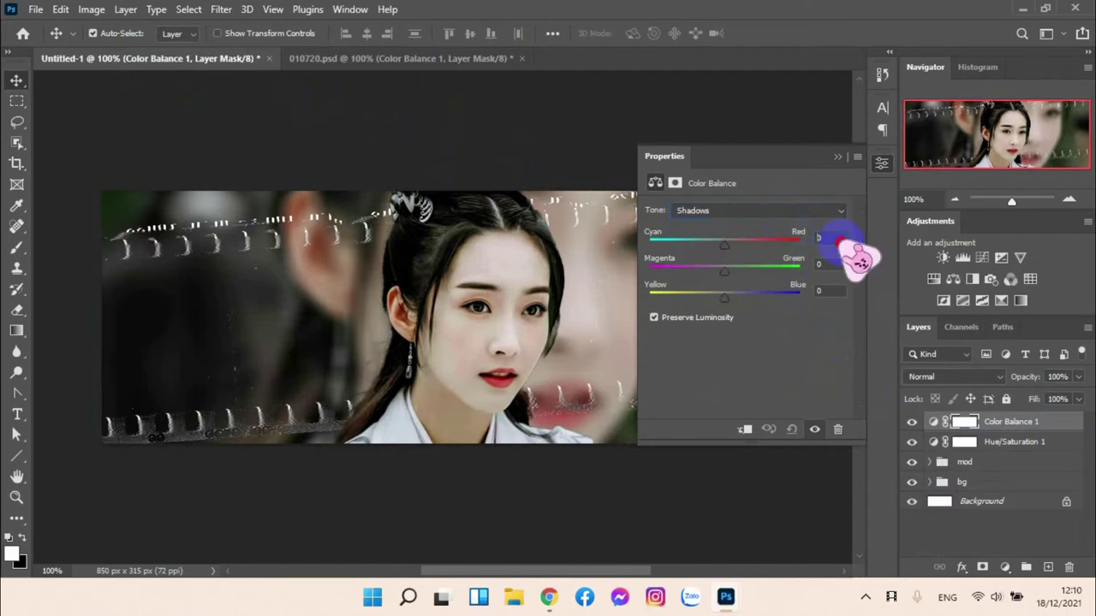
left_click(824, 237)
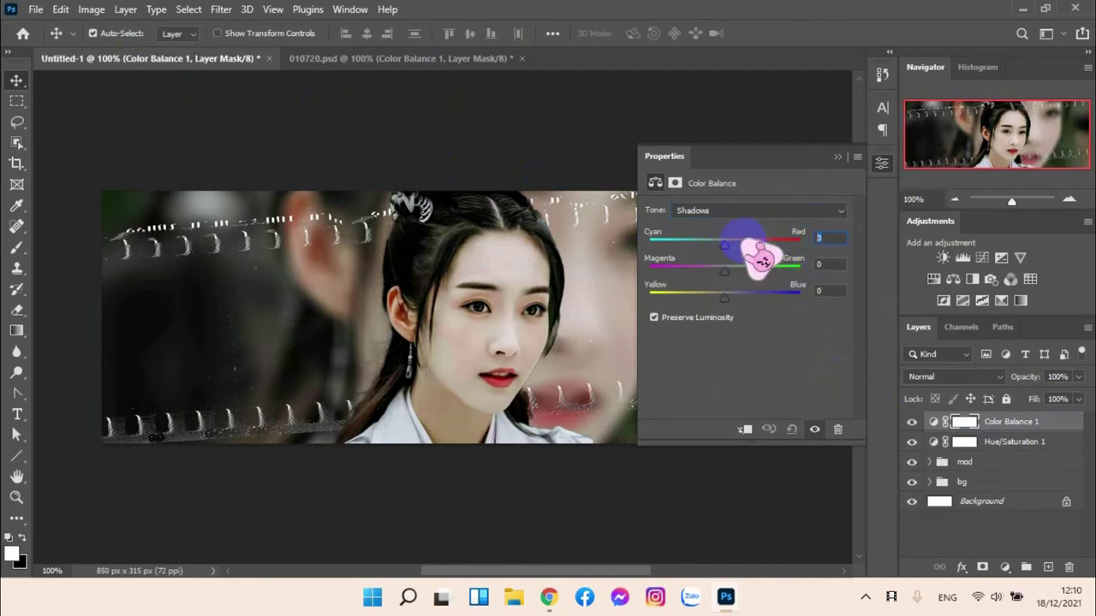
type("9")
left_click(837, 265)
type("-3")
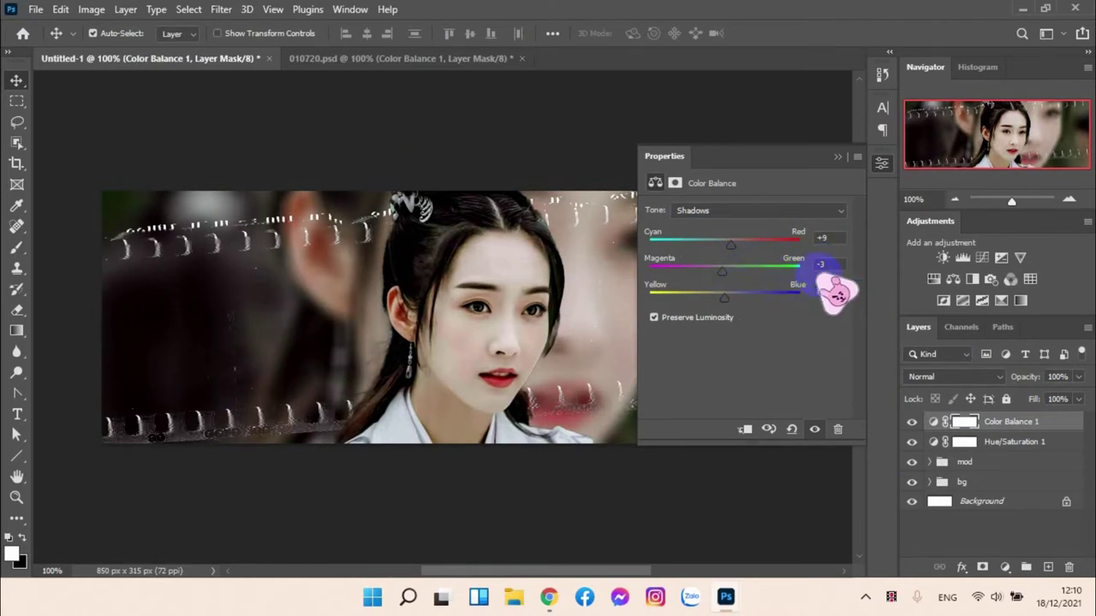
key("Tab")
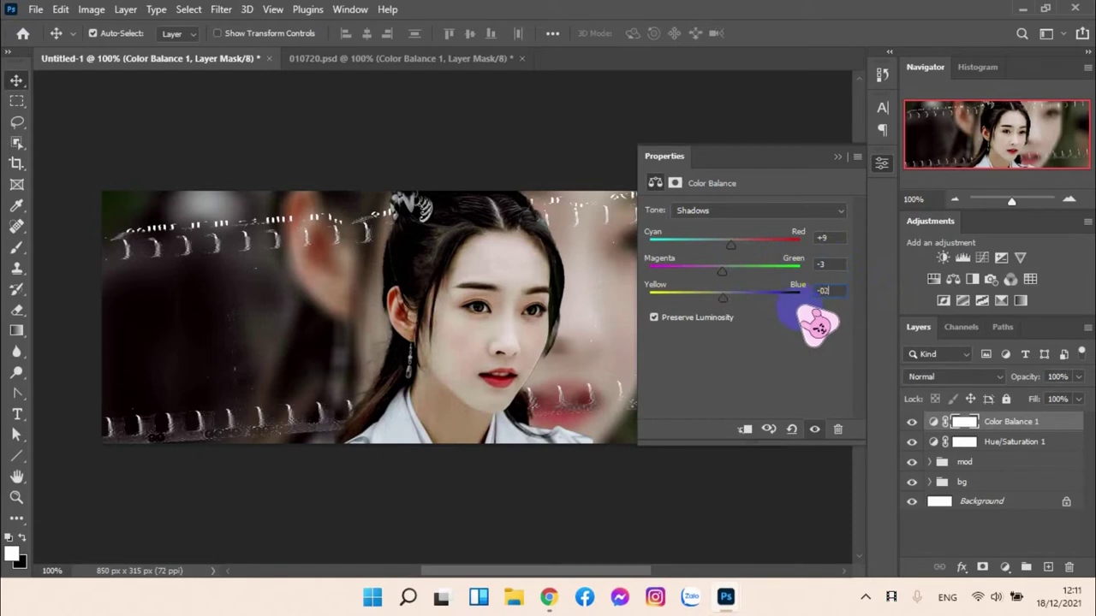
Step: Undo the deletion of the Color Balance 1 layer and check its Shadows settings
key("Delete")
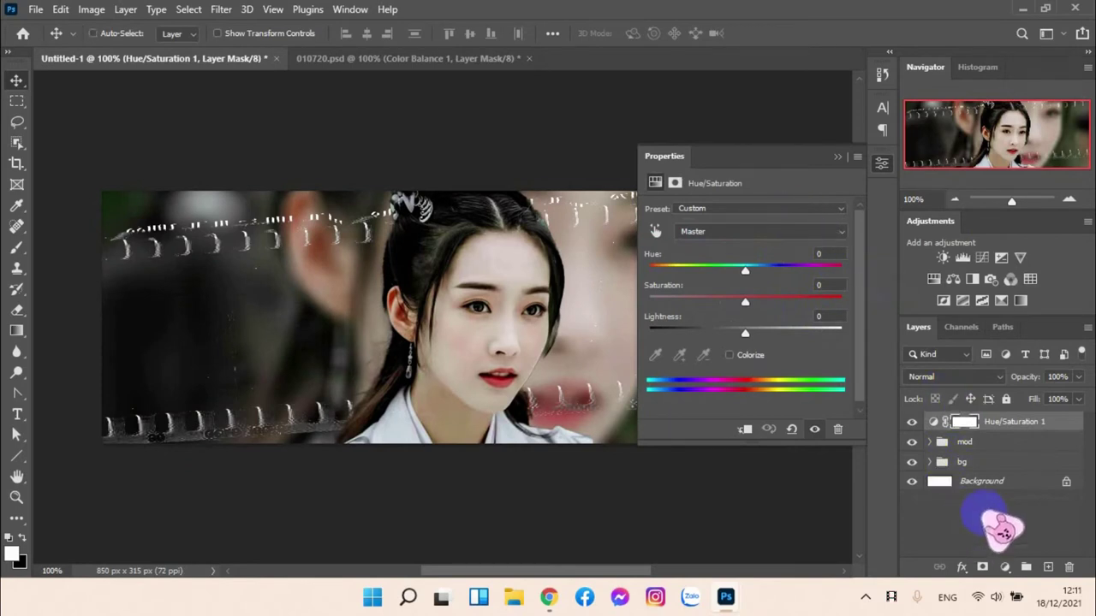
key("ctrl+z")
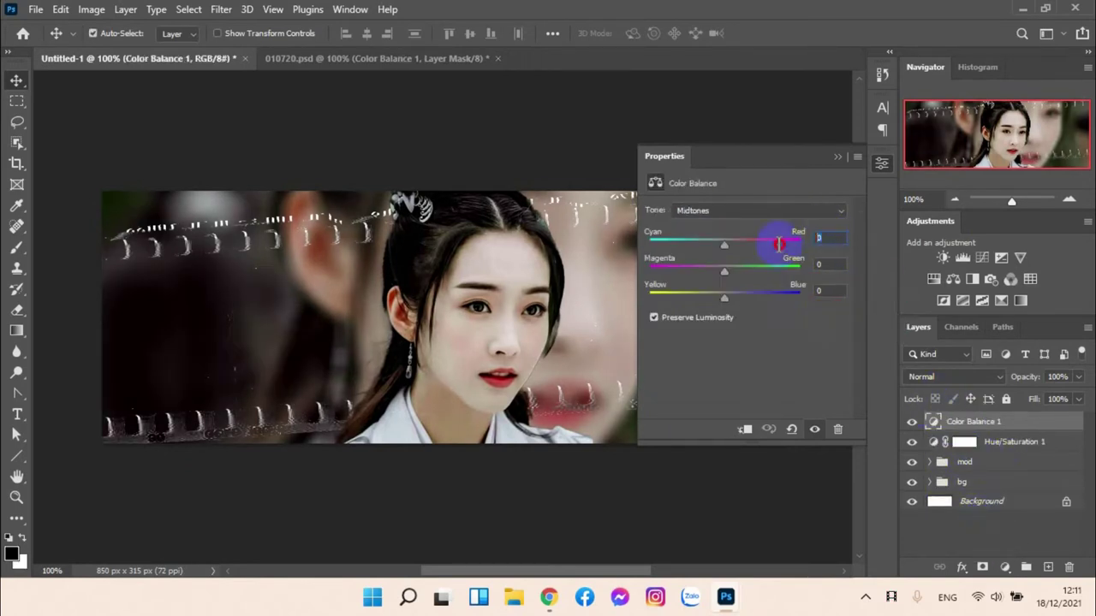
left_click(809, 212)
left_click(767, 214)
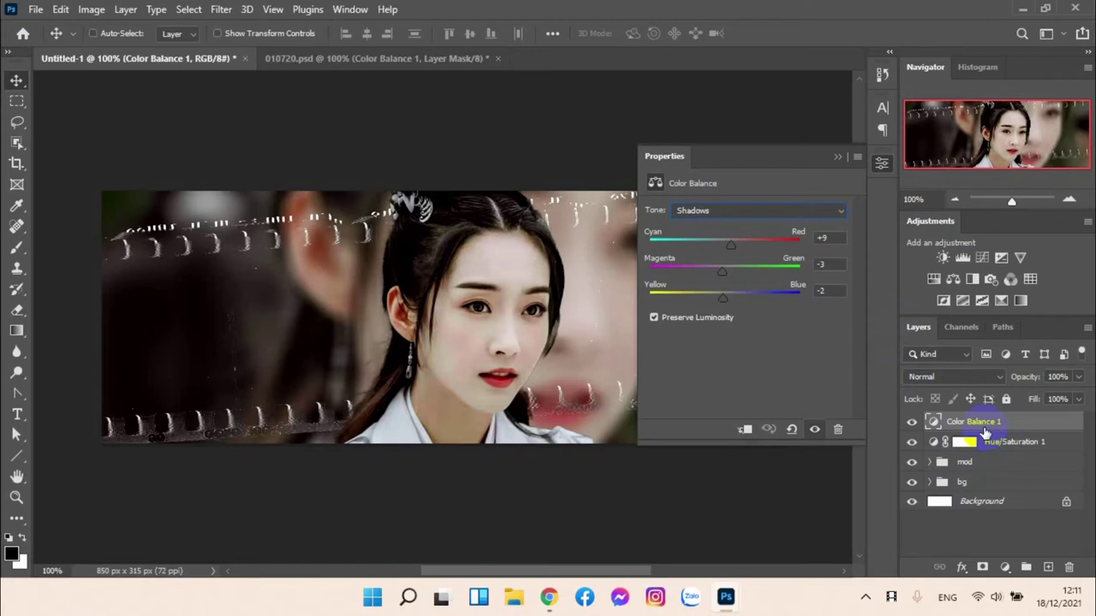
left_click(984, 428)
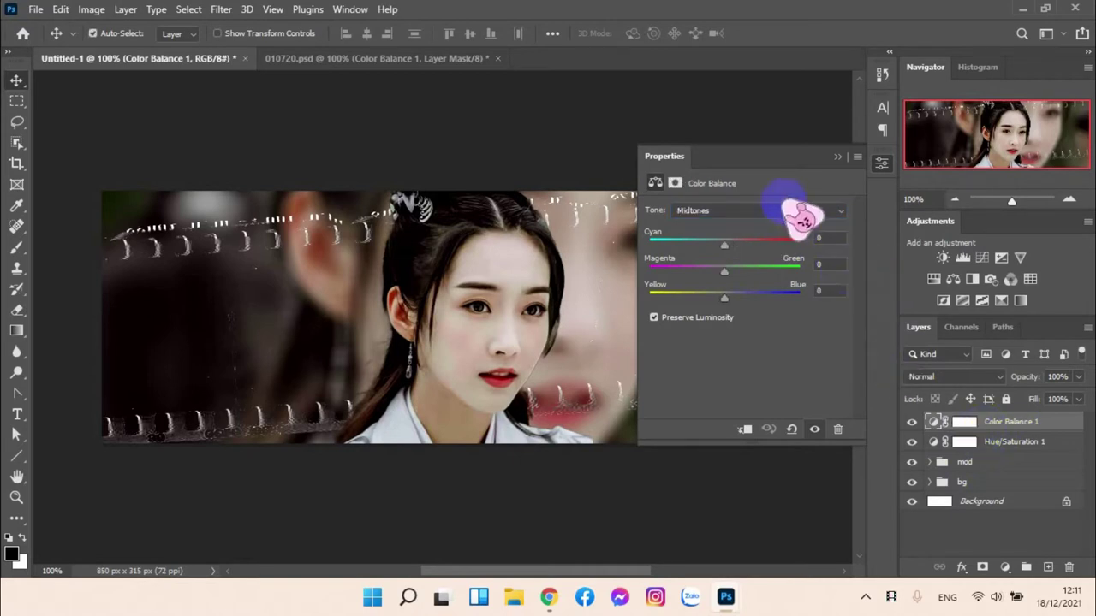
left_click(805, 212)
left_click(775, 221)
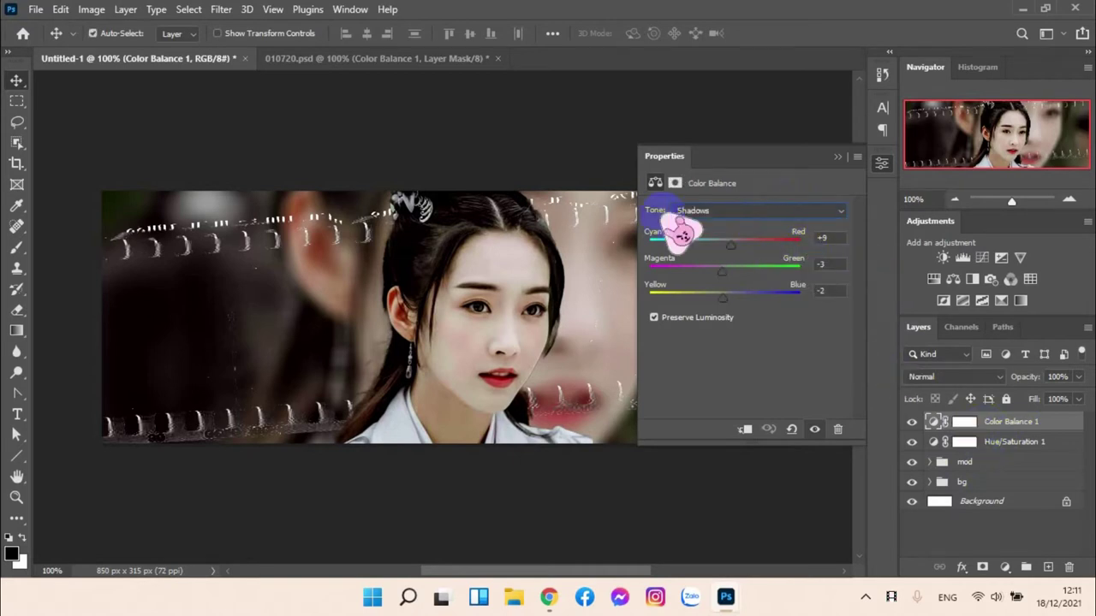
Step: Switch to 010720.psd and examine the Highlights settings of its Color Balance 1 layer
left_click(463, 59)
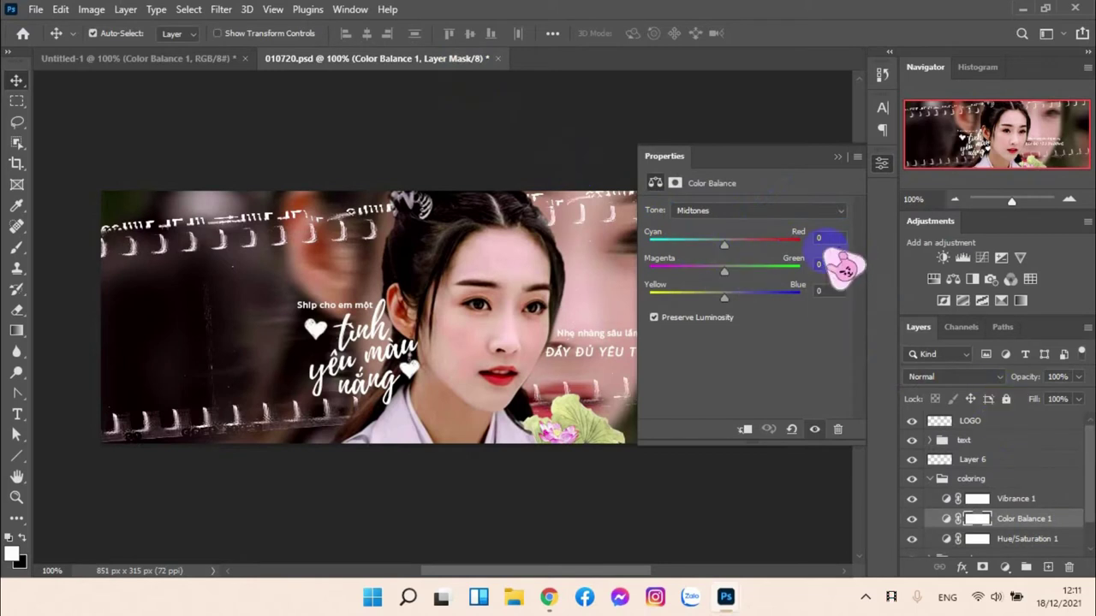
left_click(770, 210)
left_click(758, 248)
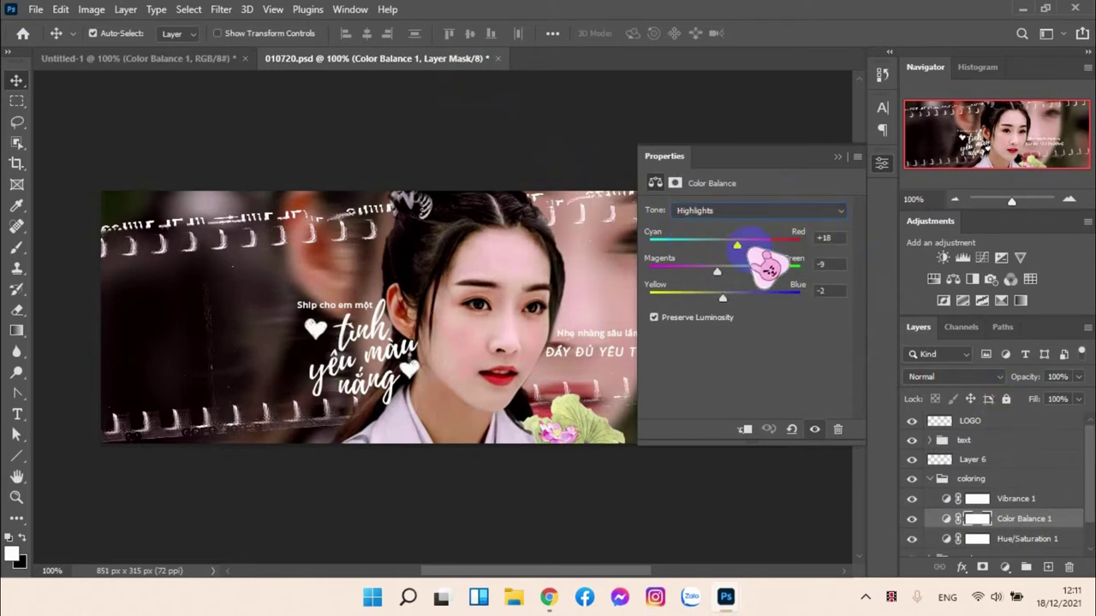
Step: Return to Untitled-1 and set the Cyan-Red value of the Color Balance 1 Highlights to +18
left_click(175, 60)
left_click(826, 238)
left_click(805, 211)
left_click(745, 227)
left_click(734, 211)
left_click(735, 240)
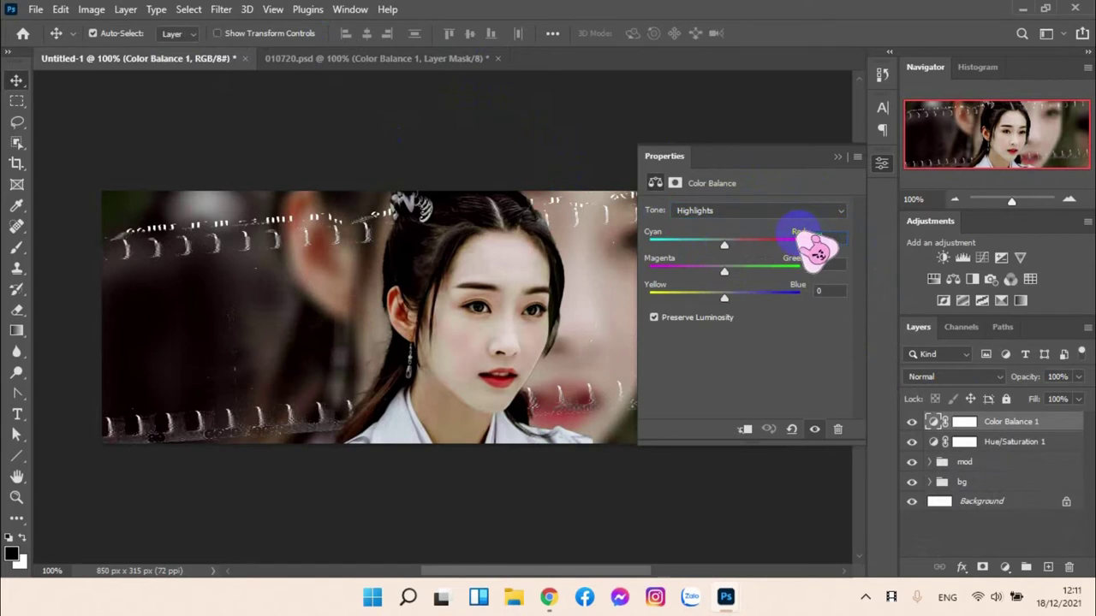
scroll(801, 233, "up", 5)
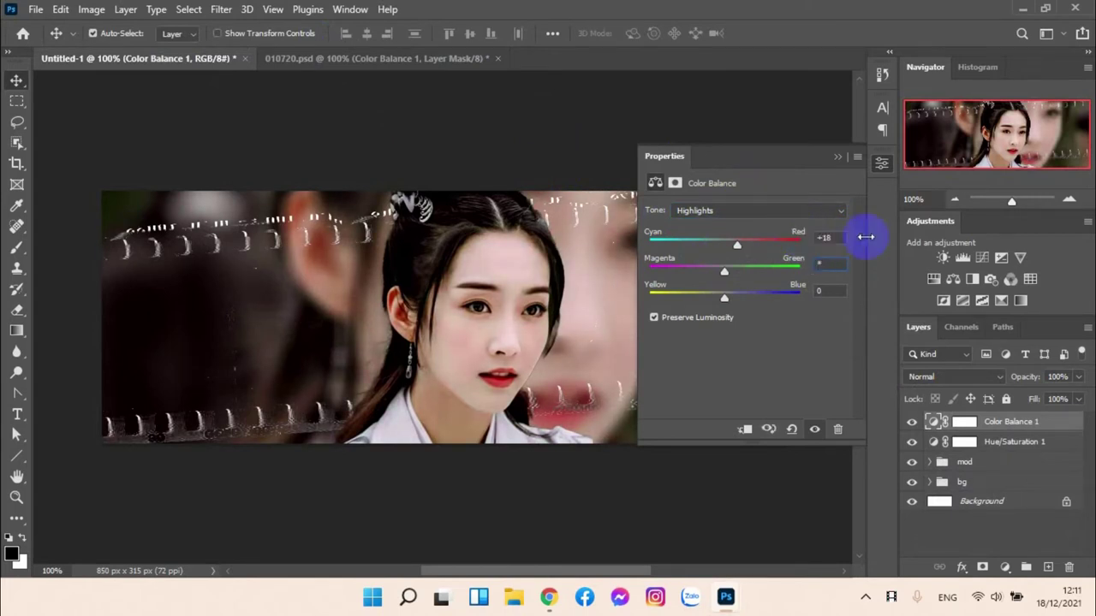
Step: Dismiss the entry error and undo the accidental deletion of the Color Balance 1 layer
key("BackSpace")
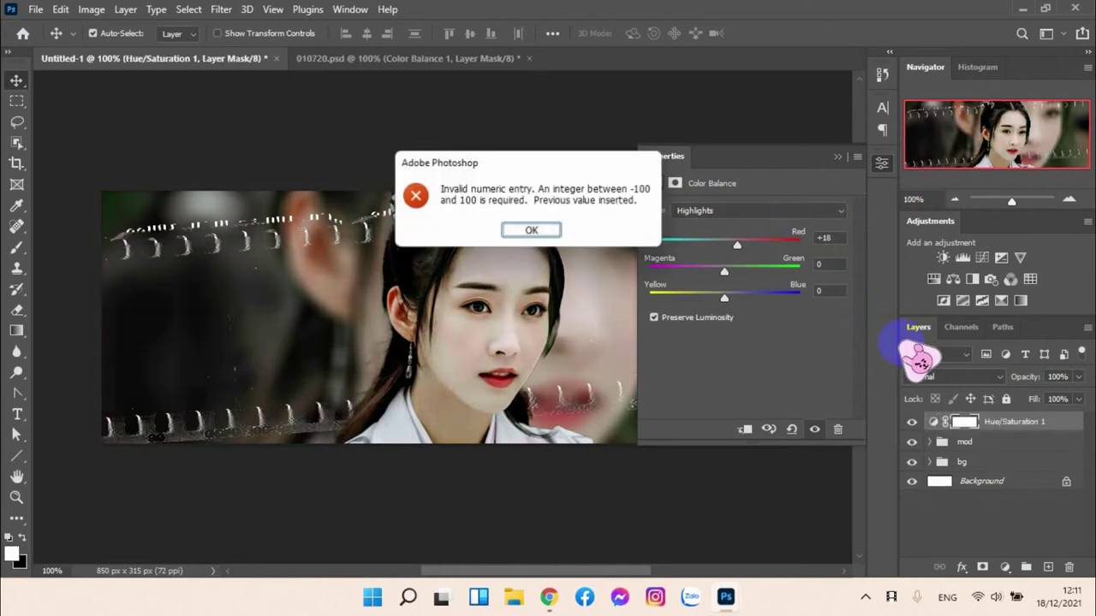
key("Return")
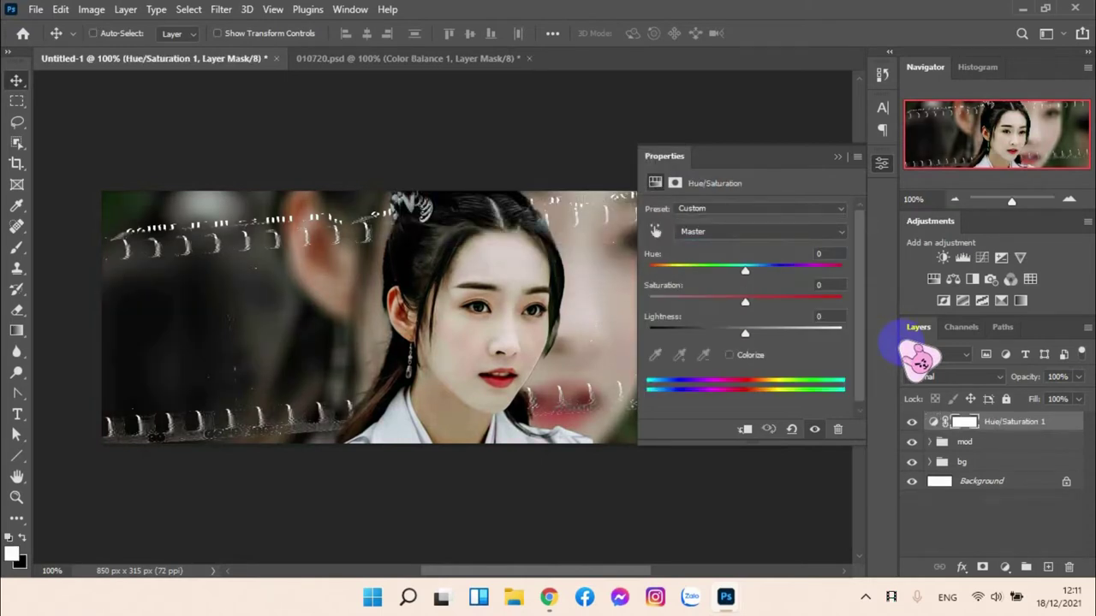
key("ctrl+z")
Step: Set the Color Balance Highlights to -9 for Magenta-Green and -2 for Yellow-Blue
left_click(813, 211)
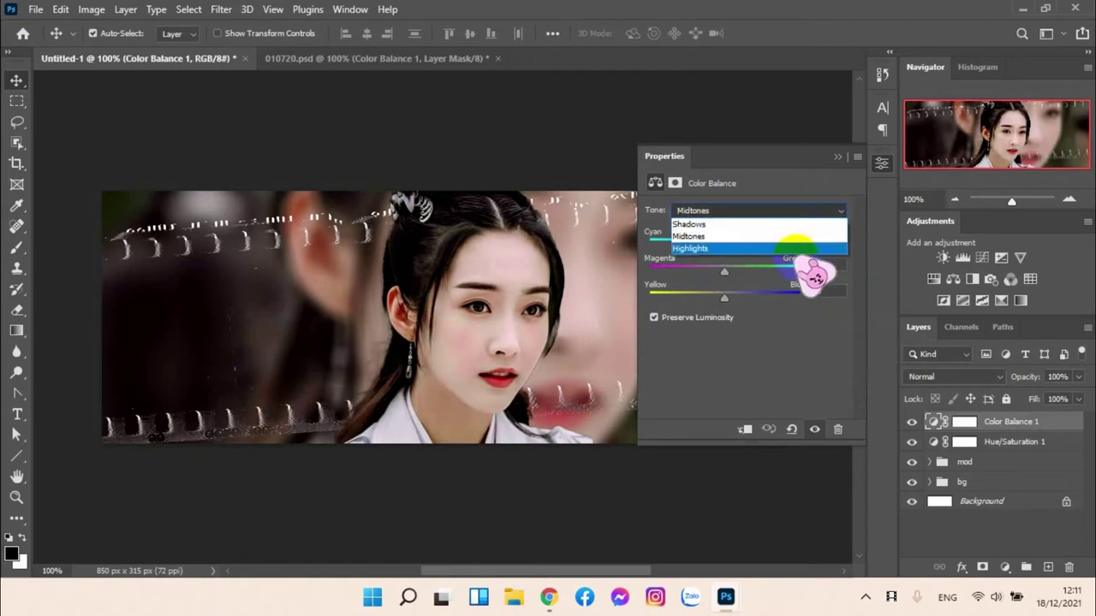
left_click(814, 272)
left_click(759, 211)
left_click(758, 249)
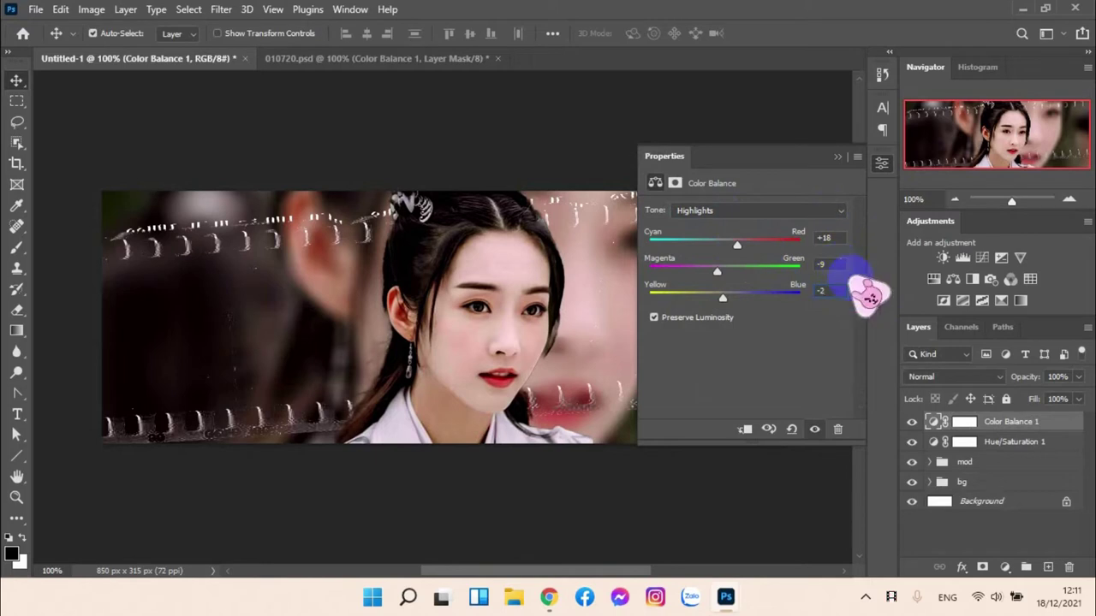
Step: Check the Shadows values of Color Balance 1, and examine the Vibrance 1 settings in 010720.psd
left_click(806, 212)
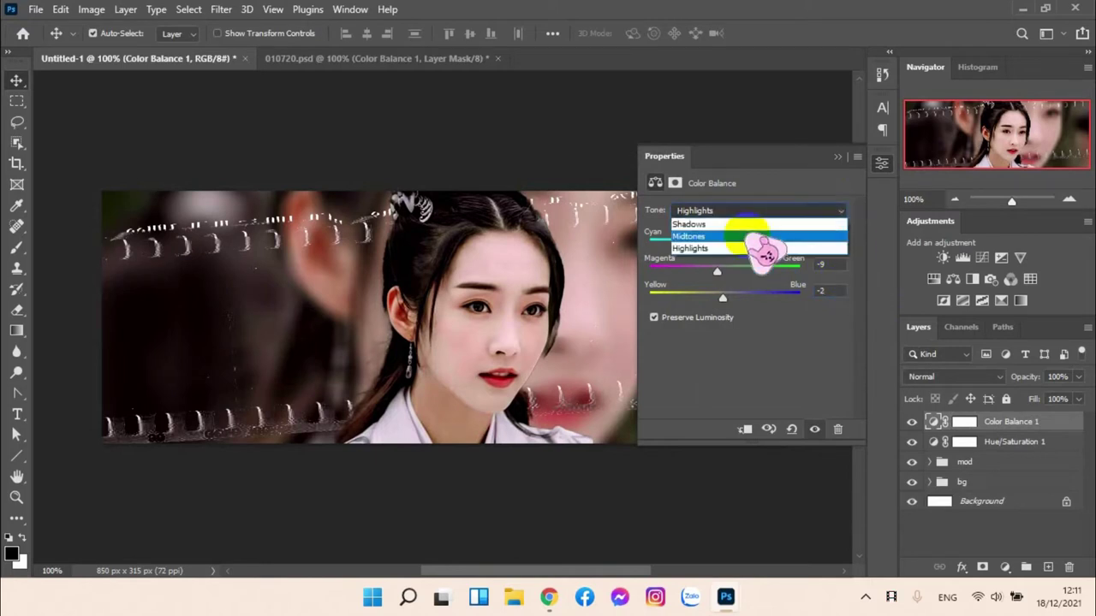
left_click(770, 224)
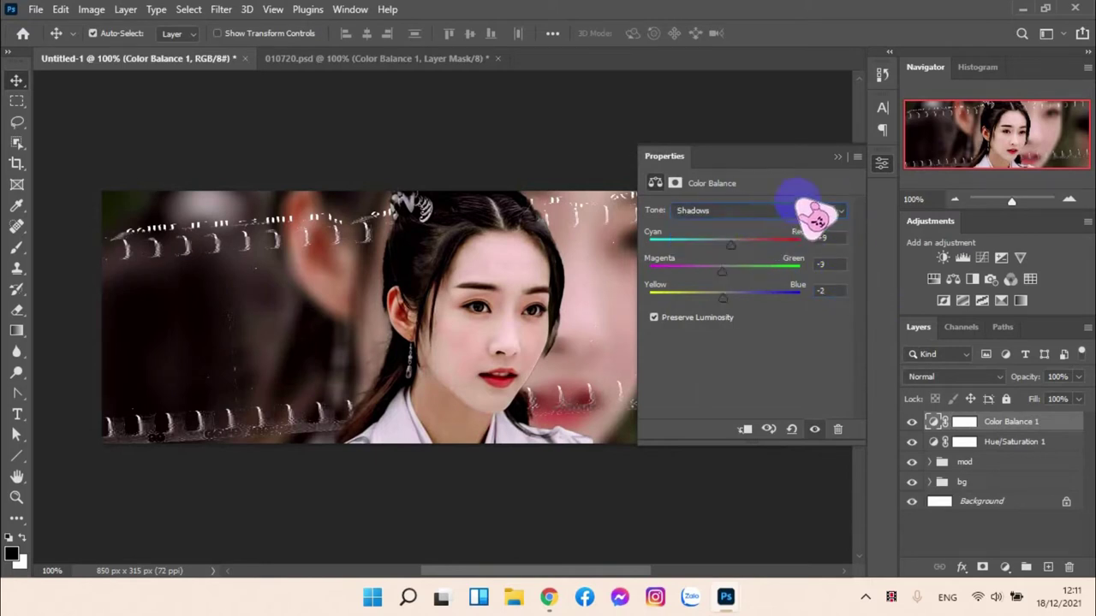
left_click(334, 59)
left_click(1004, 502)
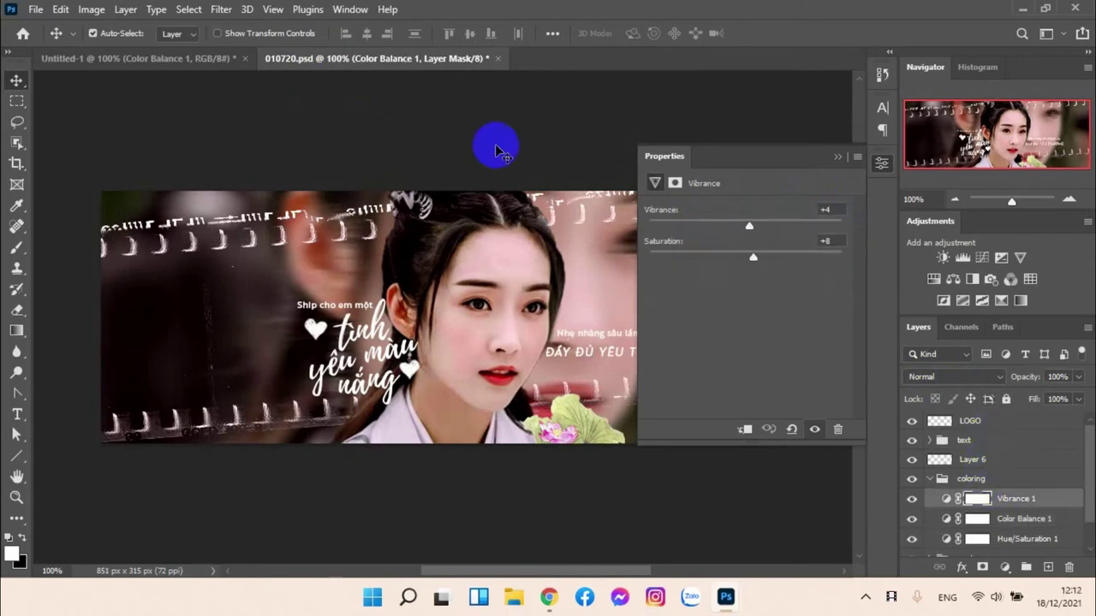
Step: Add a Vibrance adjustment layer in Untitled-1 with Vibrance +4 and Saturation +8
left_click(164, 60)
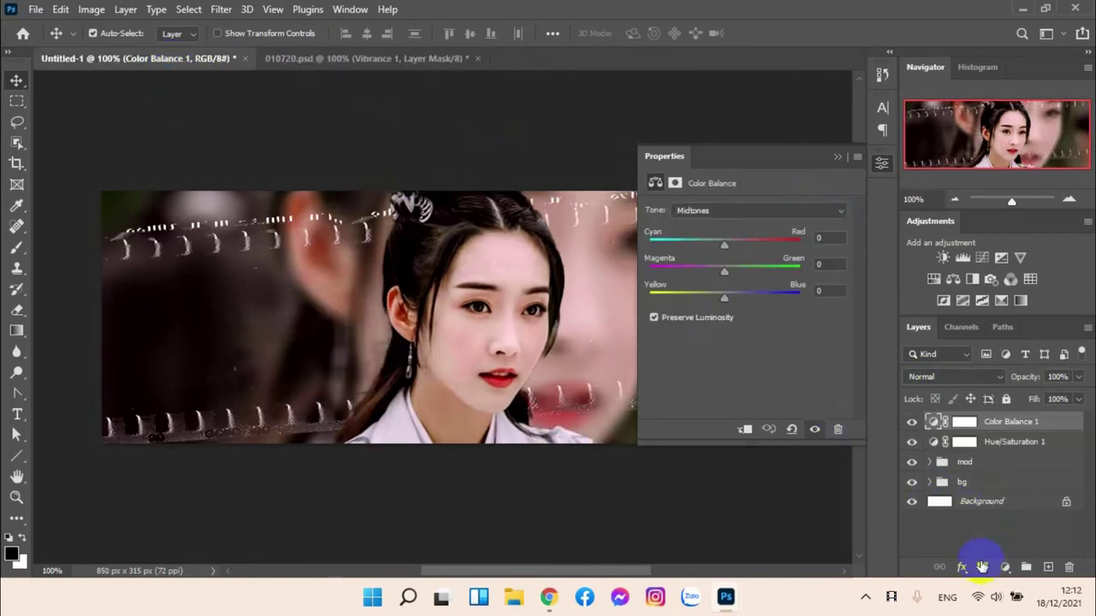
left_click(1016, 565)
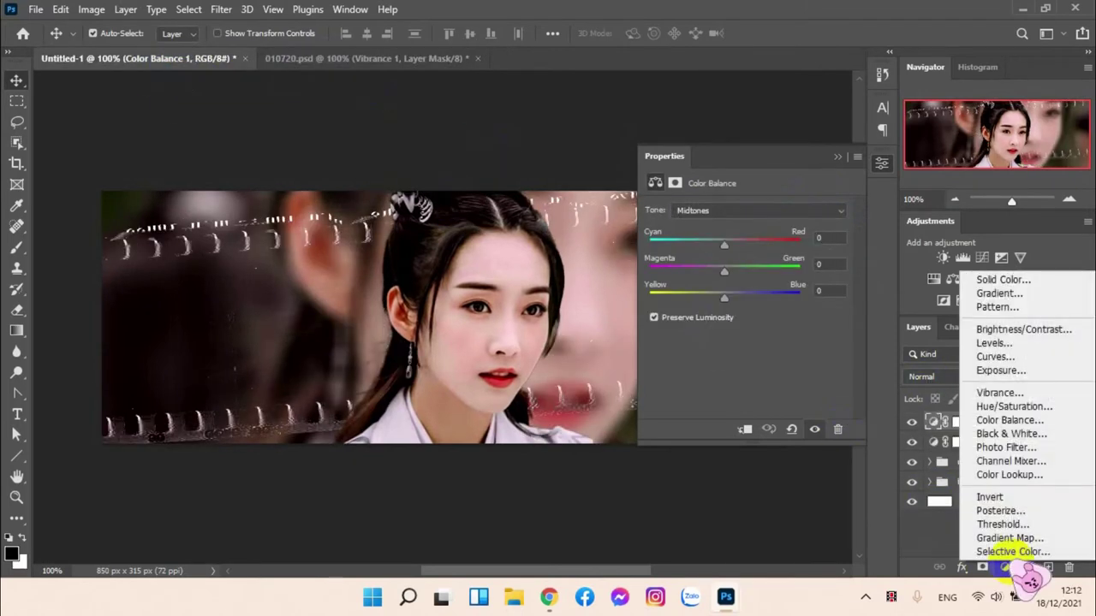
left_click(1019, 390)
left_click(828, 210)
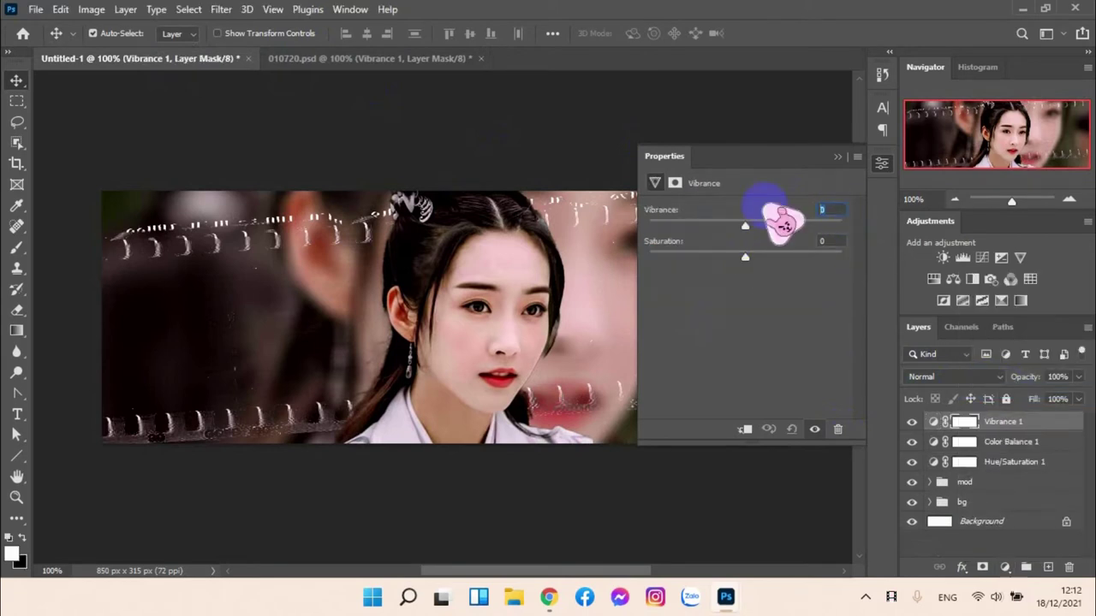
type("4")
key("Tab")
type("8")
left_click(906, 351)
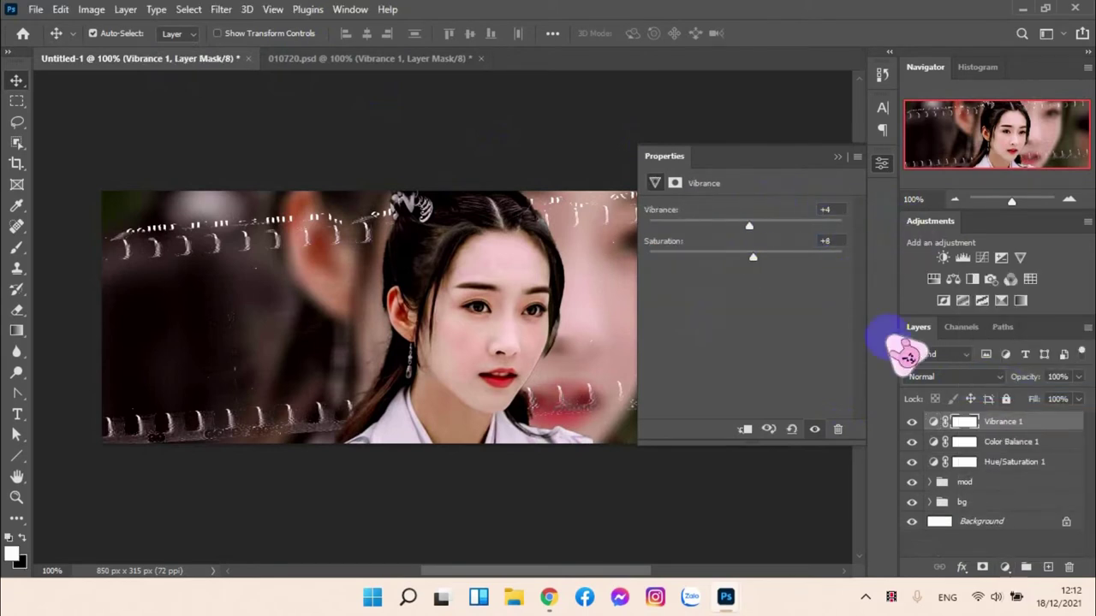
Step: Group the Vibrance 1, Color Balance 1 and Hue/Saturation 1 layers and rename the group clr
left_click(1006, 463, "shift")
key("ctrl+g")
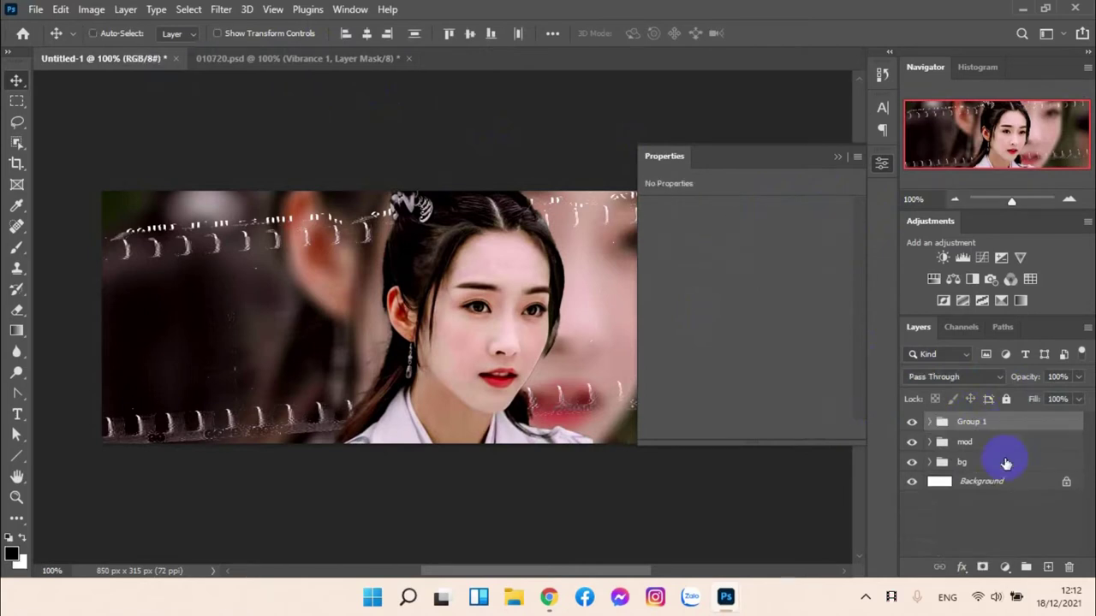
left_click(950, 424)
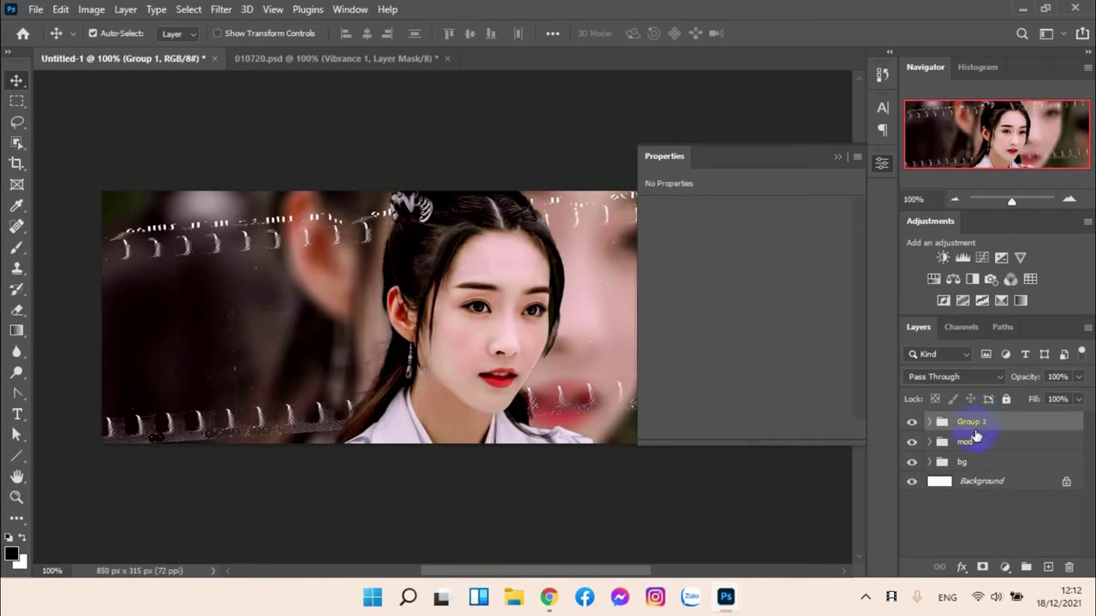
double_click(983, 426)
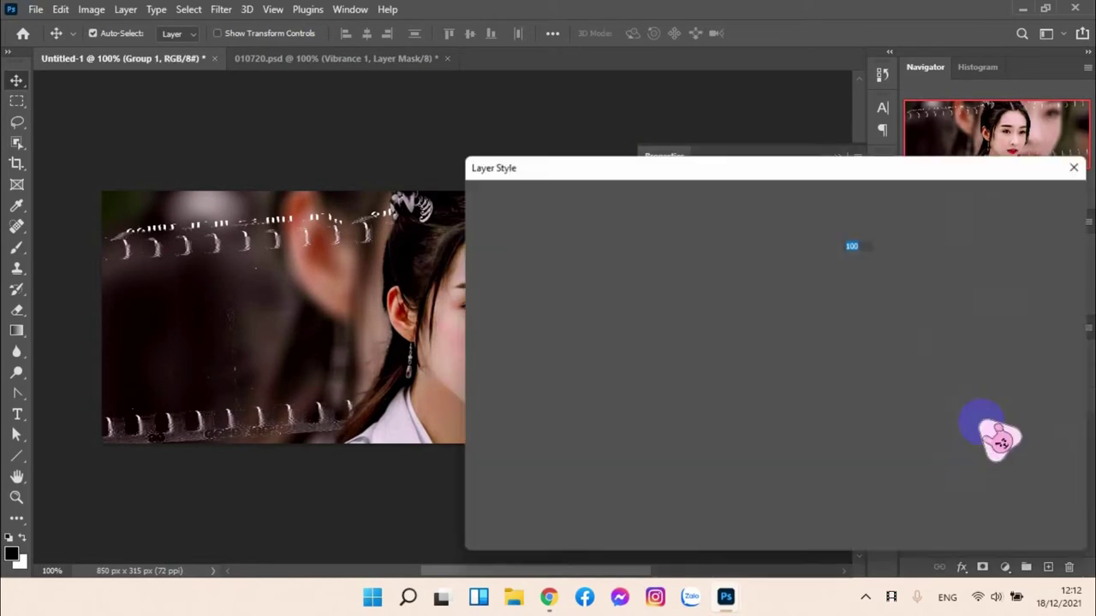
key("Escape")
right_click(972, 428)
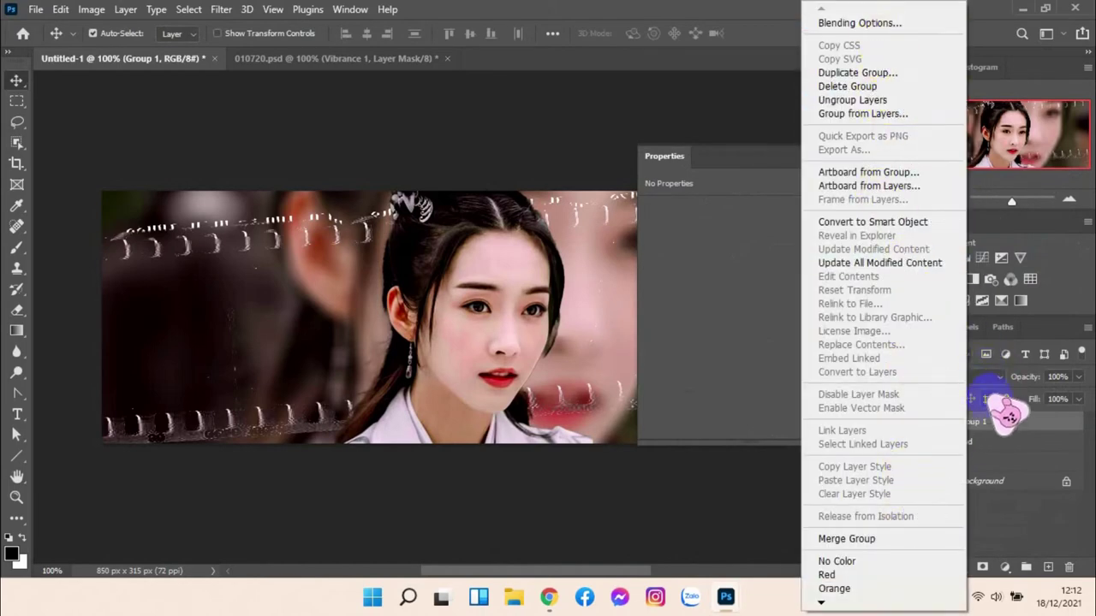
left_click(997, 424)
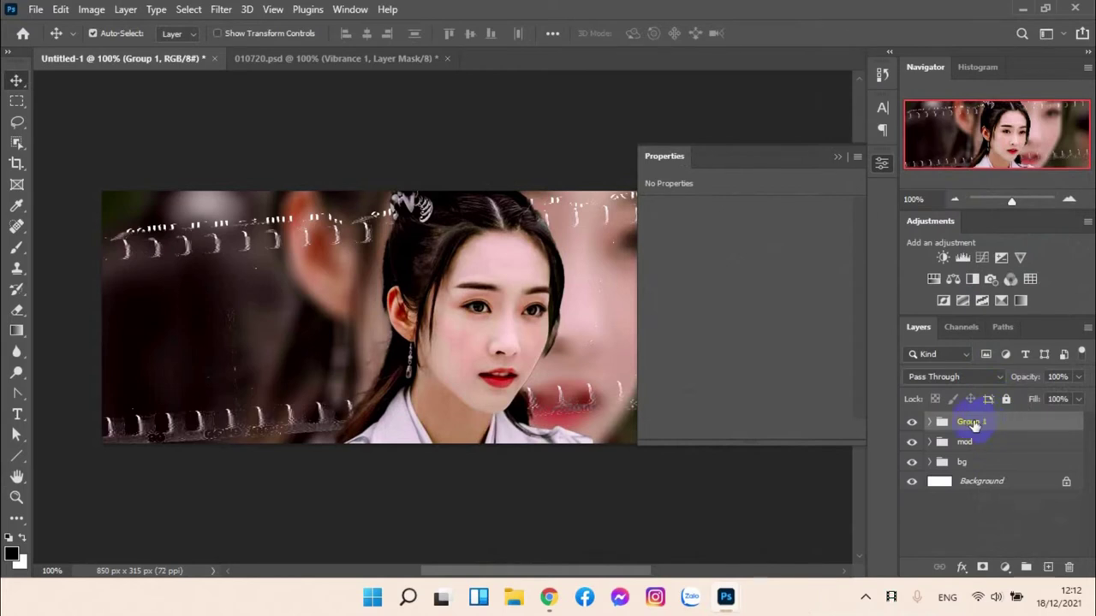
left_click(973, 422)
type("clr")
key("Return")
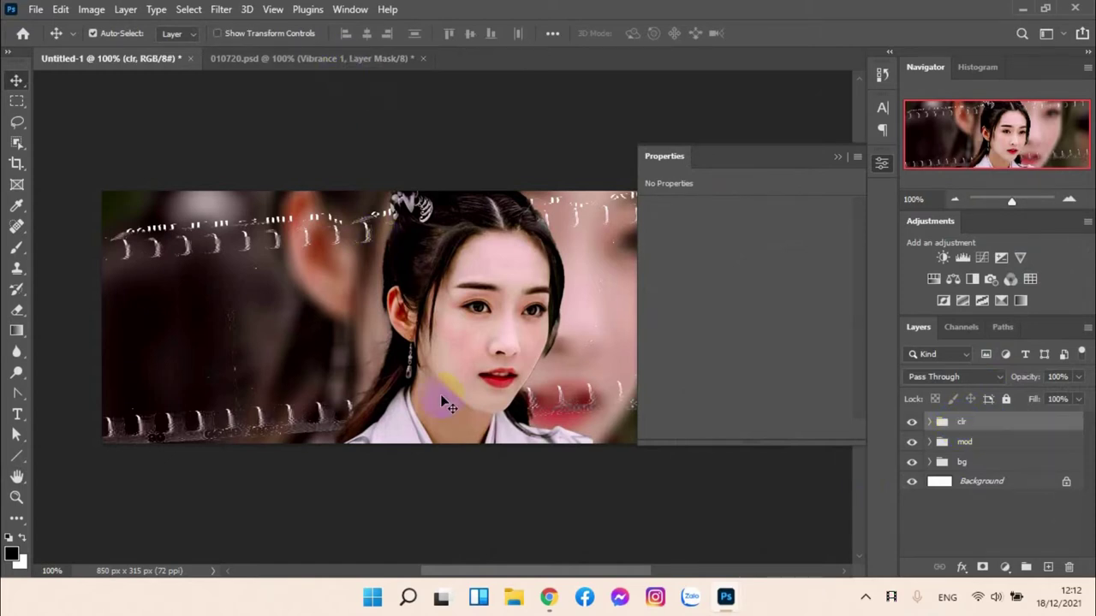
Step: Open the lotus image 13.png from the chinese_feeling png folder inside Render + Texture
left_click(37, 11)
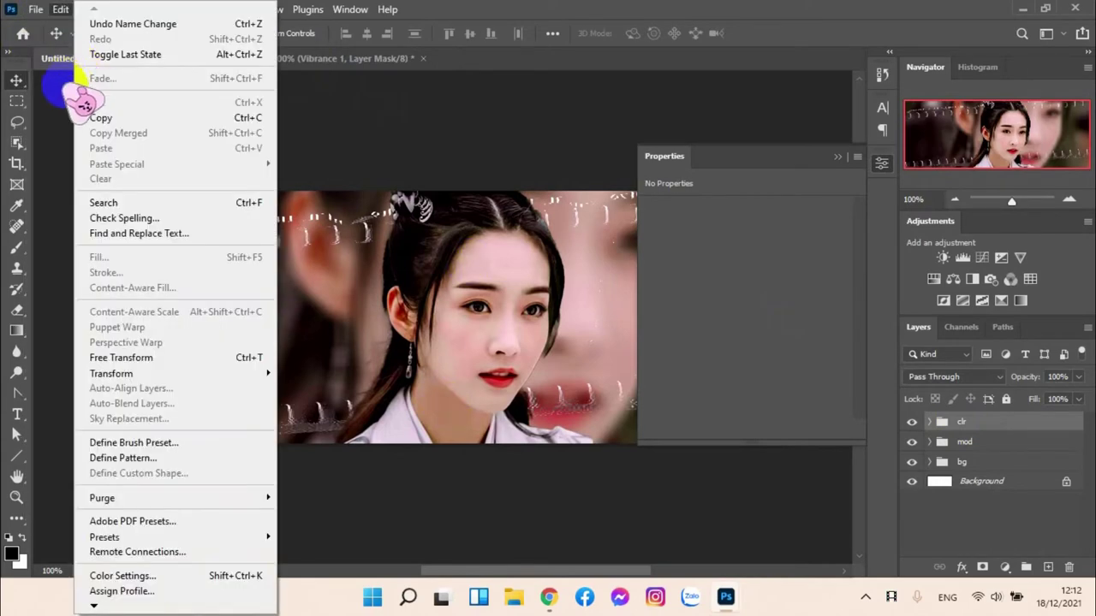
left_click(60, 41)
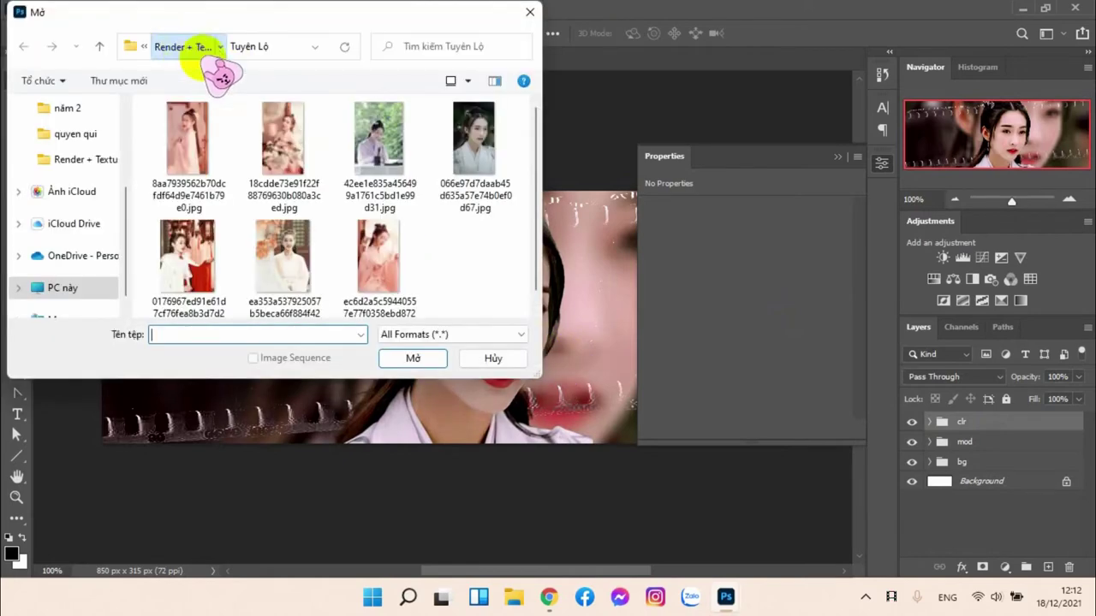
left_click(190, 49)
scroll(462, 210, "up", 3)
scroll(462, 218, "up", 6)
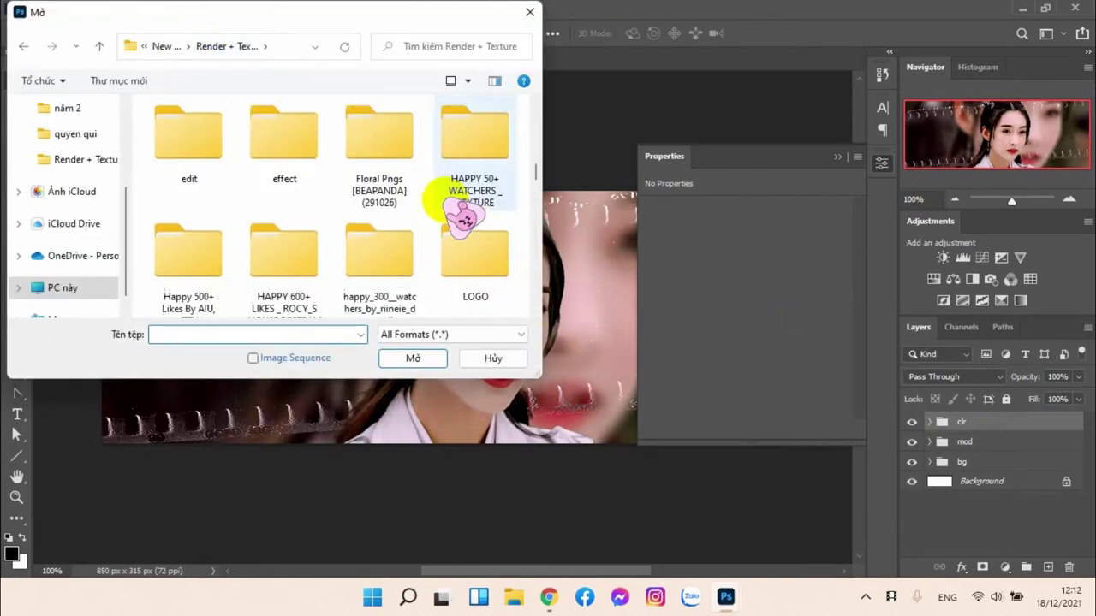
scroll(462, 218, "down", 6)
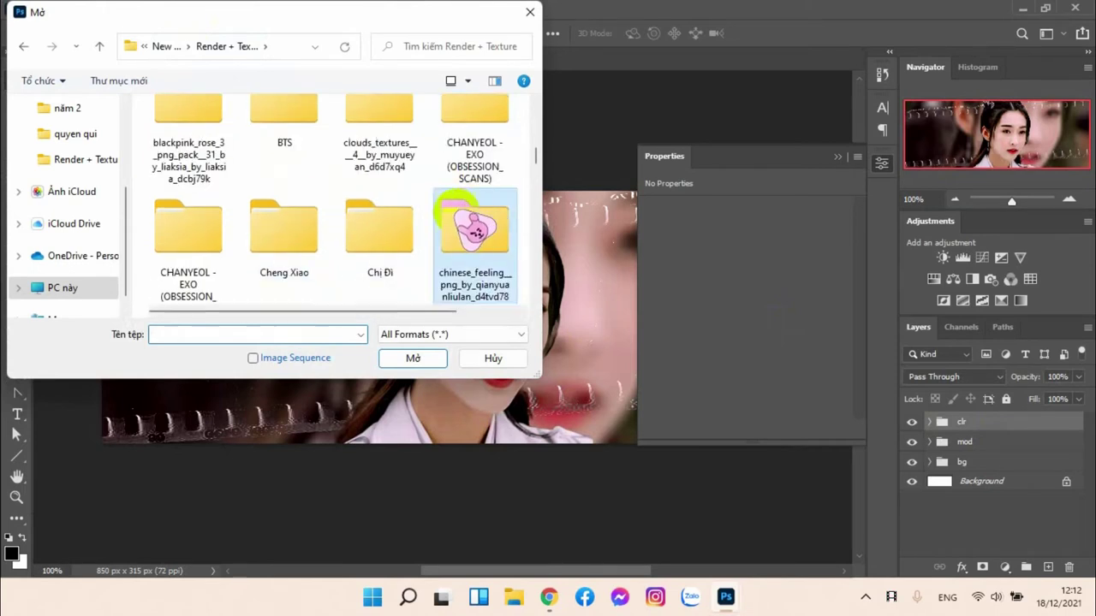
double_click(467, 257)
double_click(368, 137)
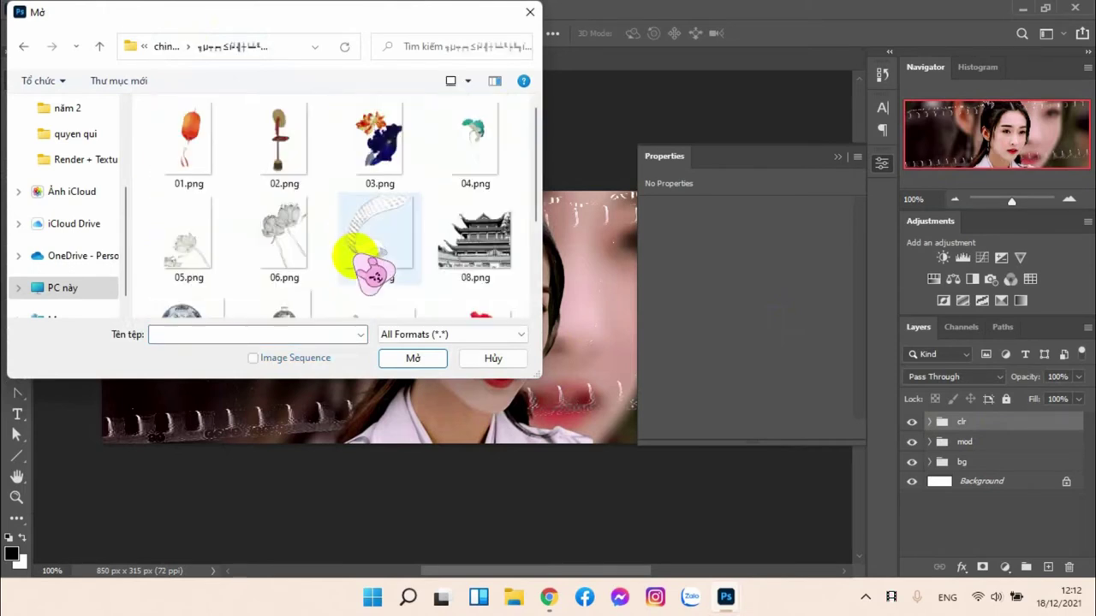
scroll(363, 256, "down", 3)
left_click(184, 274)
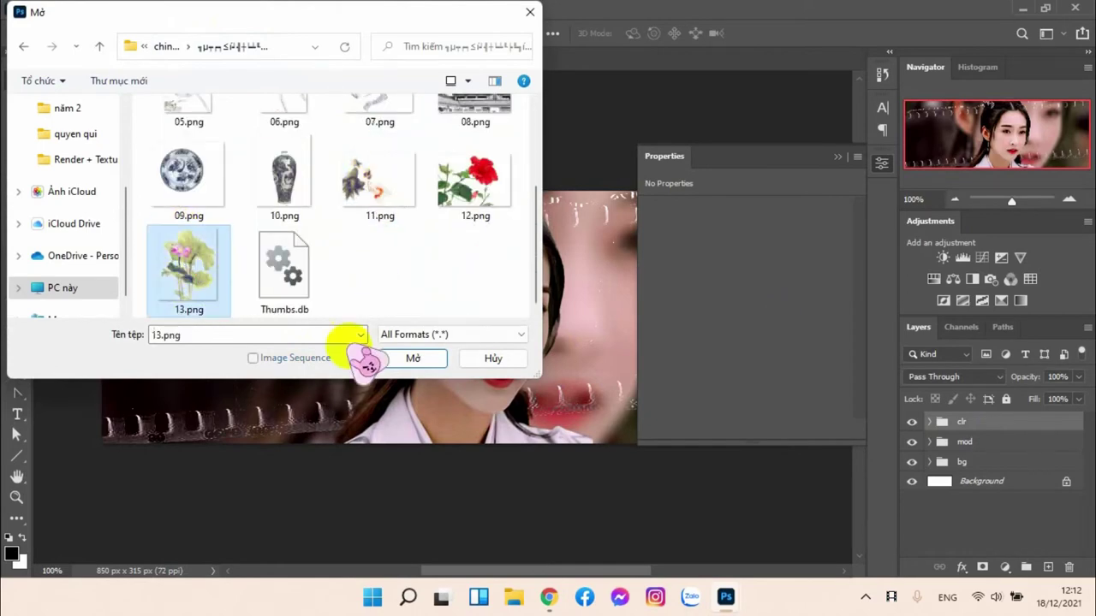
left_click(424, 358)
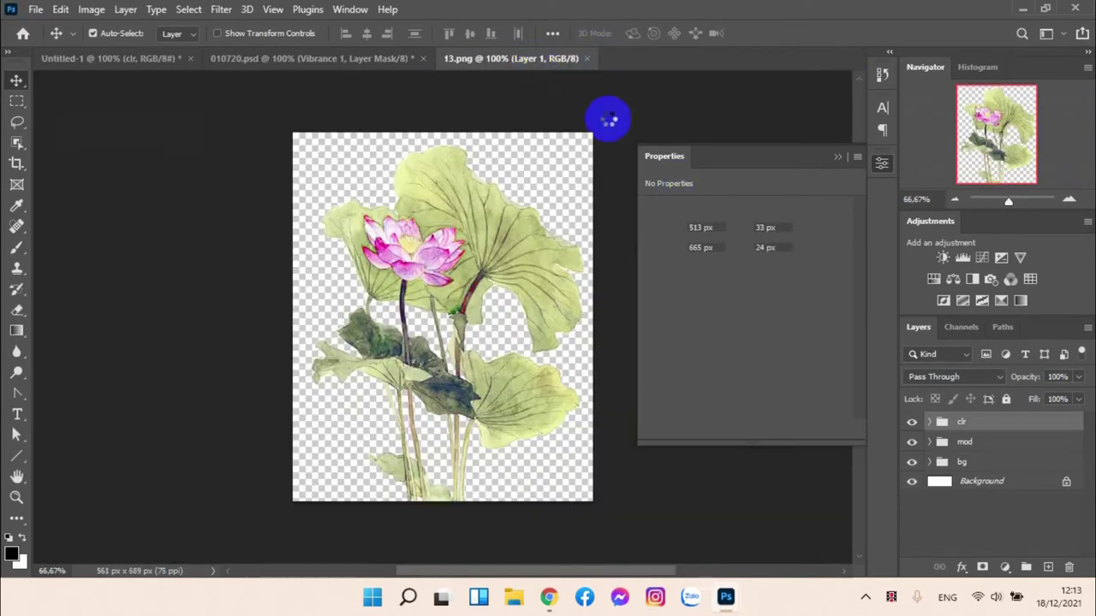
Step: Float the 13.png window, copy its lotus layer into Untitled-1 above the clr group, and close 13.png
left_click_drag(540, 62, 440, 228)
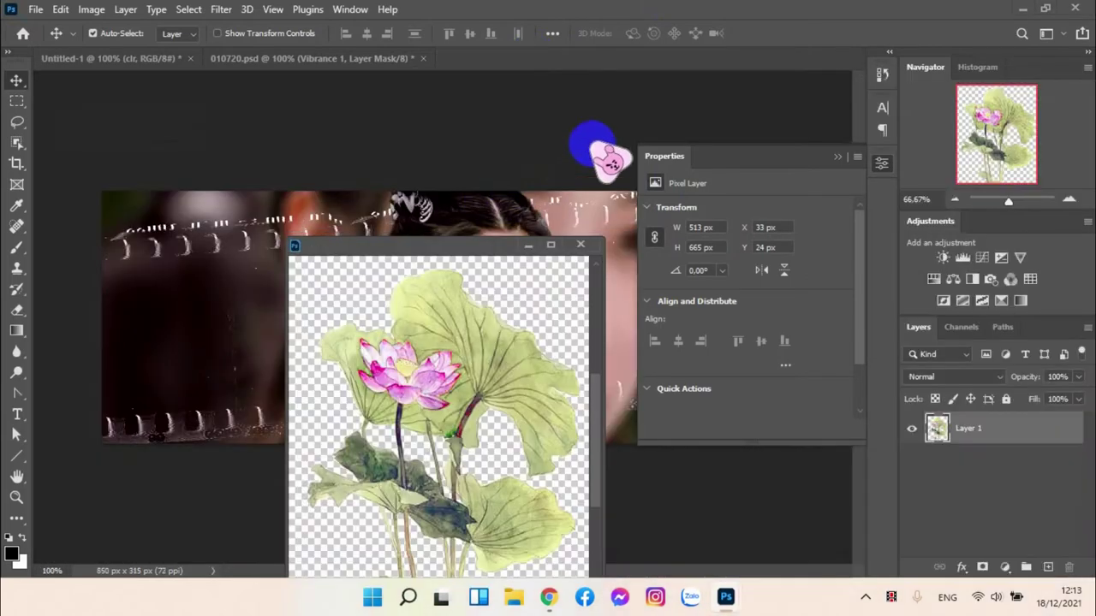
left_click_drag(496, 251, 289, 202)
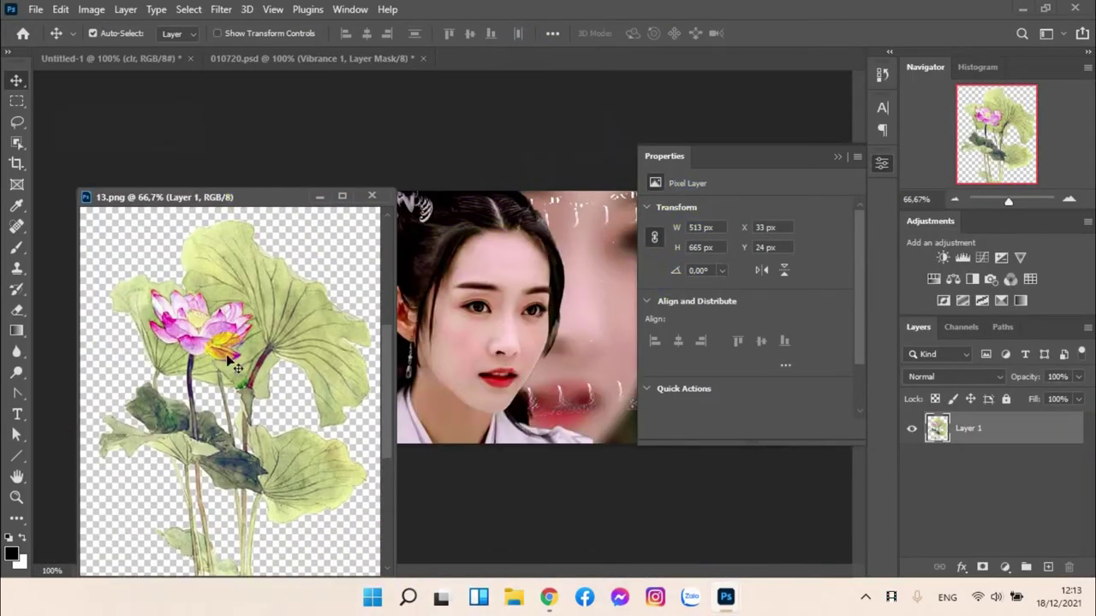
left_click_drag(406, 370, 591, 405)
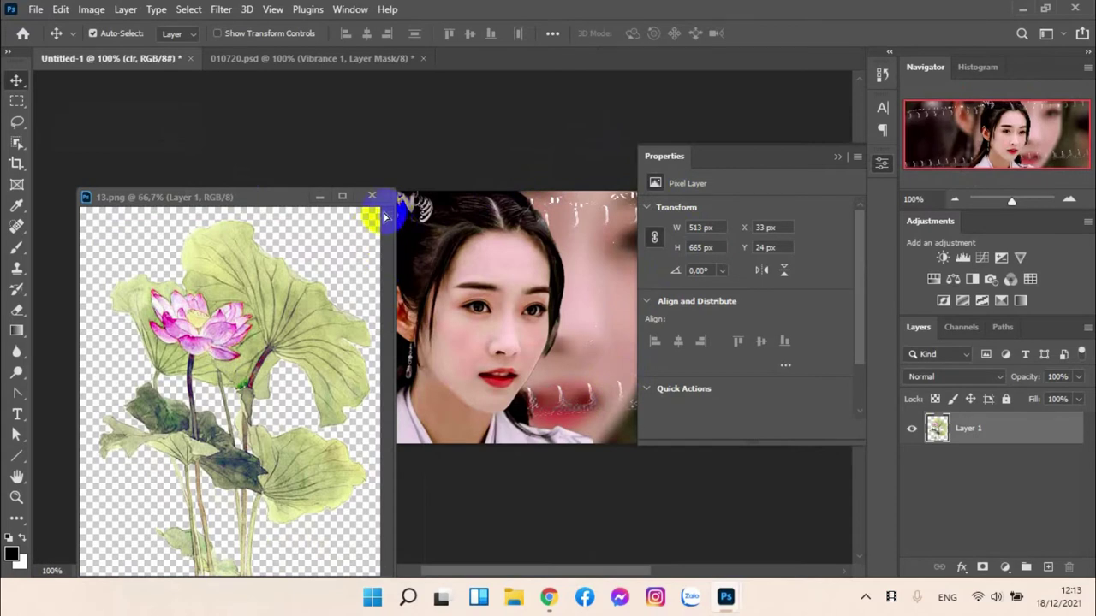
left_click(457, 402)
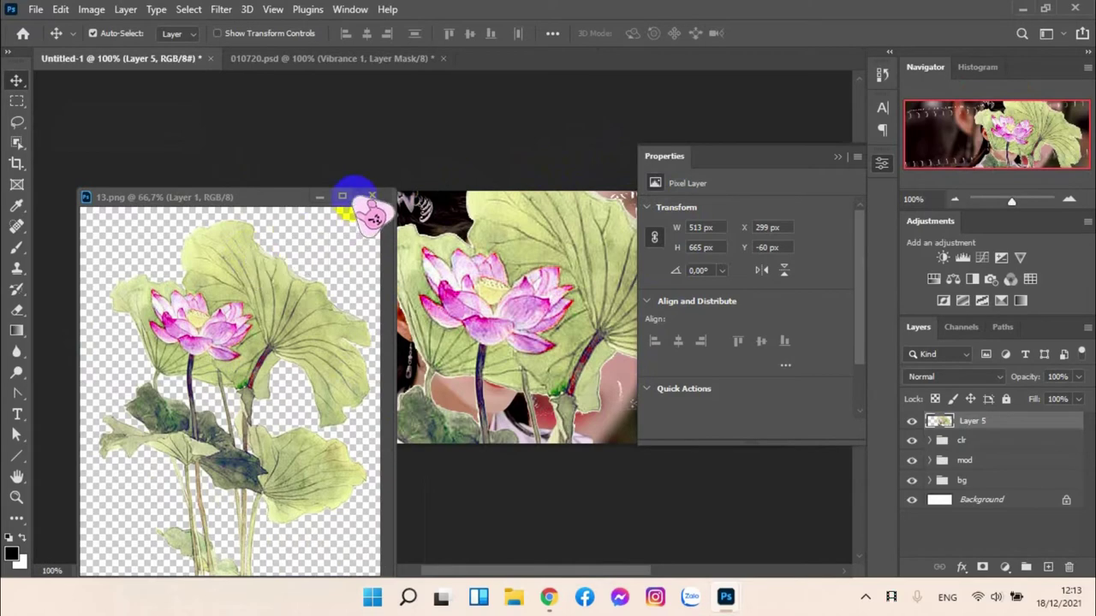
left_click(372, 196)
Step: Look up the size of Layer 6 in 010720.psd and scale the lotus layer in Untitled-1 proportionally to 132 px wide
left_click(370, 60)
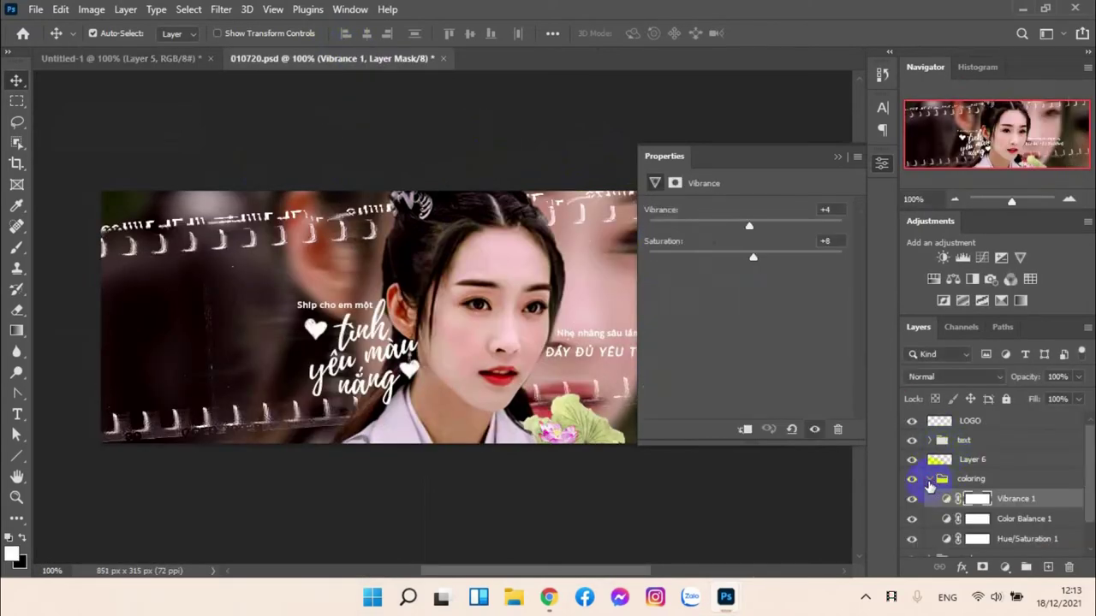
left_click(929, 481)
left_click(964, 462)
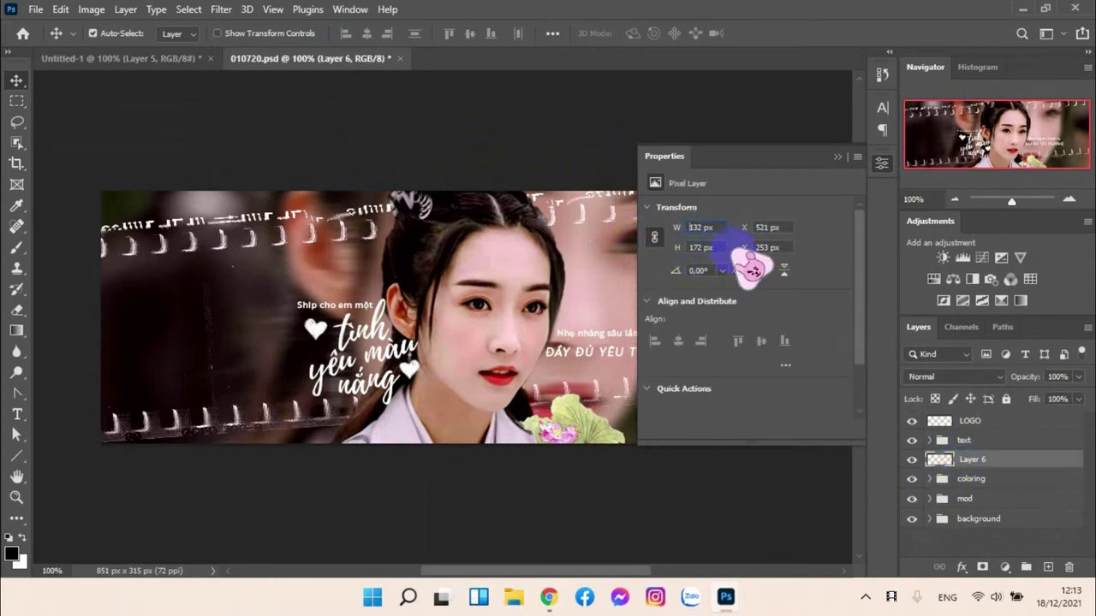
left_click(163, 58)
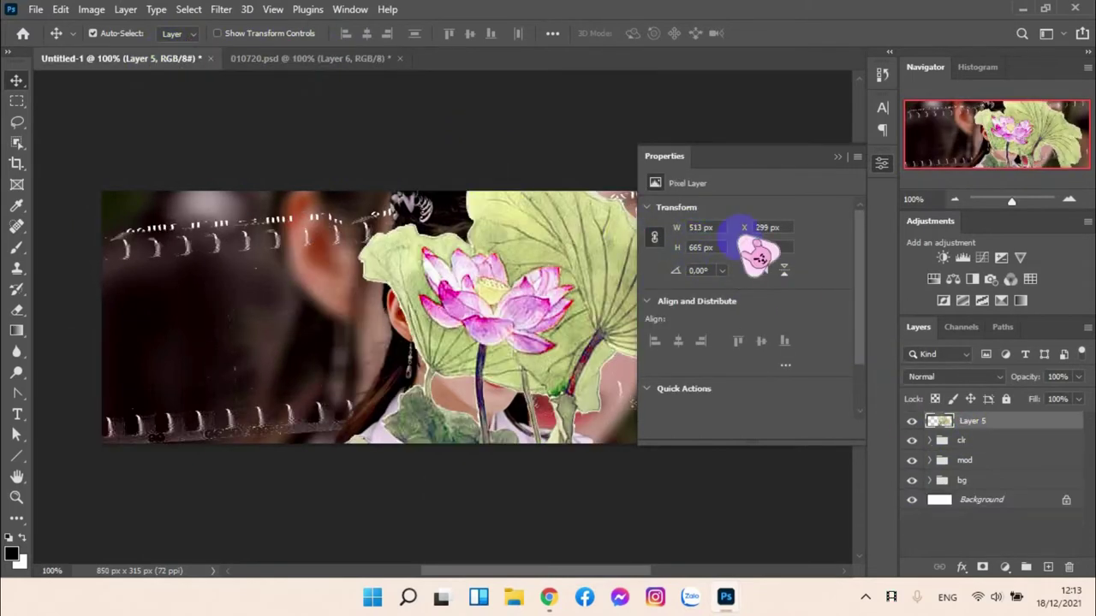
type("132")
key("Tab")
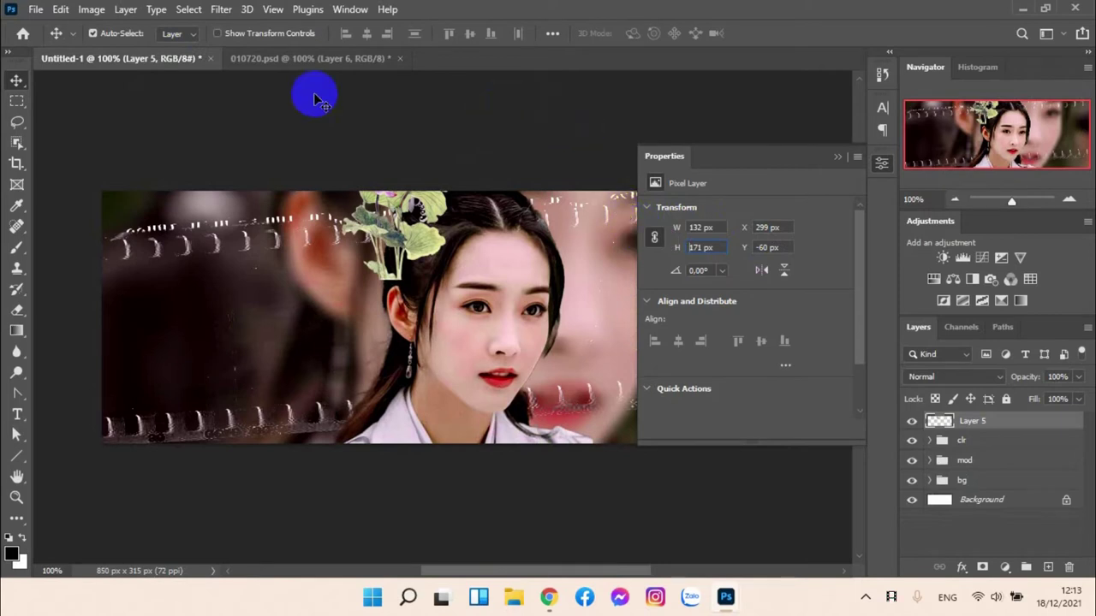
Step: Check the position of Layer 6 in 010720.psd and place the Untitled-1 lotus layer at X 521 px, Y 253 px
left_click(319, 60)
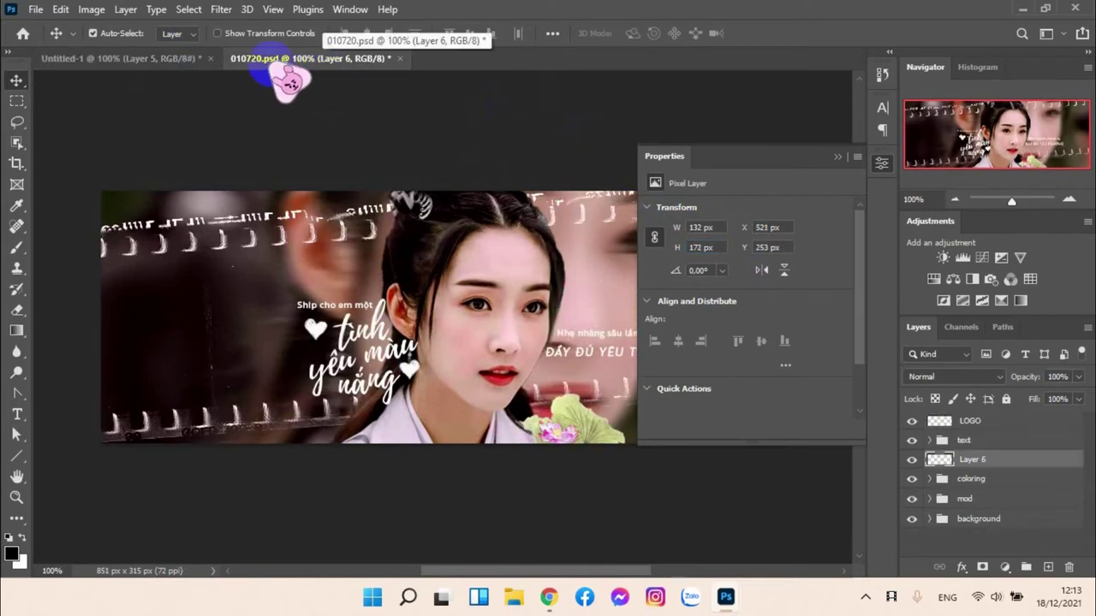
left_click(120, 57)
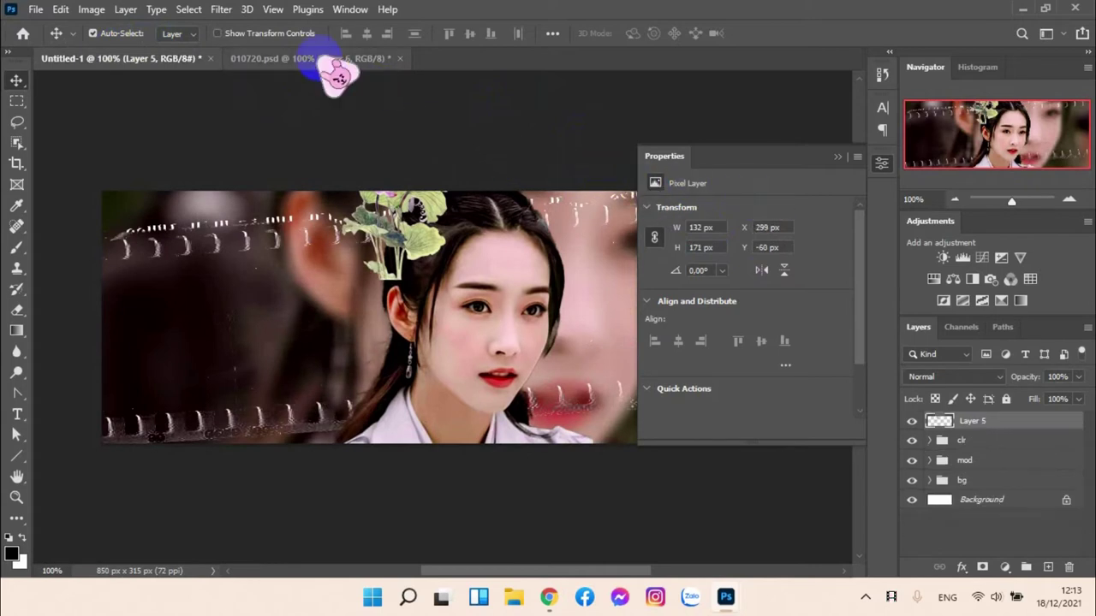
left_click(282, 60)
left_click_drag(220, 73, 458, 142)
left_click(768, 227)
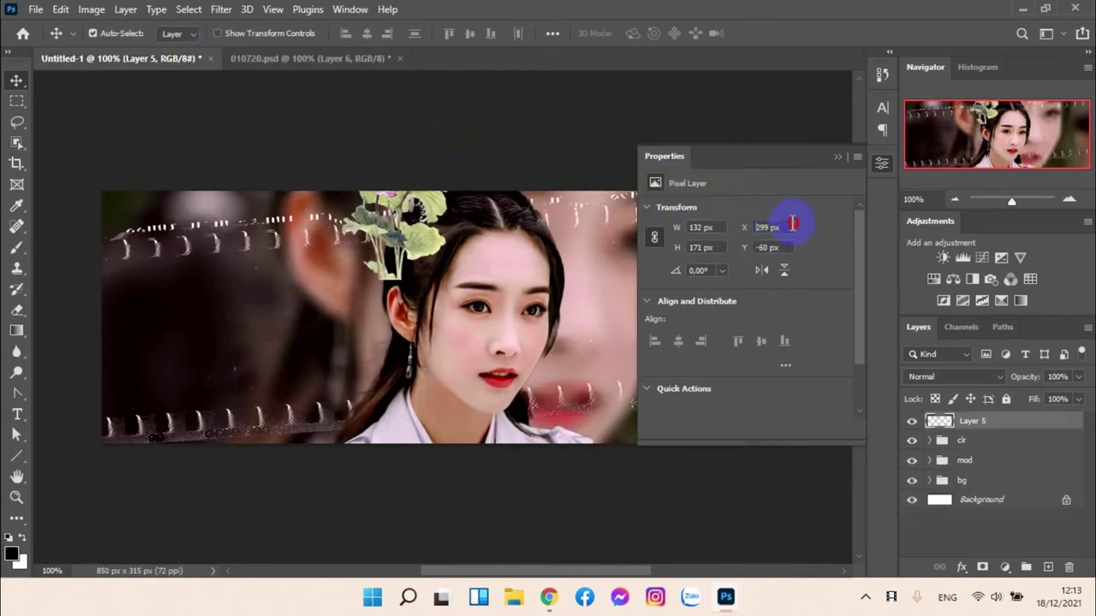
double_click(767, 227)
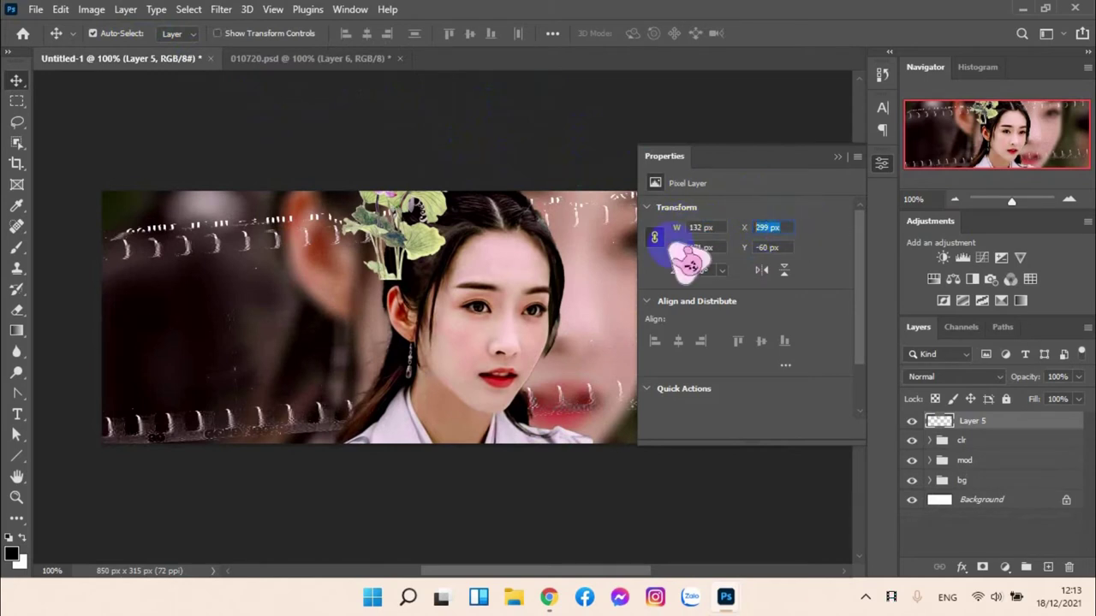
type("521")
key("Tab")
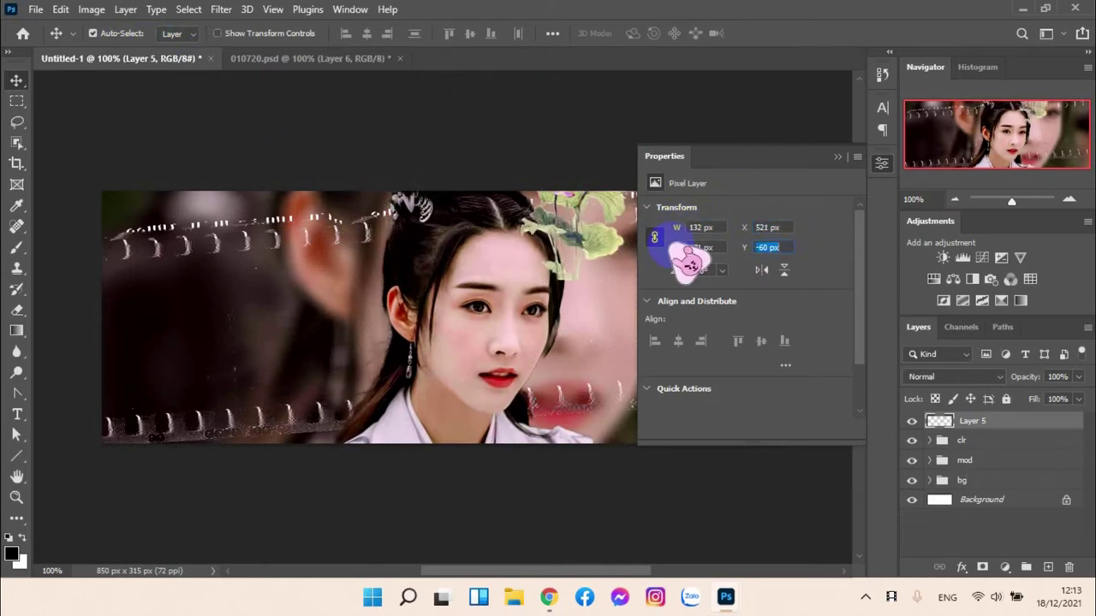
type("2")
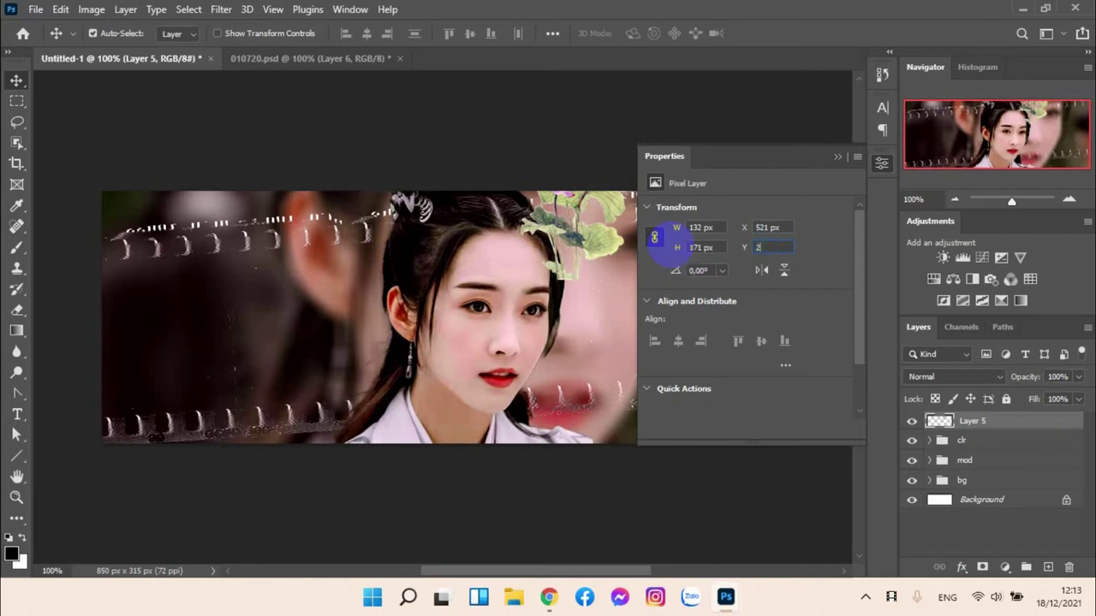
type("53")
key("Return")
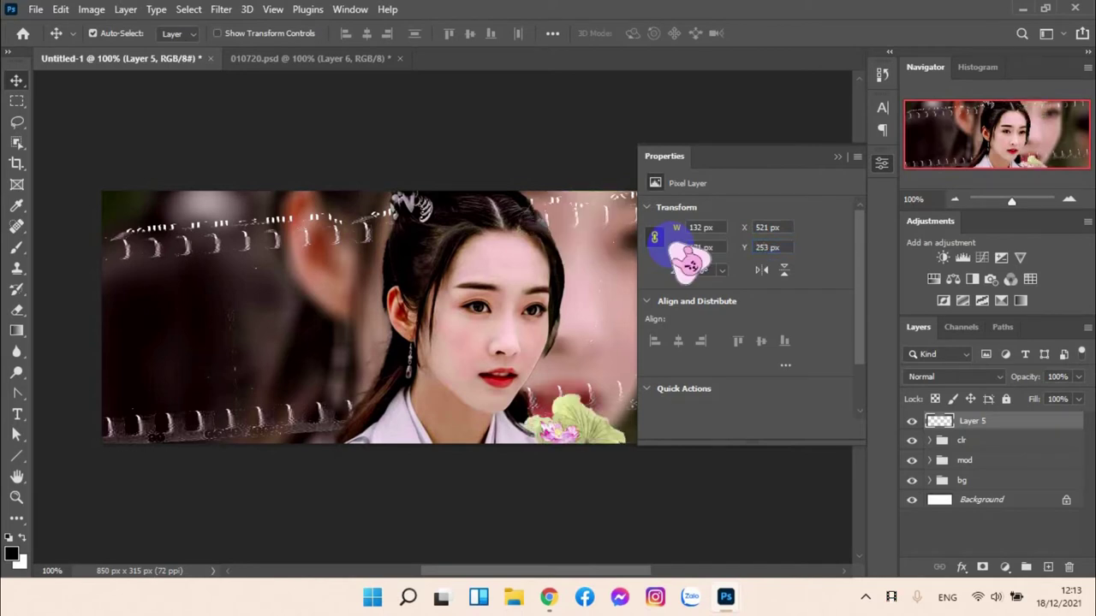
Step: Expand the text group in 010720.psd and load the font settings of its "Ship cho em một" layer into the Horizontal Type tool
left_click(838, 158)
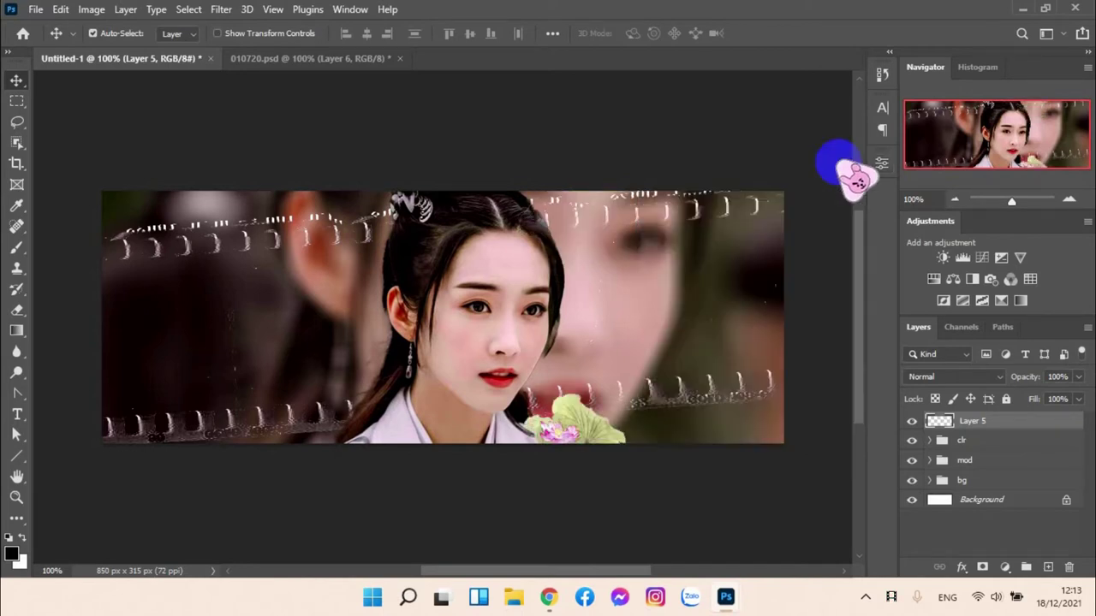
left_click(313, 60)
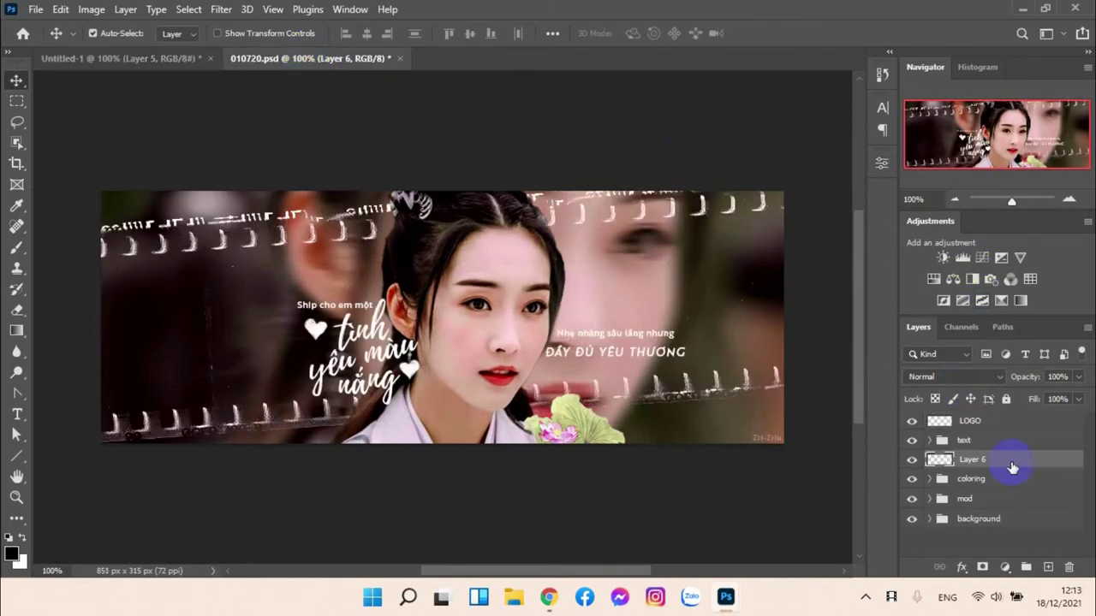
left_click(930, 440)
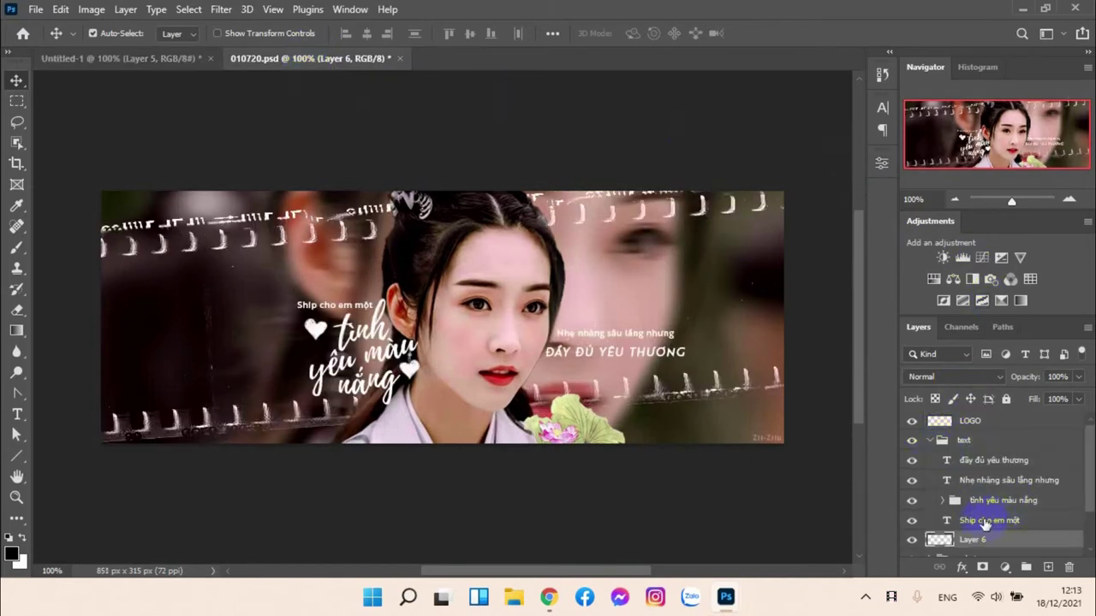
left_click(985, 525)
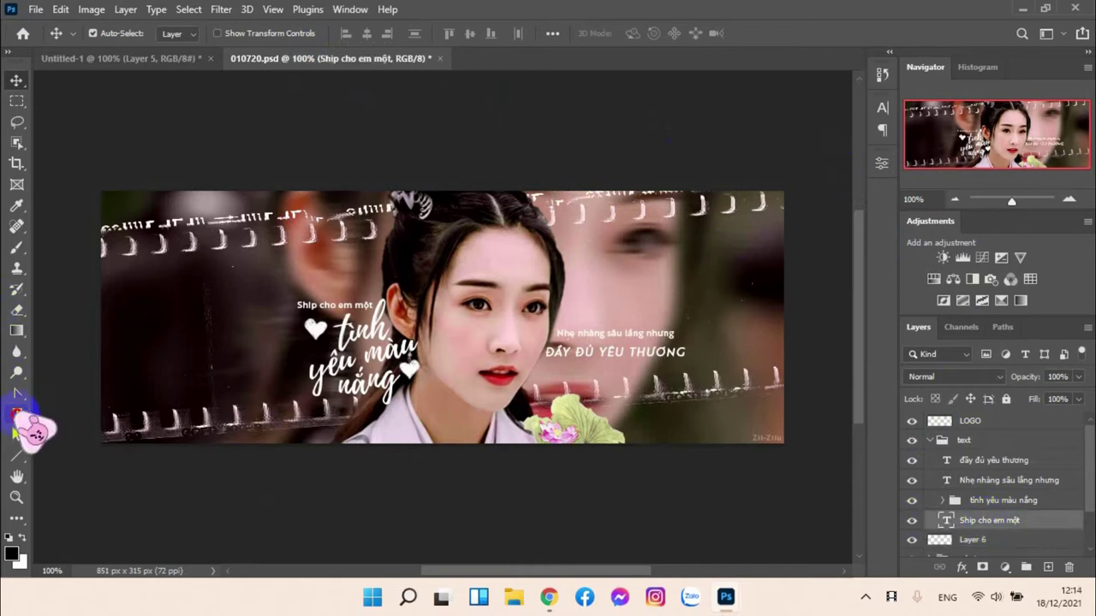
left_click(17, 414)
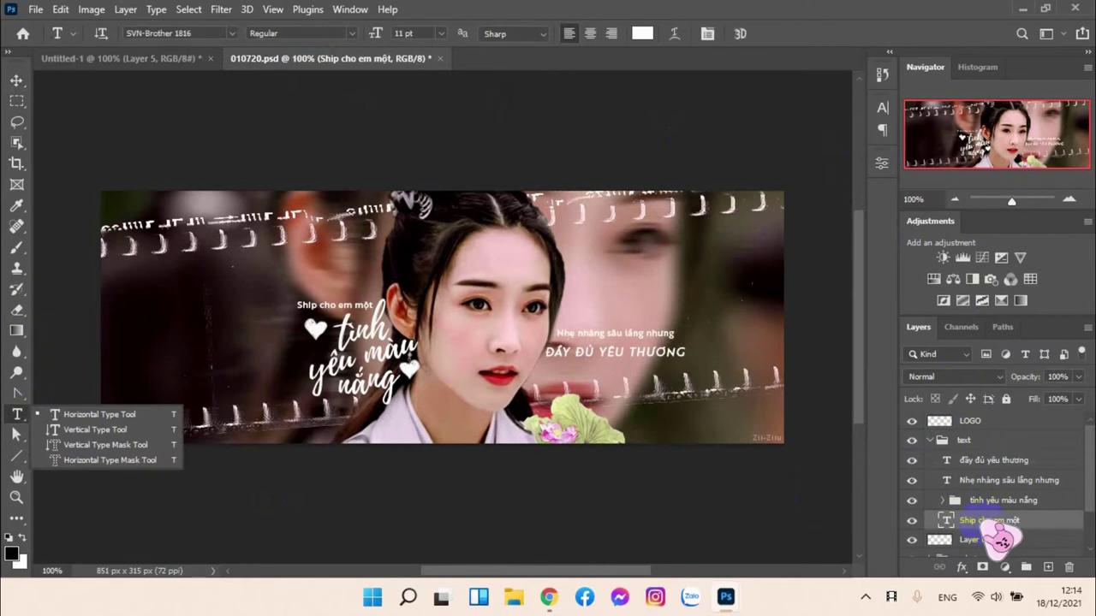
Step: Add the white text "Ship cho em một" in SVN-Brother 1816, 11 pt, to Untitled-1 beside the portrait's ear and shift it slightly down and left
left_click(141, 58)
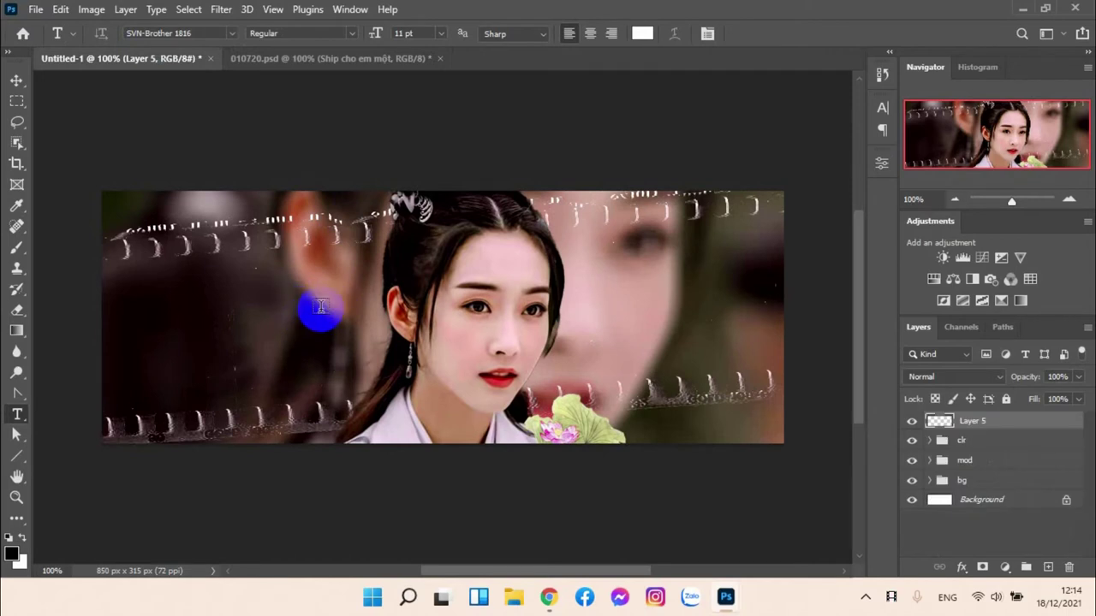
left_click(321, 307)
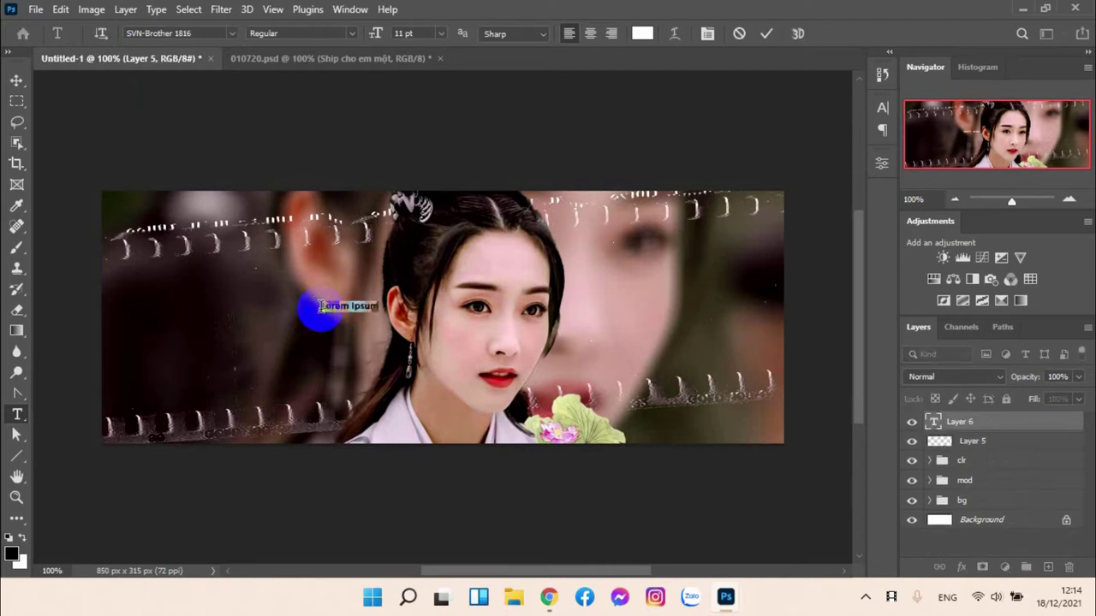
key("BackSpace")
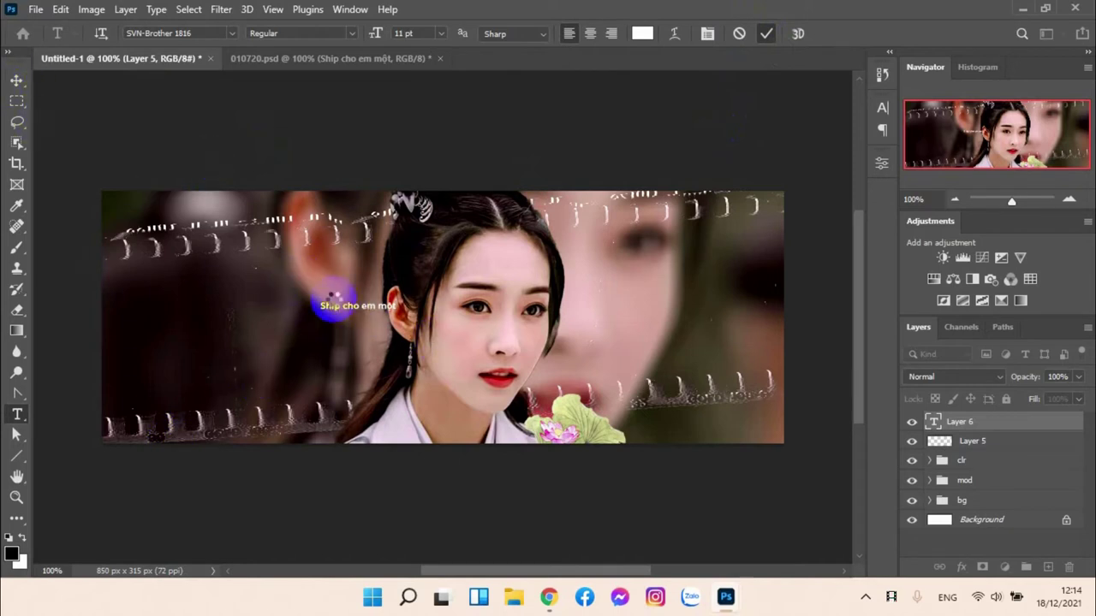
left_click(366, 299)
left_click(343, 310)
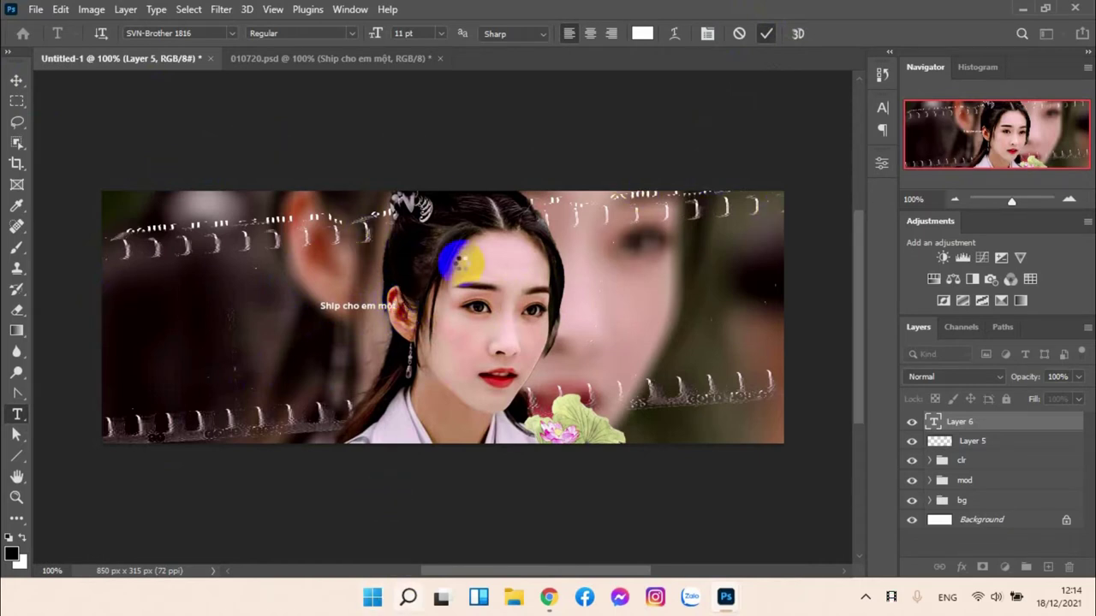
key("super+s")
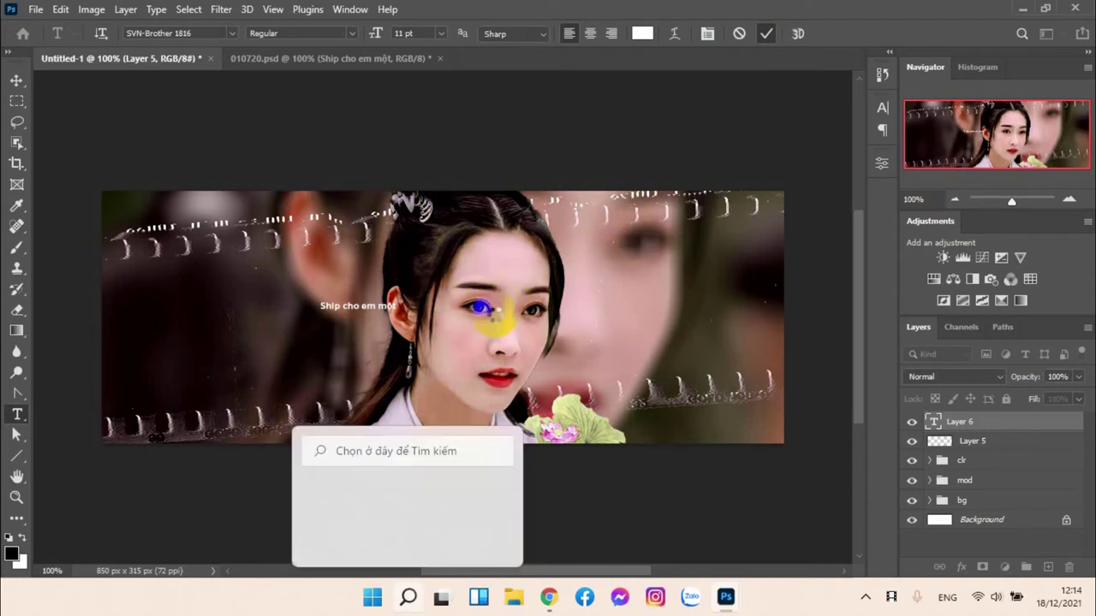
left_click(480, 306)
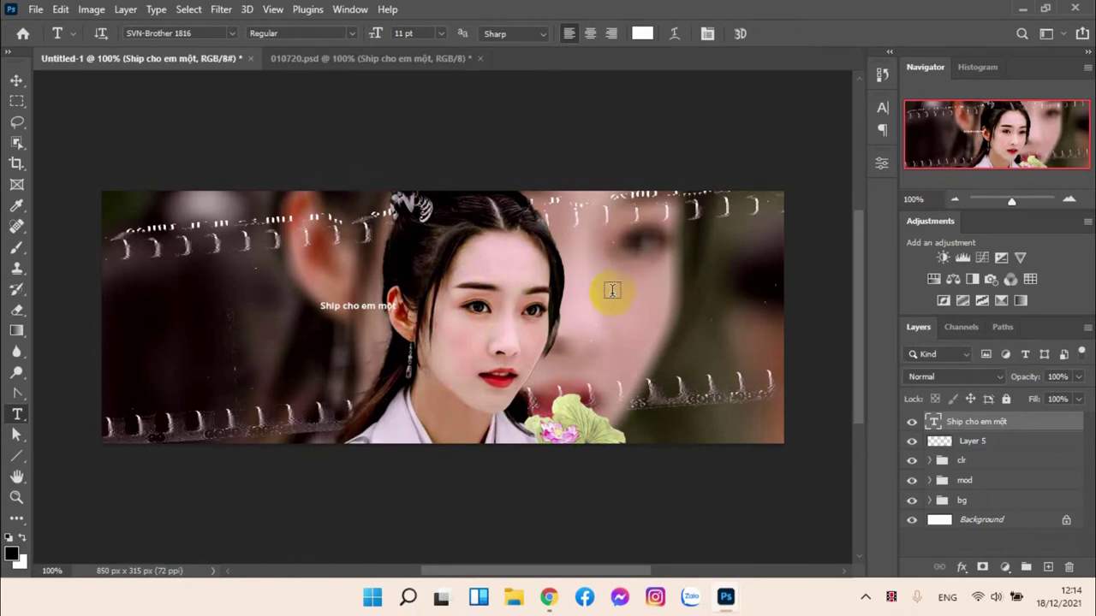
key("v")
left_click_drag(373, 311, 357, 318)
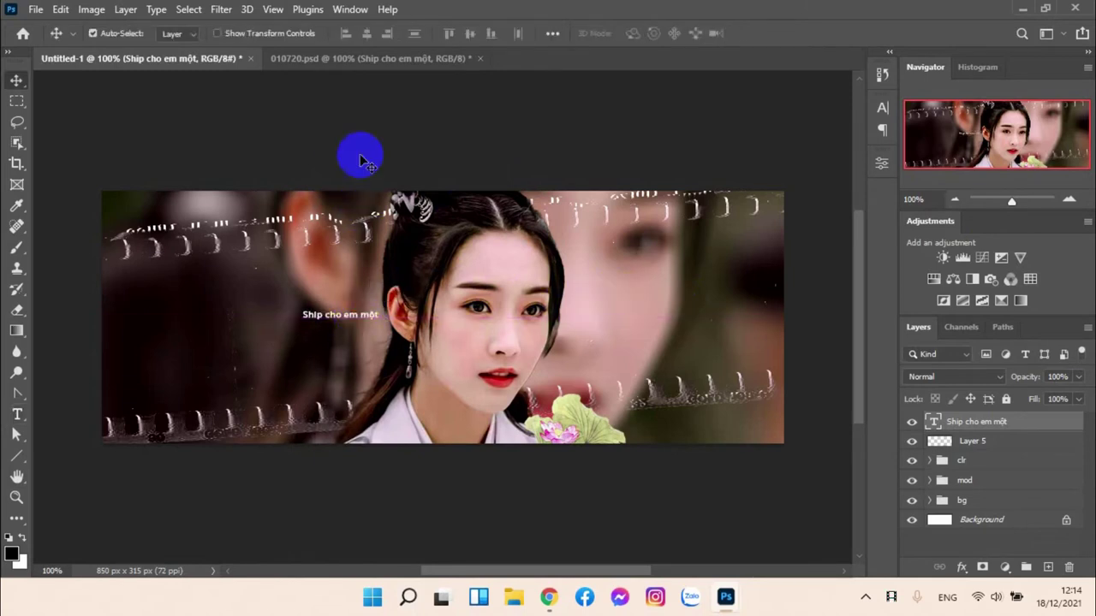
Step: Look up the size and X/Y position of the "Ship cho em một" text layer in 010720.psd
left_click(386, 59)
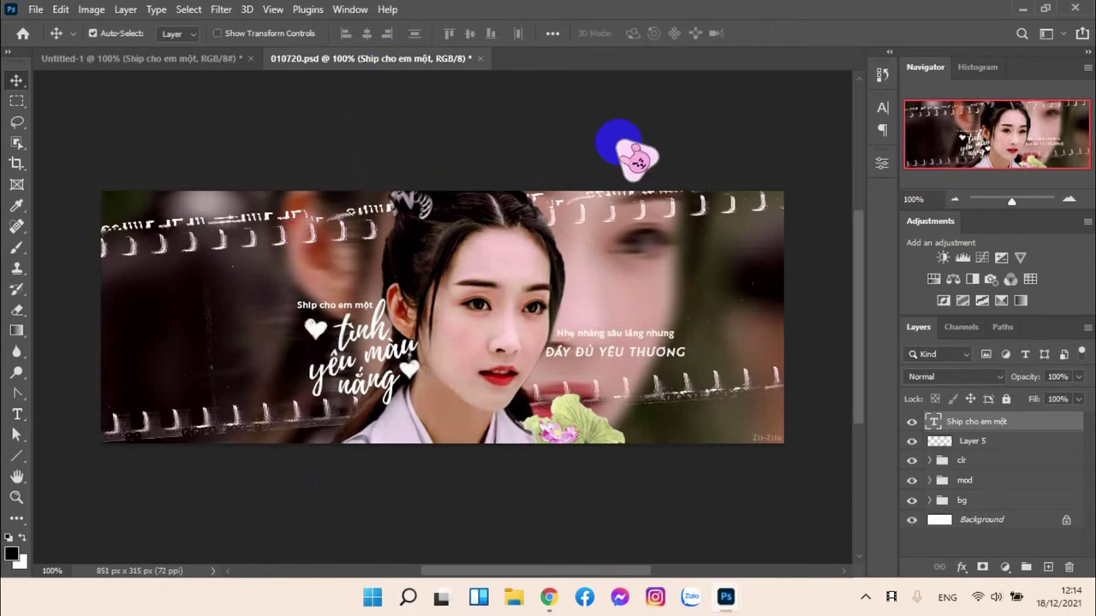
left_click(881, 162)
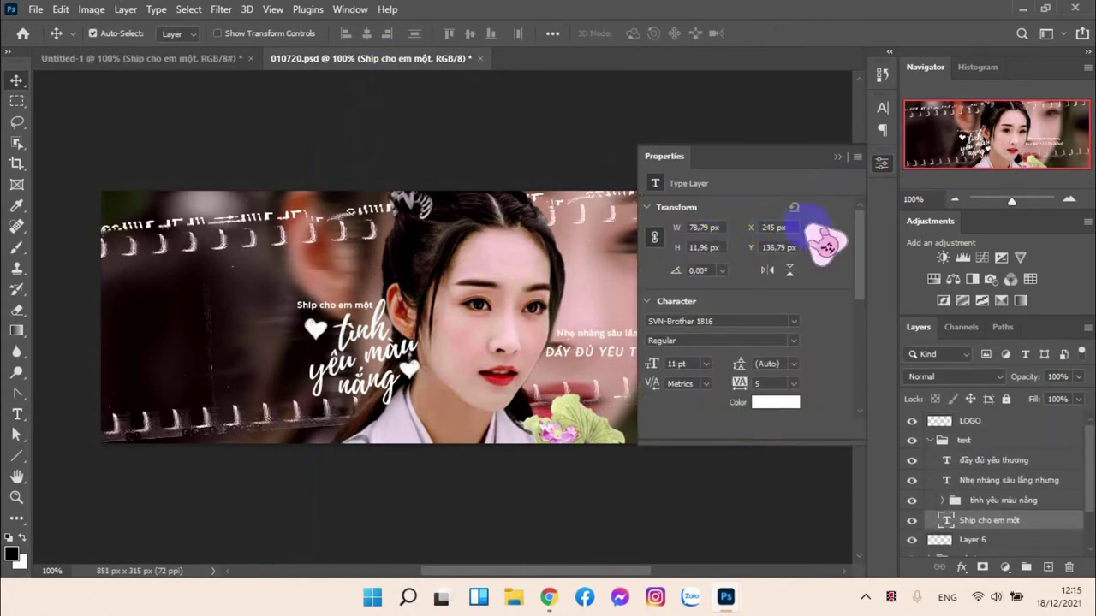
left_click(783, 228)
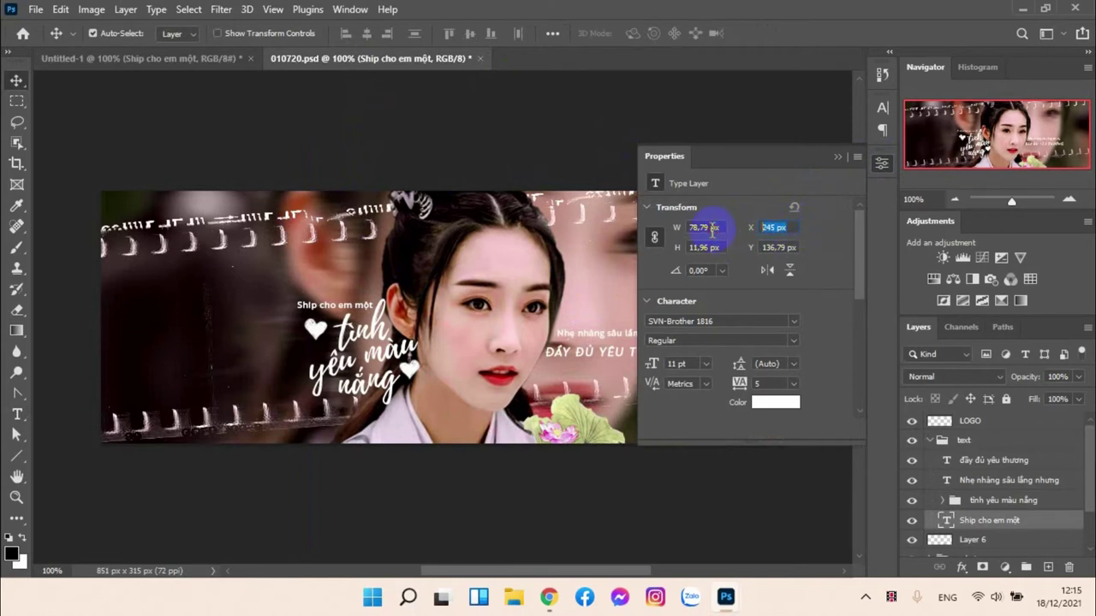
left_click(793, 249)
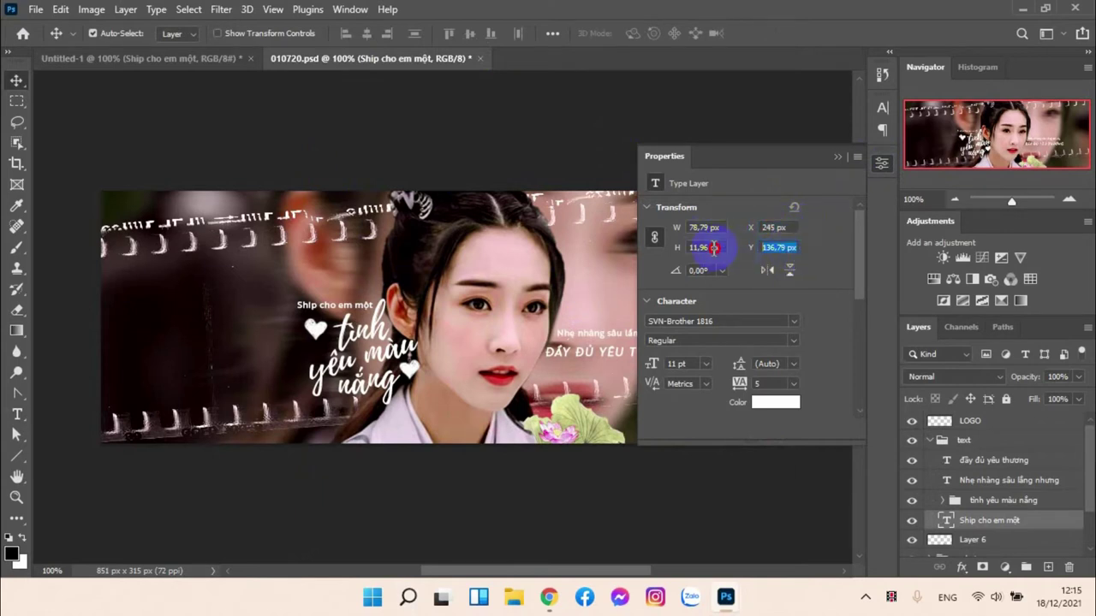
Step: Place the "Ship cho em một" text in Untitled-1 at X 245 px, Y 136,79 px and compare it with 010720.psd
left_click(147, 62)
left_click(781, 228)
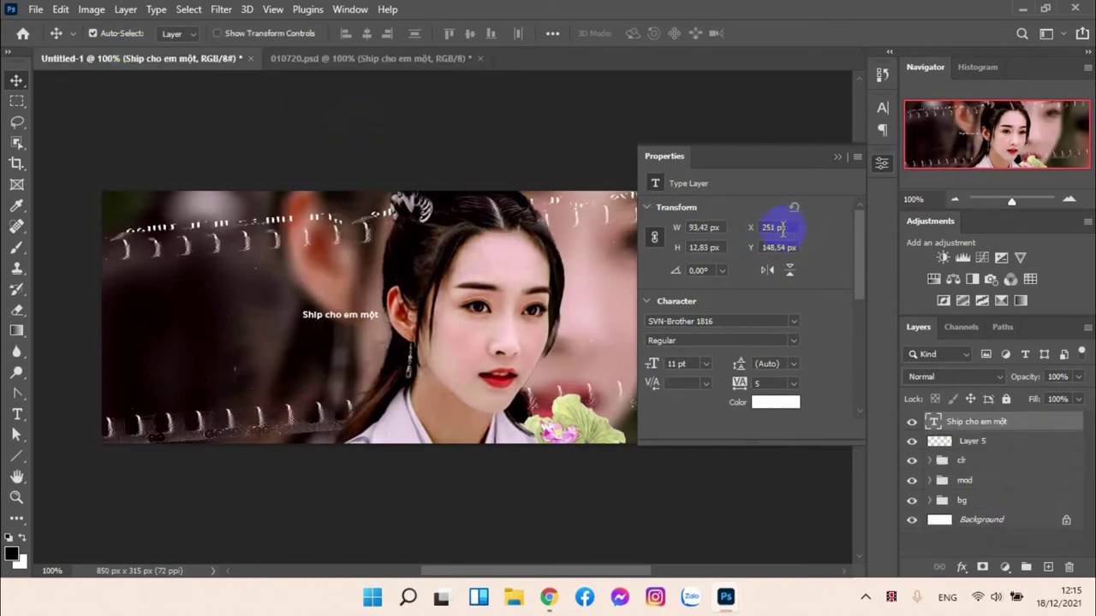
type("245")
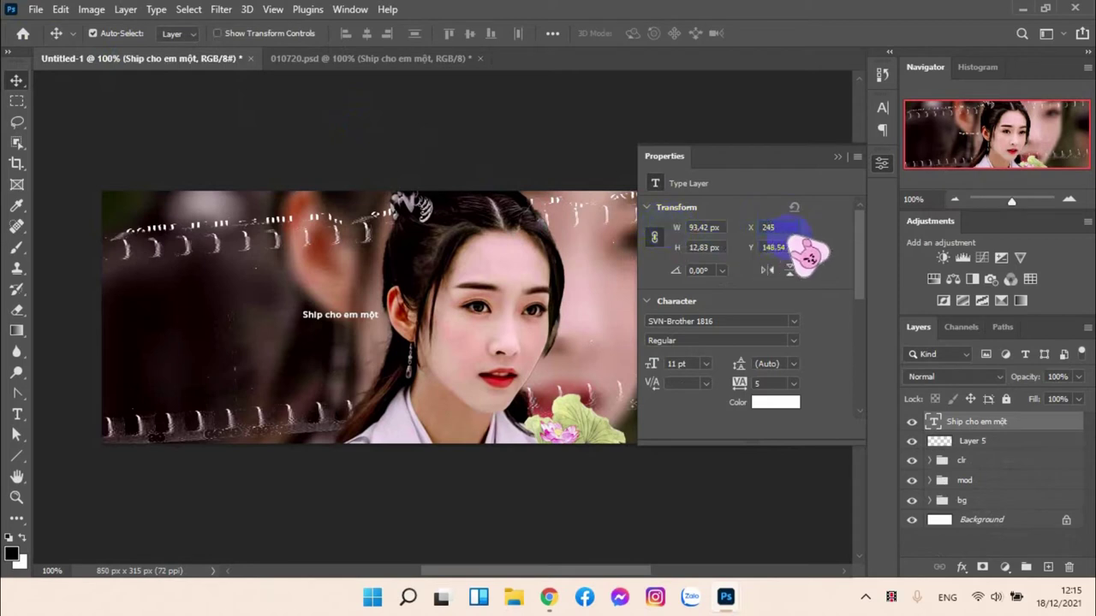
left_click(781, 247)
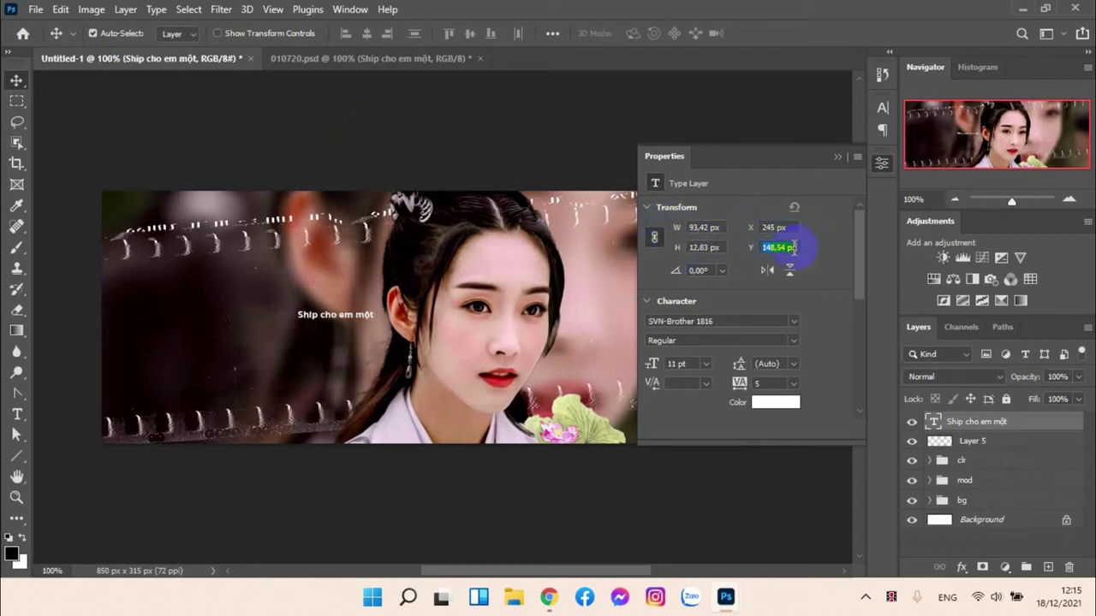
type("1")
type("36,")
key("Return")
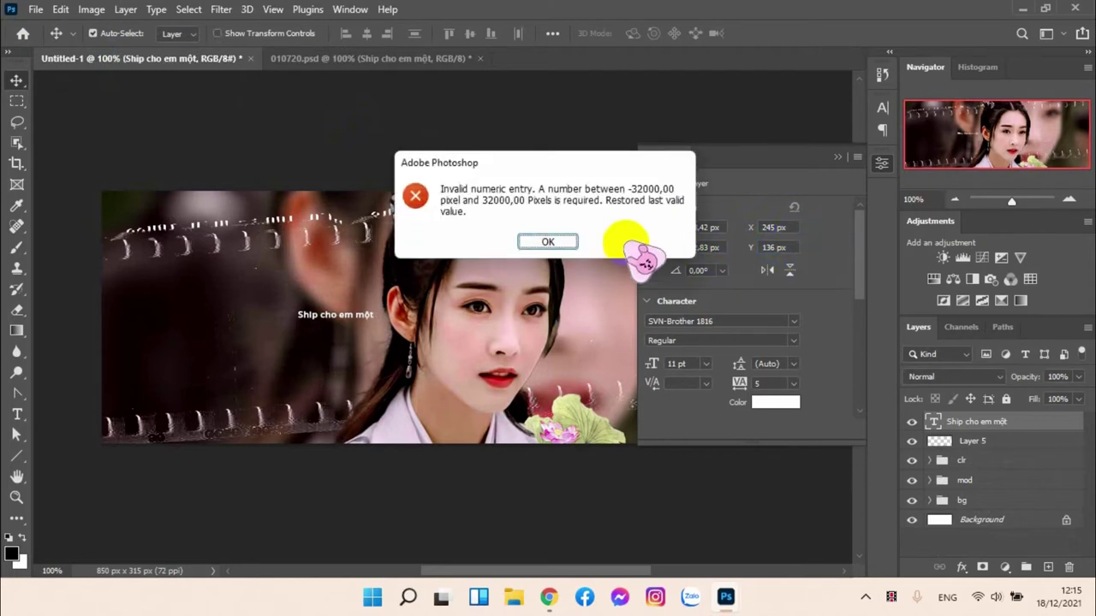
left_click(561, 242)
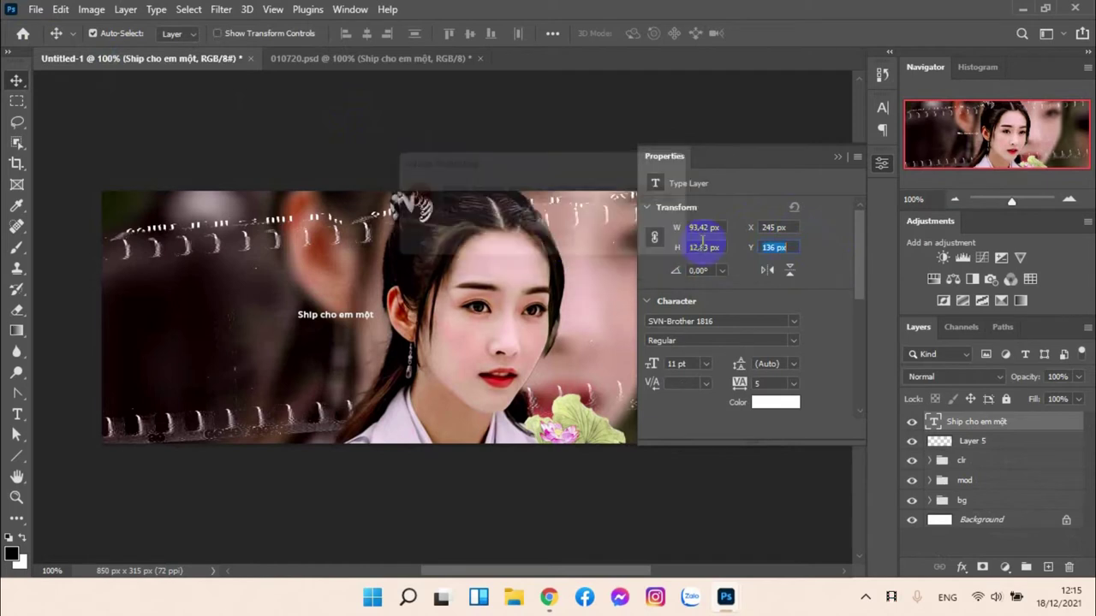
left_click(774, 228)
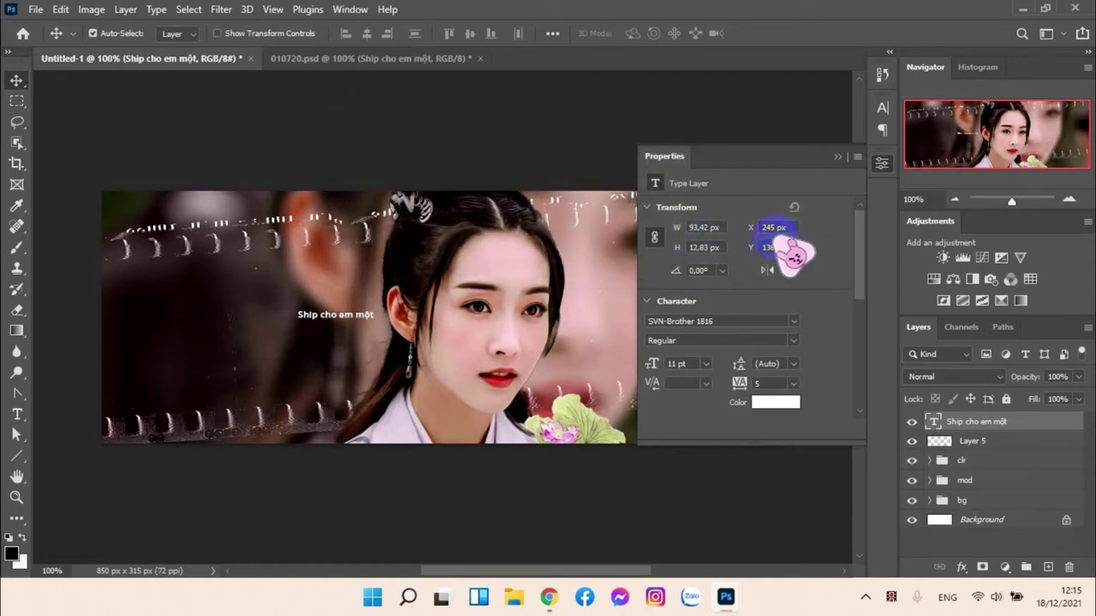
left_click(858, 261)
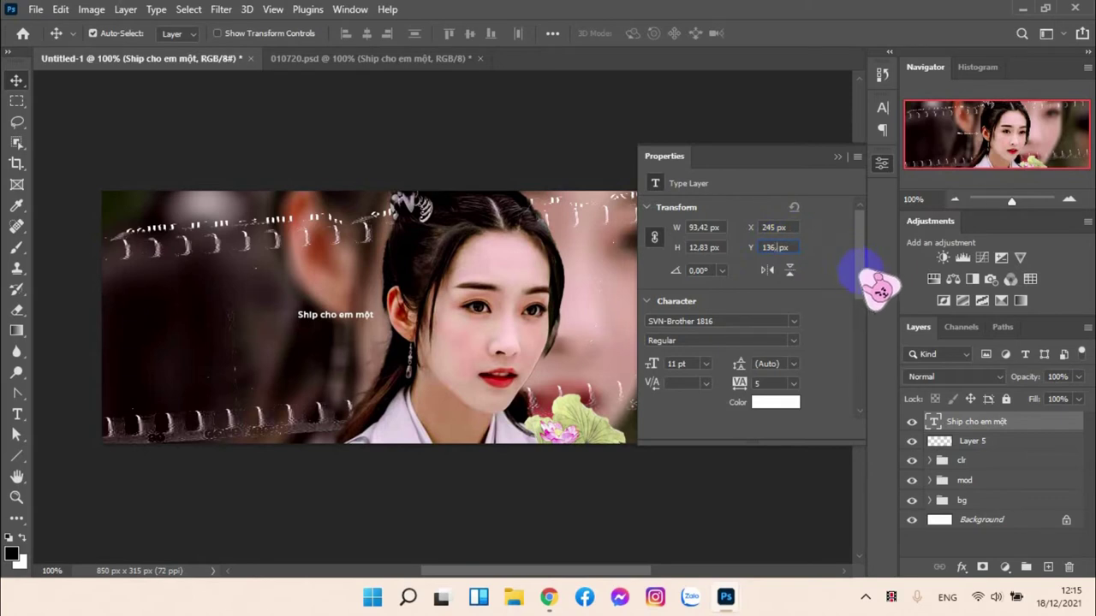
type("9")
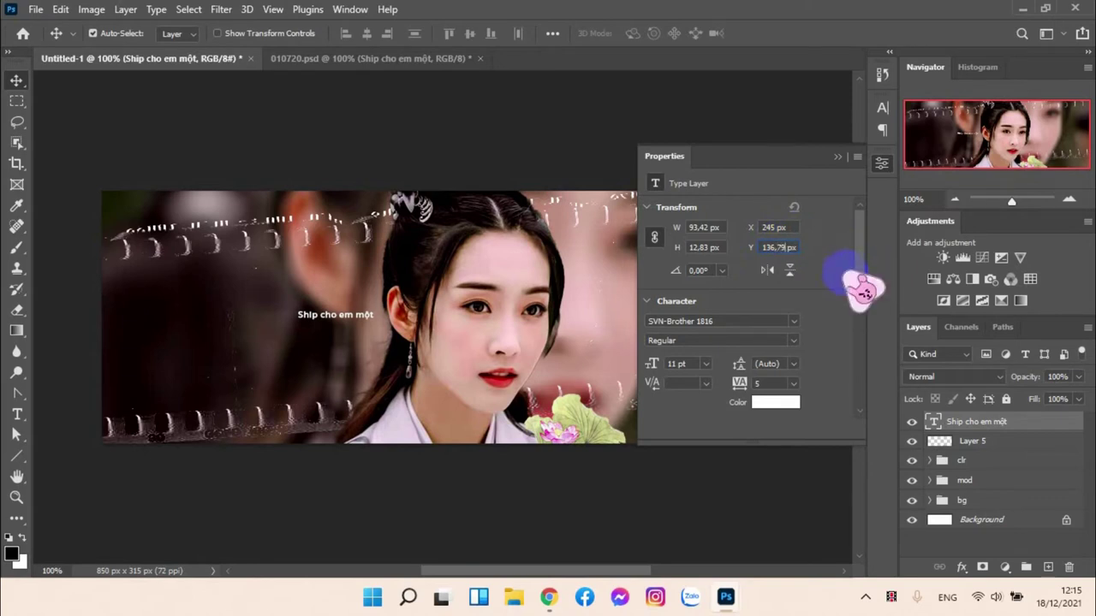
key("Return")
left_click(425, 64)
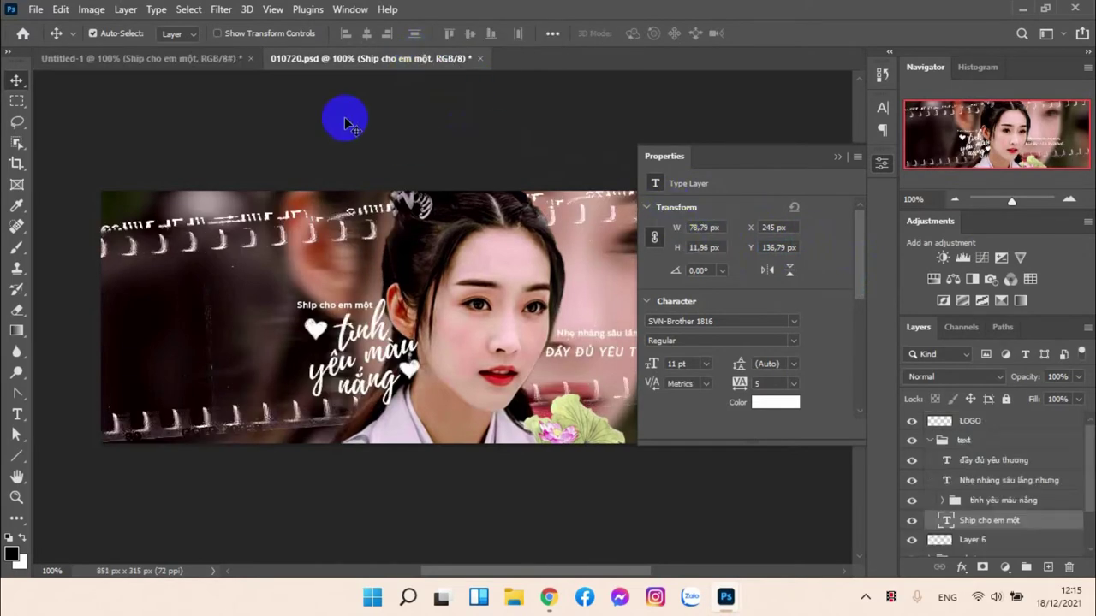
left_click(181, 61)
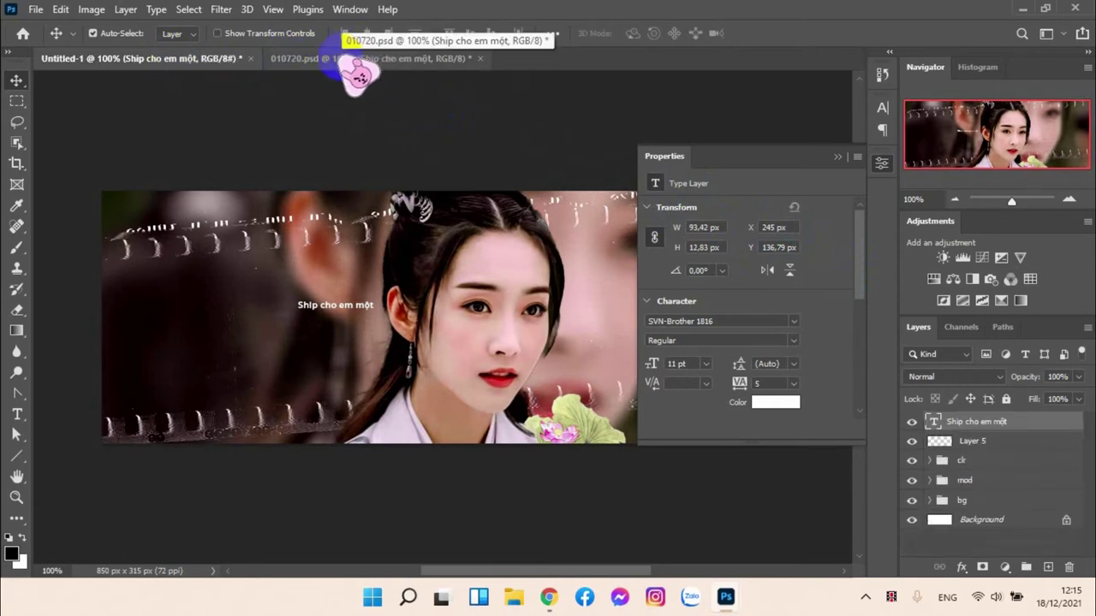
Step: Expand the "tình yêu màu nắng" group in 010720.psd and select its "tình" text layer
left_click(347, 60)
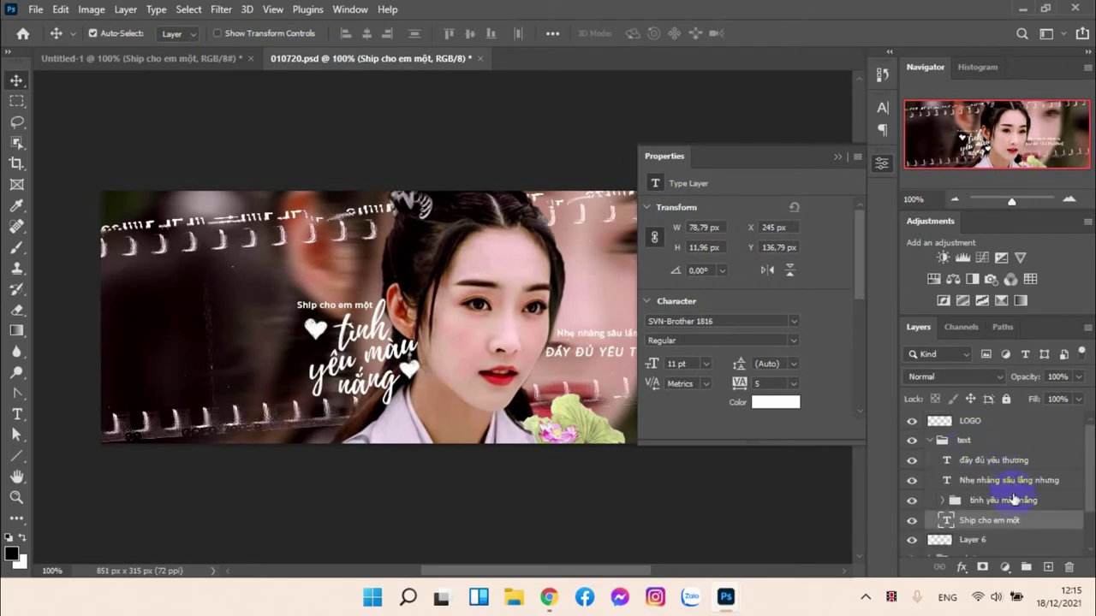
left_click(942, 504)
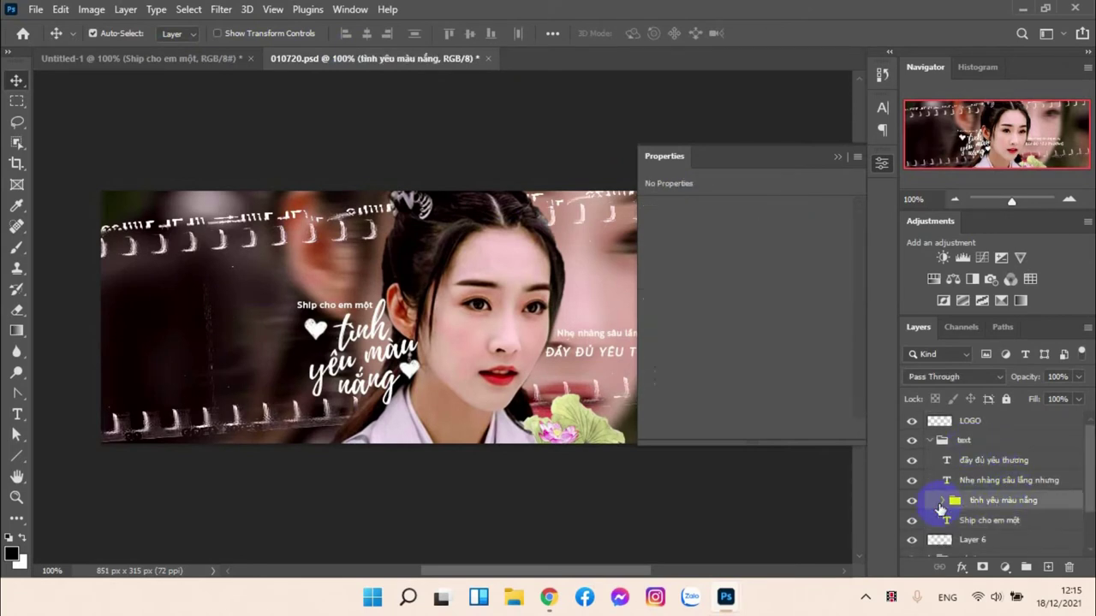
left_click(942, 501)
scroll(967, 501, "down", 3)
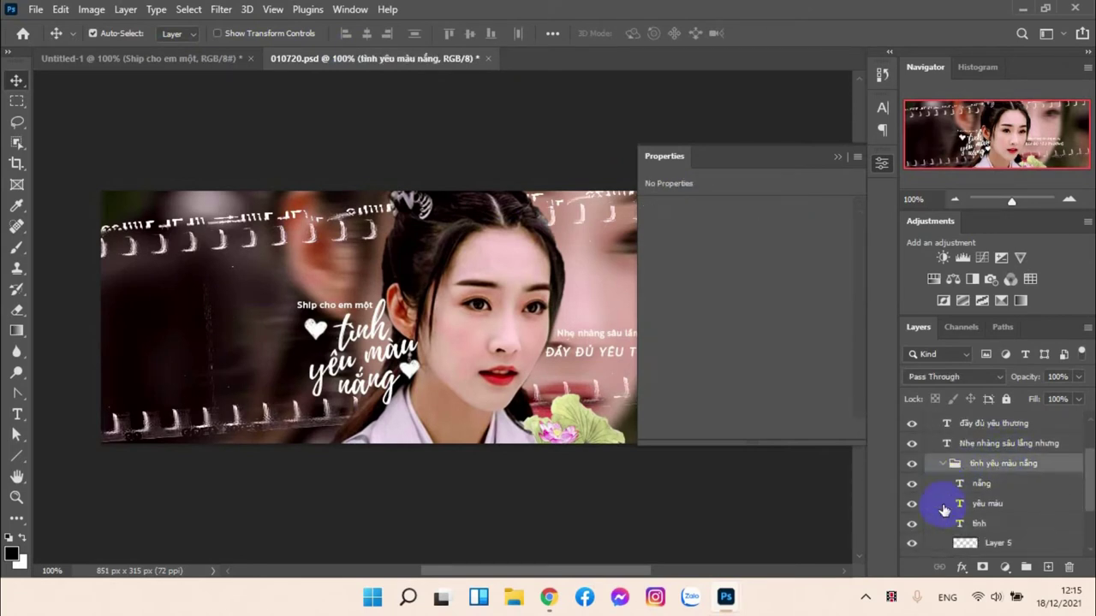
left_click(982, 506)
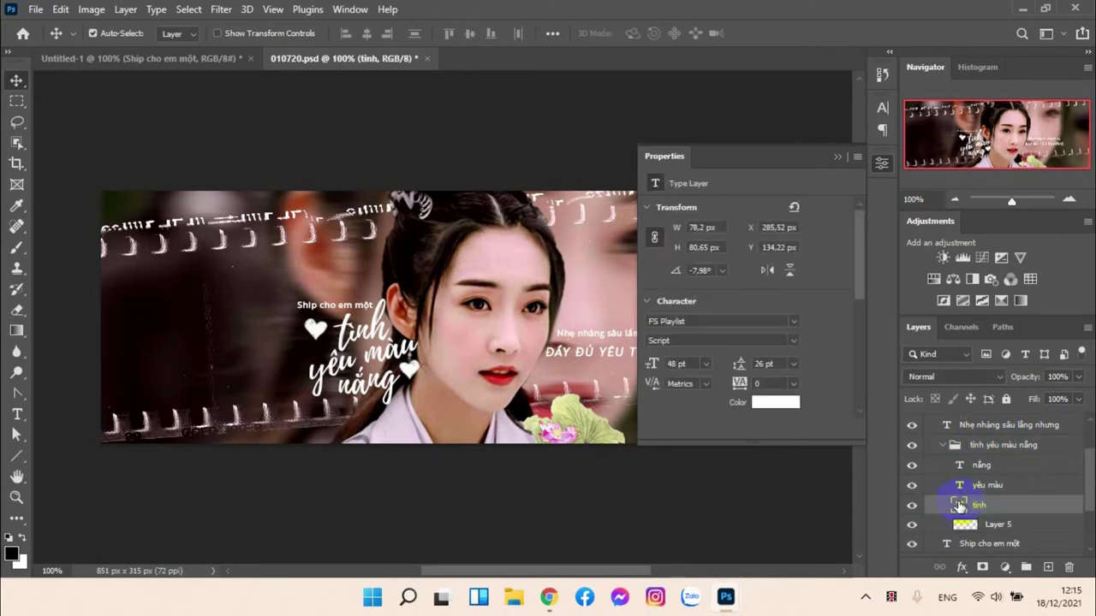
left_click(171, 58)
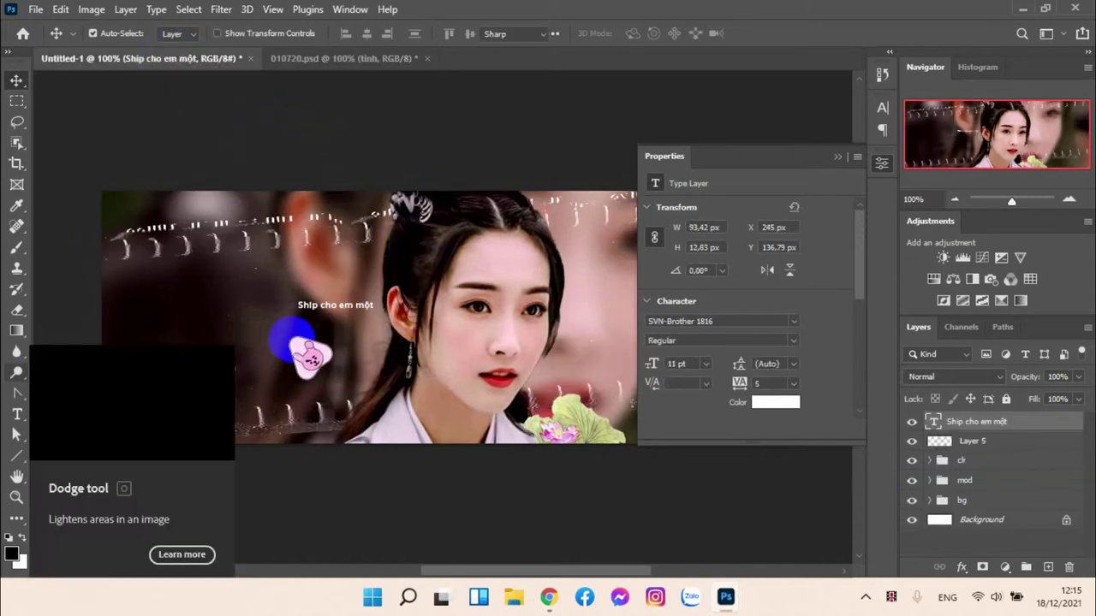
key("t")
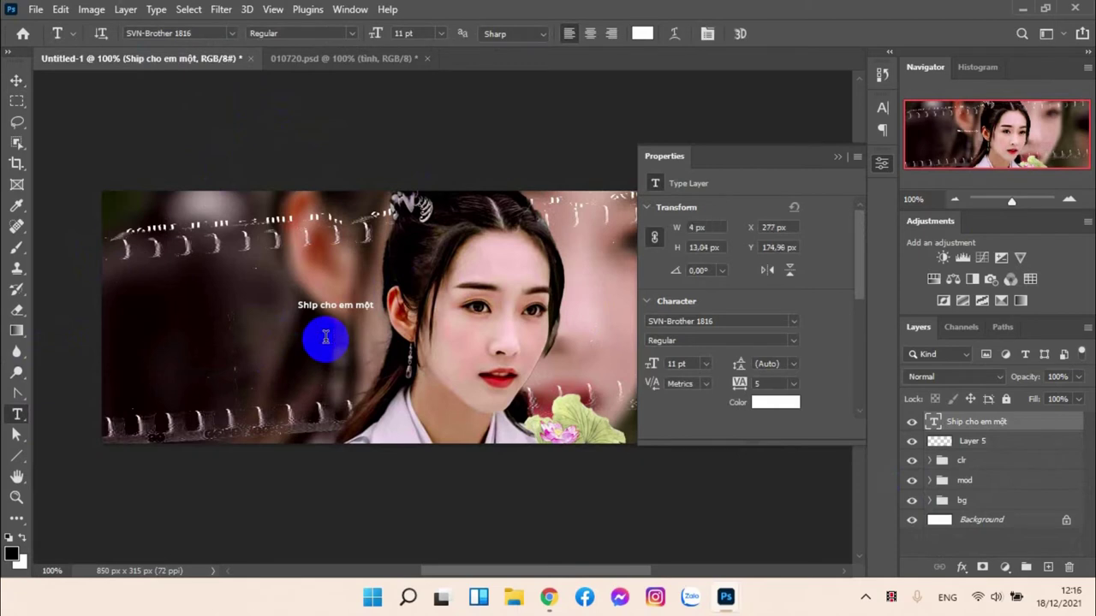
left_click(326, 337)
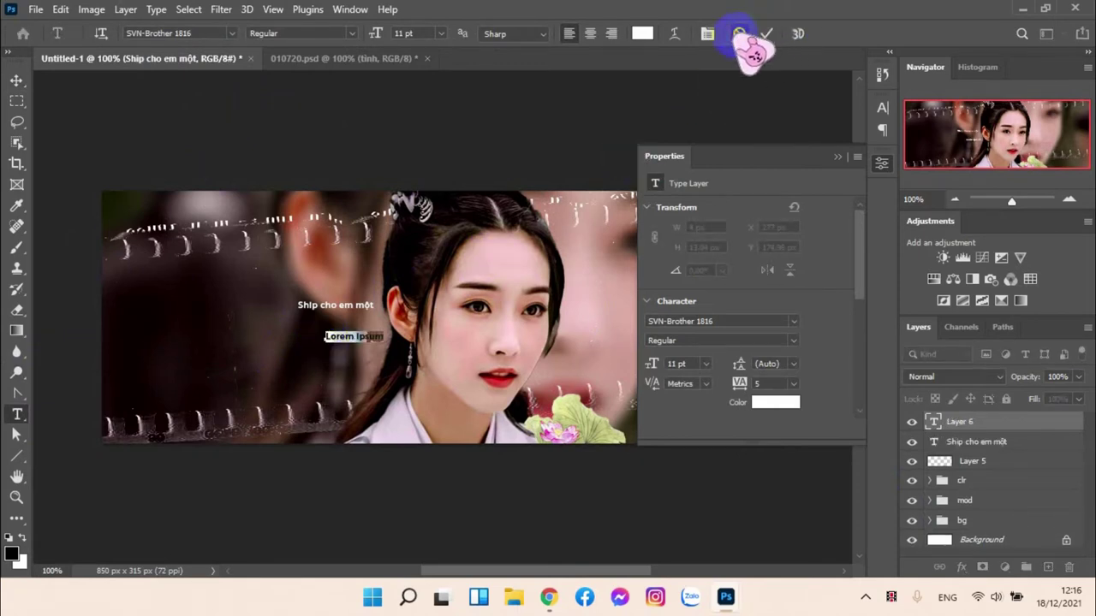
left_click(259, 283)
key("Escape")
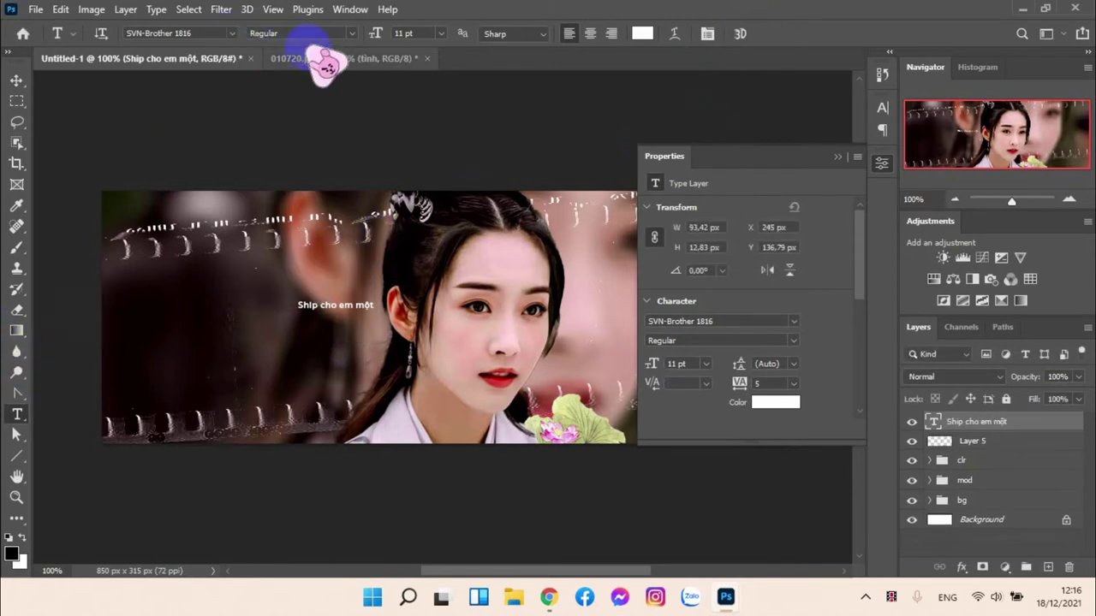
Step: Select the "yêu màu" text layer in 010720.psd to look up its font, size and transform settings
key("ctrl+Tab")
scroll(1002, 527, "down", 5)
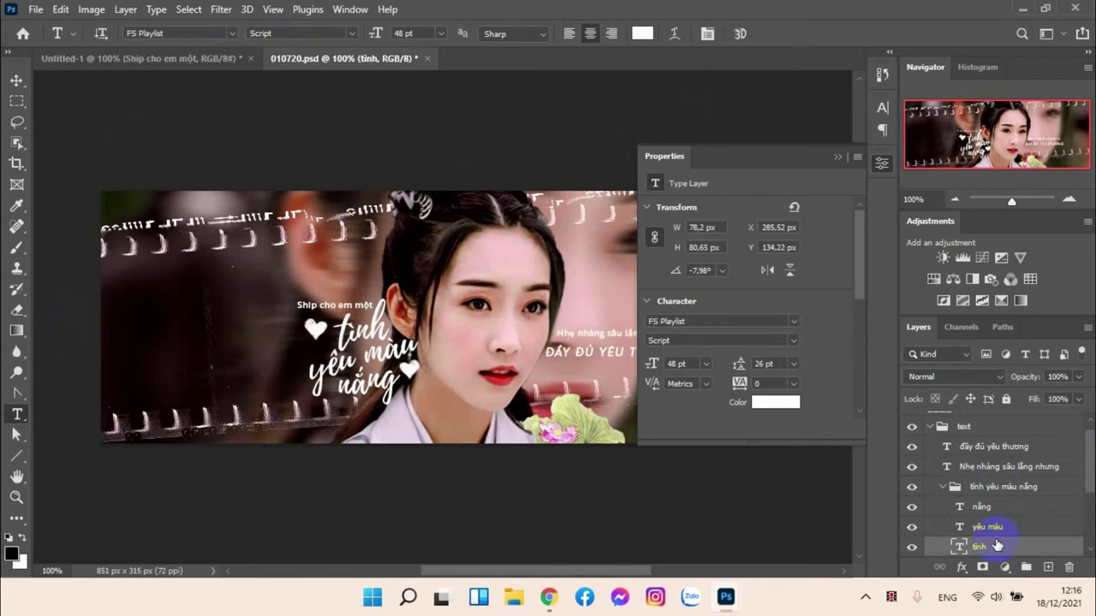
key("alt+bracketright")
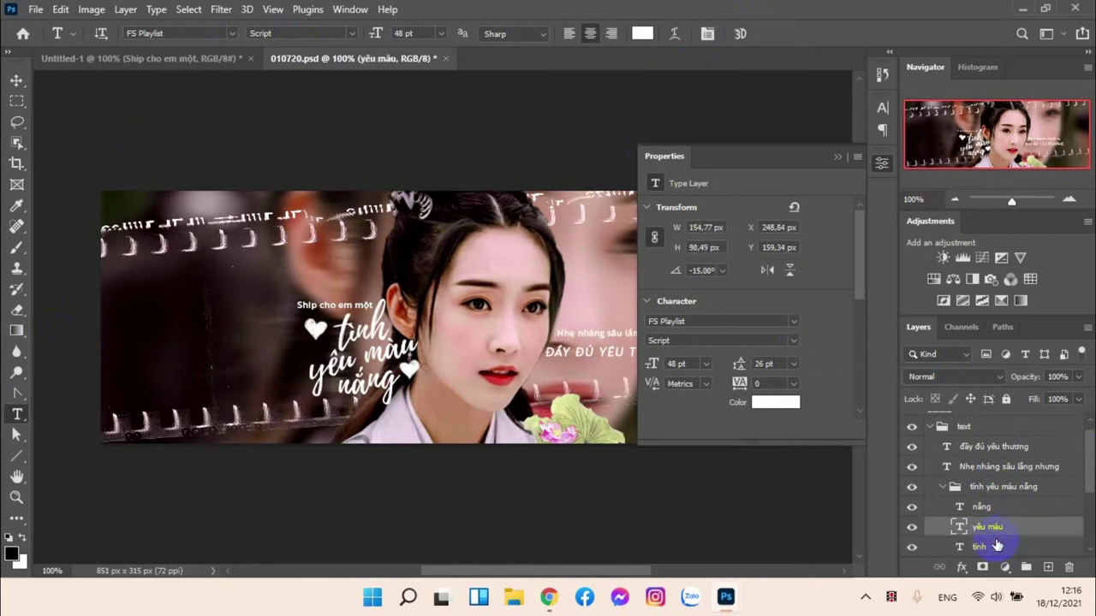
Step: Add the white text "tình" in FS Playlist Script to Untitled-1, just below "Ship cho em một"
left_click(150, 60)
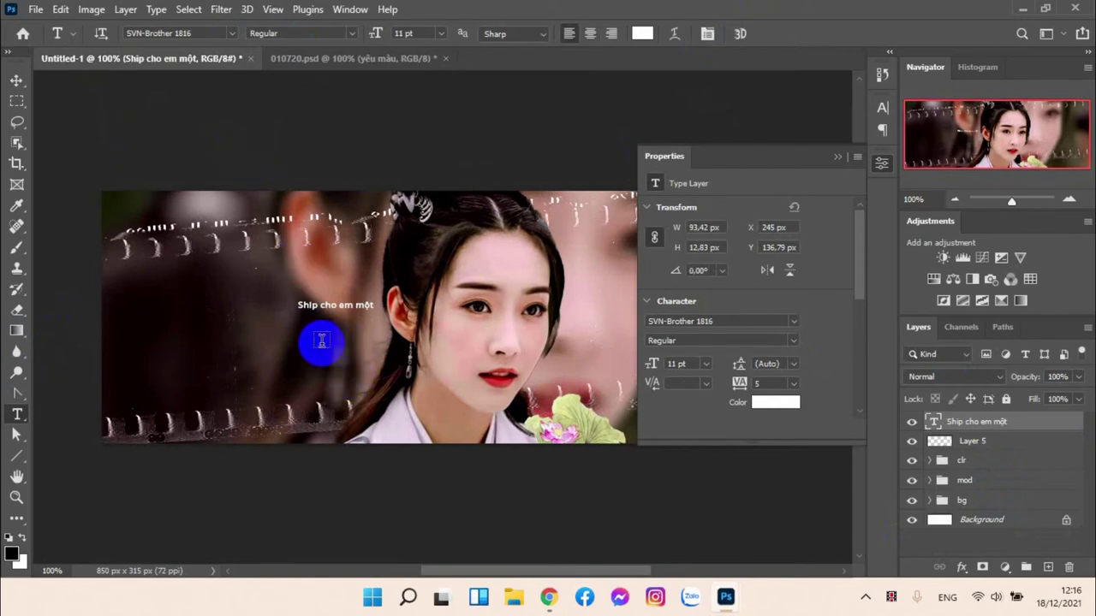
left_click(322, 340)
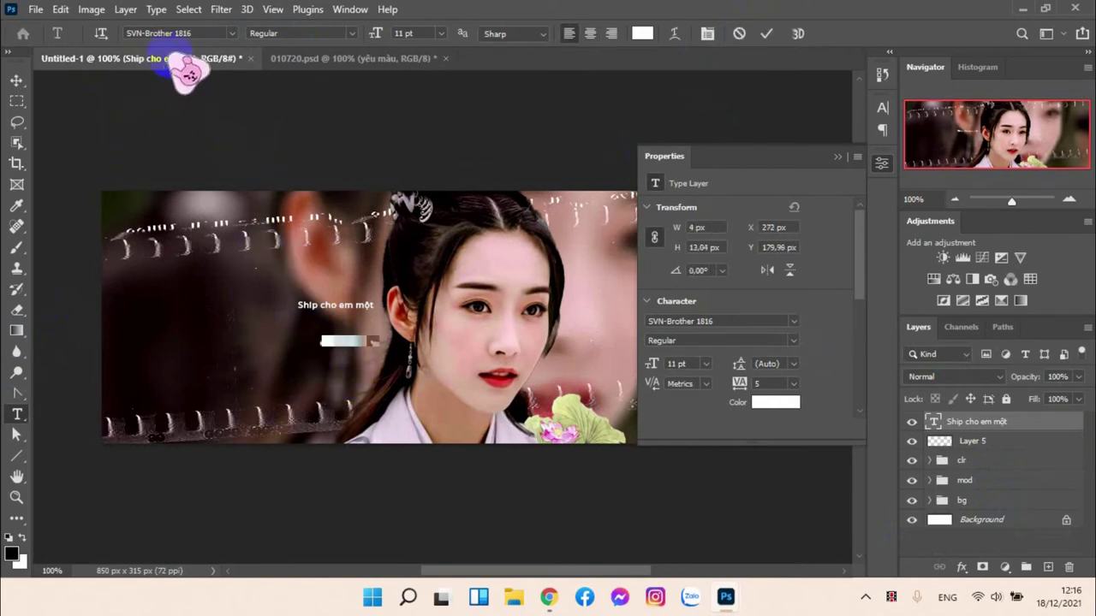
left_click(198, 32)
double_click(198, 32)
left_click(199, 32)
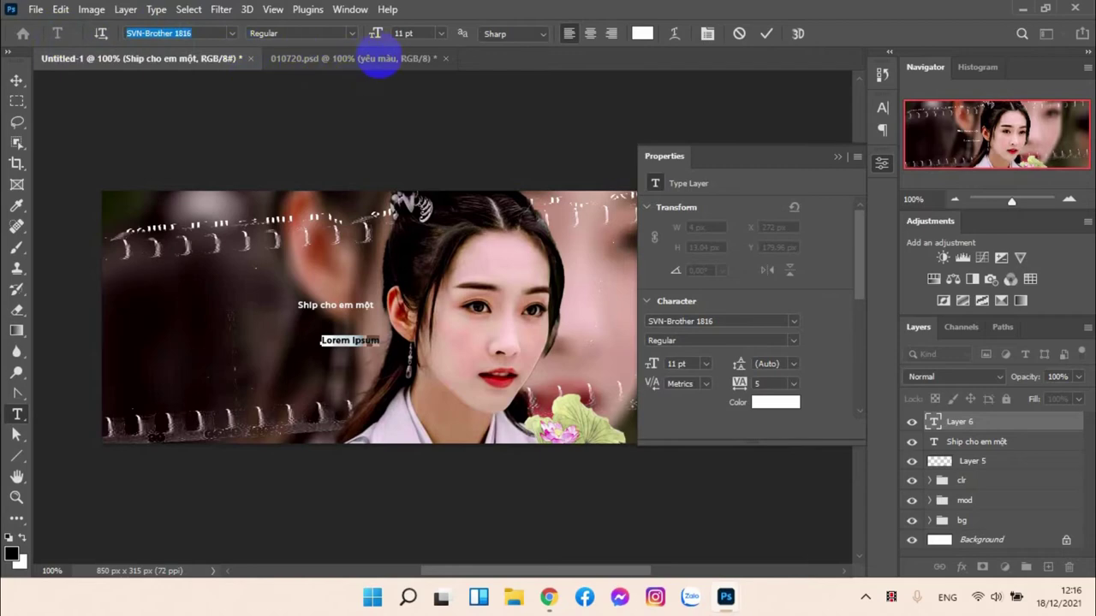
left_click(380, 58)
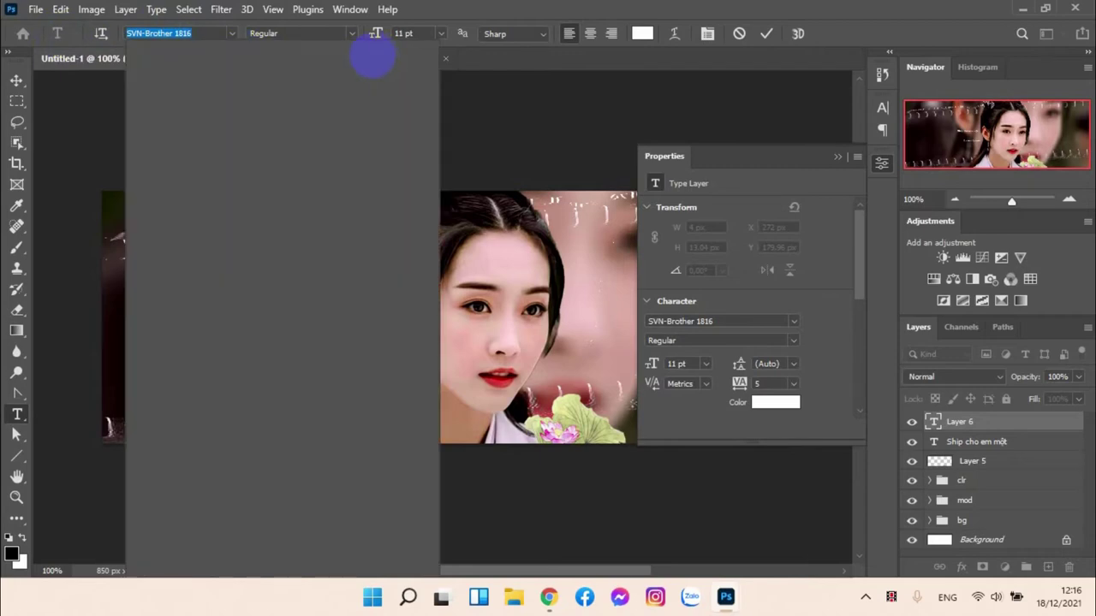
type("f")
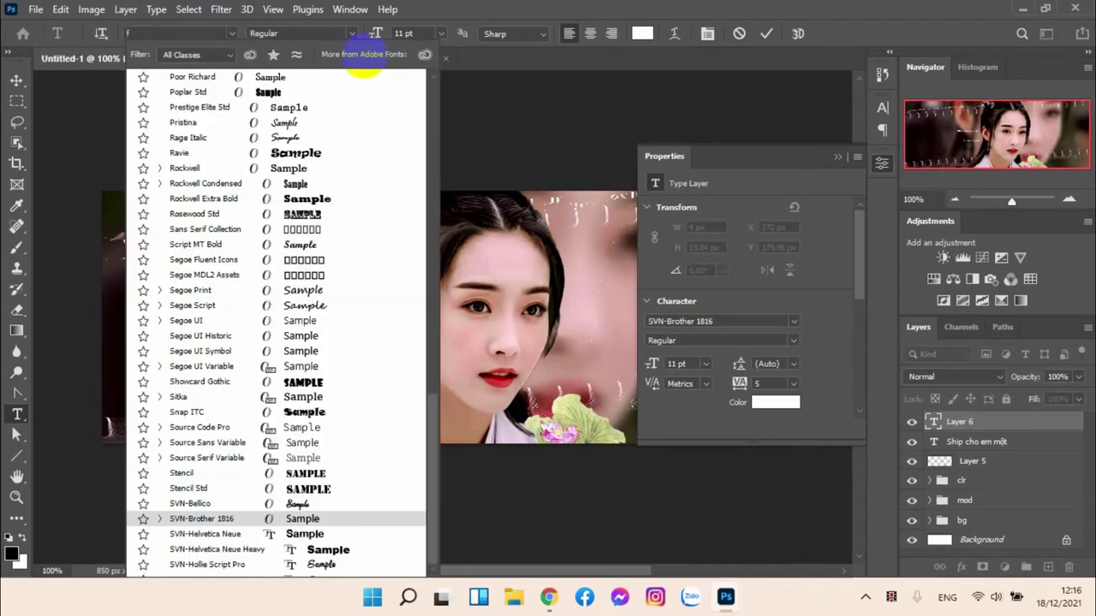
type("st")
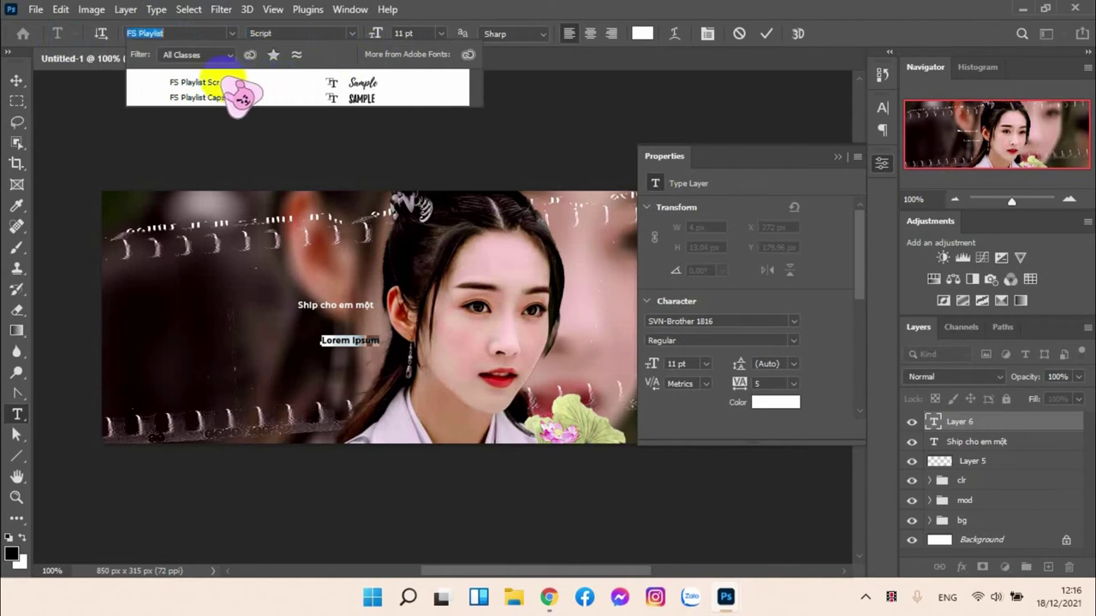
left_click(225, 83)
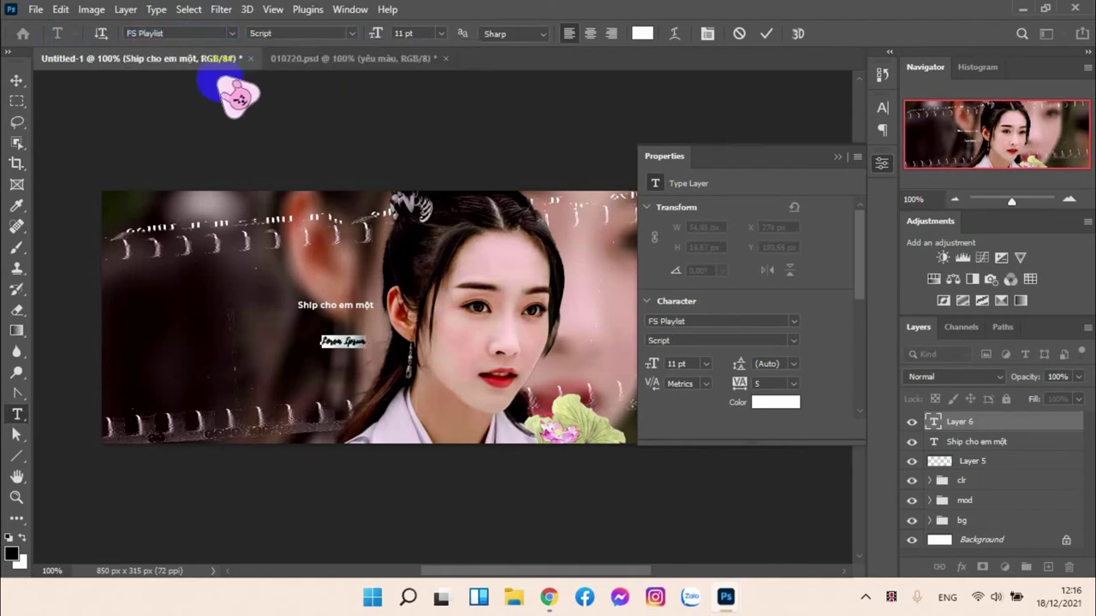
type("A")
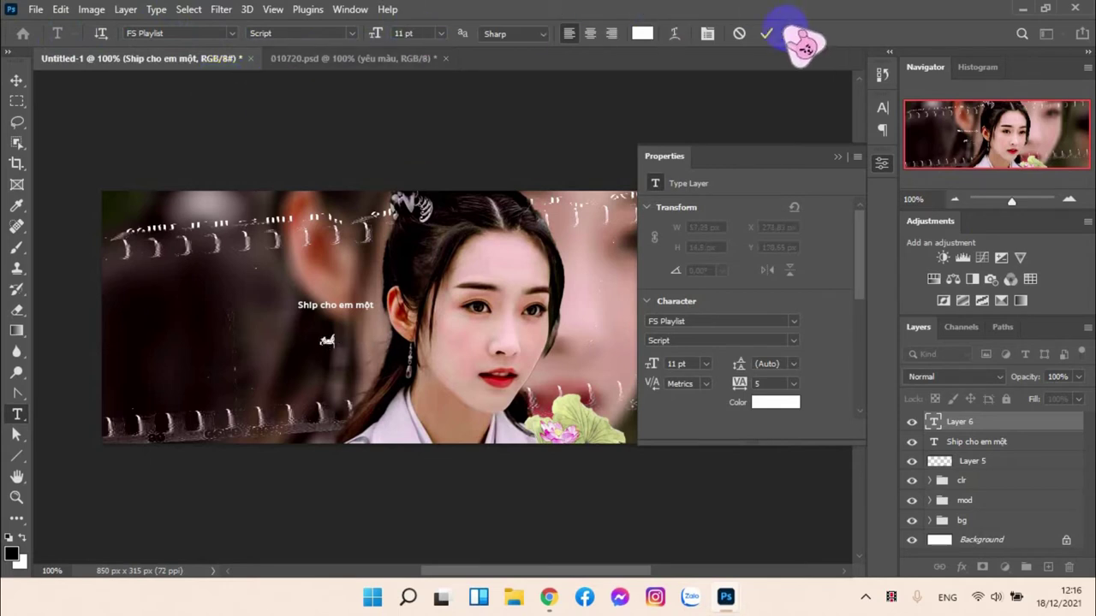
left_click(366, 71)
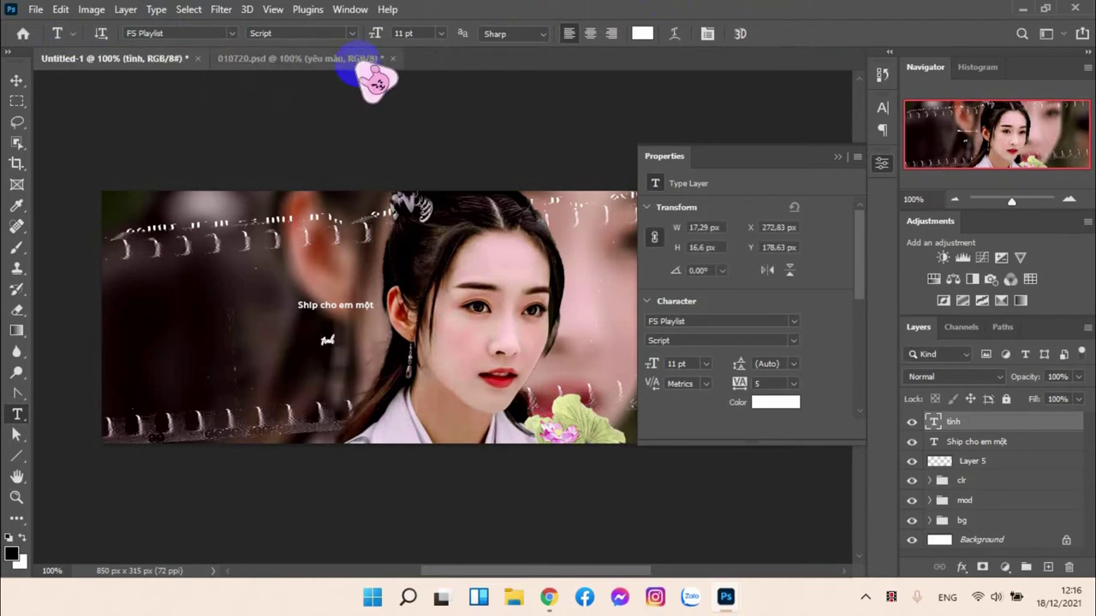
Step: Check the reference in 010720.psd and set the "tình" text's font size in Untitled-1 to 48 pt
left_click(368, 60)
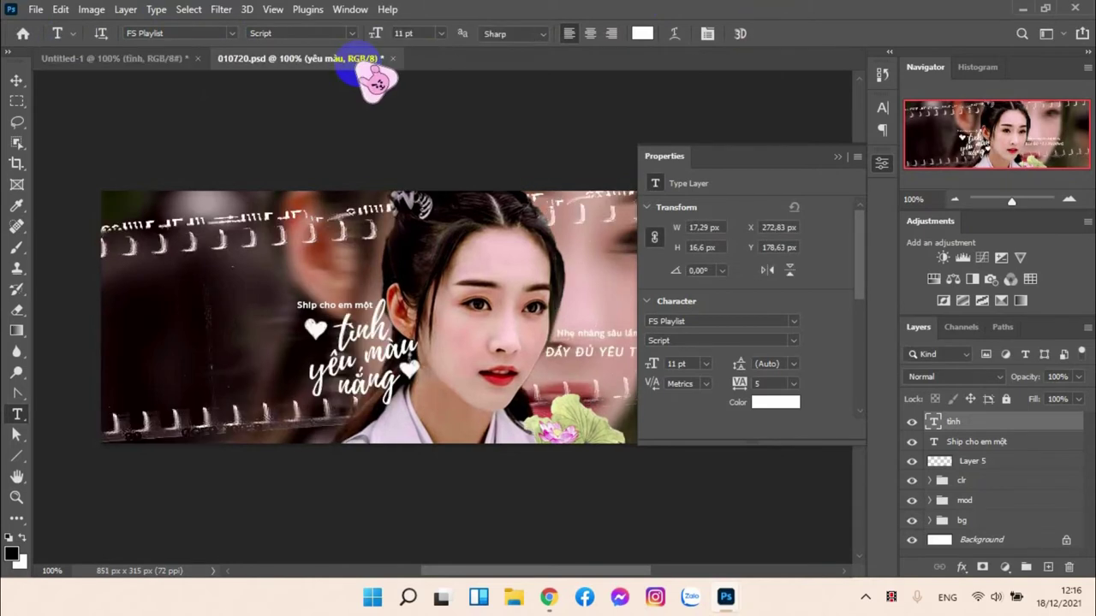
left_click(137, 57)
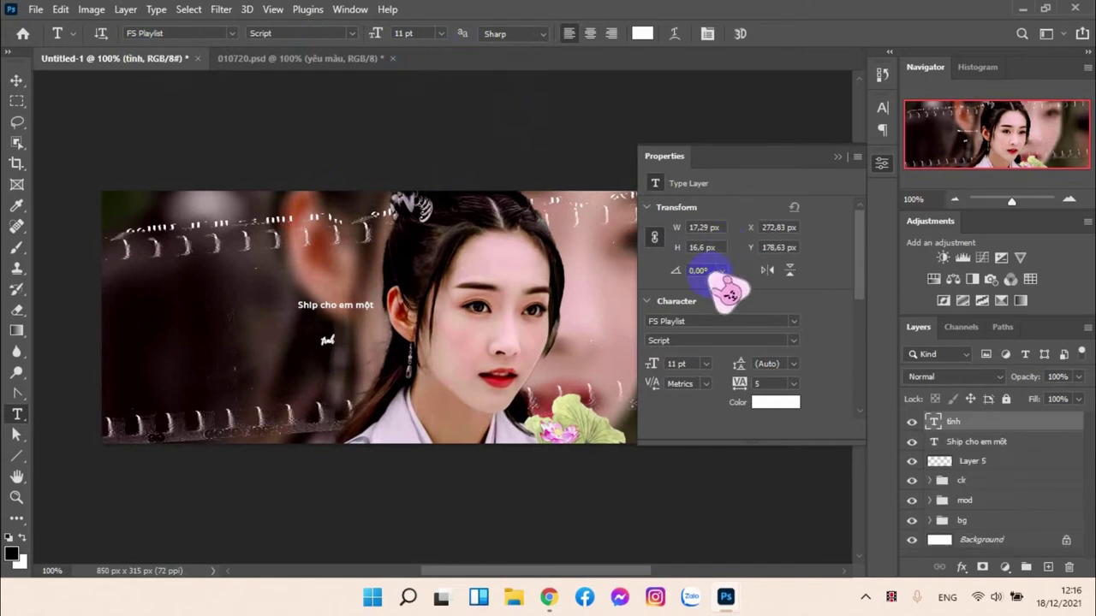
left_click(689, 364)
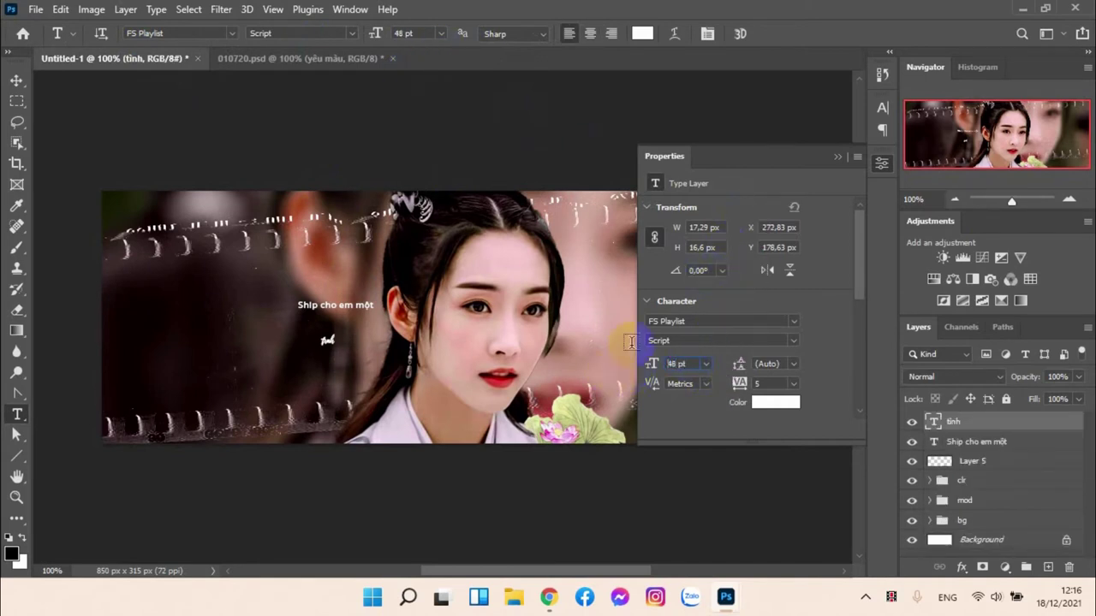
left_click(697, 161)
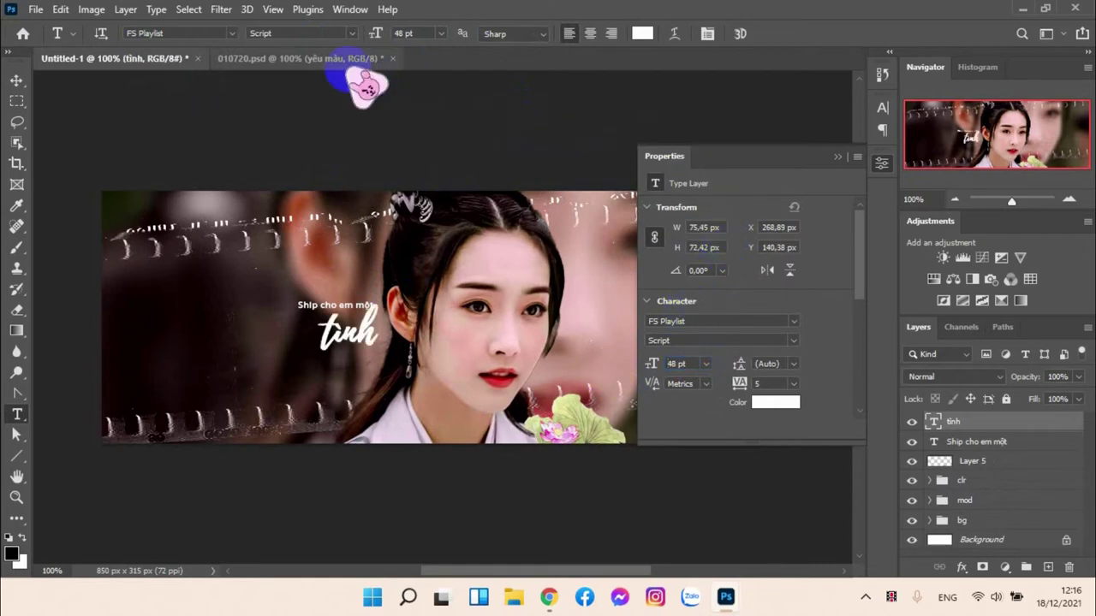
Step: Set the "tình" text's leading to 26 pt and its tracking to 0, copied from the "yêu màu" layer in 010720.psd
left_click(364, 82)
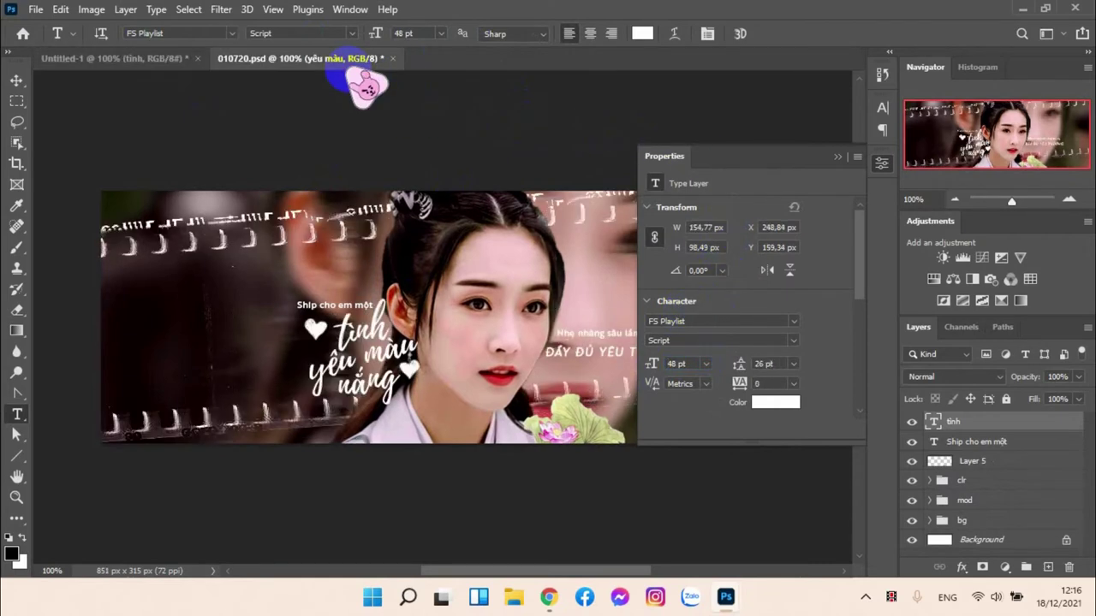
left_click(147, 62)
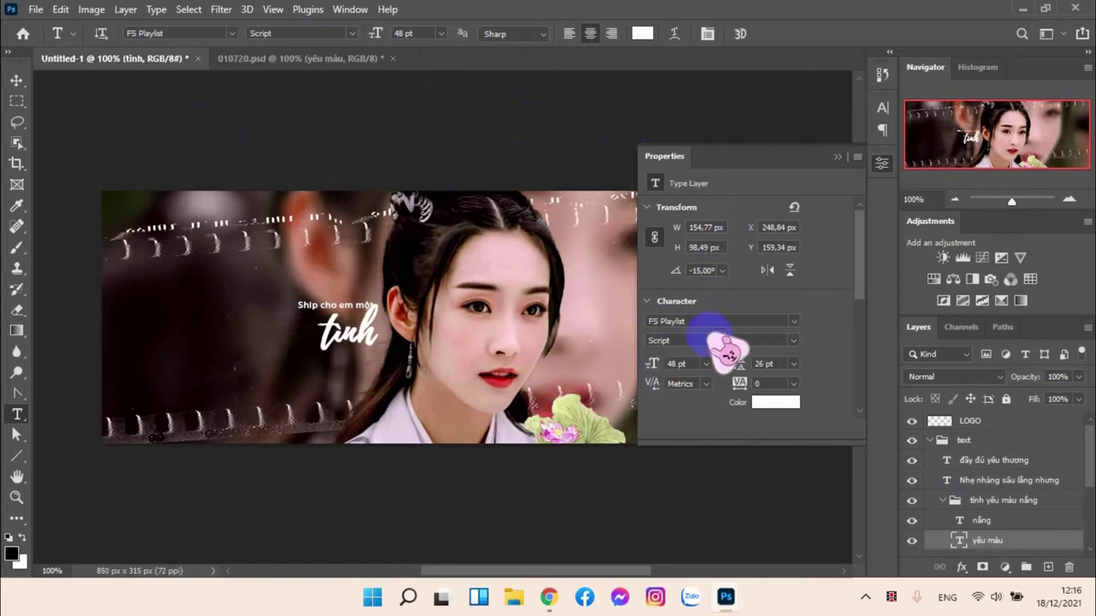
left_click(774, 364)
type("2")
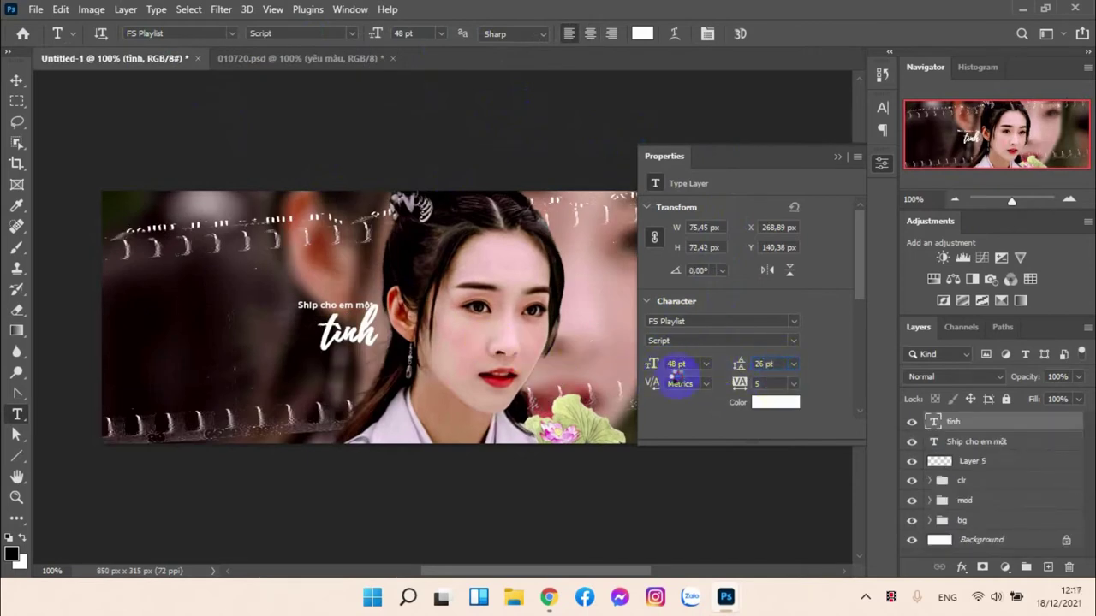
key("Tab")
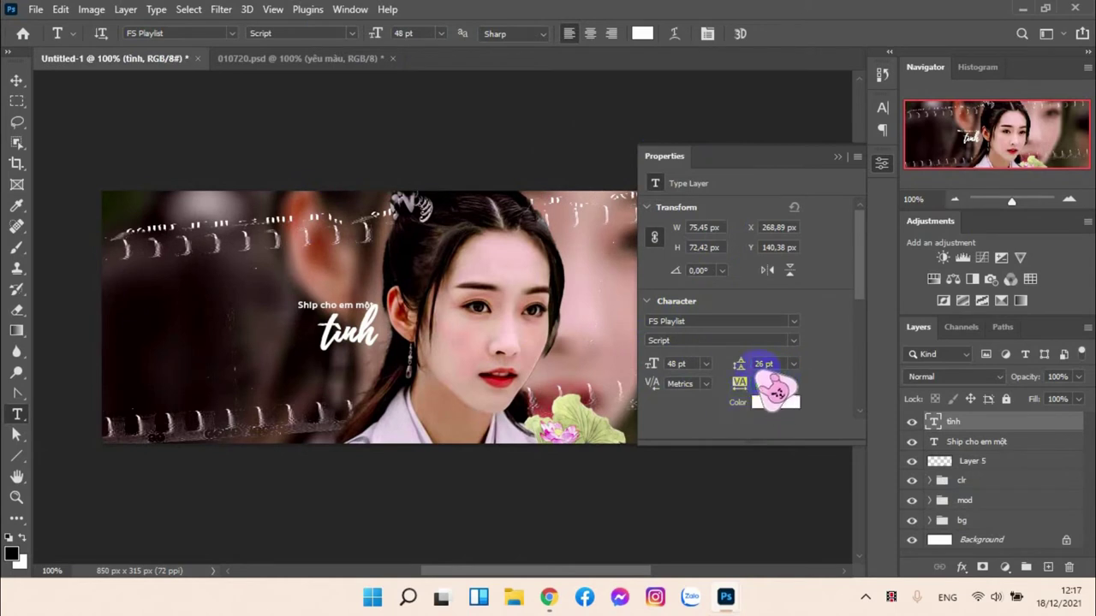
type("0")
key("Return")
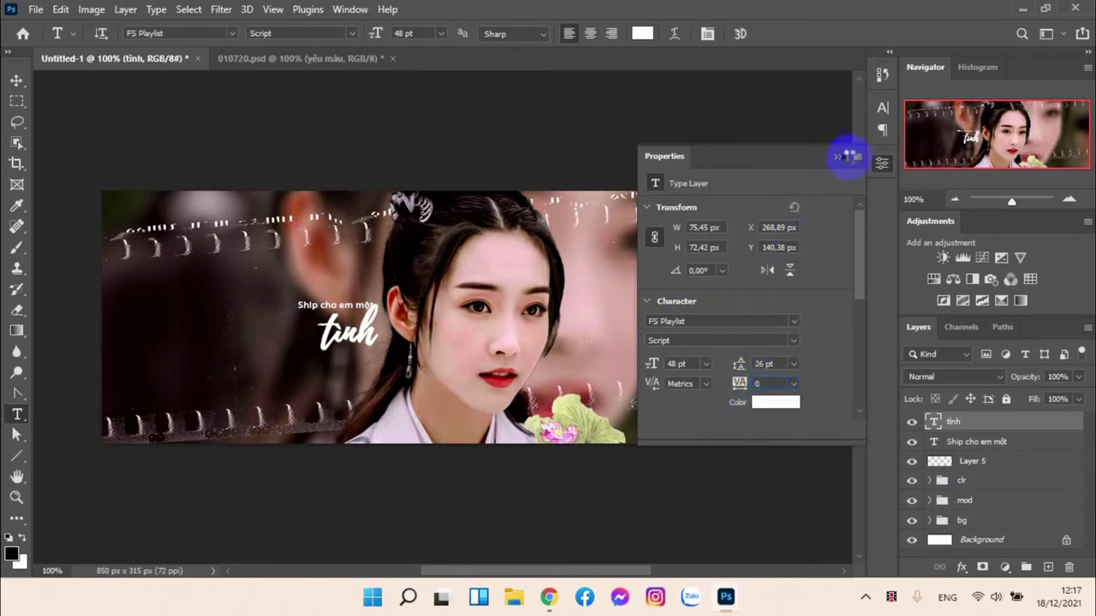
Step: Compare the character settings with 010720.psd and turn off Faux Bold on the "tình" text in Untitled-1
left_click(883, 107)
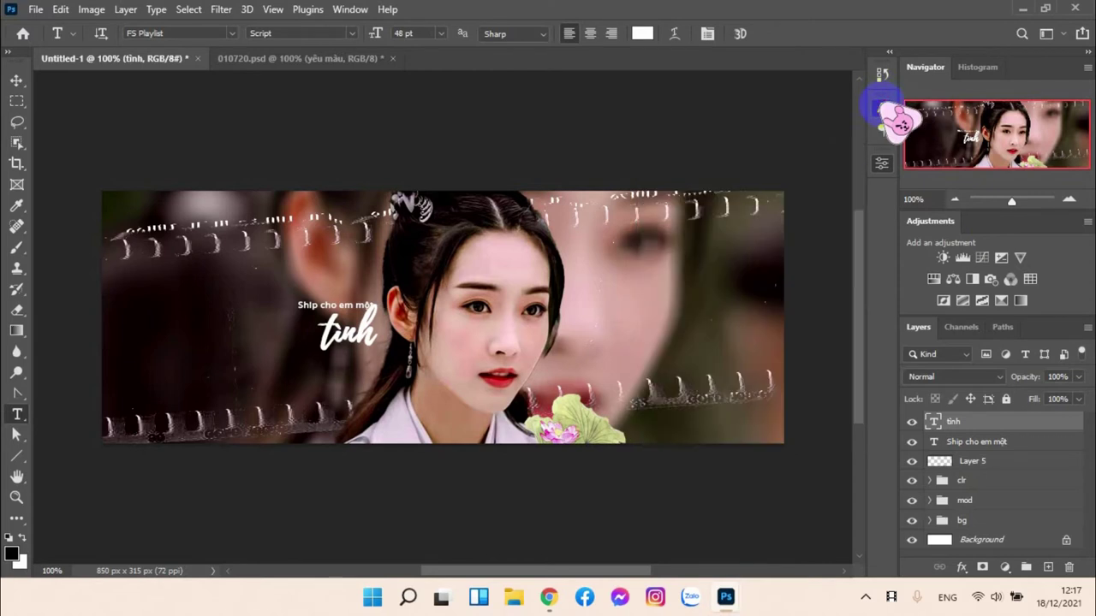
left_click(327, 58)
left_click(175, 60)
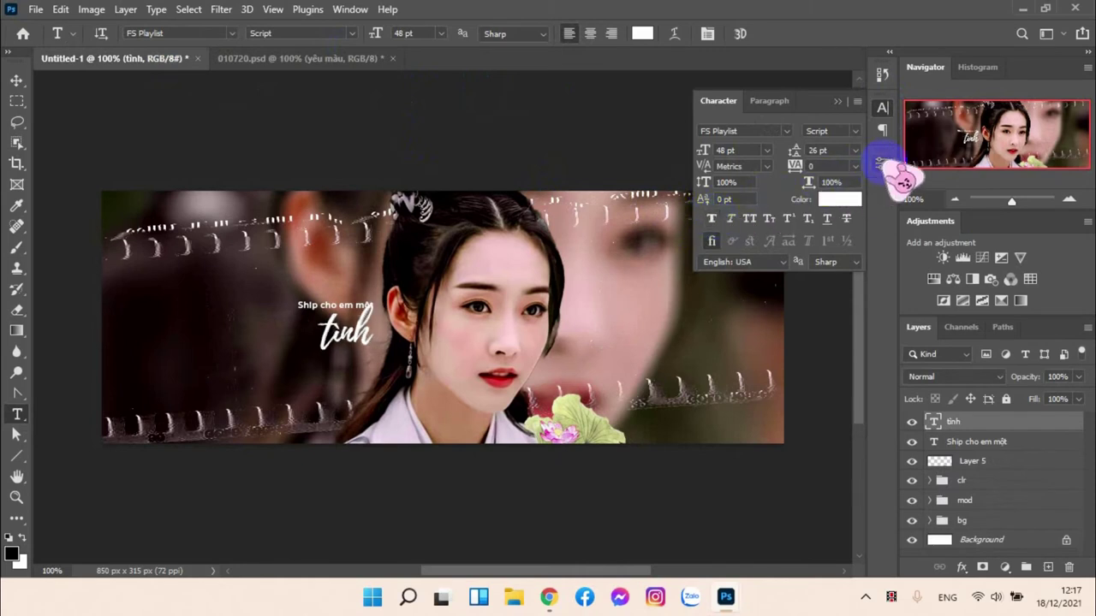
left_click(882, 163)
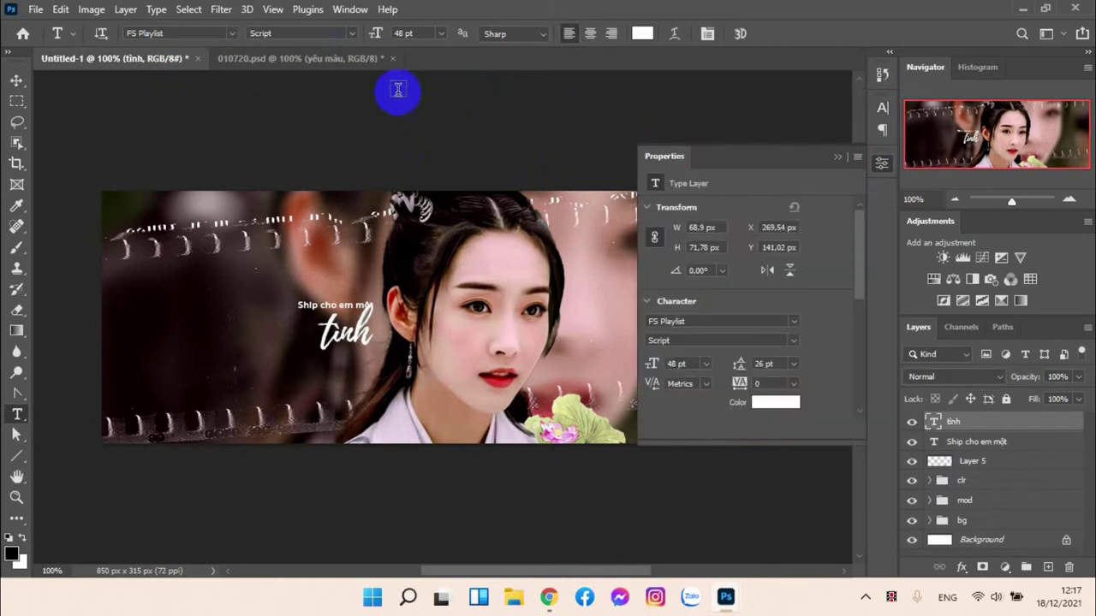
Step: Rotate the "tình" text in Untitled-1 to -15°, matching the "yêu màu" layer in 010720.psd
left_click(261, 60)
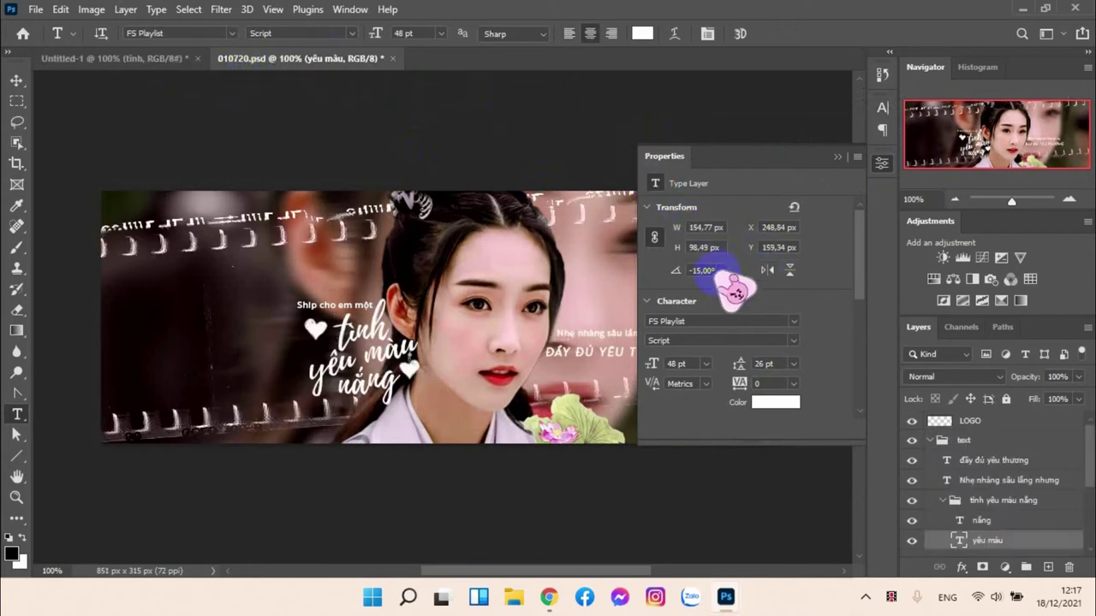
left_click(163, 59)
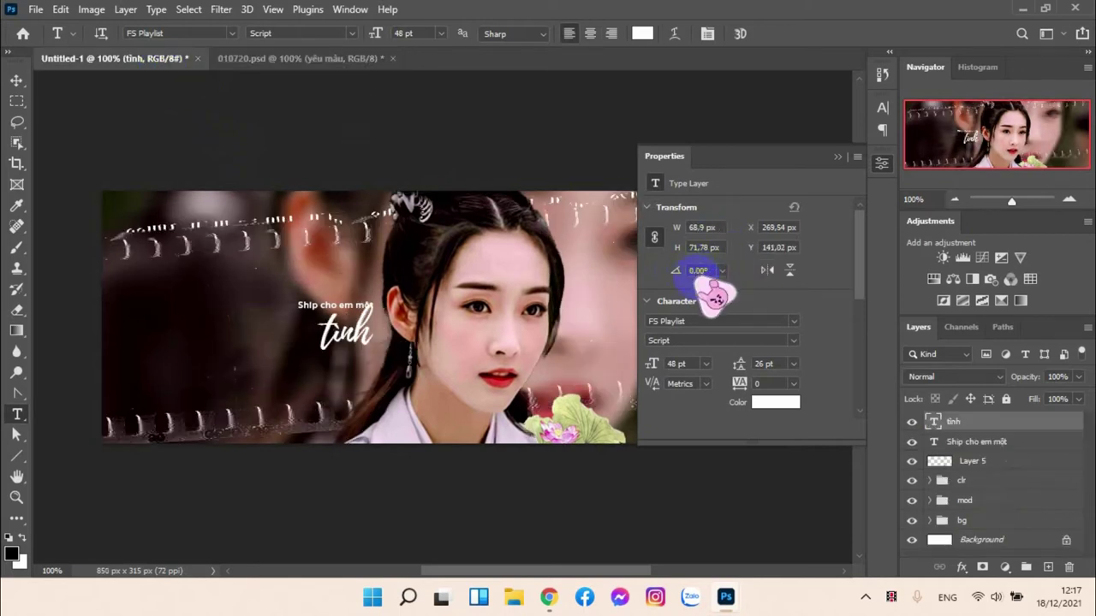
left_click(778, 227)
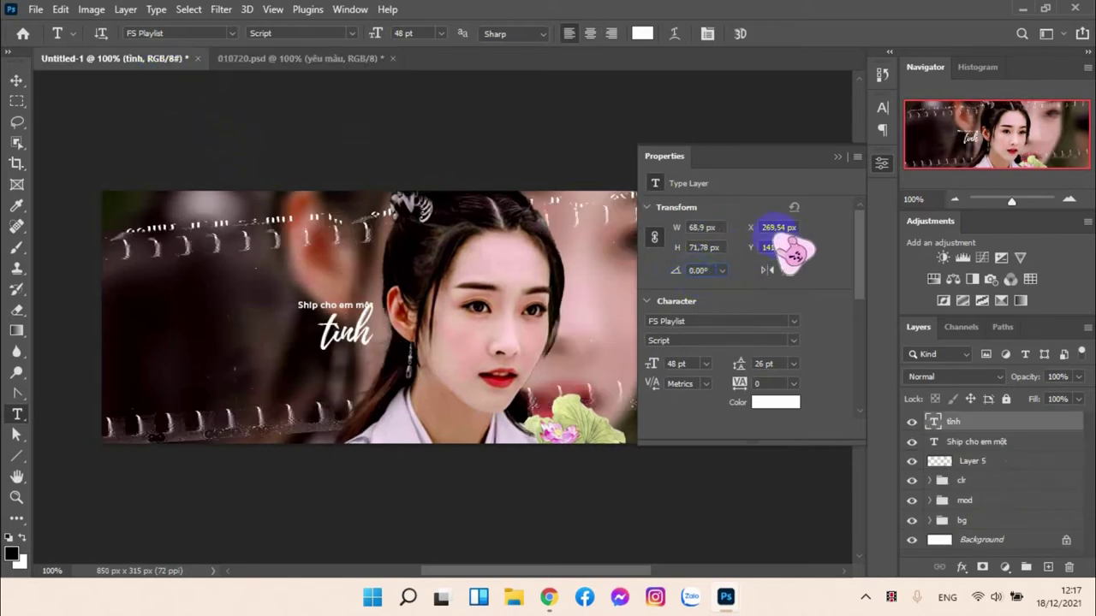
type("-15")
Step: Place the "tình" text in Untitled-1 at X 248,84 px, Y 159,34 px, copied from the "yêu màu" layer in 010720.psd
left_click(343, 65)
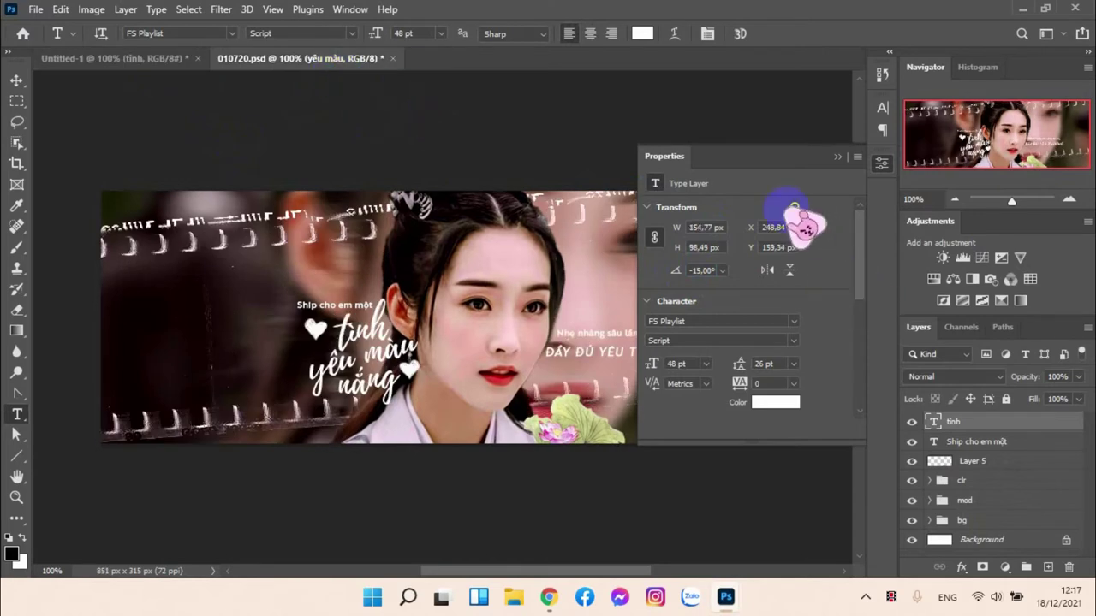
left_click_drag(759, 226, 814, 227)
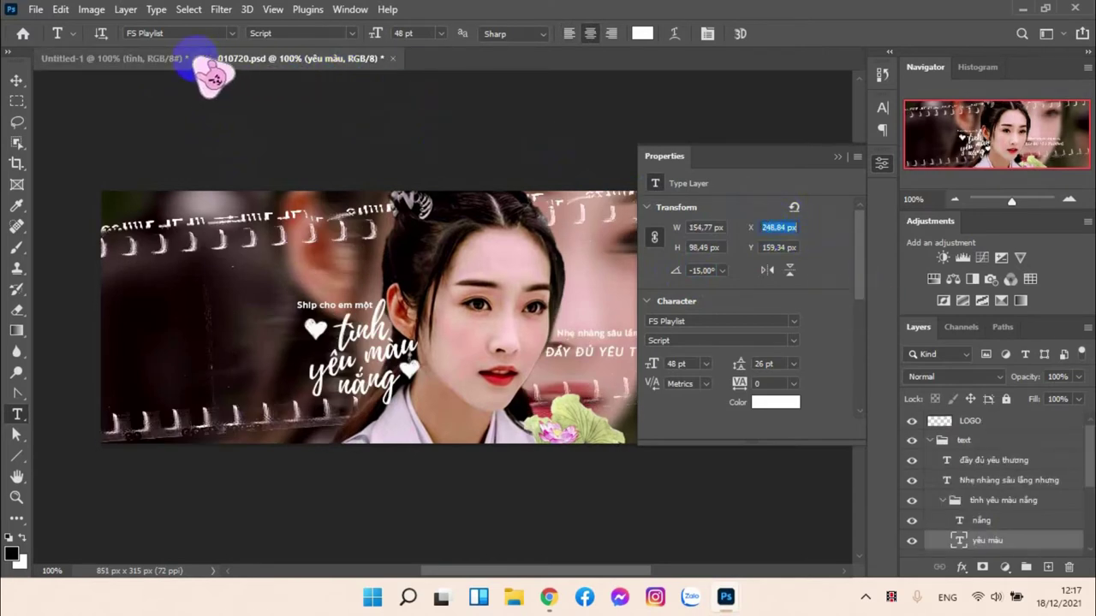
left_click(183, 58)
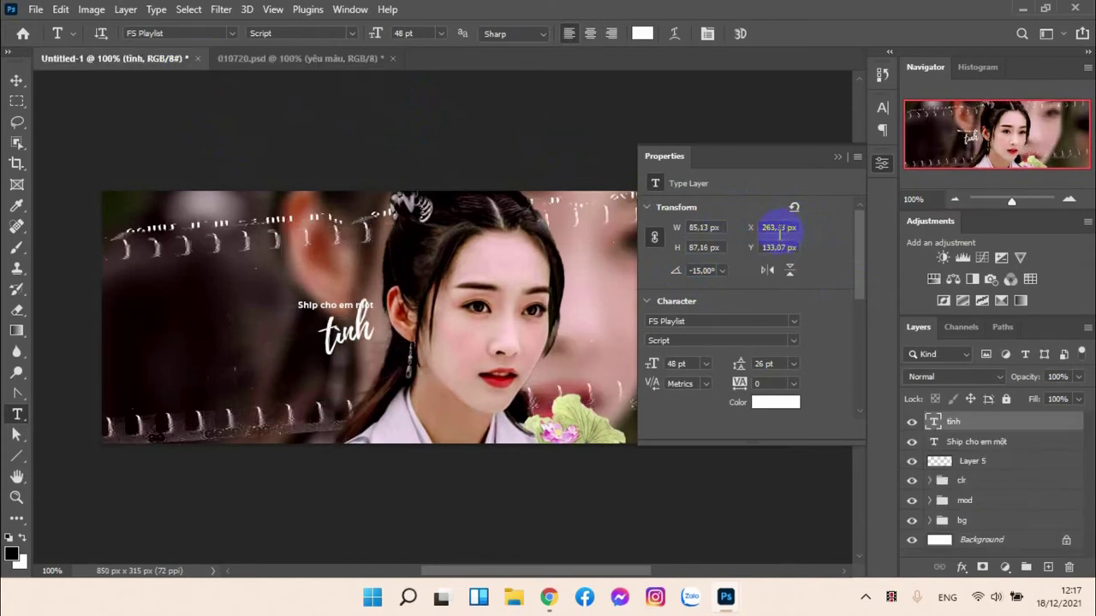
left_click_drag(794, 228, 736, 227)
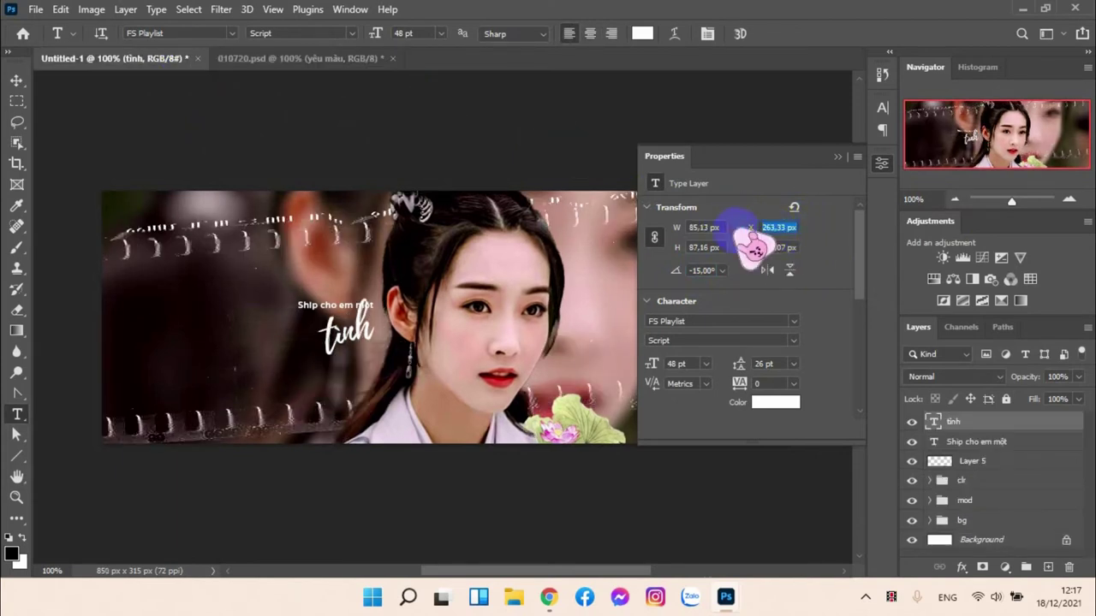
type("248,84")
key("Return")
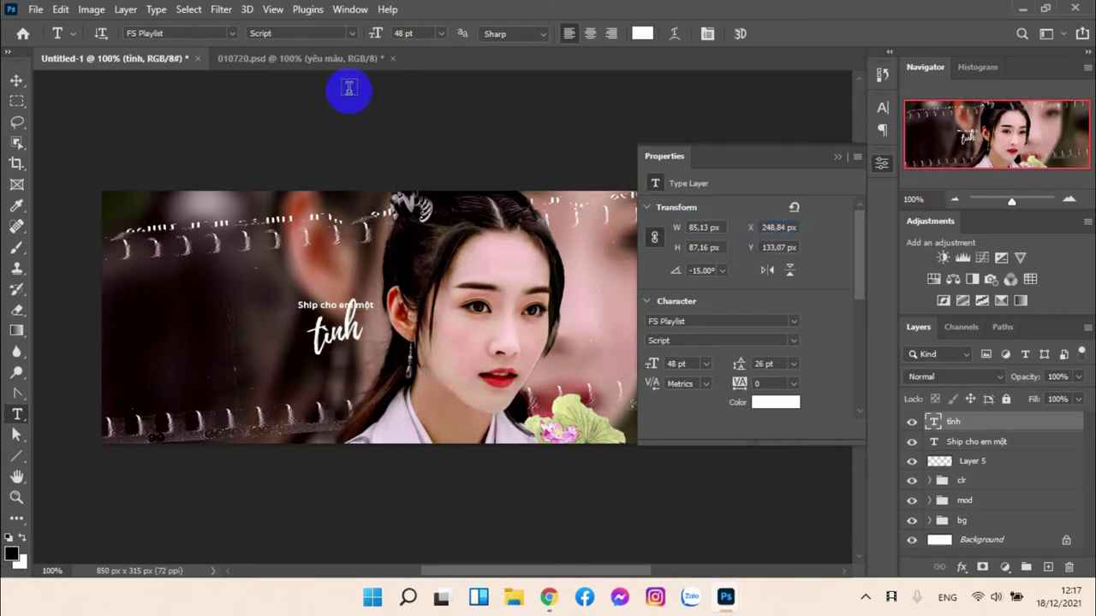
left_click(310, 59)
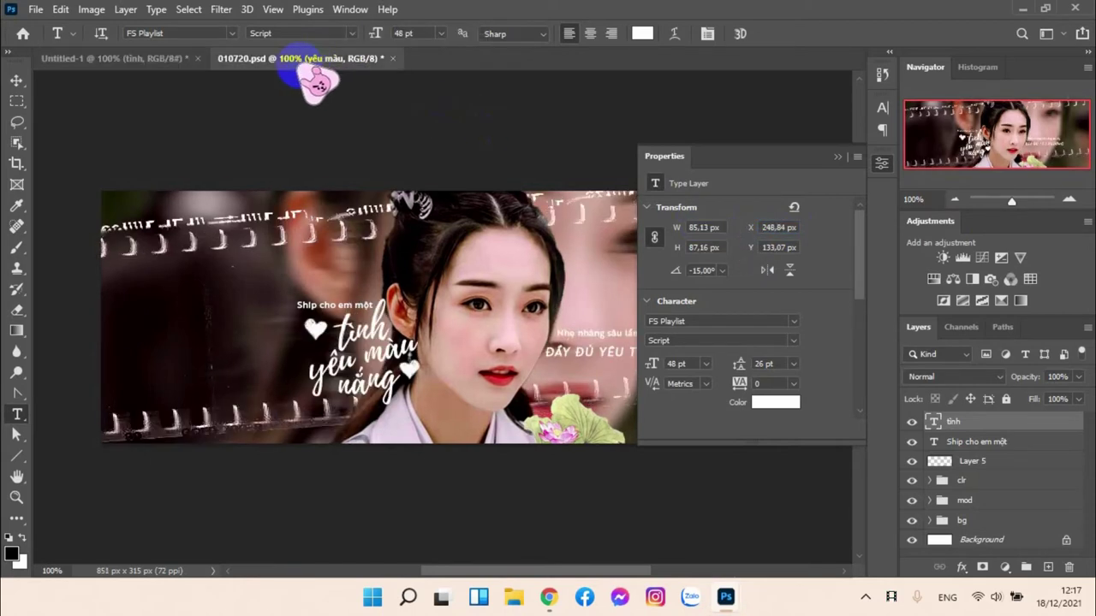
left_click(120, 58)
left_click(782, 248)
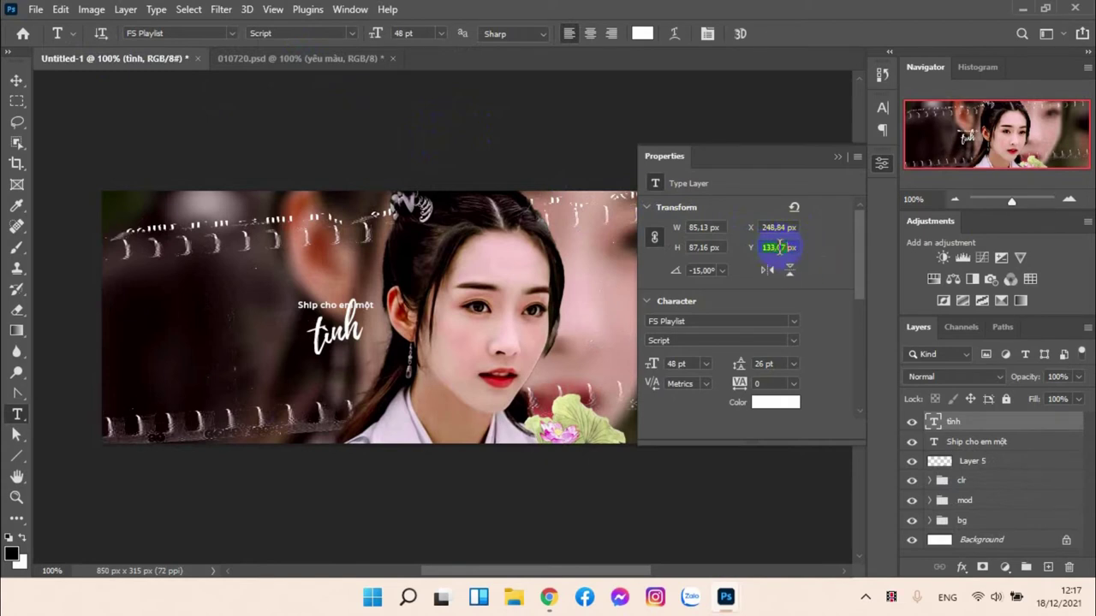
type("159px")
key("Return")
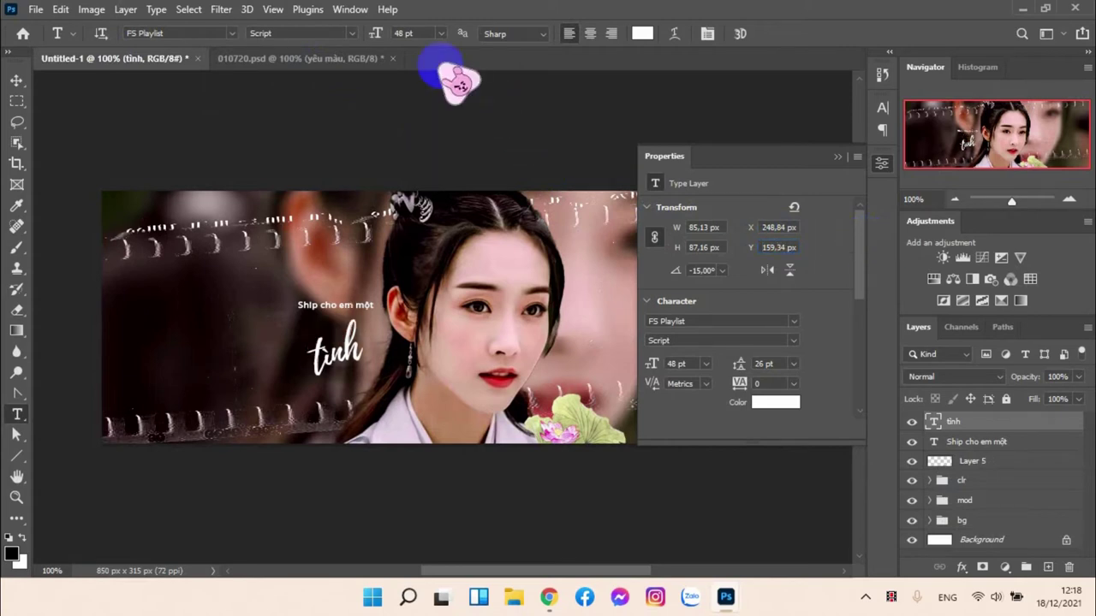
Step: Try scaling the "tình" text proportionally to a width of 155 px and reset its font size to 48 pt
left_click(332, 60)
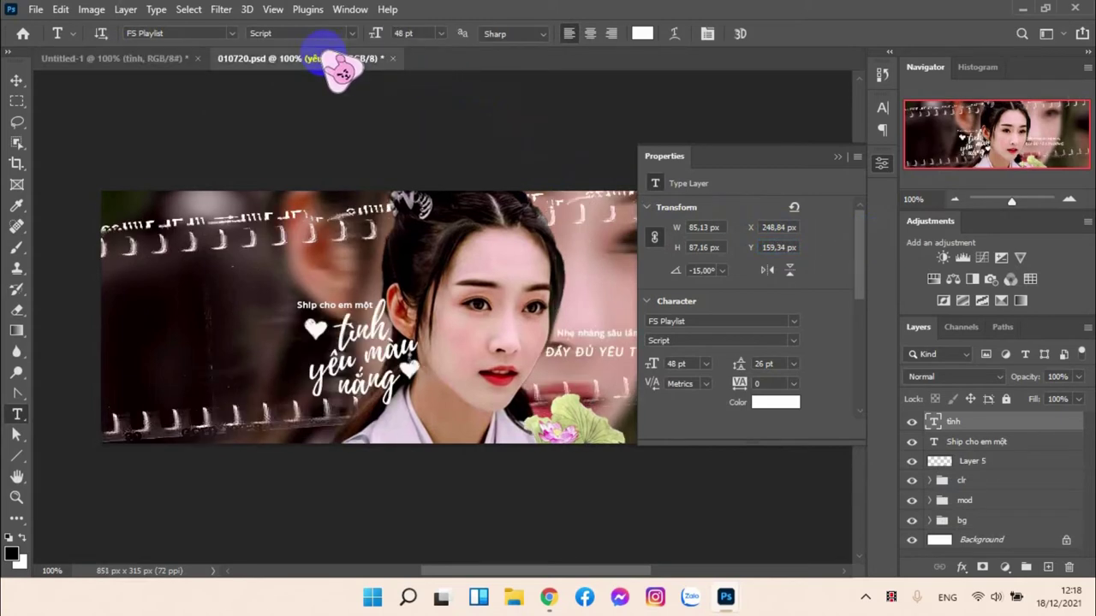
left_click(692, 228)
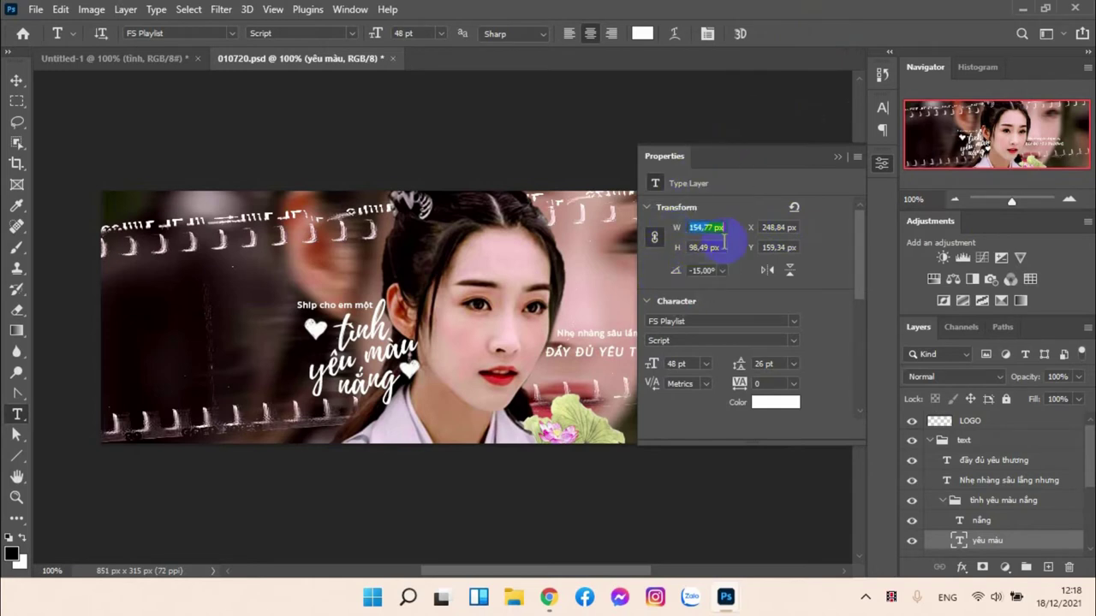
left_click(85, 58)
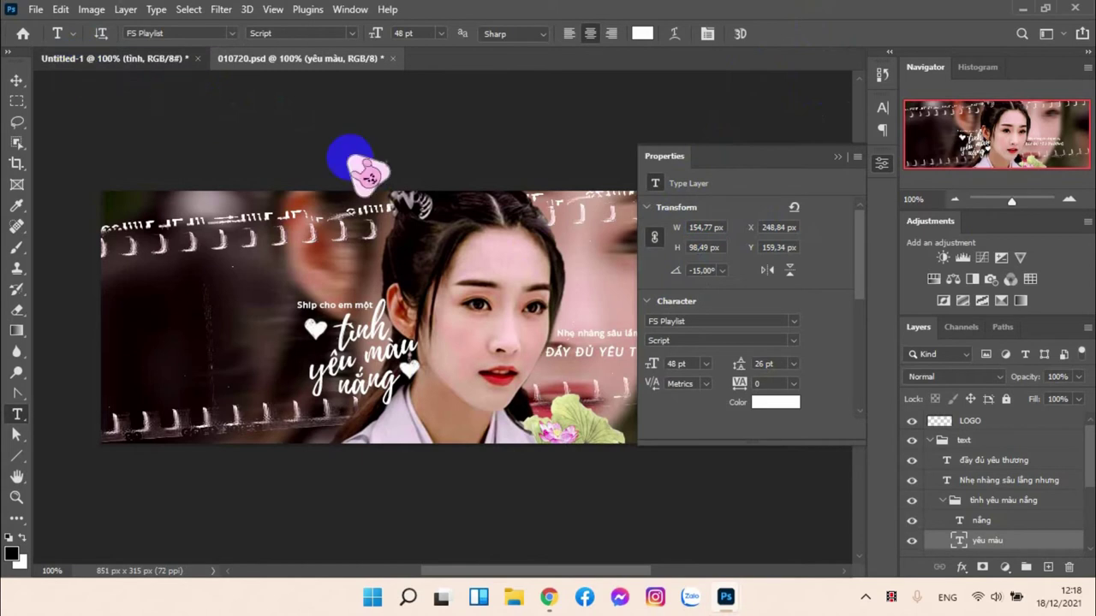
left_click(719, 228)
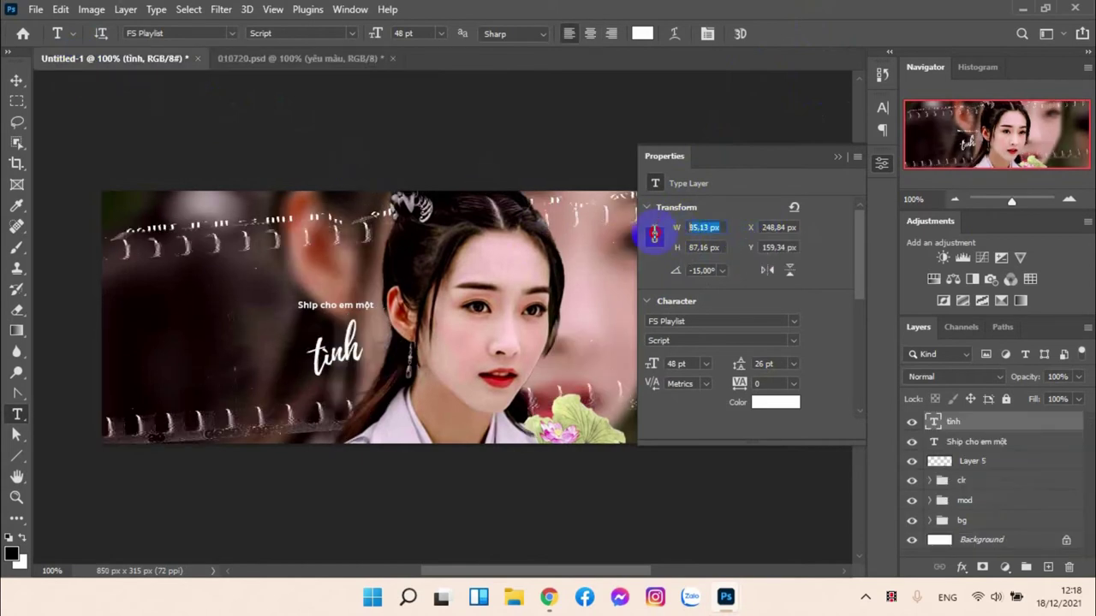
type("154")
left_click(654, 237)
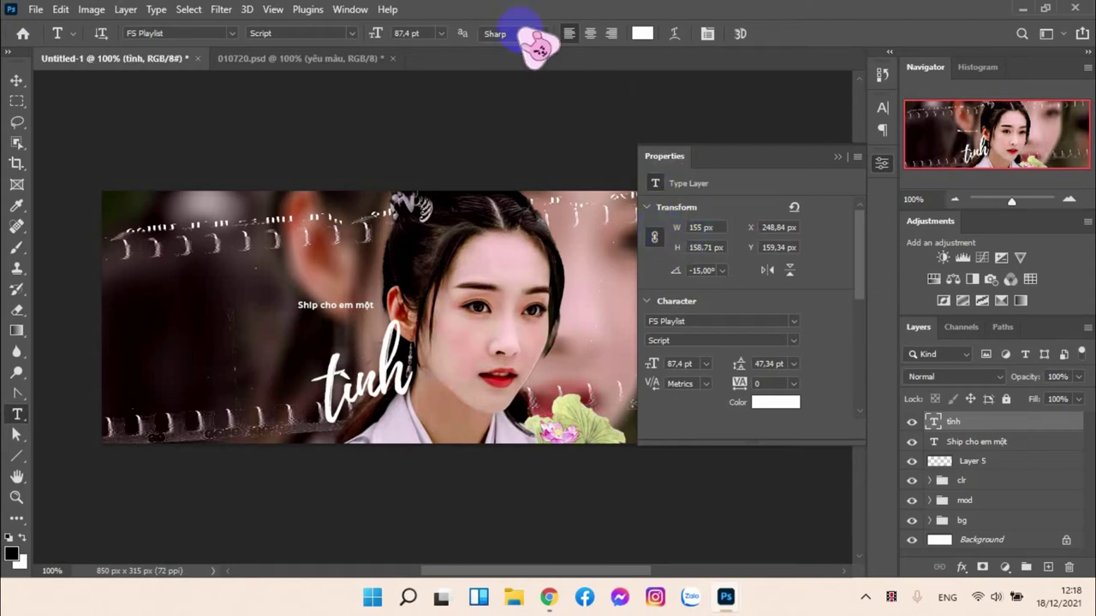
left_click(440, 33)
left_click(418, 213)
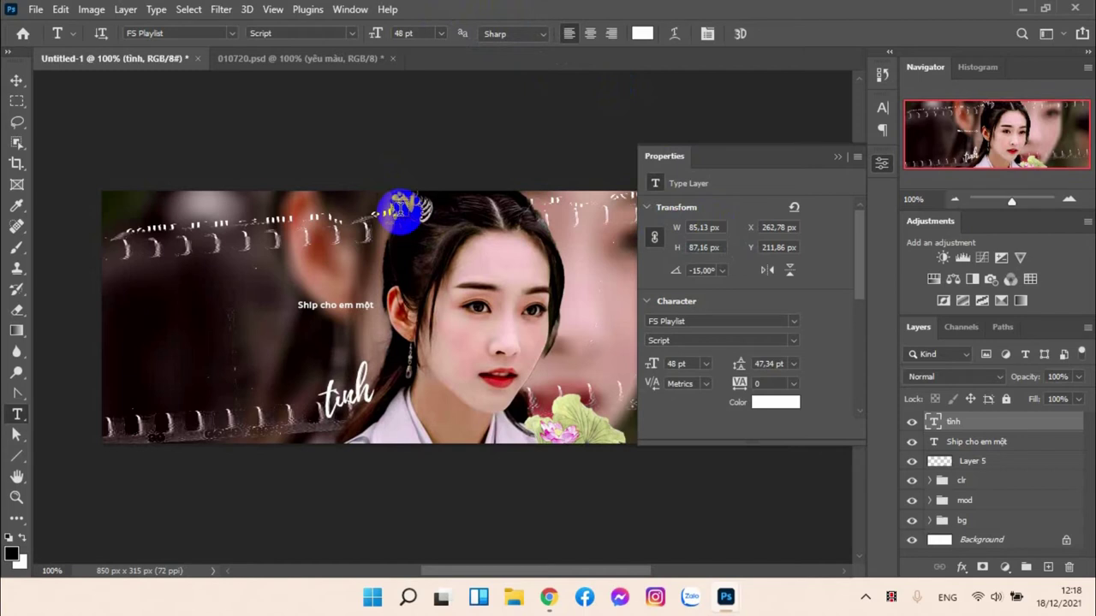
Step: Check the "yêu màu" text settings in 010720.psd and set the leading of the "tình" text in Untitled-1 to 26 pt
left_click(347, 60)
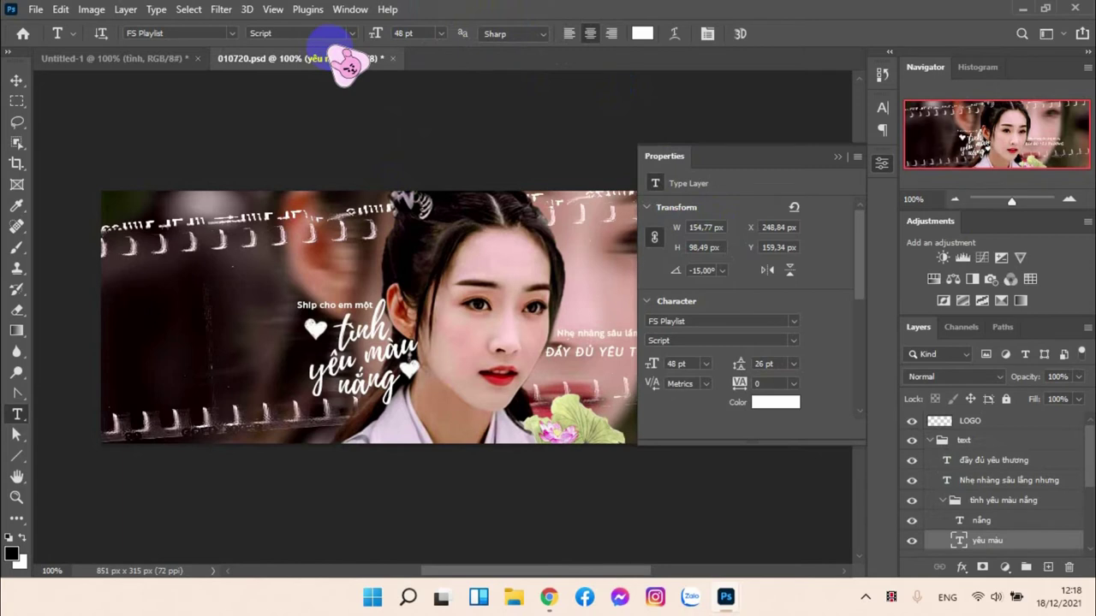
left_click(124, 60)
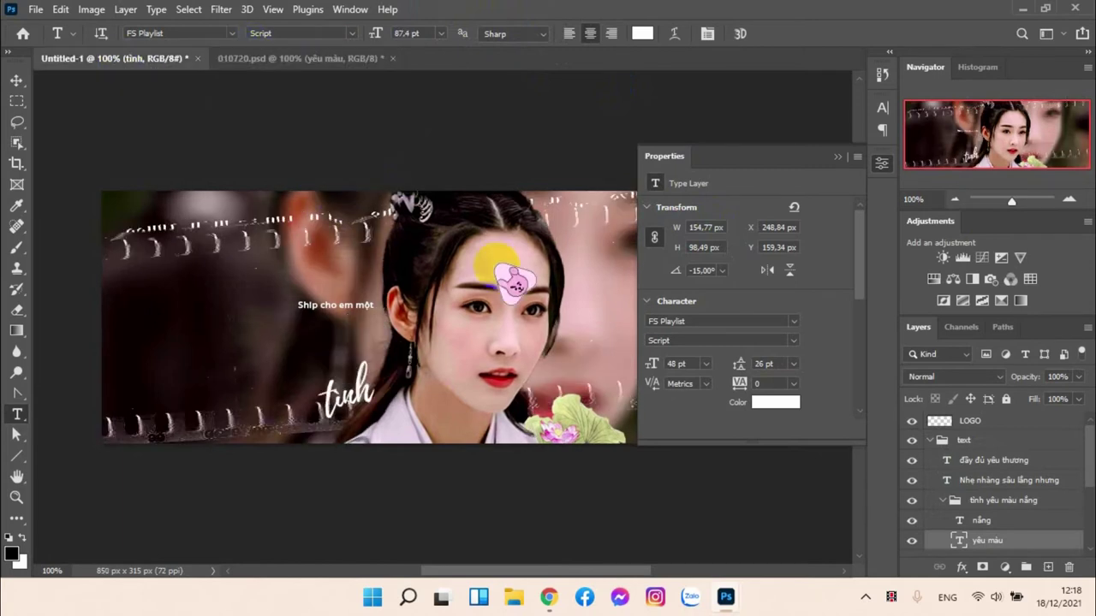
left_click(779, 360)
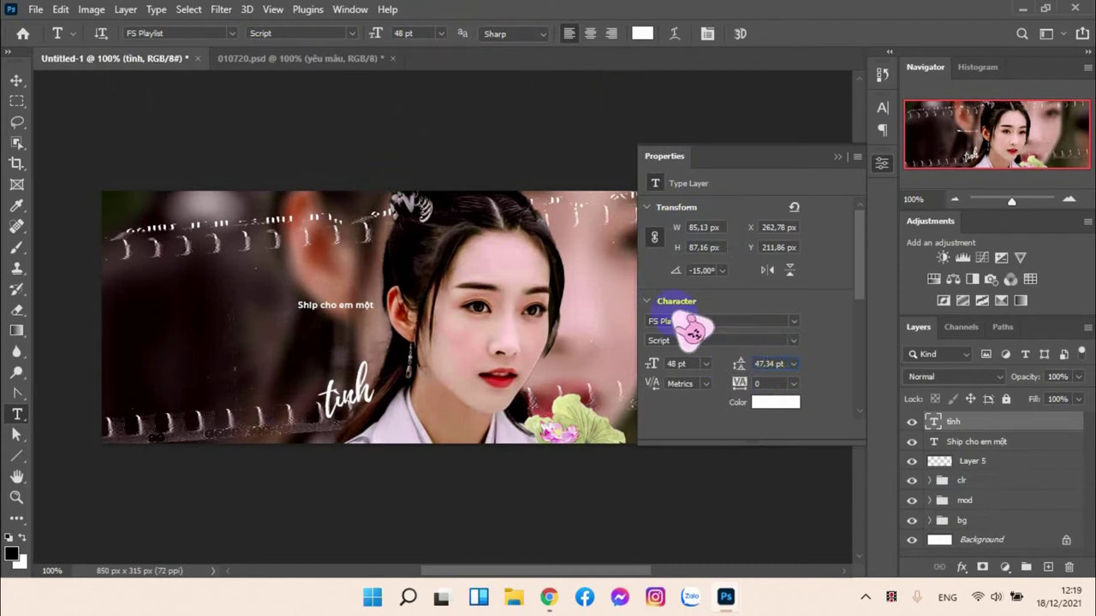
type("26")
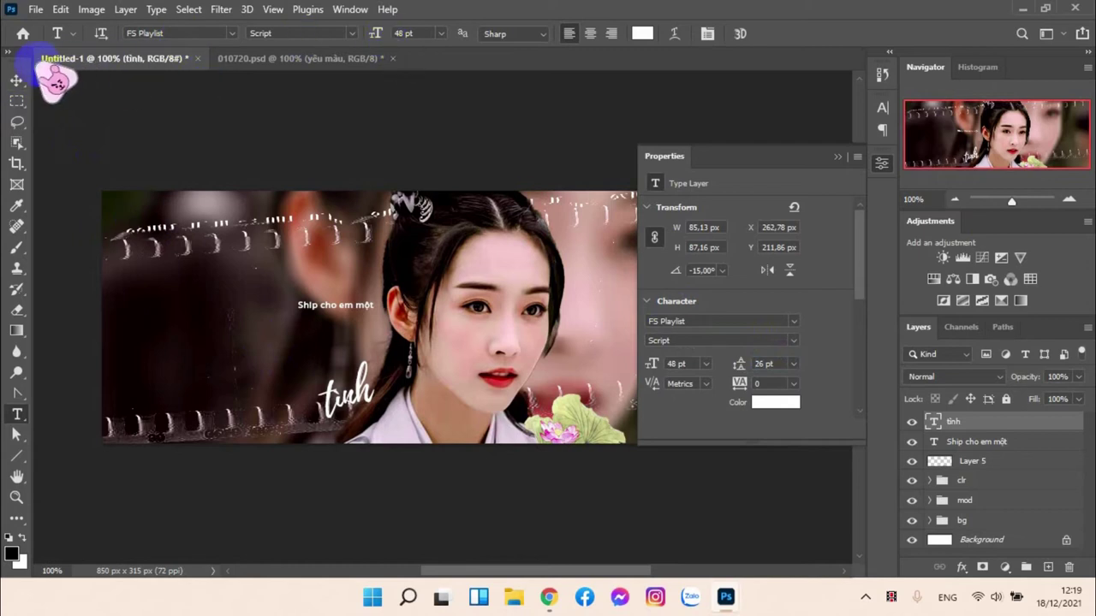
Step: Move the "tình" text up beneath the end of "Ship cho em một", to about X 285 px, Y 135 px
left_click(16, 80)
left_click_drag(353, 409, 372, 339)
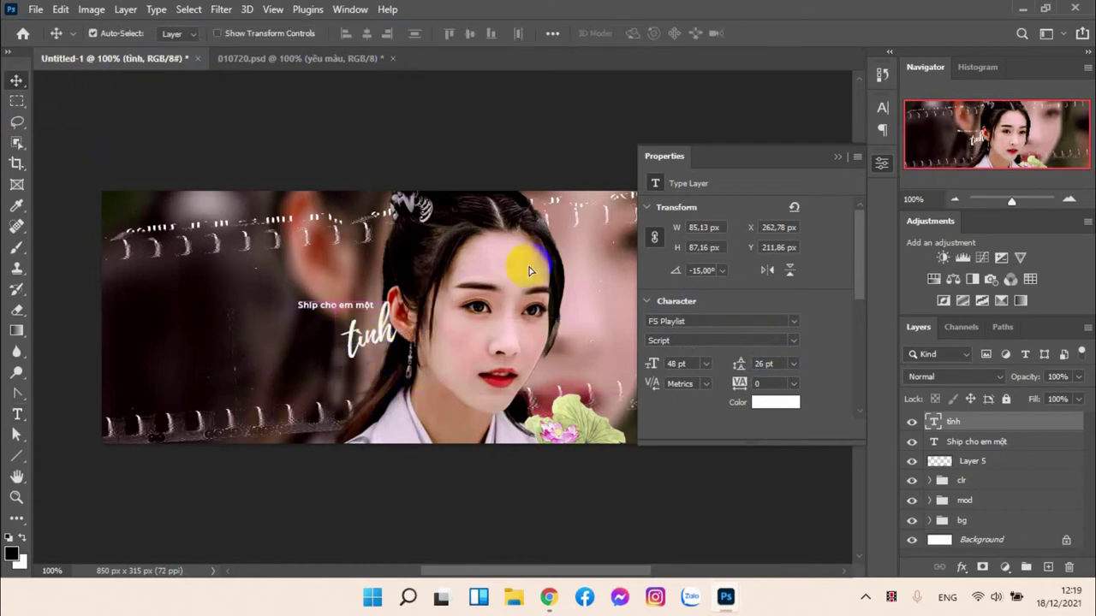
key("Left")
key("Left")
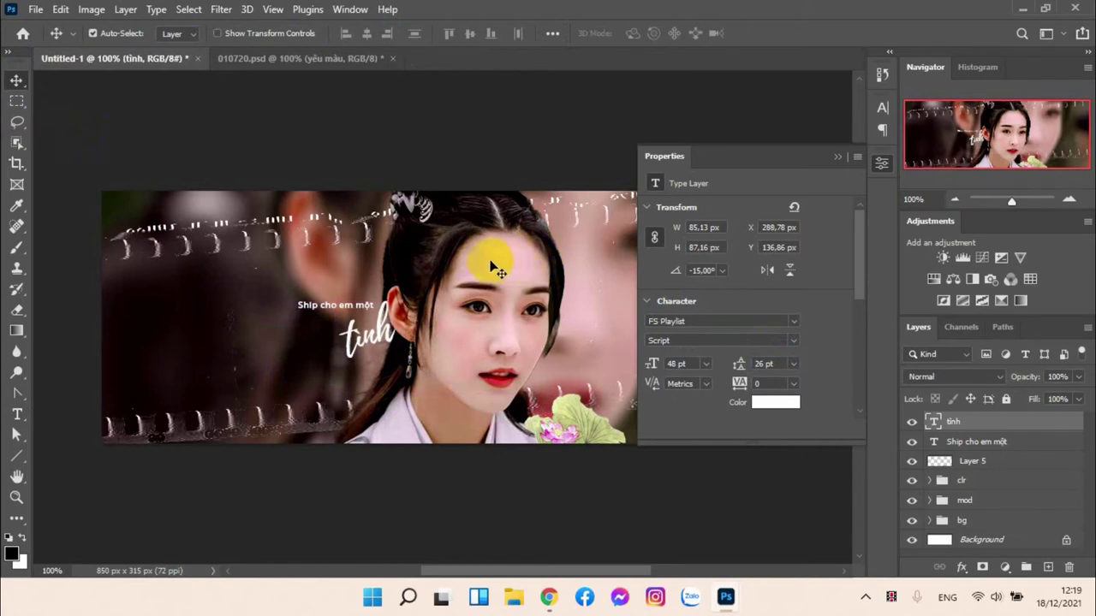
key("Left")
key("Left")
key("Left")
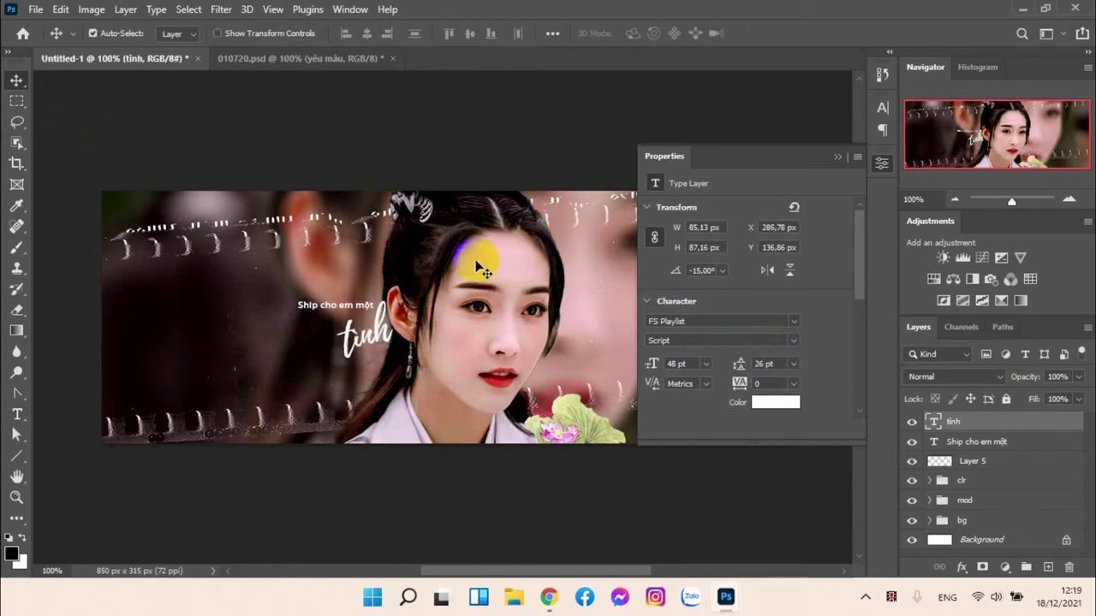
key("Up")
key("Up")
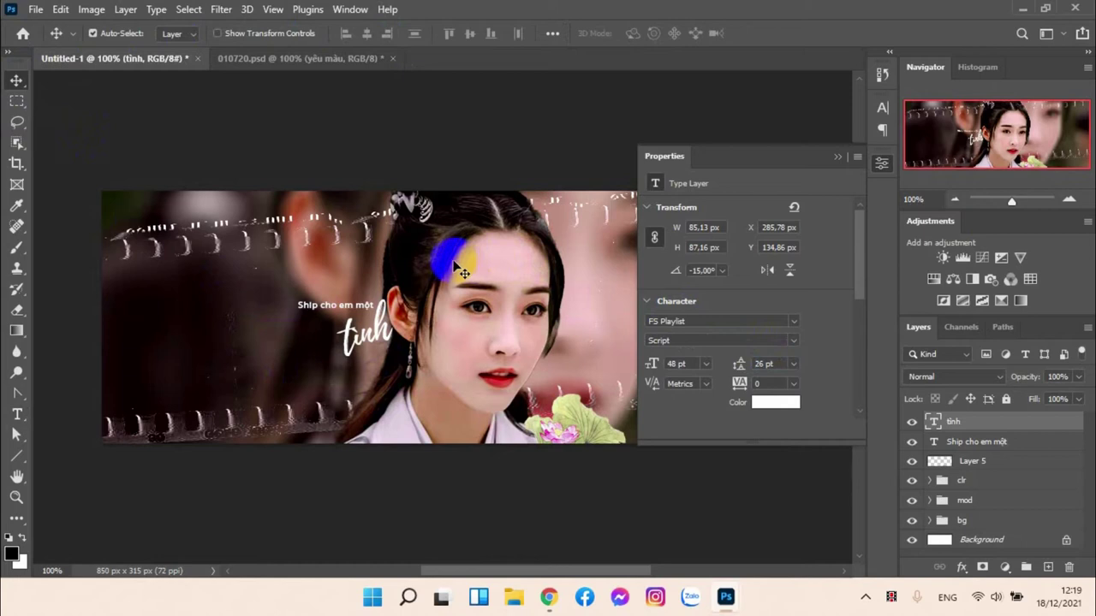
Step: Compare the "tình" text's placement with 010720.psd and nudge it up to about Y 129 px in Untitled-1
left_click(260, 60)
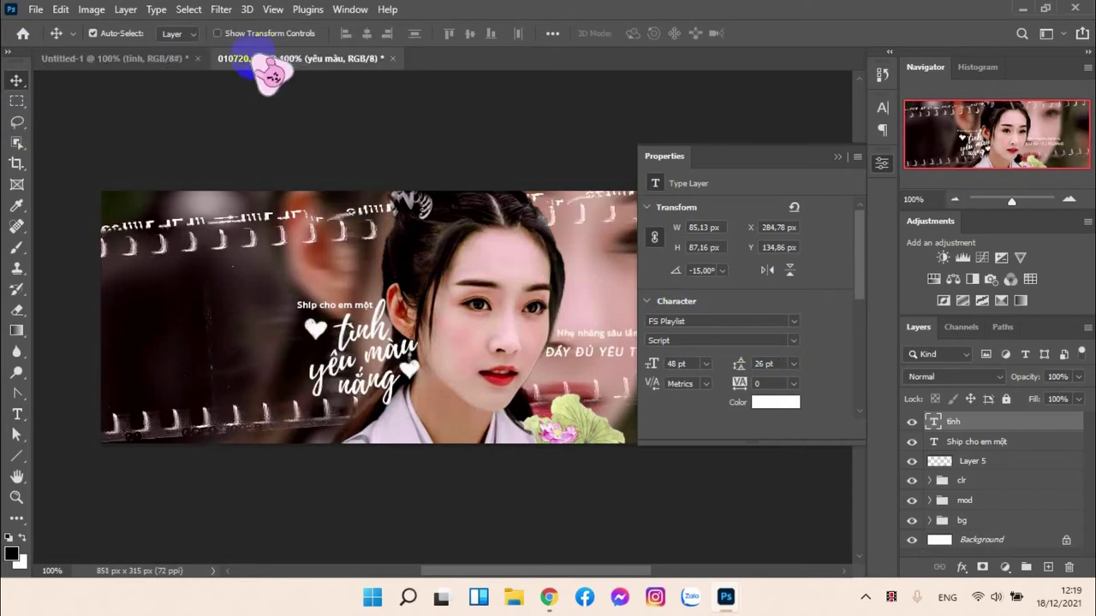
left_click(147, 62)
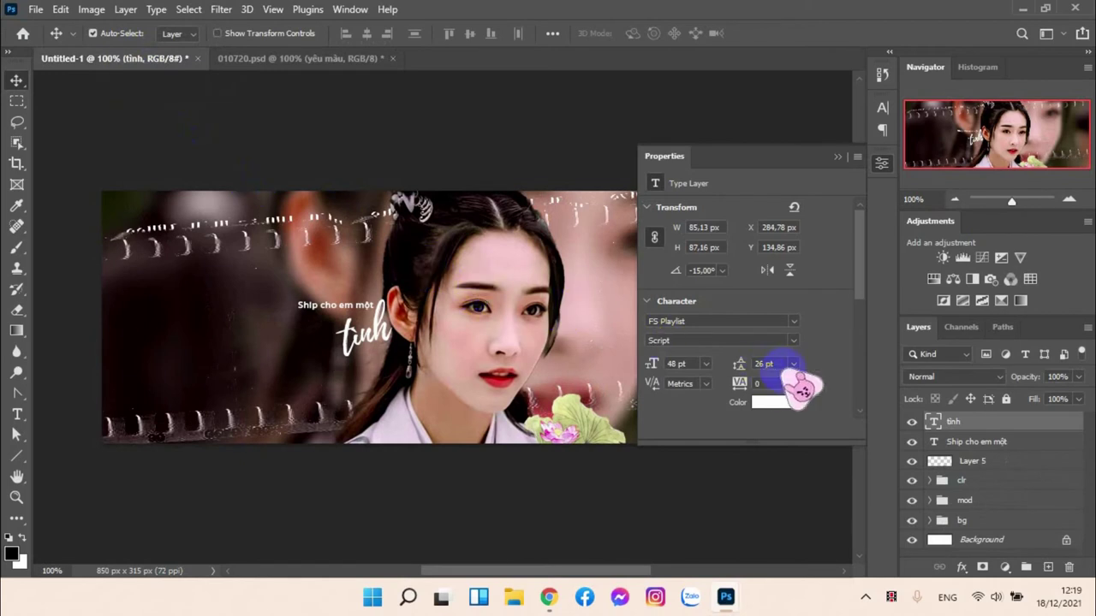
key("Up")
key("Up")
key("Up")
key("Up")
key("Up")
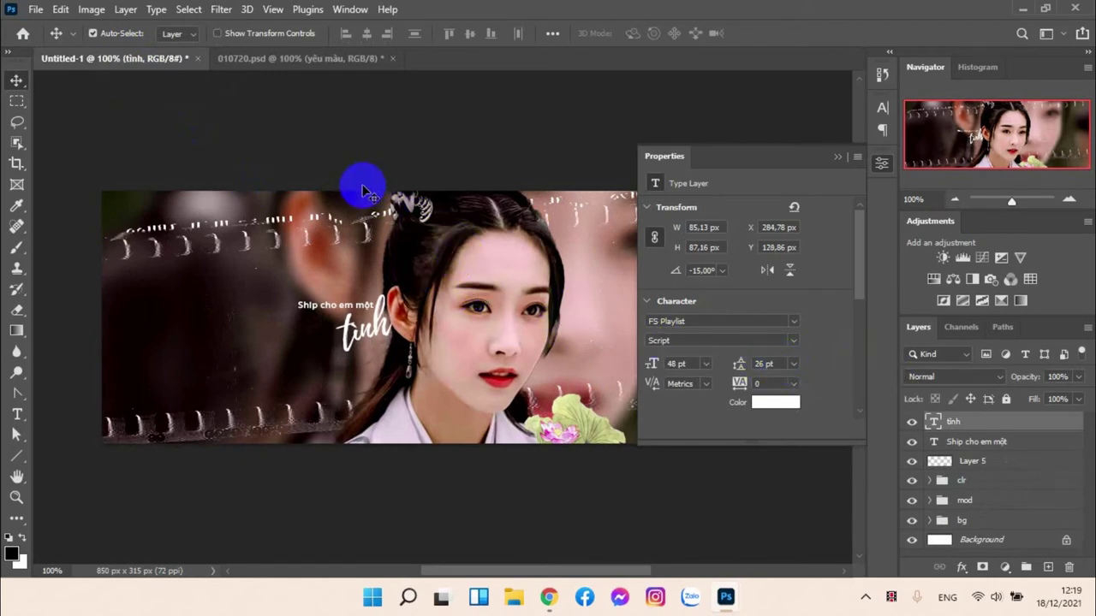
left_click(257, 59)
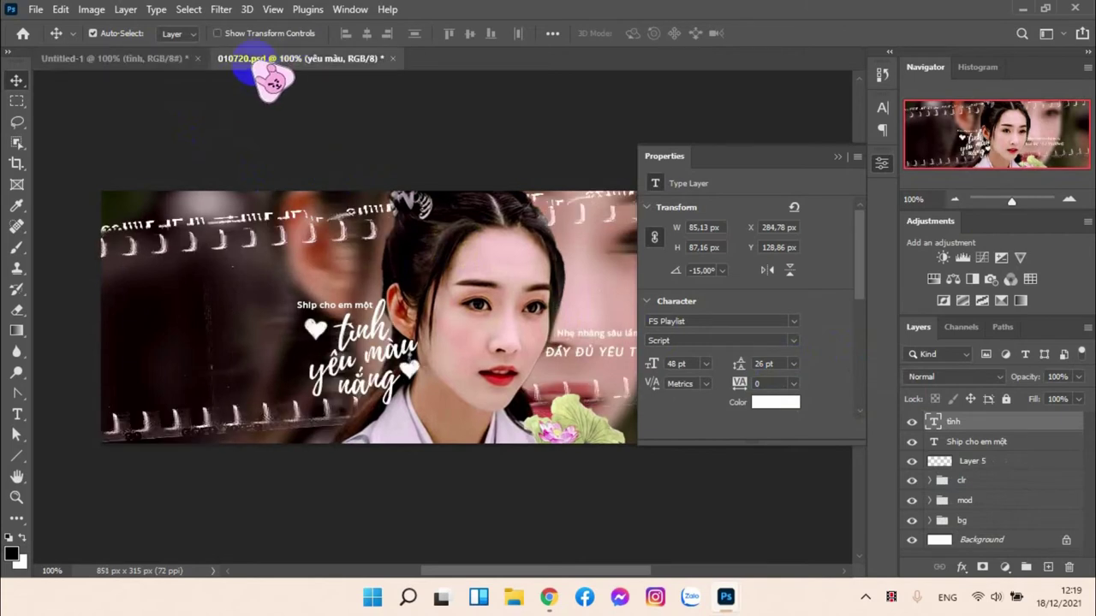
left_click(140, 63)
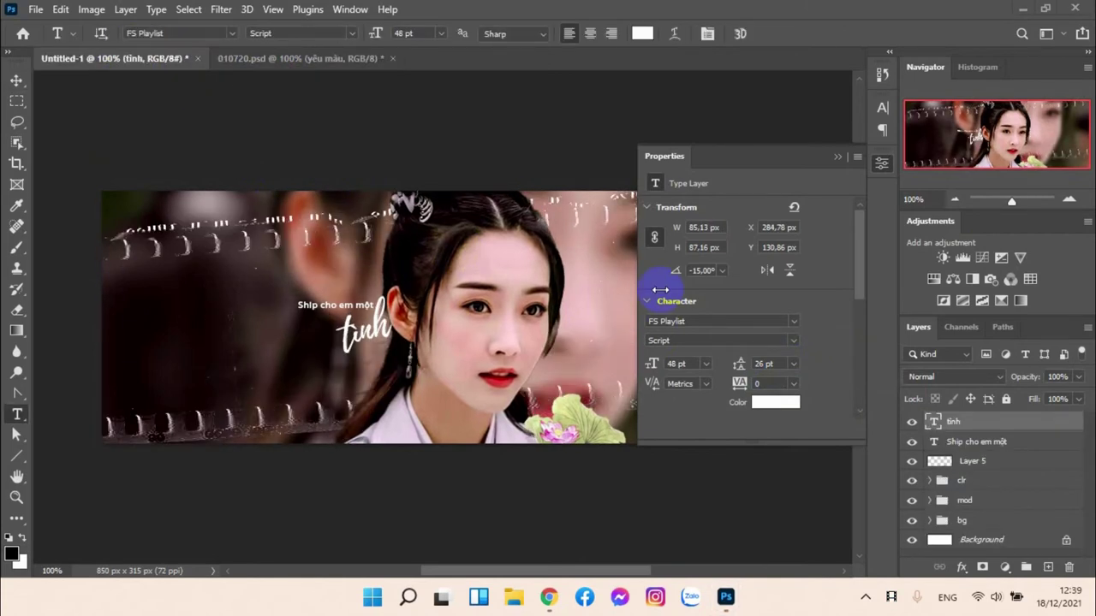
Step: Following the 010720.psd layout, add the text "yêu màu" below "tình" in Untitled-1 at a font size of 48 pt
left_click(291, 59)
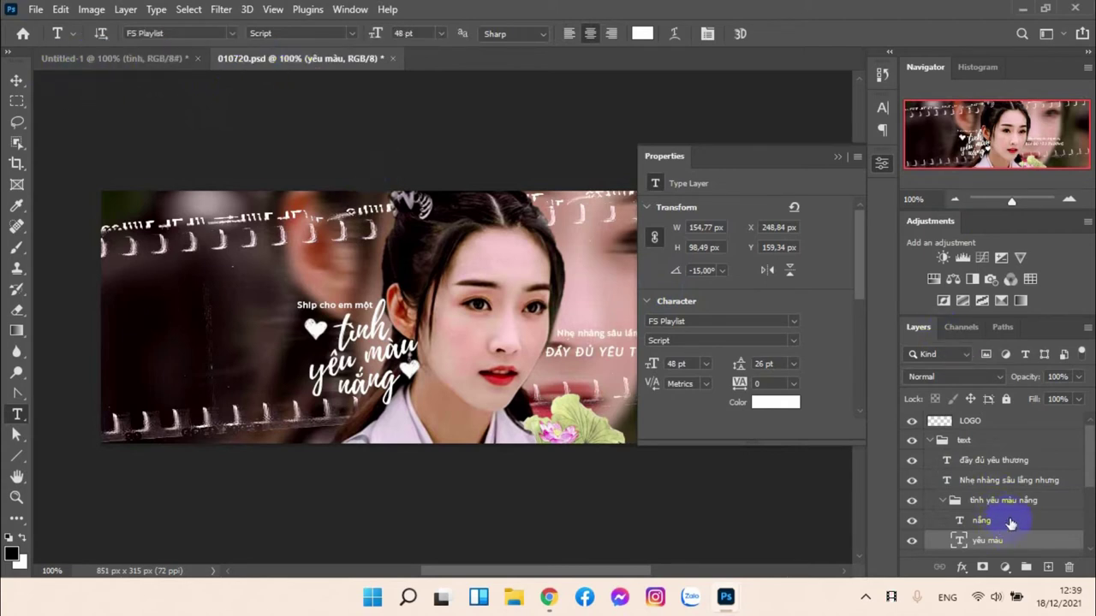
scroll(1012, 524, "down", 1)
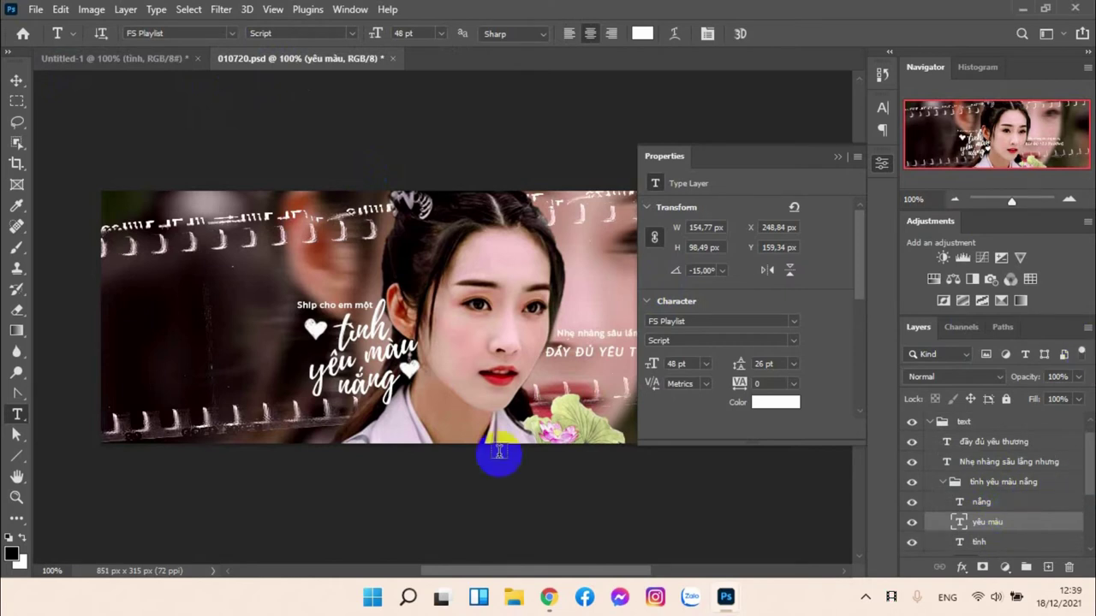
left_click(127, 62)
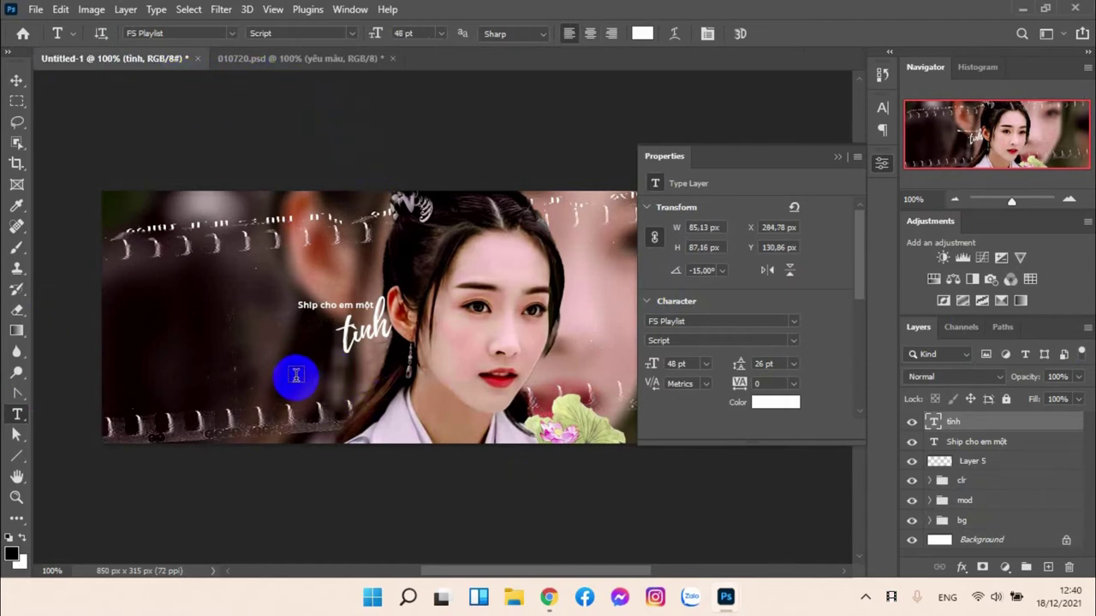
left_click(296, 375)
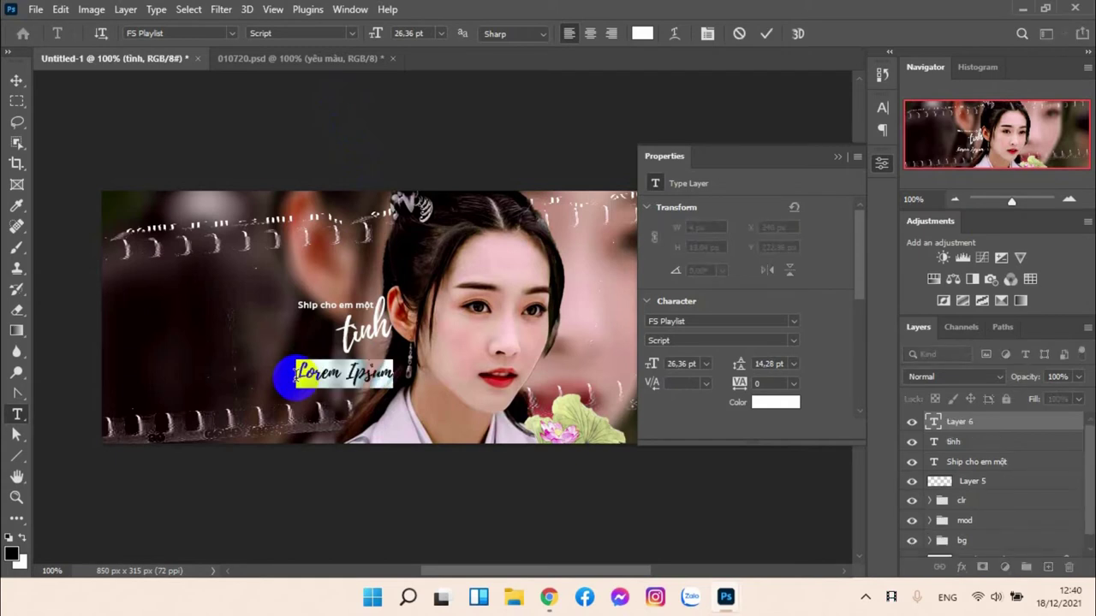
left_click(296, 374)
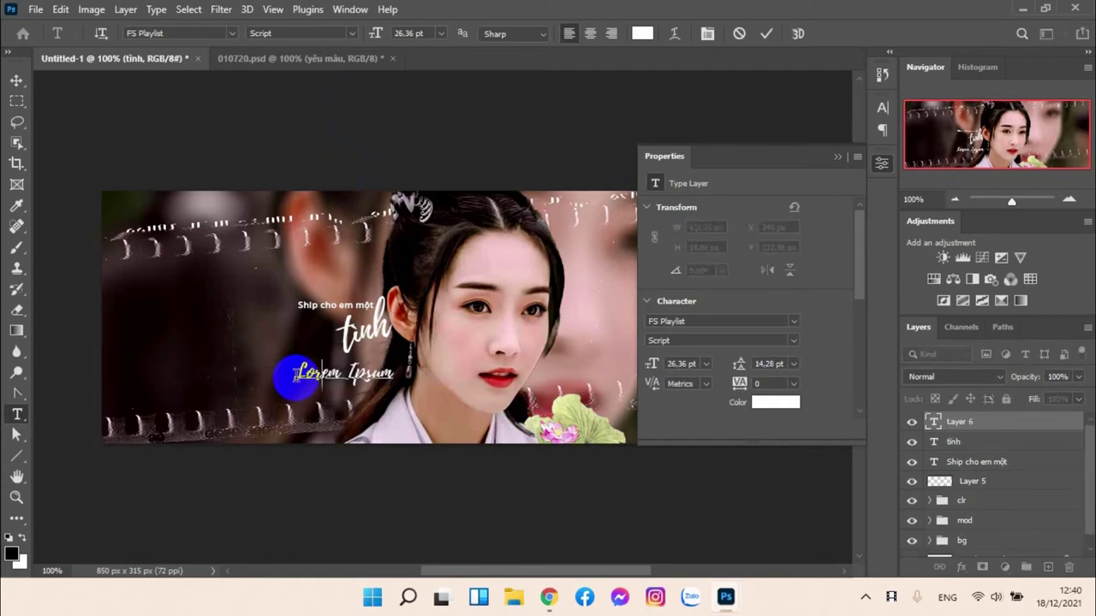
key("ctrl+a")
type("yêu mau")
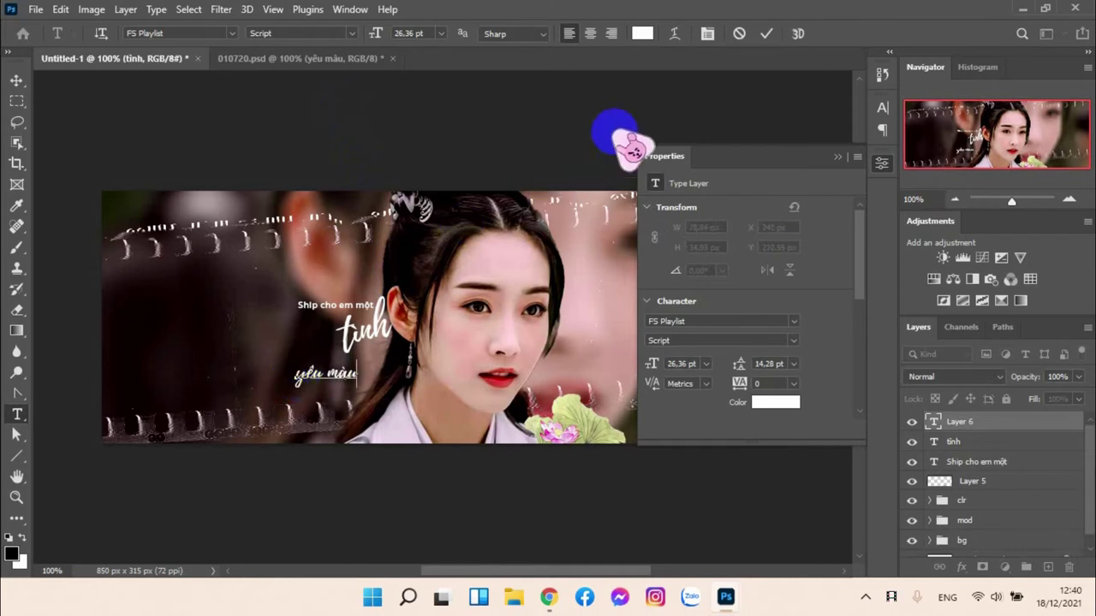
left_click(766, 36)
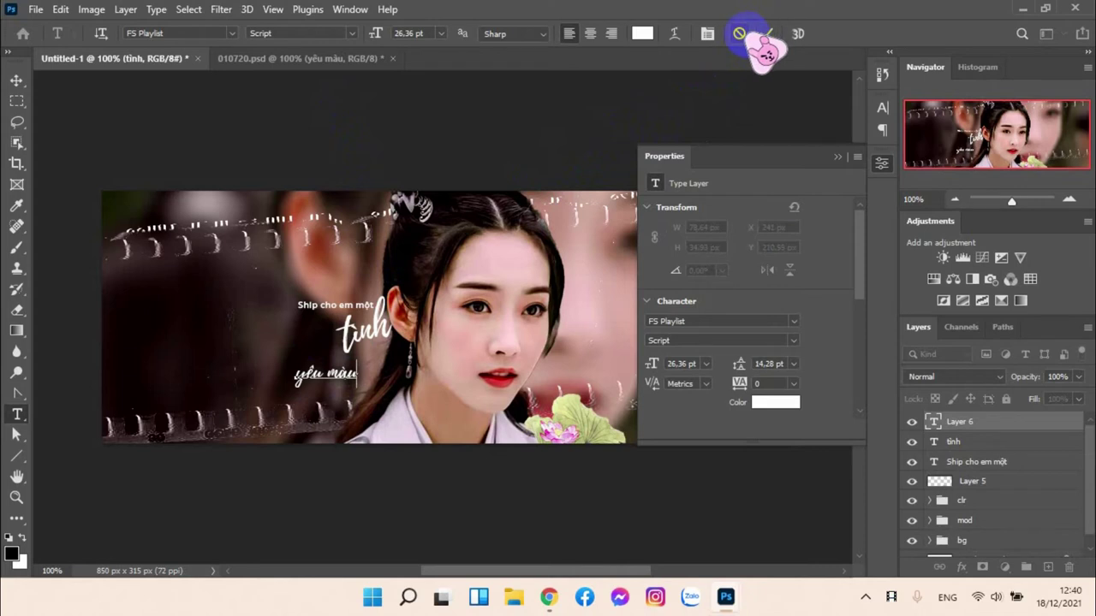
left_click(769, 34)
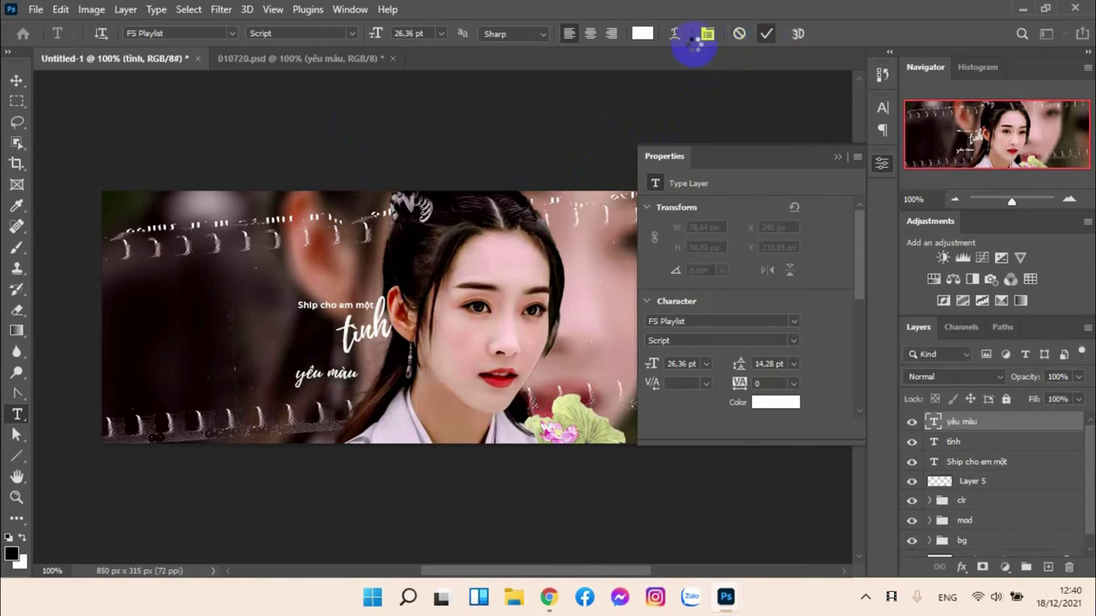
left_click(442, 33)
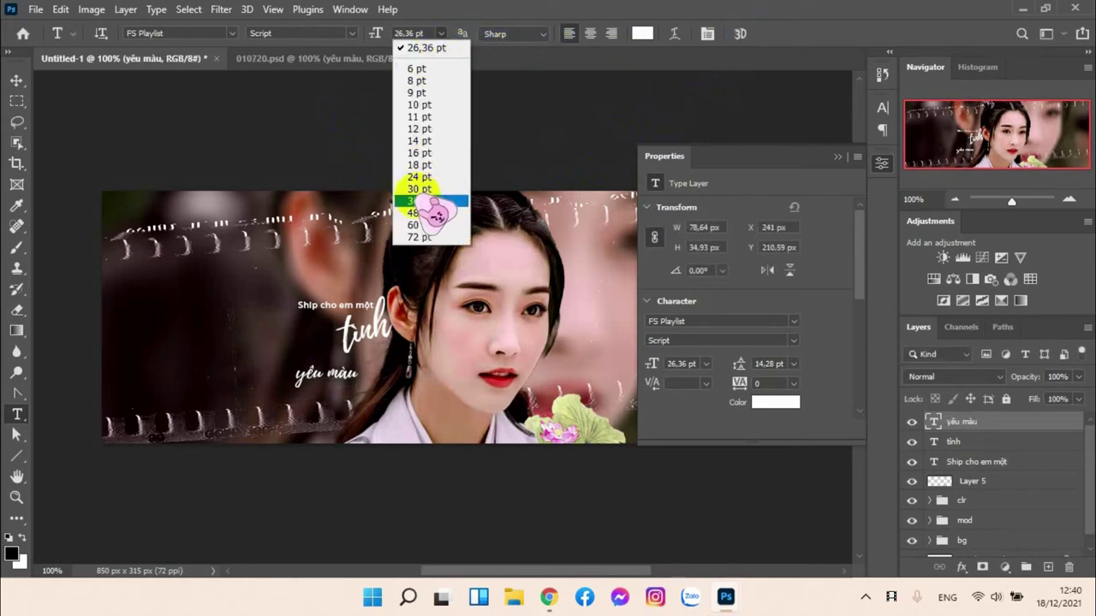
left_click(420, 213)
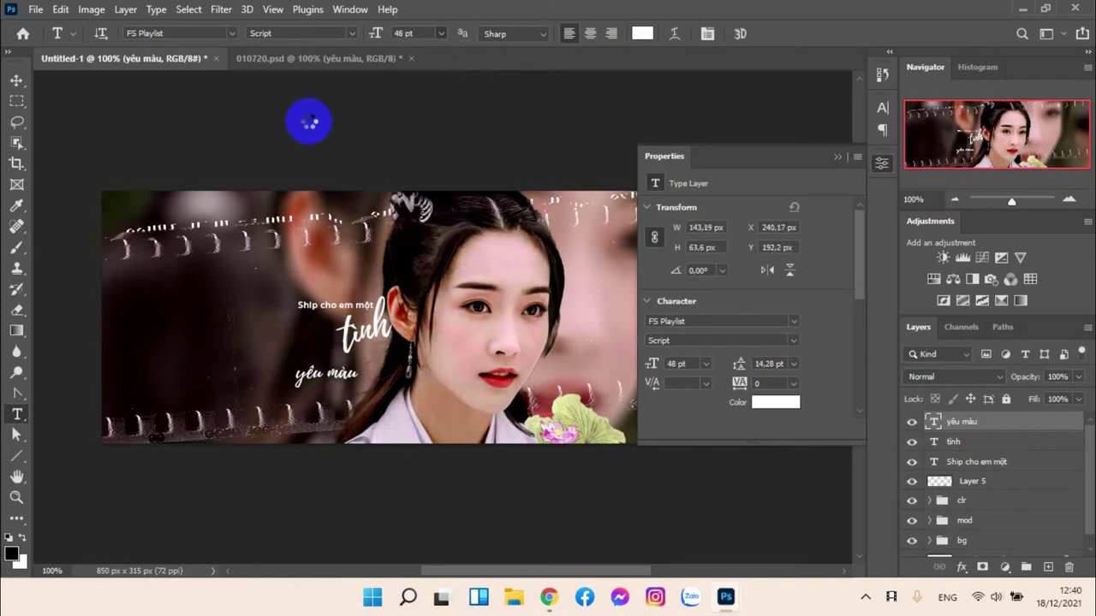
Step: Check the rotation angle of the "tình" text layer in 010720.psd
left_click(268, 59)
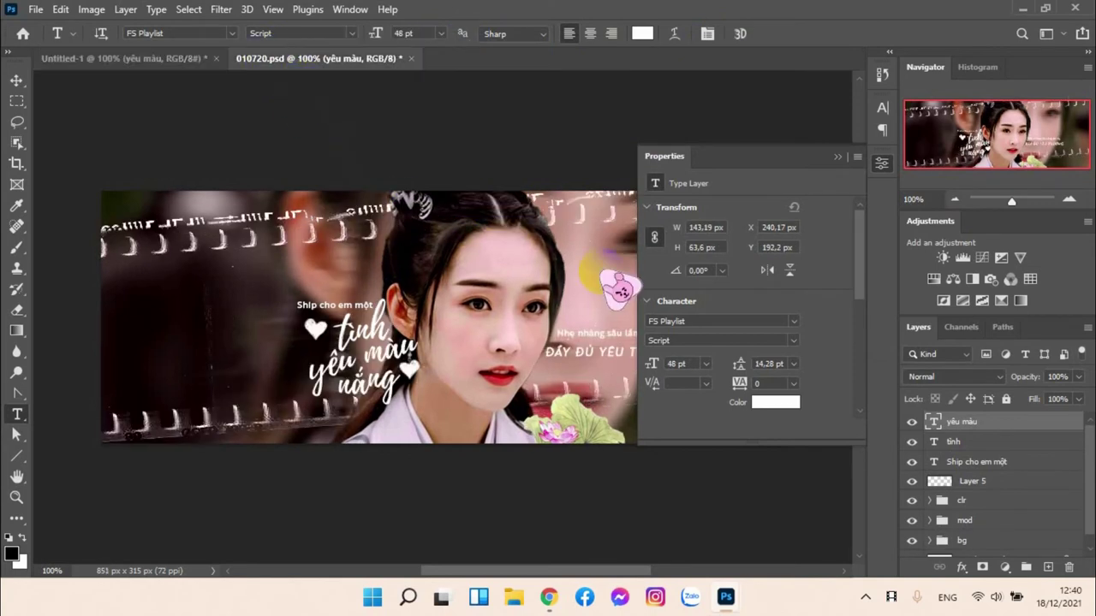
scroll(977, 525, "down", 2)
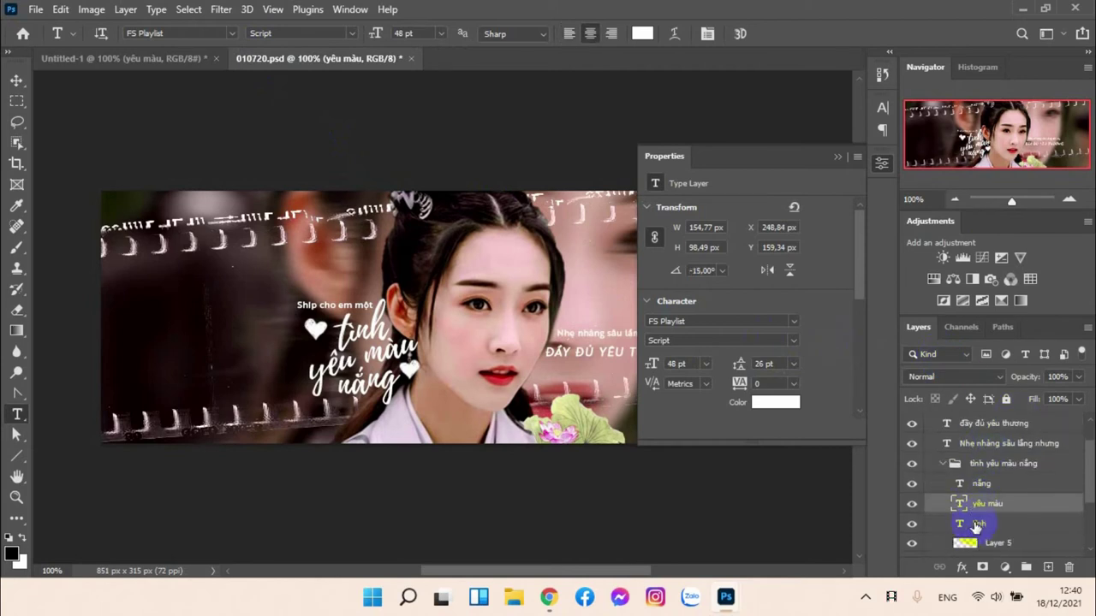
left_click(976, 526)
left_click(976, 526)
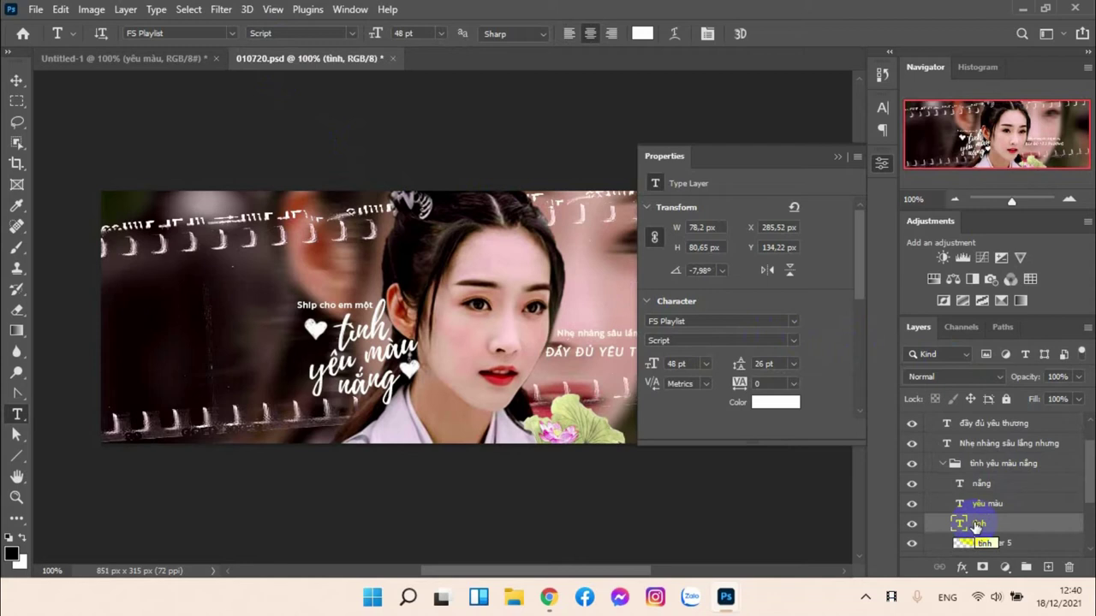
Step: Set the rotation of the "tình" text layer in Untitled-1 to 7.98°
left_click_drag(982, 528, 983, 441)
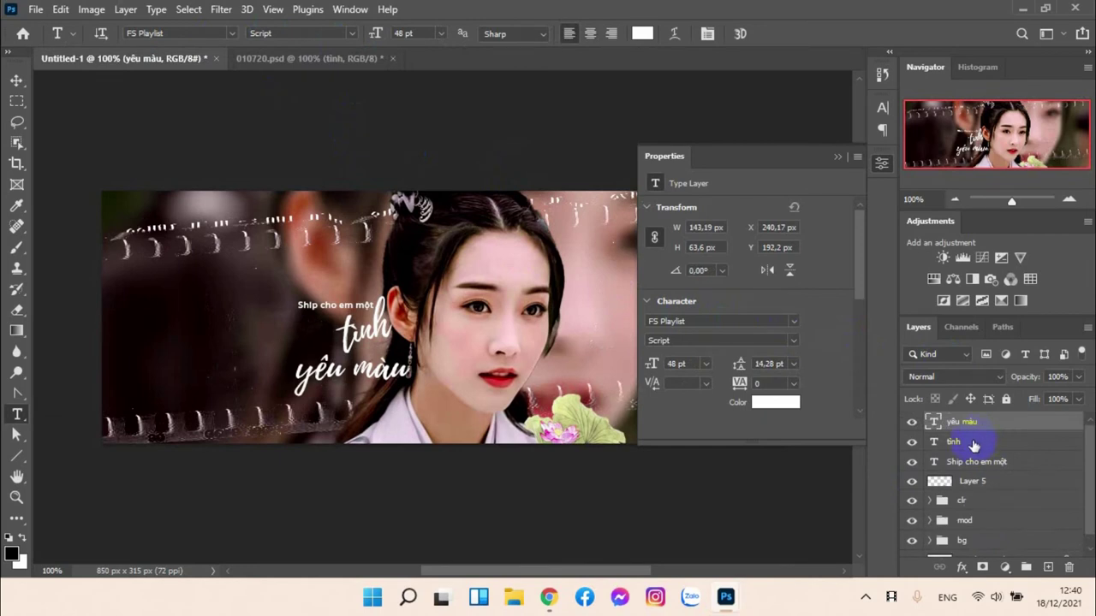
left_click(716, 270)
left_click(722, 270)
left_click(702, 270)
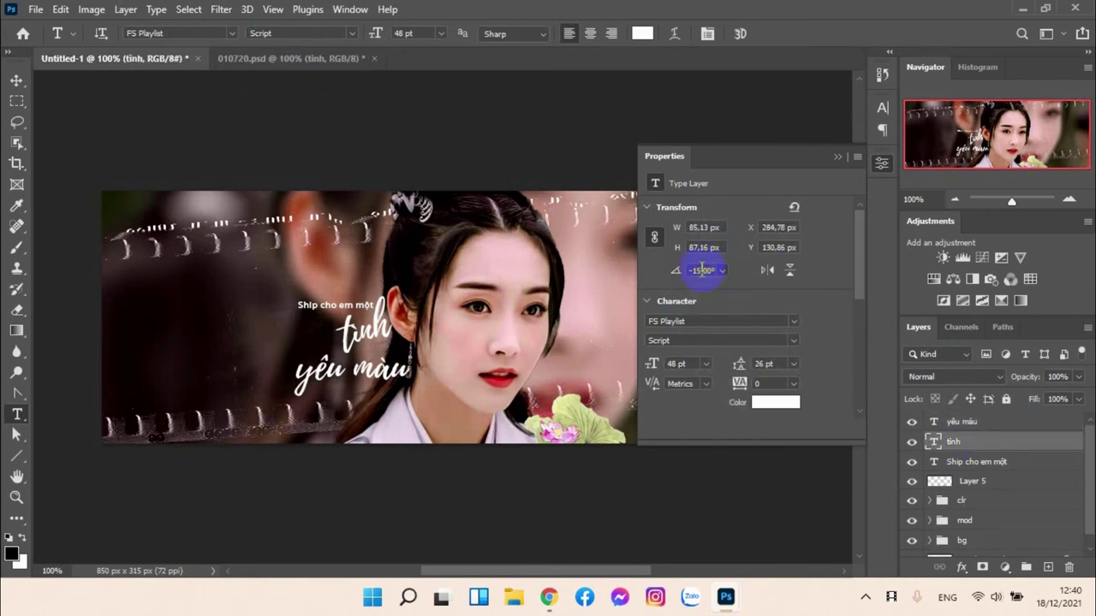
left_click(709, 270)
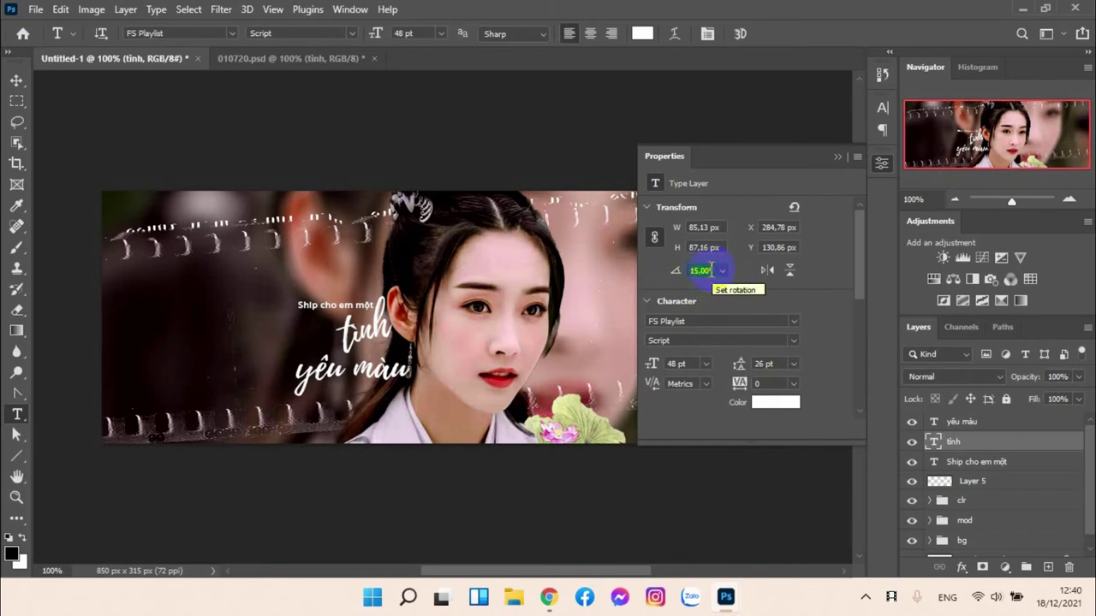
type("-")
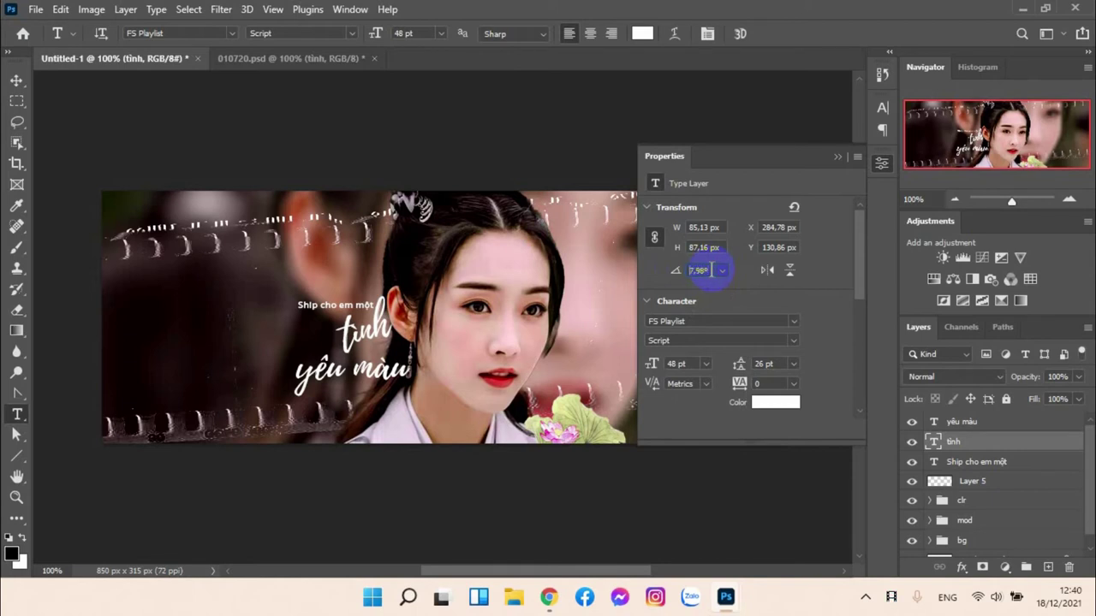
left_click(711, 271)
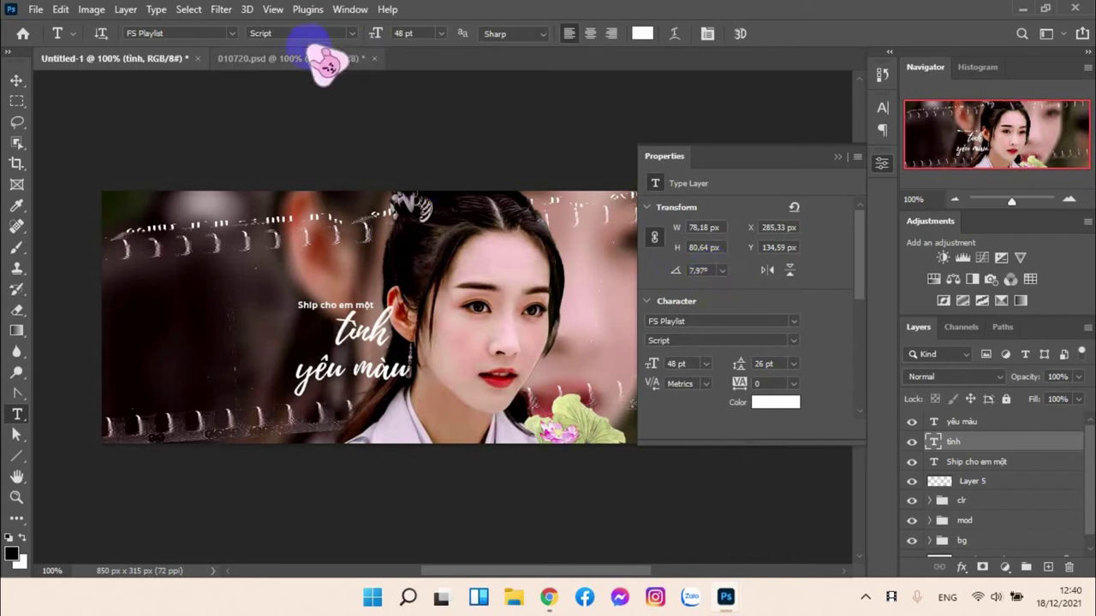
Step: Compare the "tình" text with 010720.psd and set its rotation in Untitled-1 to -7.98°
left_click(268, 59)
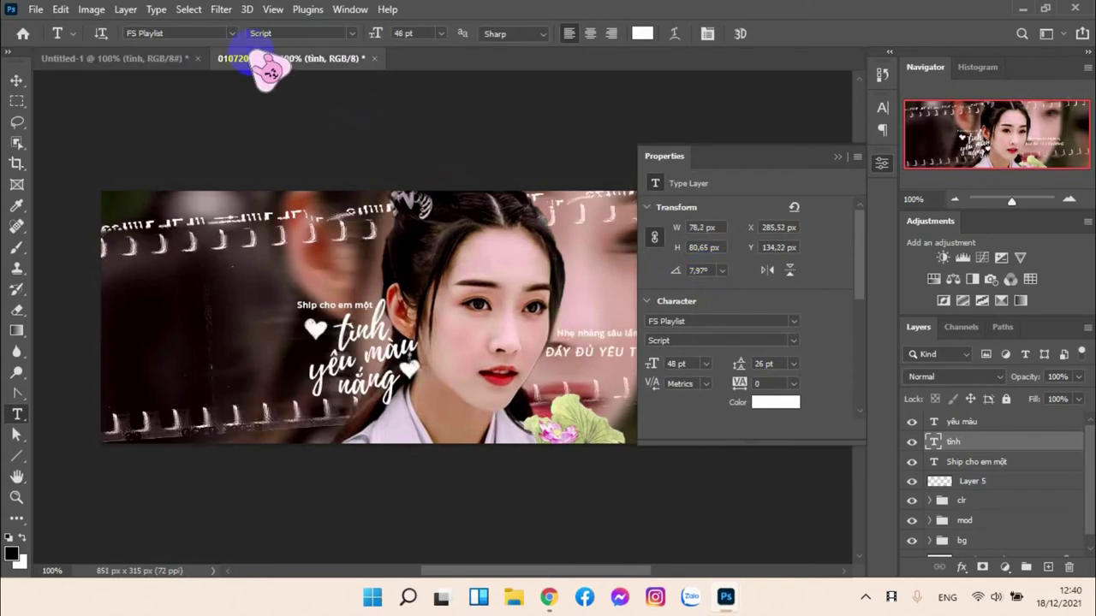
left_click(154, 59)
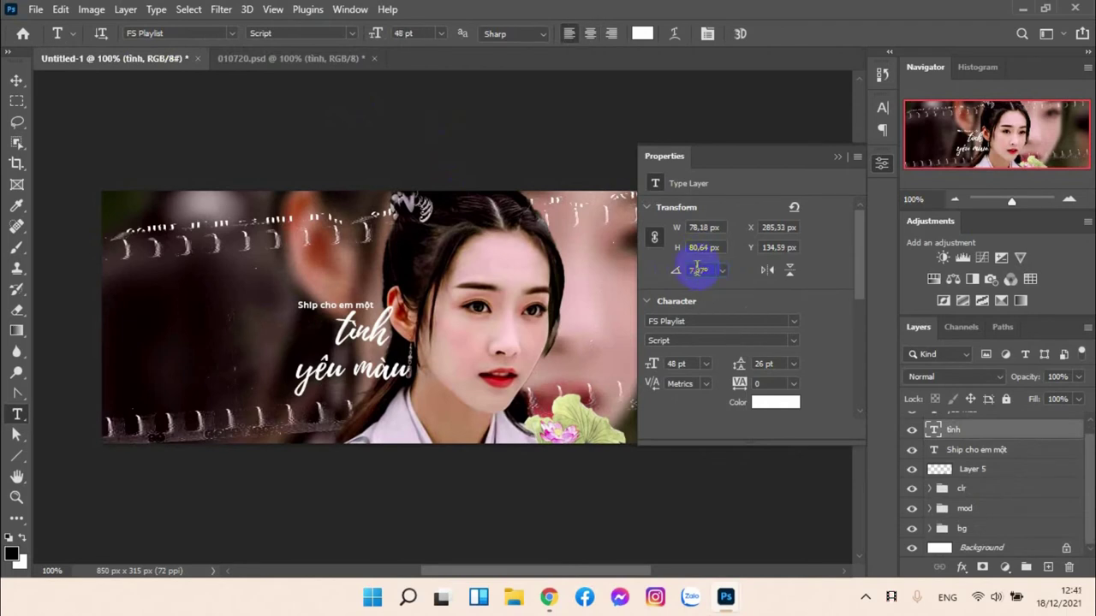
left_click(697, 270)
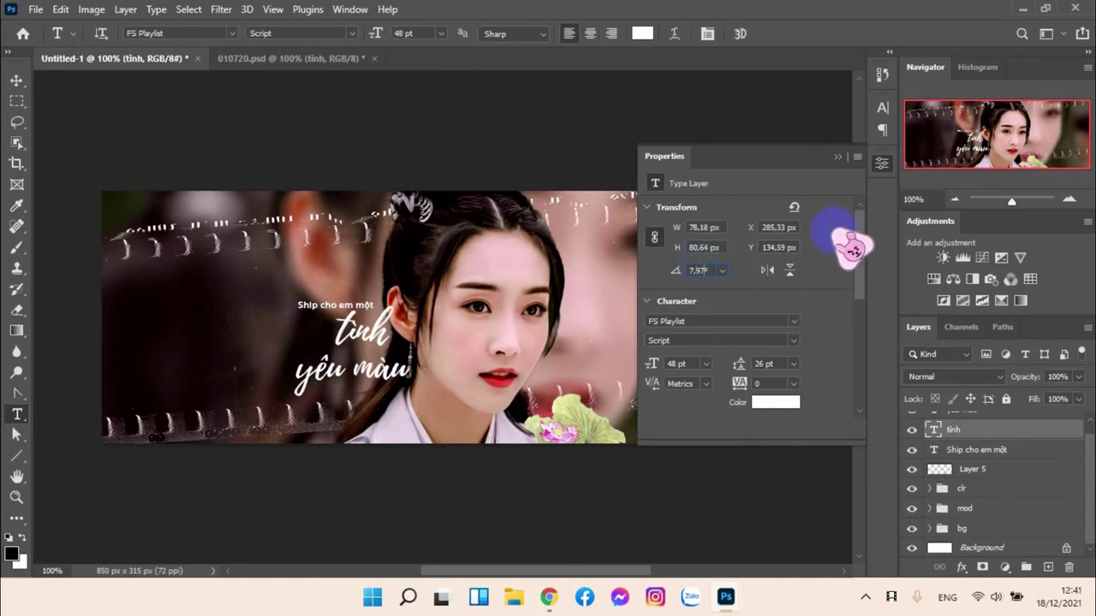
type("8")
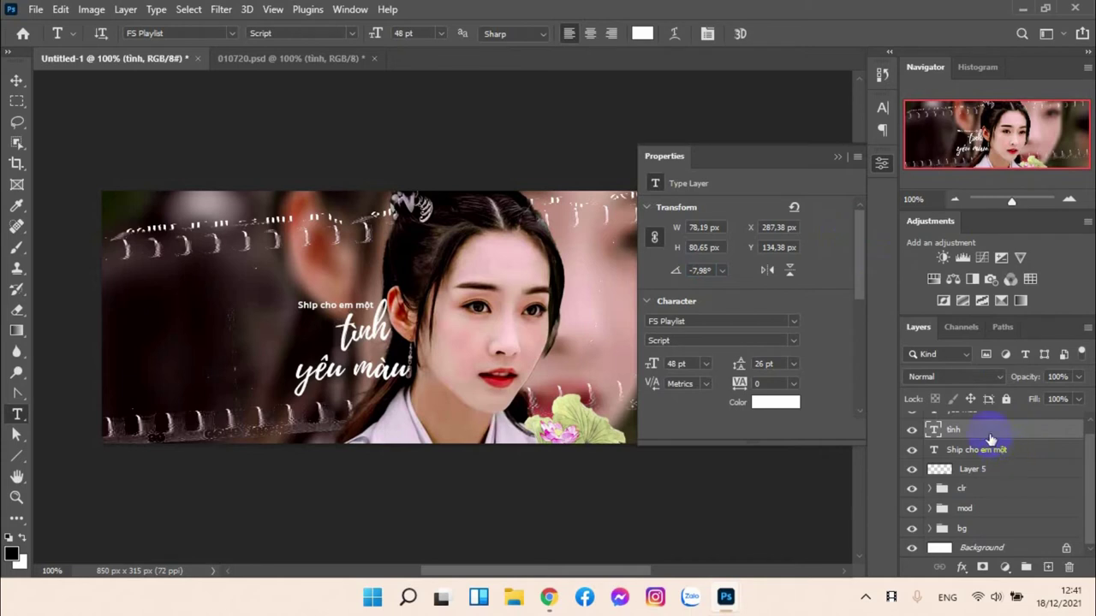
Step: Set the rotation of the "yêu màu" text layer in Untitled-1 to -15°
scroll(990, 440, "up", 1)
left_click(978, 426)
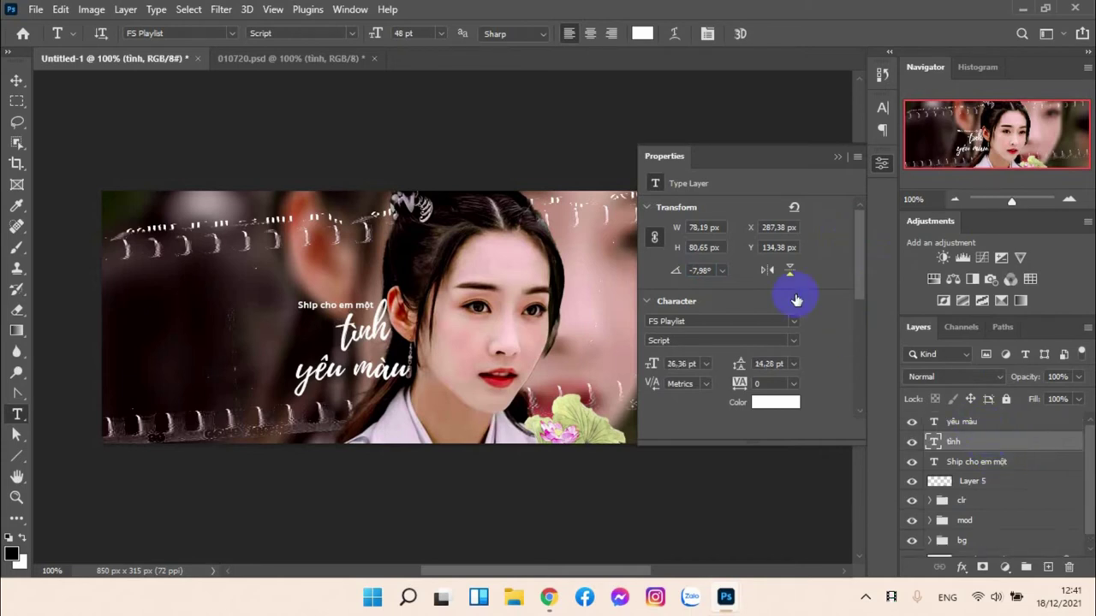
left_click(696, 270)
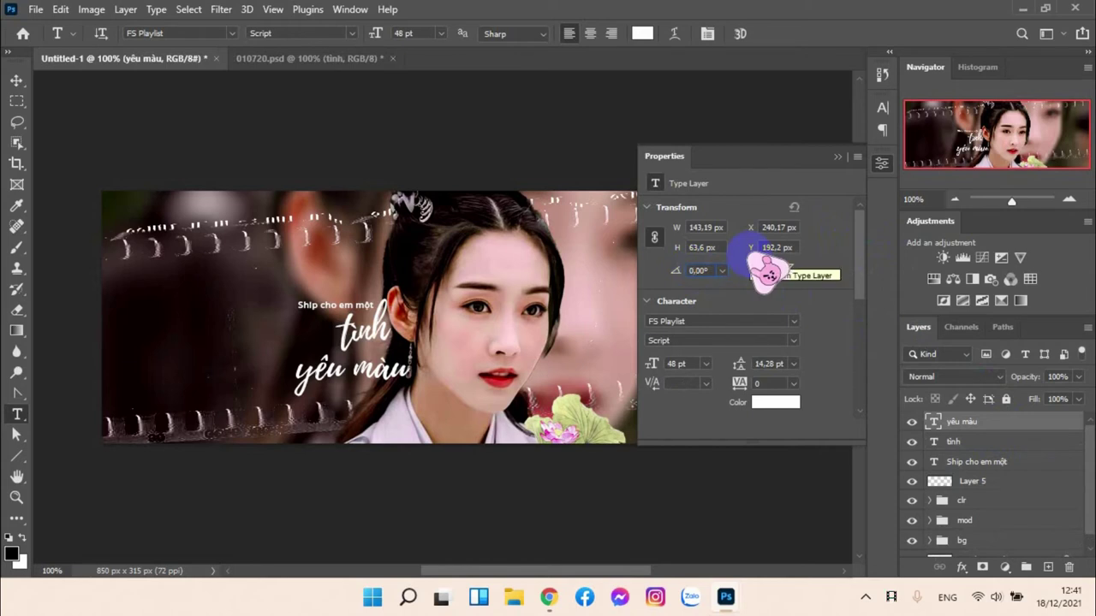
key("Left")
type("-1")
type("15")
key("Return")
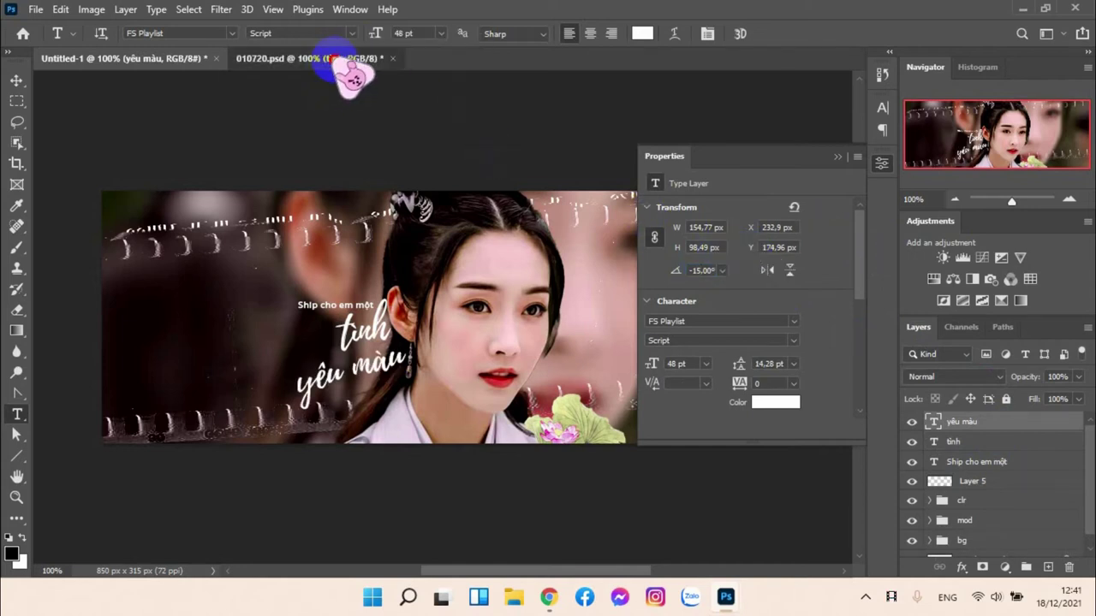
Step: Compare with 010720.psd and copy the X position of its "tình" layer, 285,52 px, onto the "yêu màu" layer in Untitled-1
left_click(338, 61)
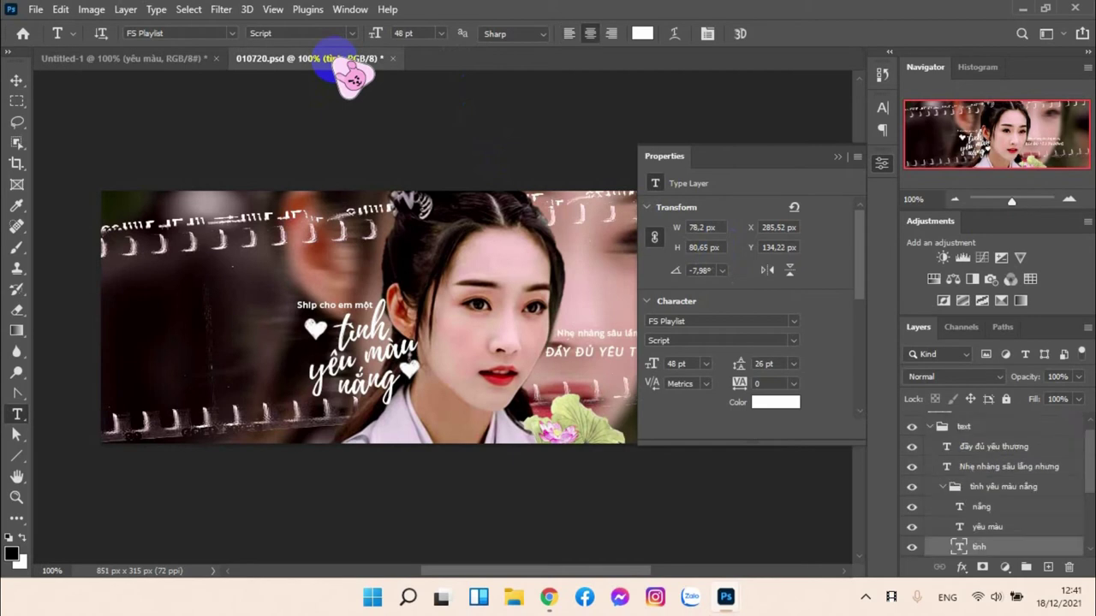
left_click(147, 60)
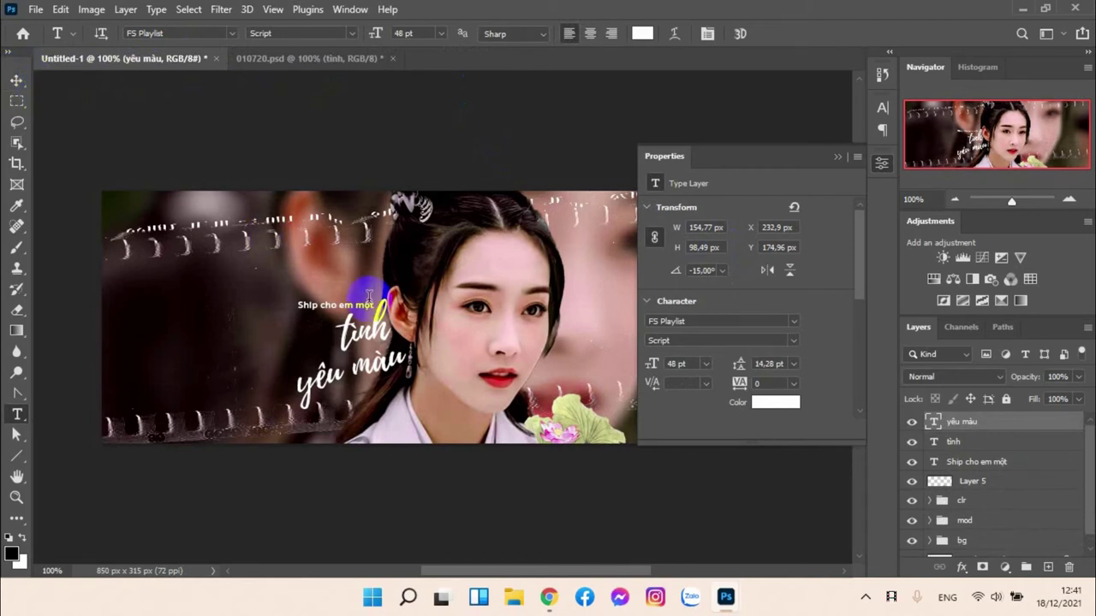
left_click(324, 69)
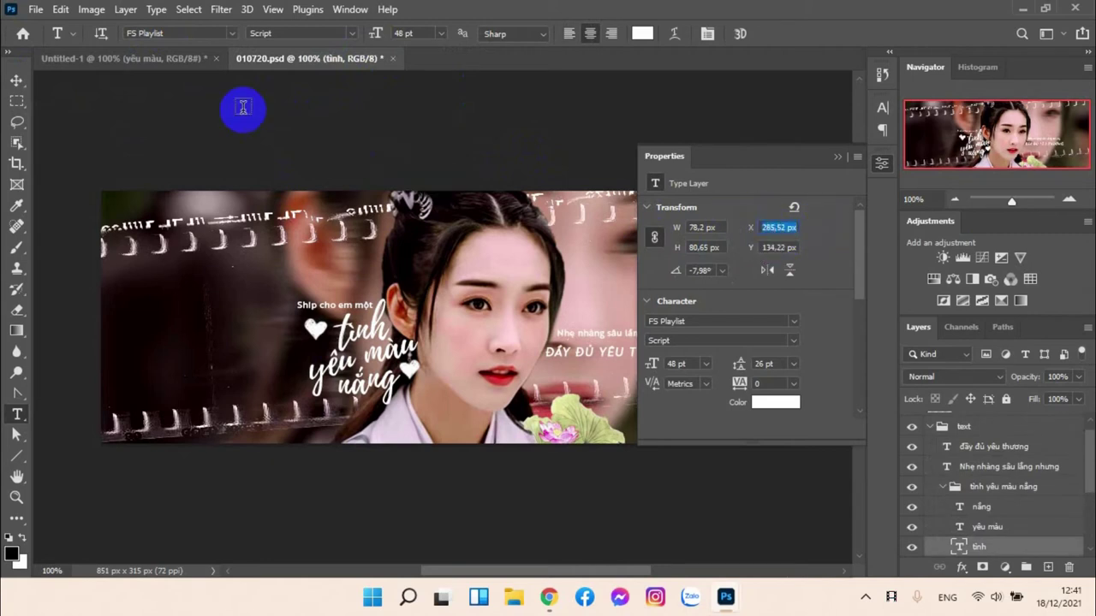
left_click(184, 62)
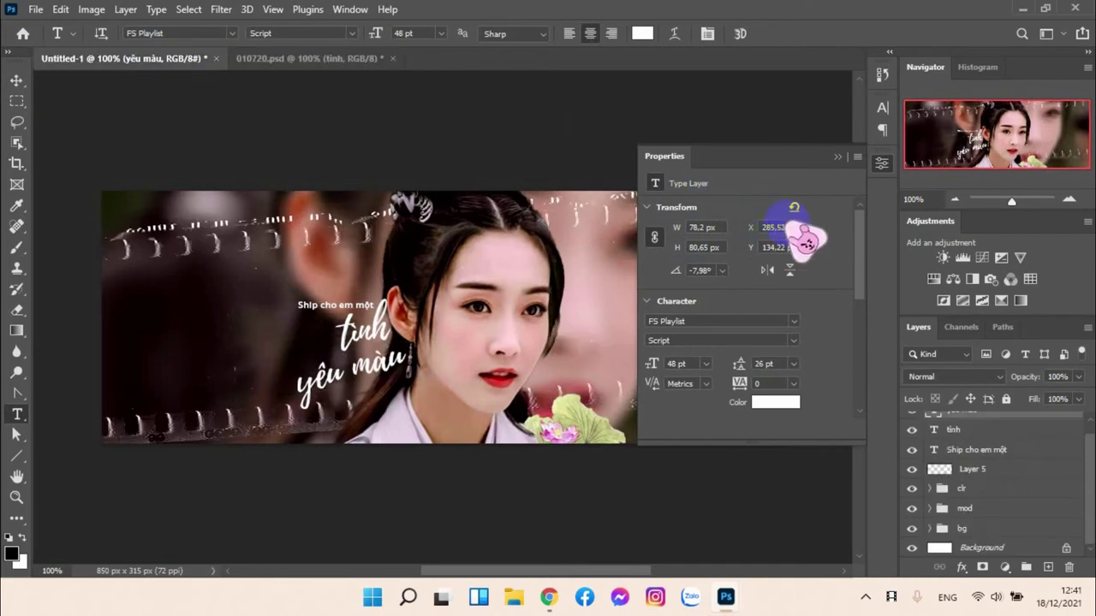
left_click_drag(771, 227, 830, 228)
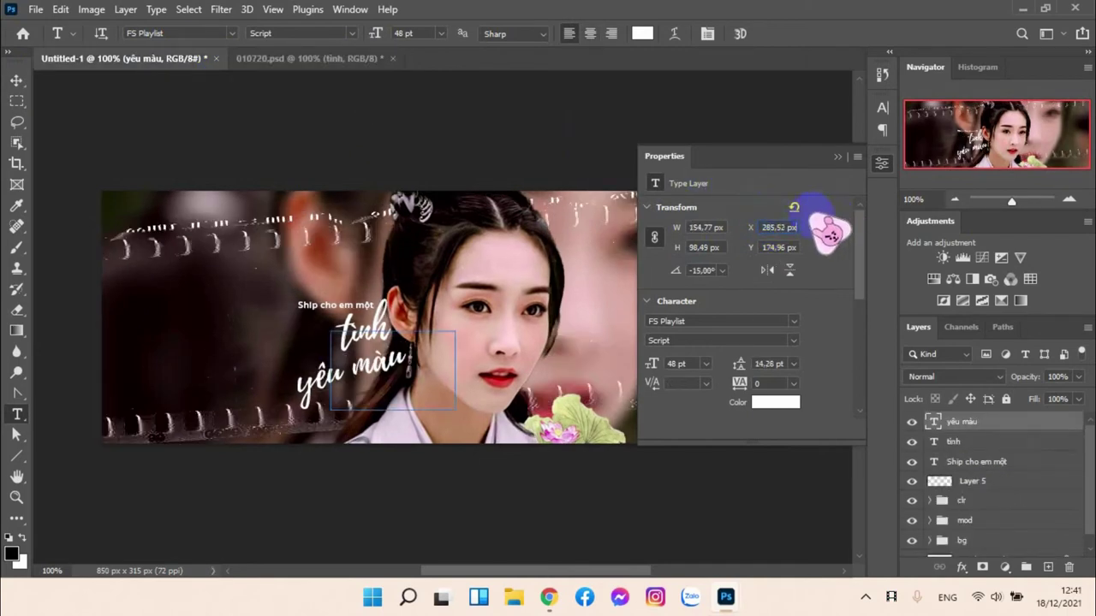
Step: Copy the Y position of "tình" in 010720.psd, 134,22 px, onto the "yêu màu" layer in Untitled-1
left_click(299, 61)
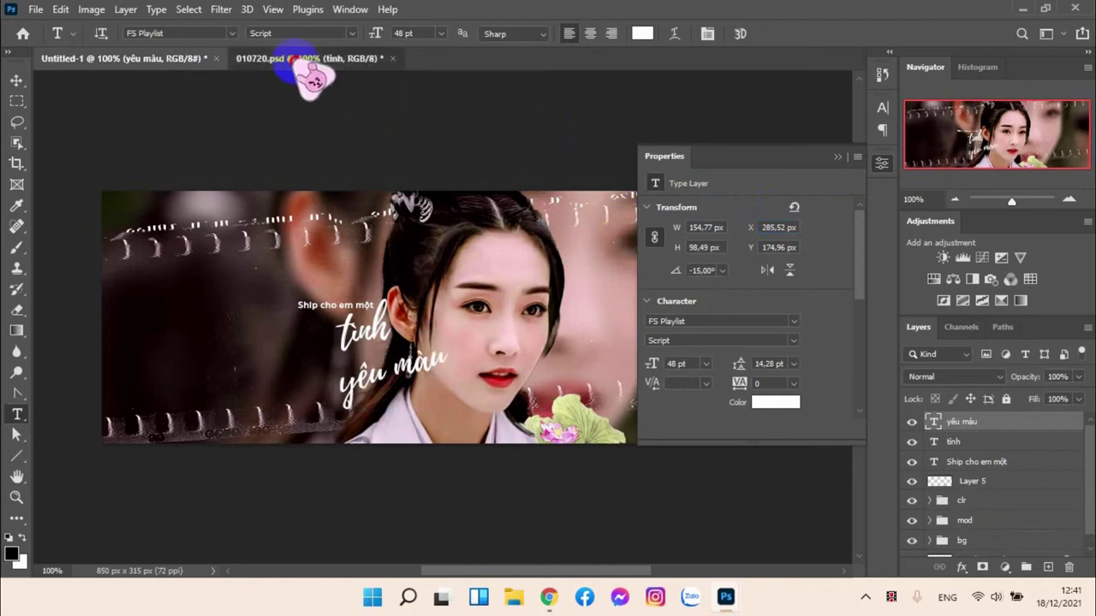
left_click(773, 247)
key("ctrl+c")
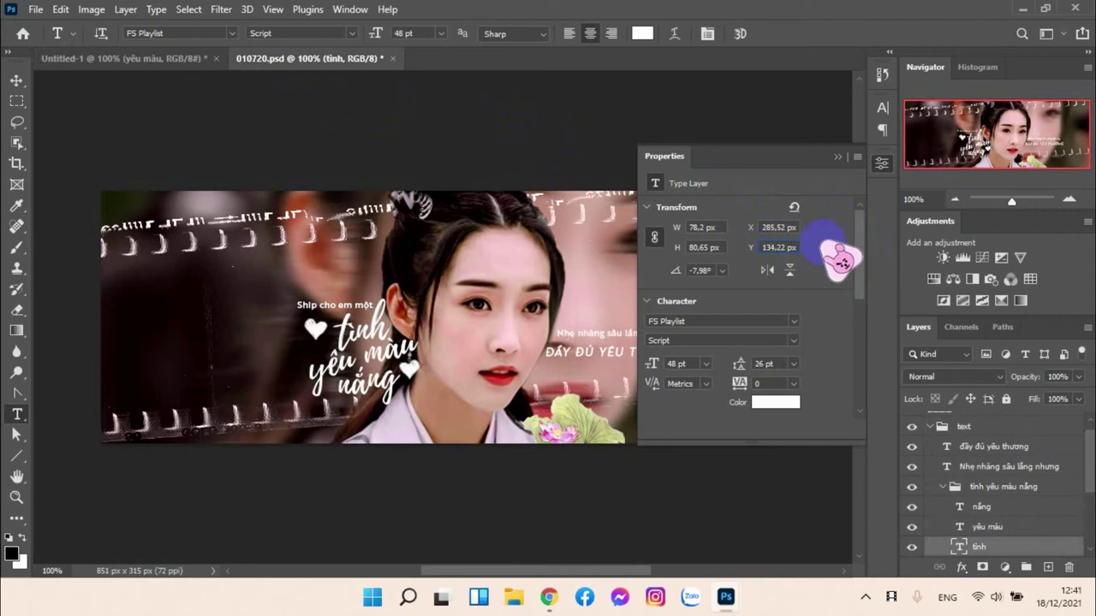
left_click(493, 120)
key("ctrl+Tab")
left_click(777, 247)
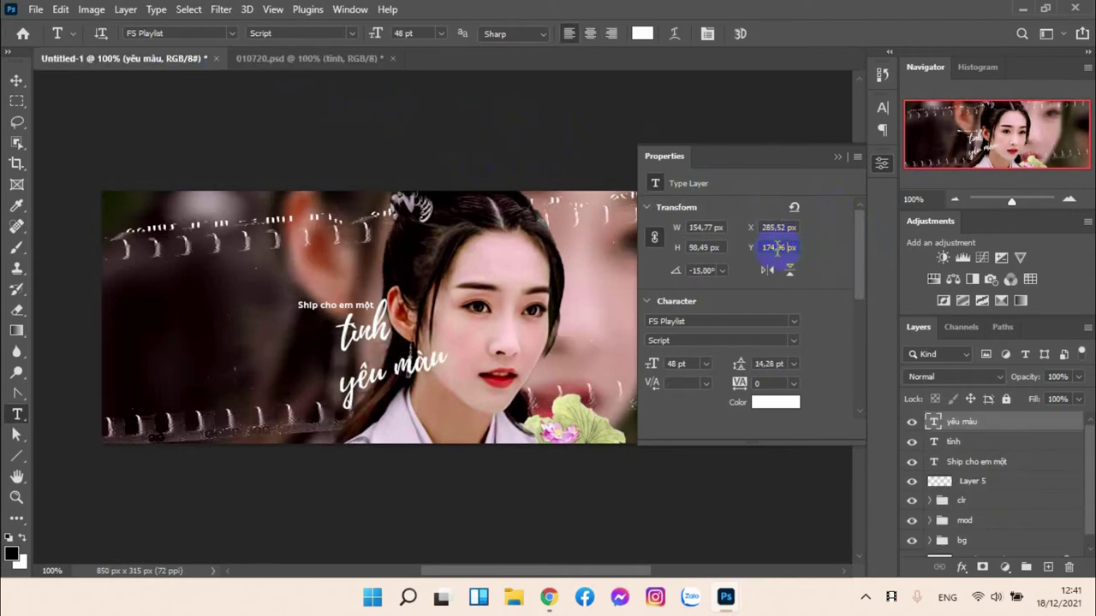
key("ctrl+v")
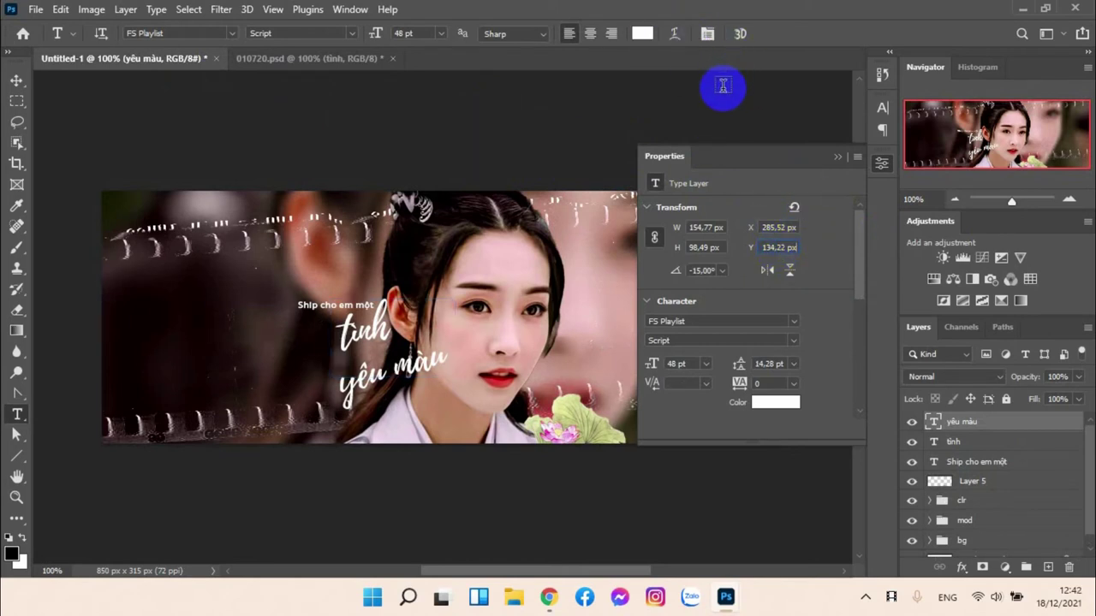
key("Return")
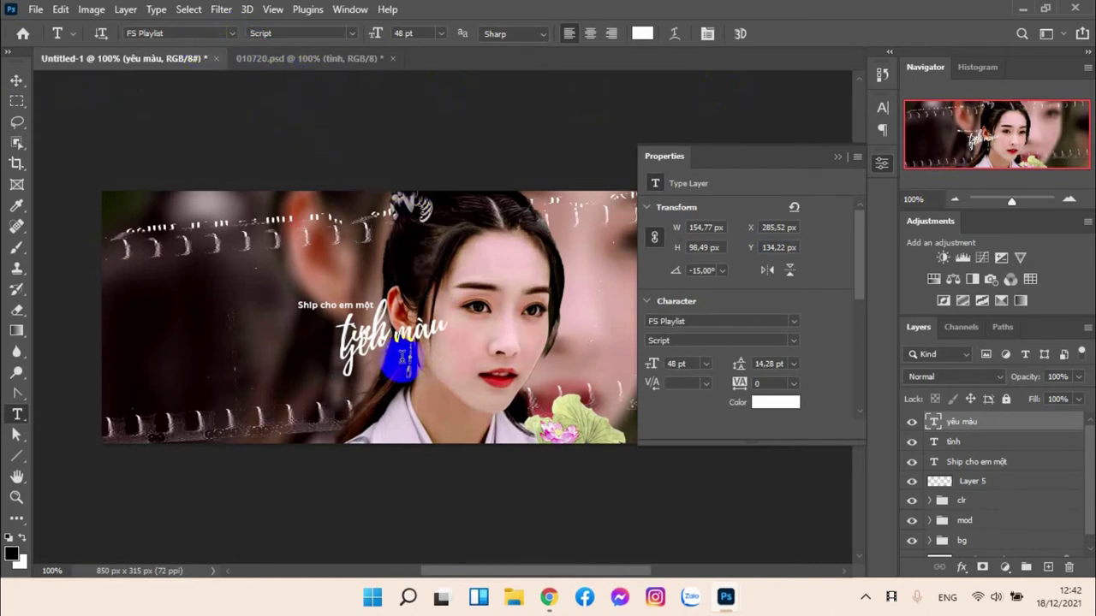
Step: Nudge the "yêu màu" text down and to the left, to about X 271,52 px and Y 147,22 px
key("v")
key("Down")
key("Down")
key("Down")
key("Down")
key("Down")
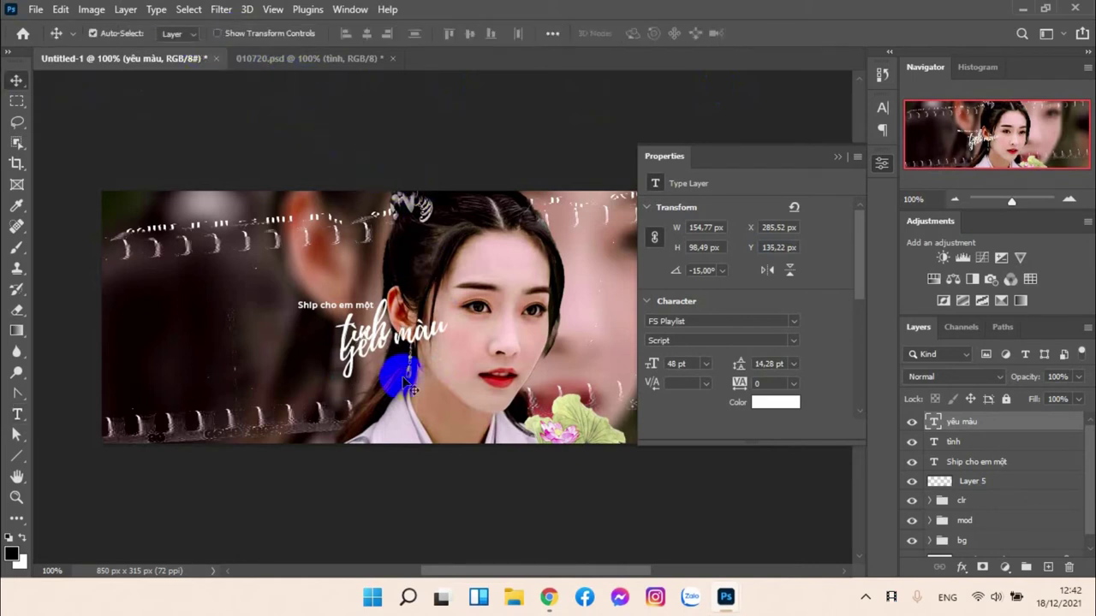
key("Left")
key("Left")
key("Left")
key("Left")
key("Left")
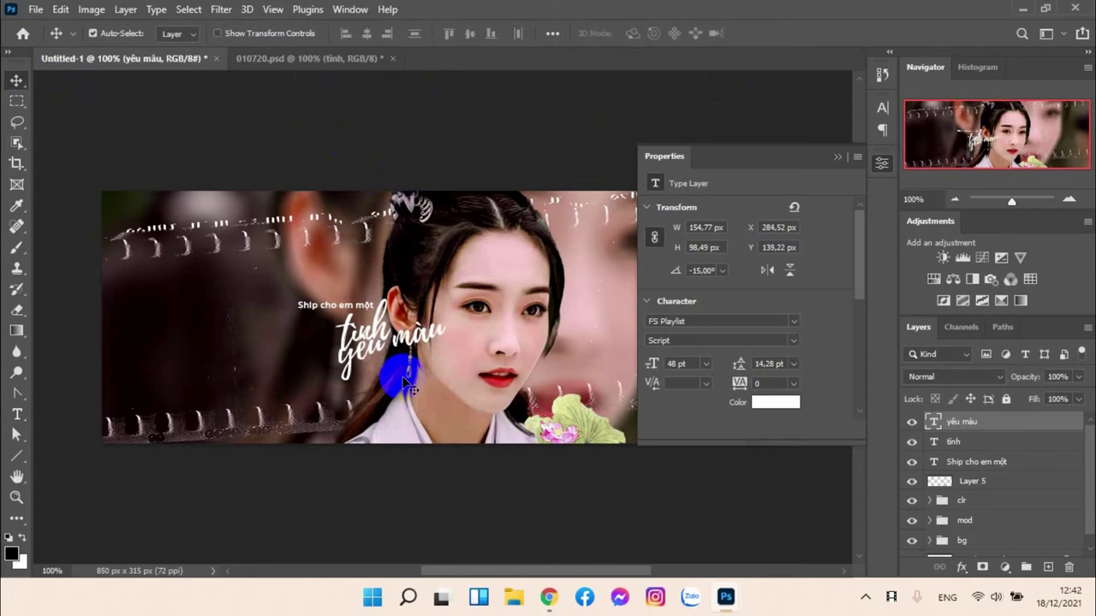
key("Down")
key("Down")
key("Down")
key("Down")
key("Down")
key("Down")
key("Left")
key("Left")
key("Left")
key("Left")
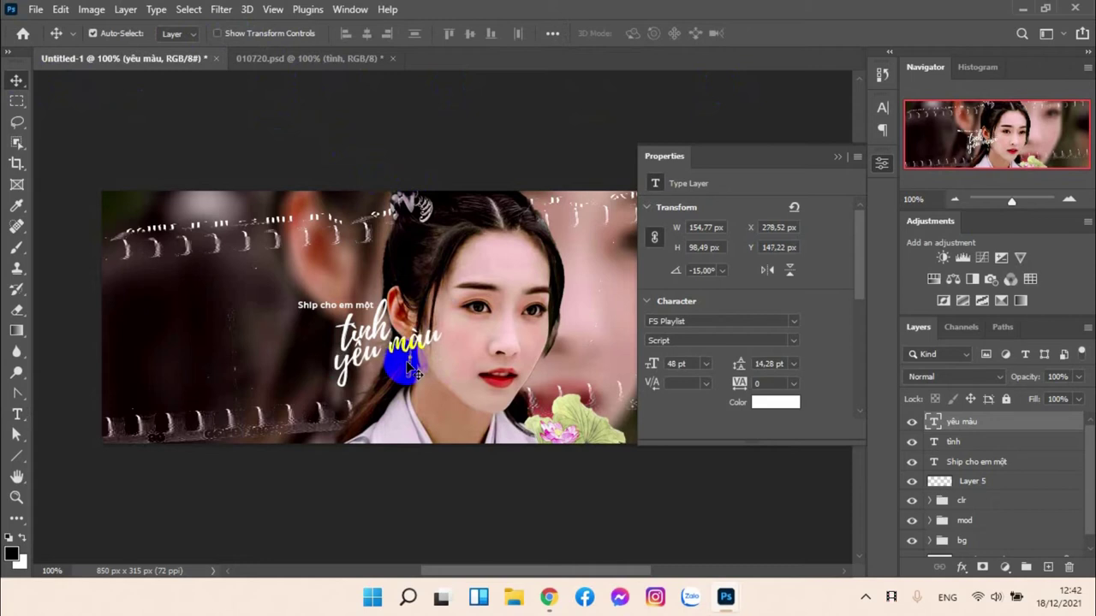
key("Left")
key("Left")
key("Left")
key("Left")
key("Left")
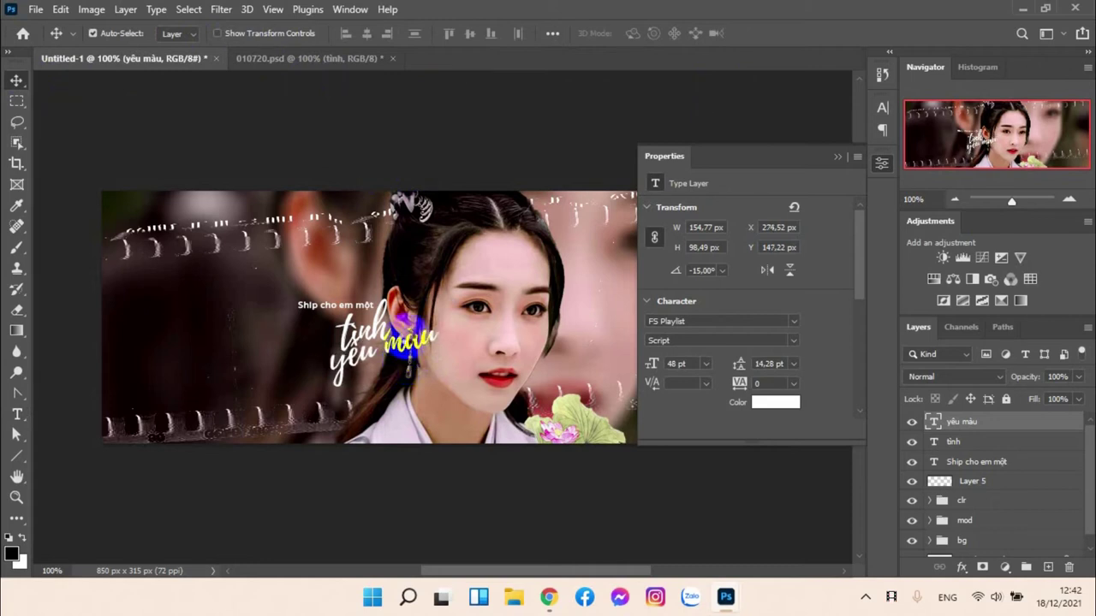
Step: Following the 010720.psd layout, move "yêu màu" below "tình" in Untitled-1, to about X 249,52 px and Y 158,22 px
left_click(315, 60)
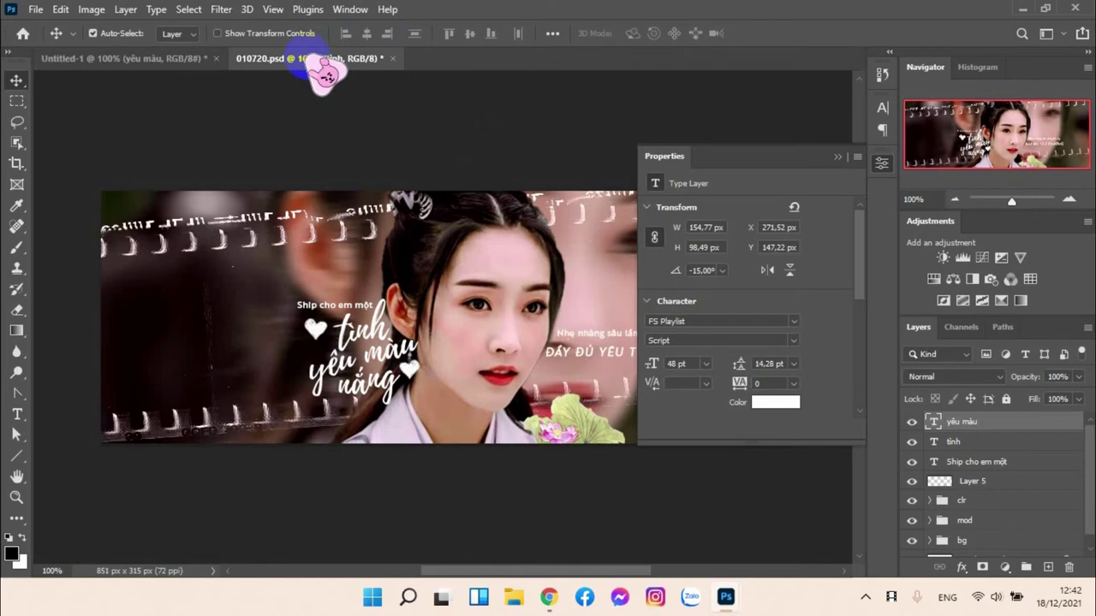
left_click(167, 60)
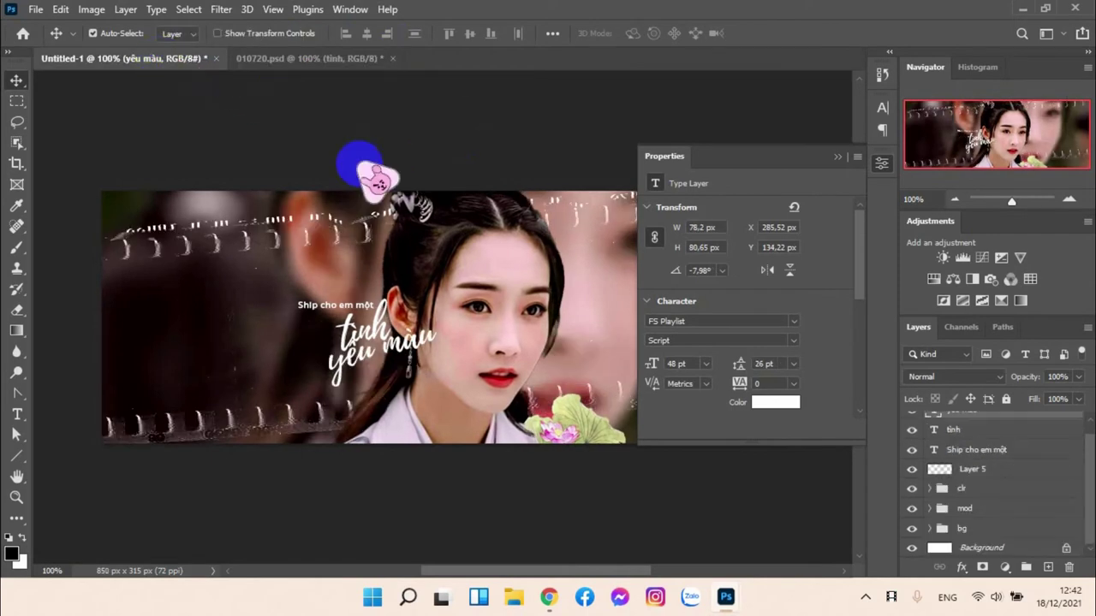
left_click(407, 344)
left_click_drag(411, 349, 391, 357)
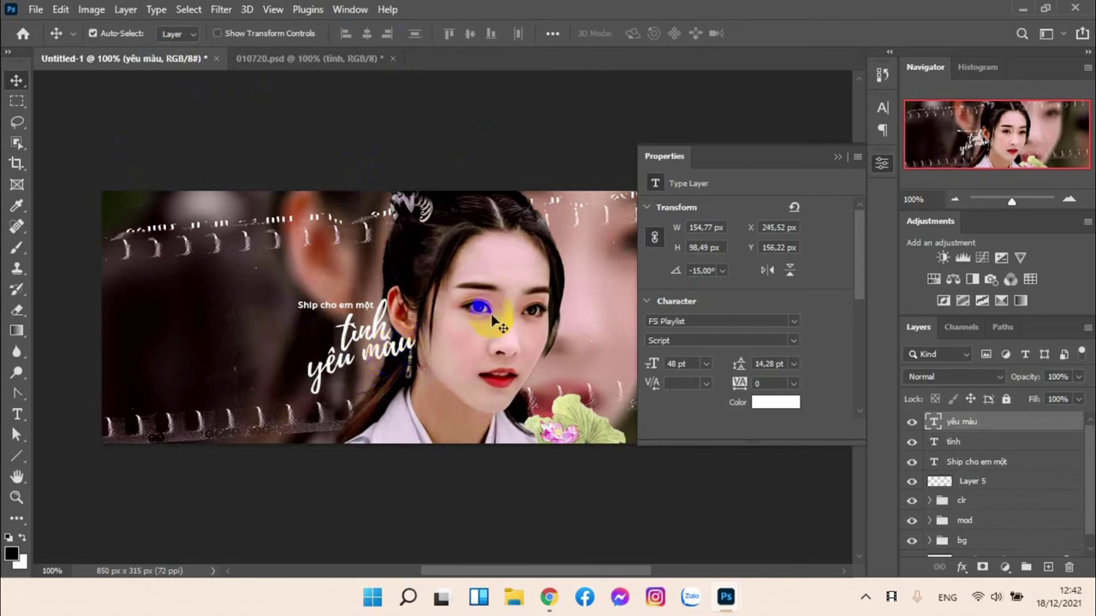
key("Right")
key("Right")
key("Right")
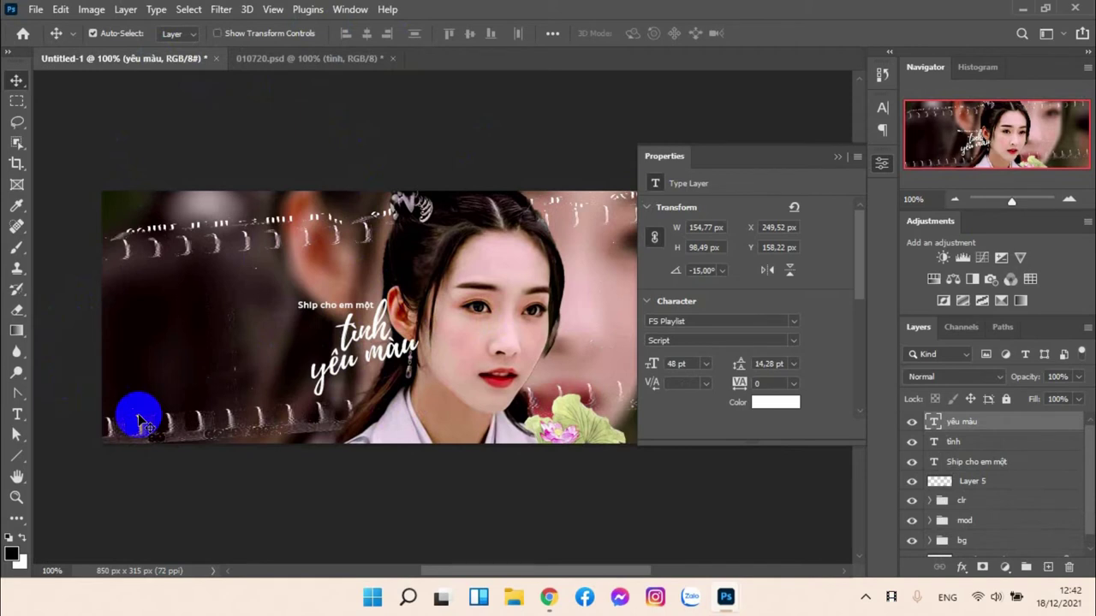
Step: Add the text "nắng" below "yêu màu" in FS Playlist Script at 48 pt
key("t")
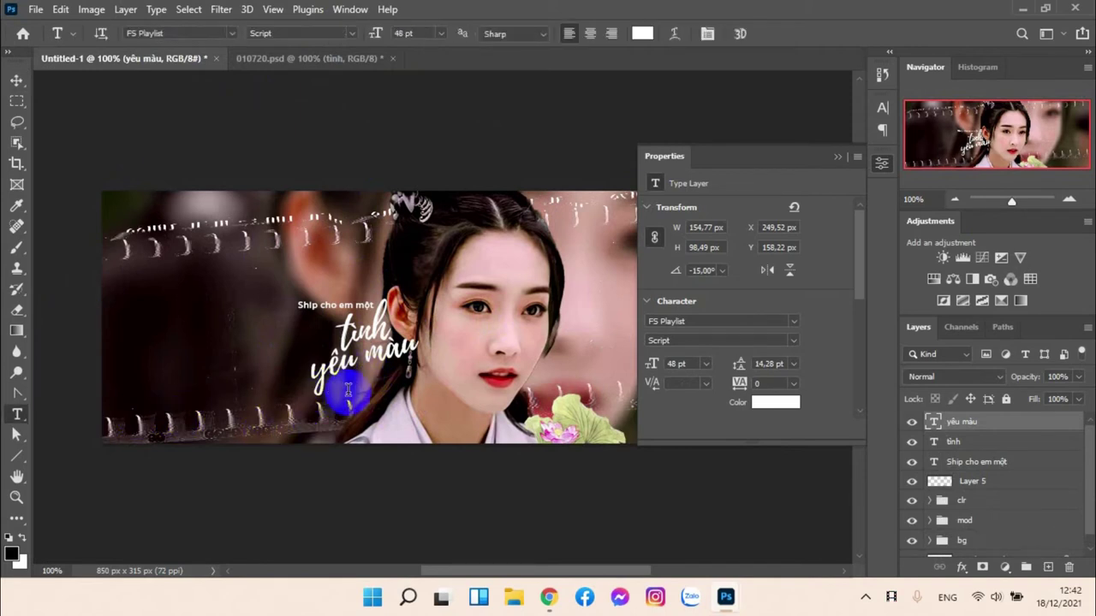
left_click(342, 410)
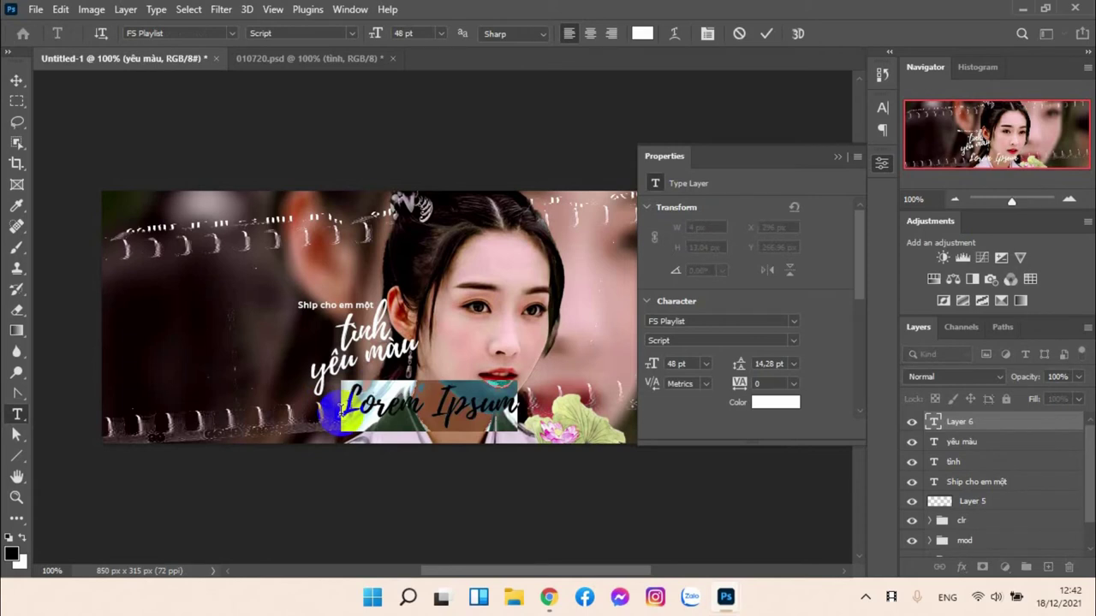
left_click(342, 410)
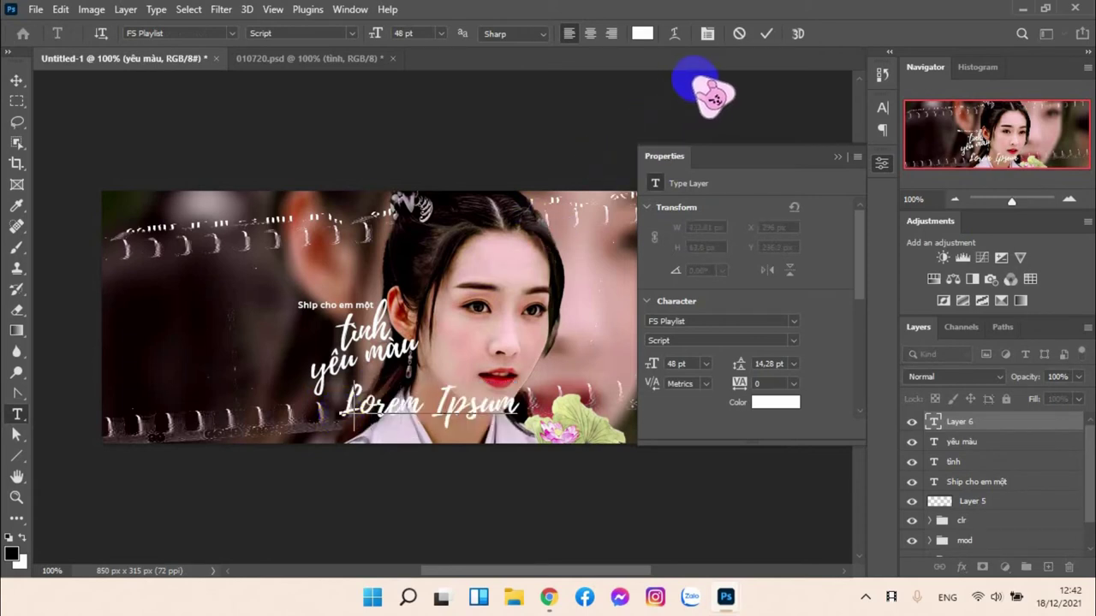
type("nắng")
left_click(764, 34)
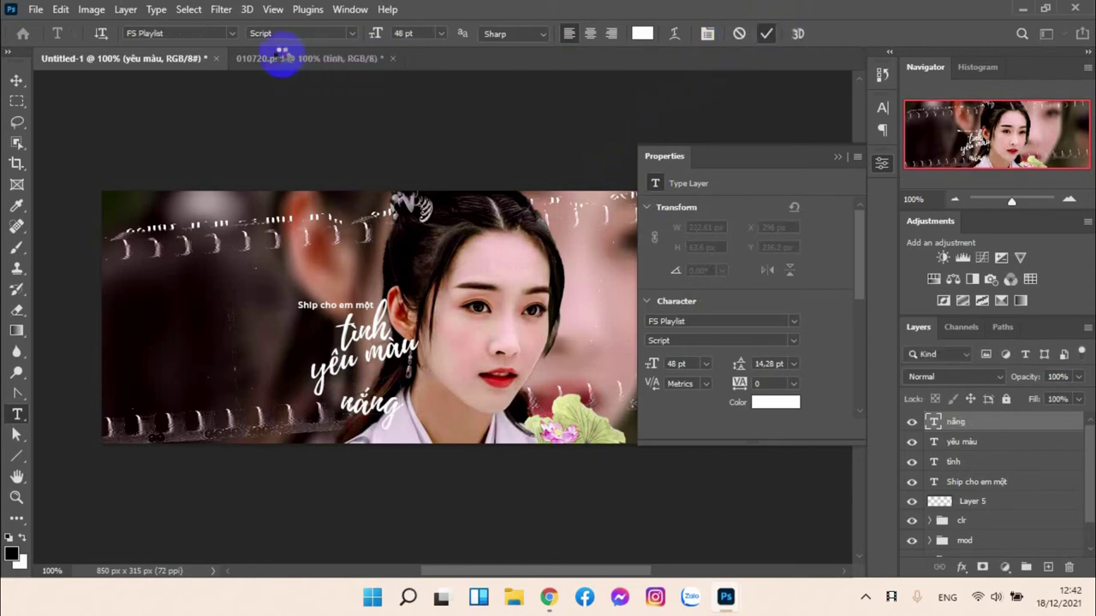
Step: Check the rotation of "nắng" in 010720.psd and set the "nắng" layer in Untitled-1 to -11,56°
left_click(281, 55)
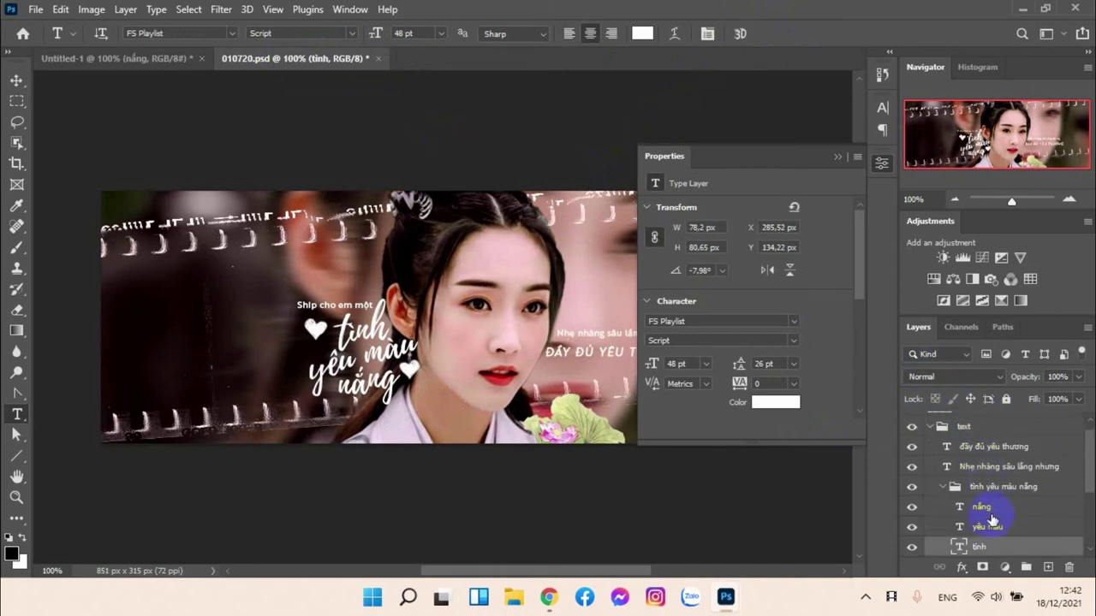
left_click(991, 511)
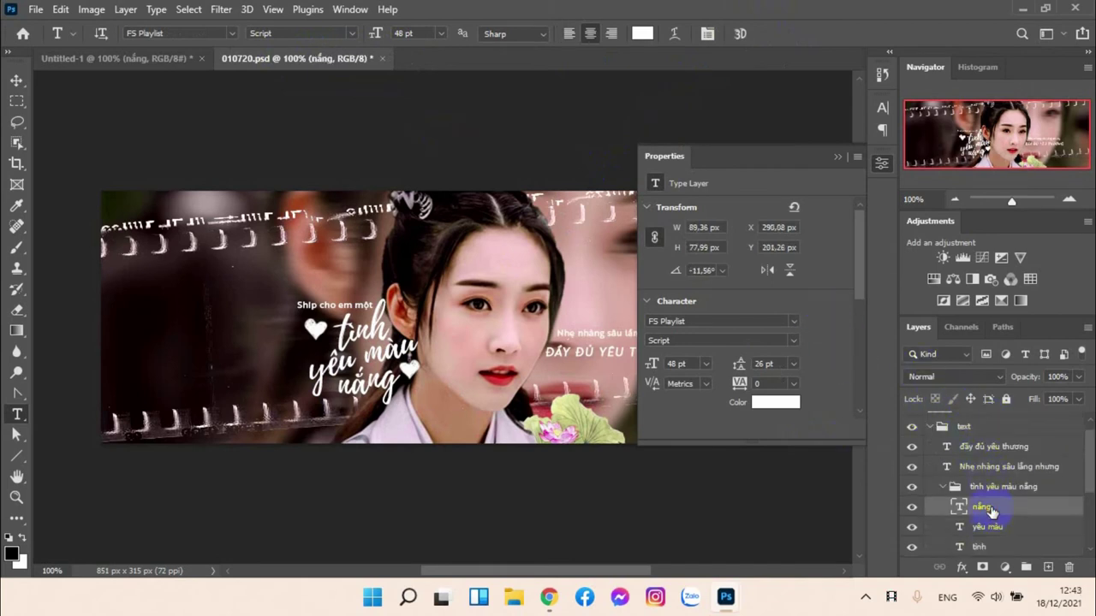
left_click(171, 58)
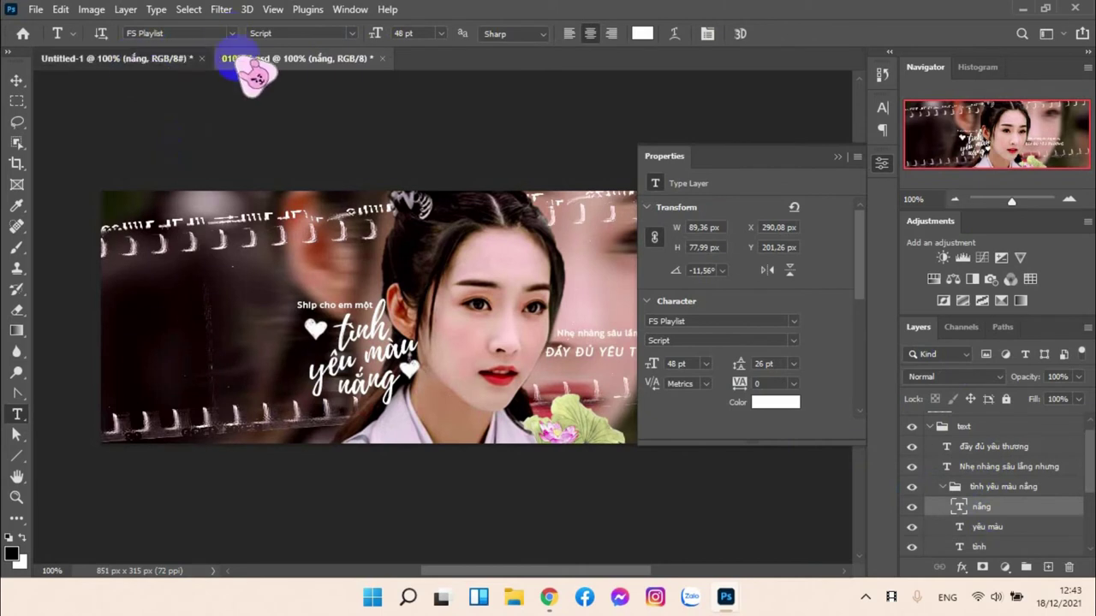
left_click(702, 248)
left_click(697, 271)
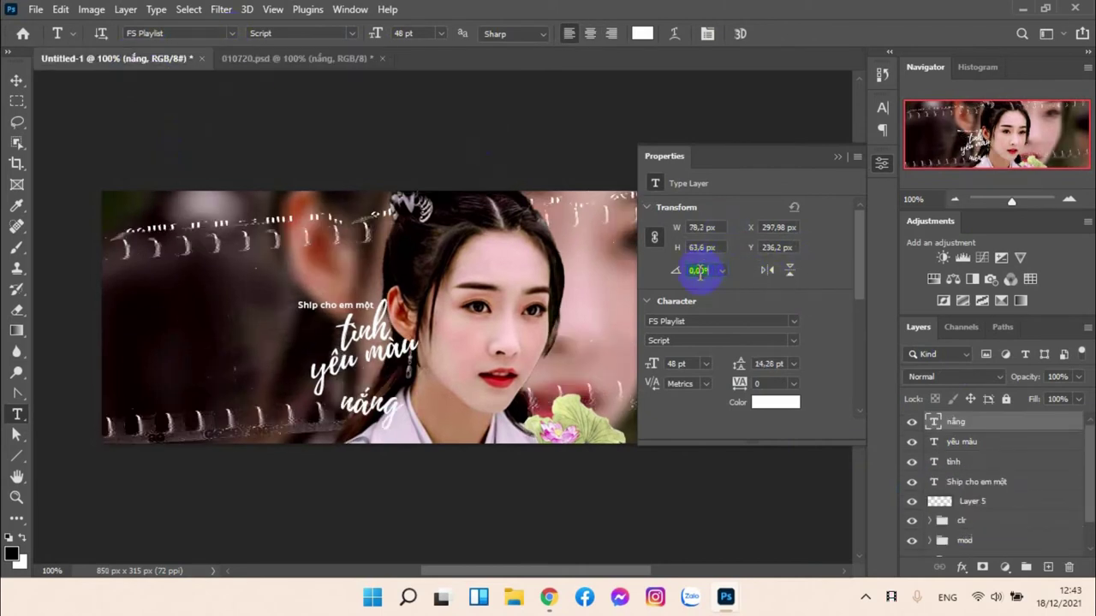
type("-13,56")
key("Return")
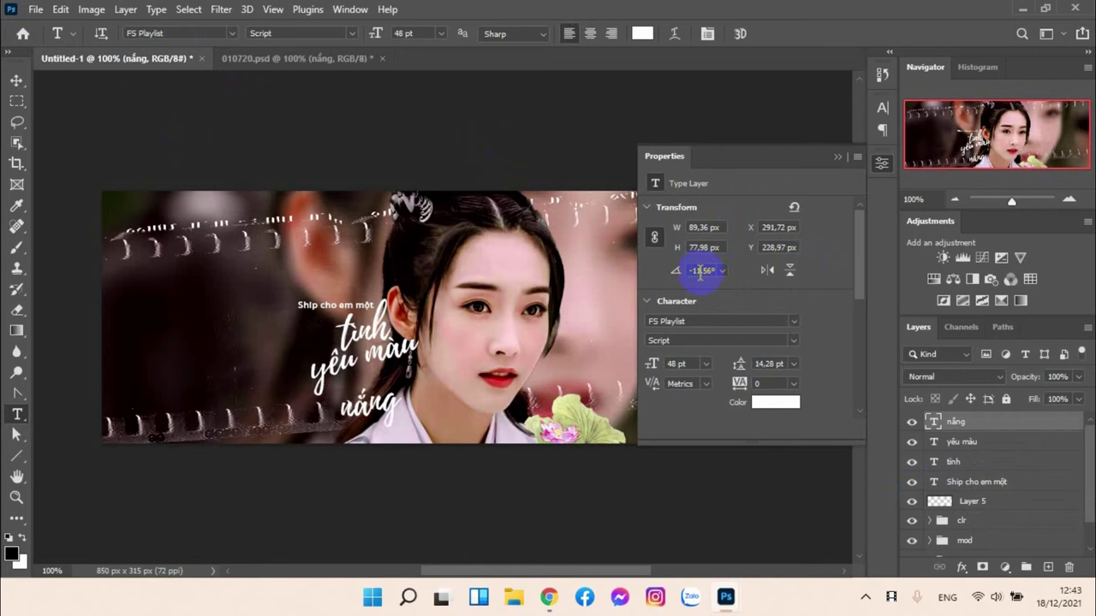
Step: Move the "nắng" text up close beneath "yêu màu", to about X 289,72 px and Y 203,97 px
key("v")
left_click(349, 403)
left_click_drag(376, 424, 365, 383)
left_click(325, 111)
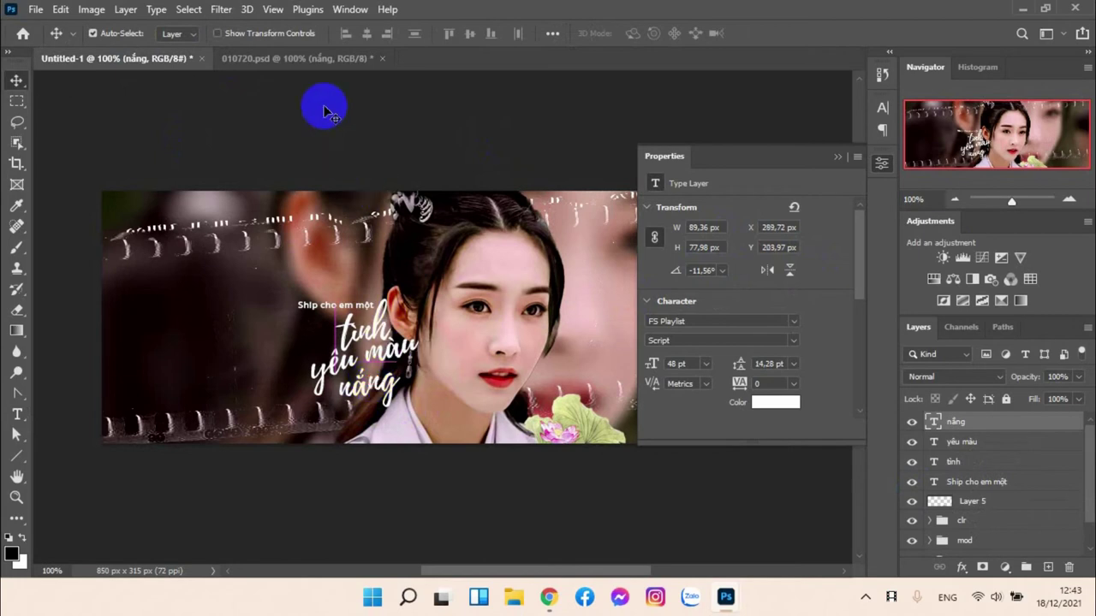
Step: Compare with 010720.psd and nudge the "nắng" text in Untitled-1 up to about Y 197,97 px, keeping its layer selected
left_click(299, 58)
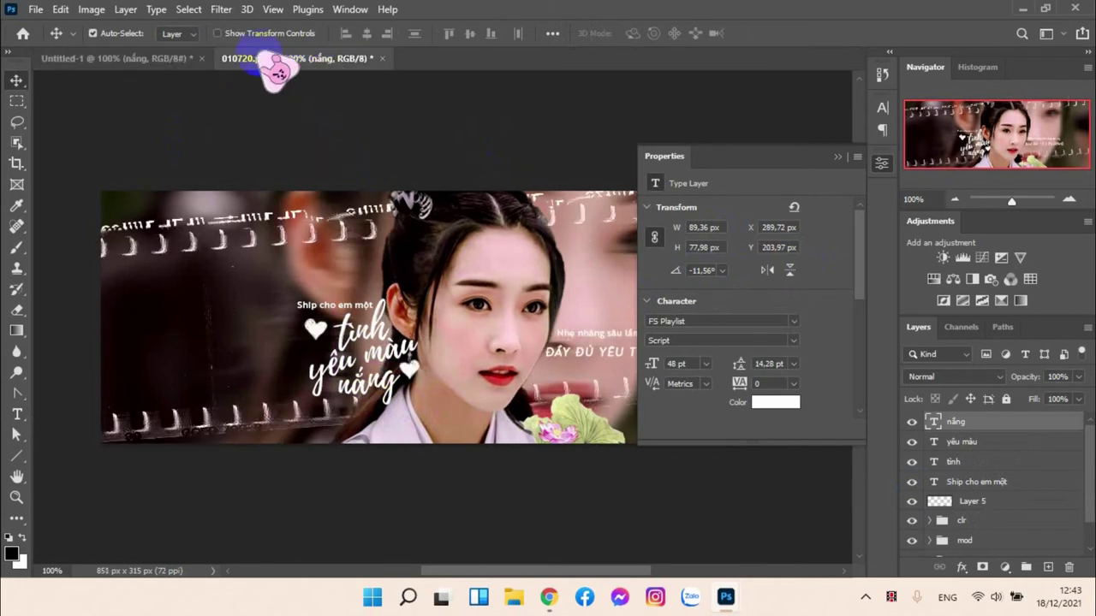
left_click(137, 60)
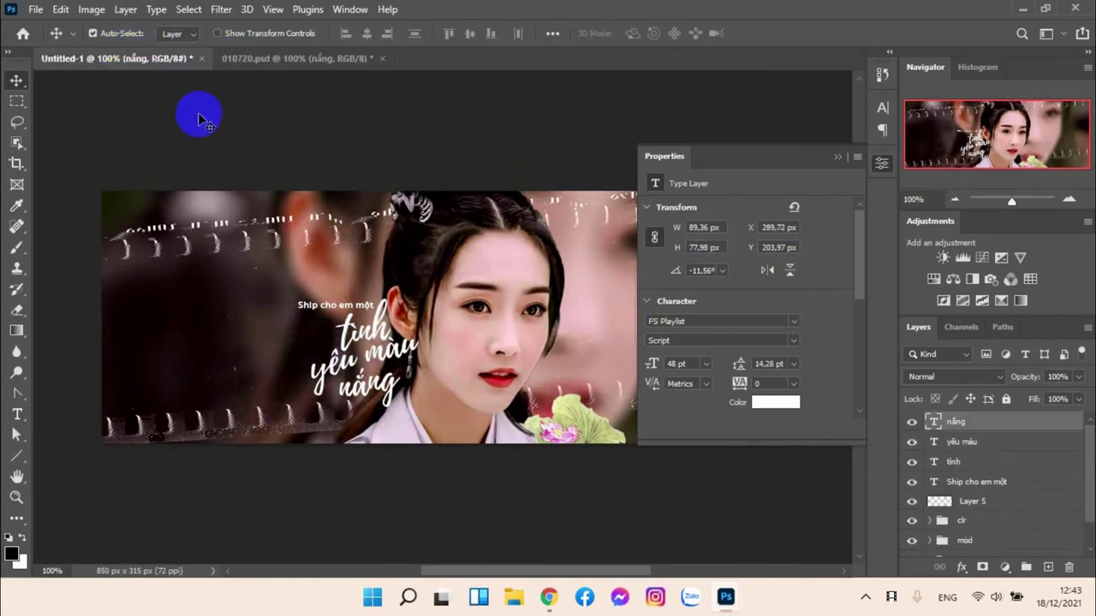
key("Up")
key("Up")
key("Up")
key("Up")
key("Up")
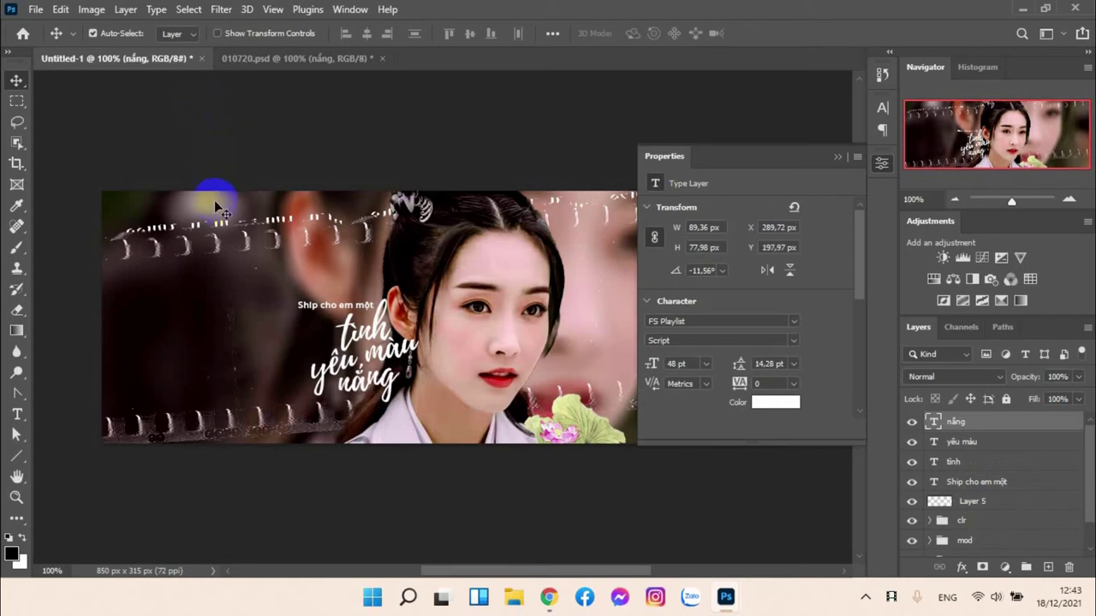
left_click(946, 429)
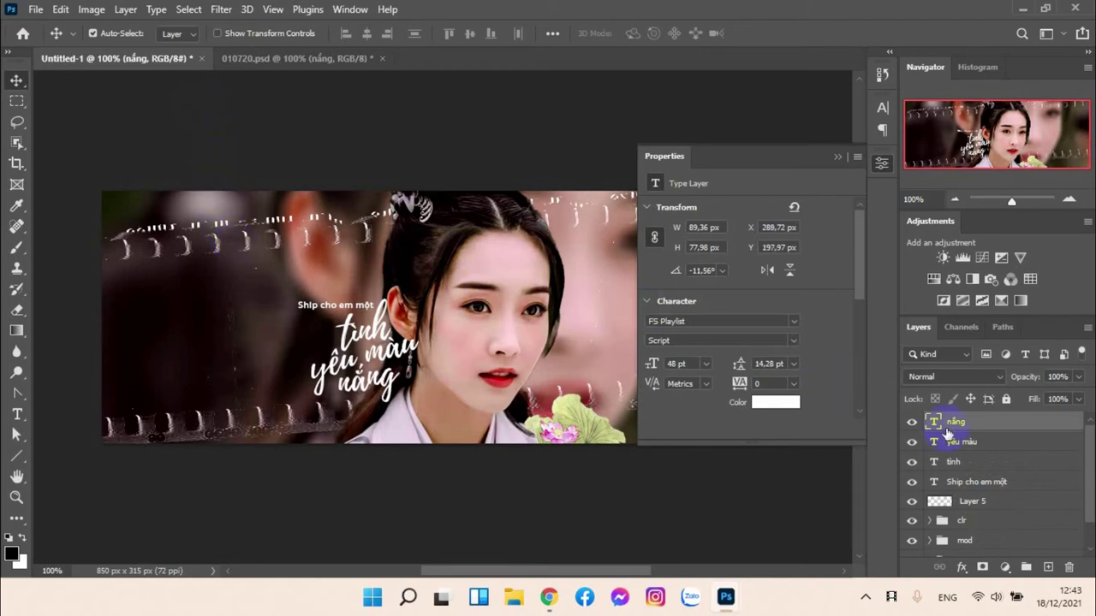
Step: Select all four text layers, from "nắng" to "Ship cho em một", and nudge them left to about X 238,06 px
left_click(973, 483, "shift")
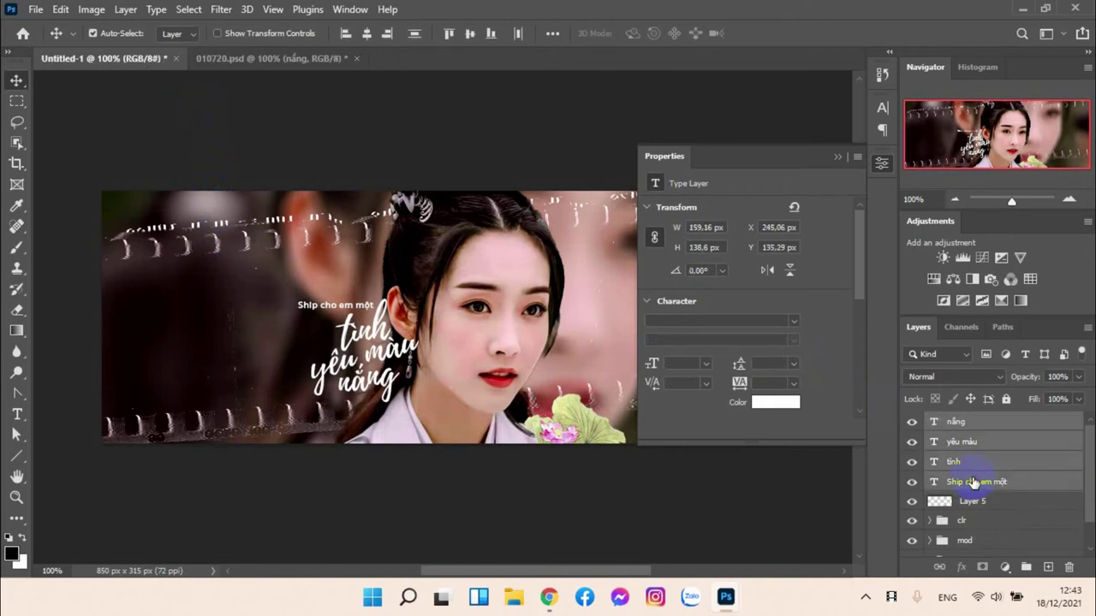
key("Left")
key("Left")
key("Left")
key("Left")
key("Left")
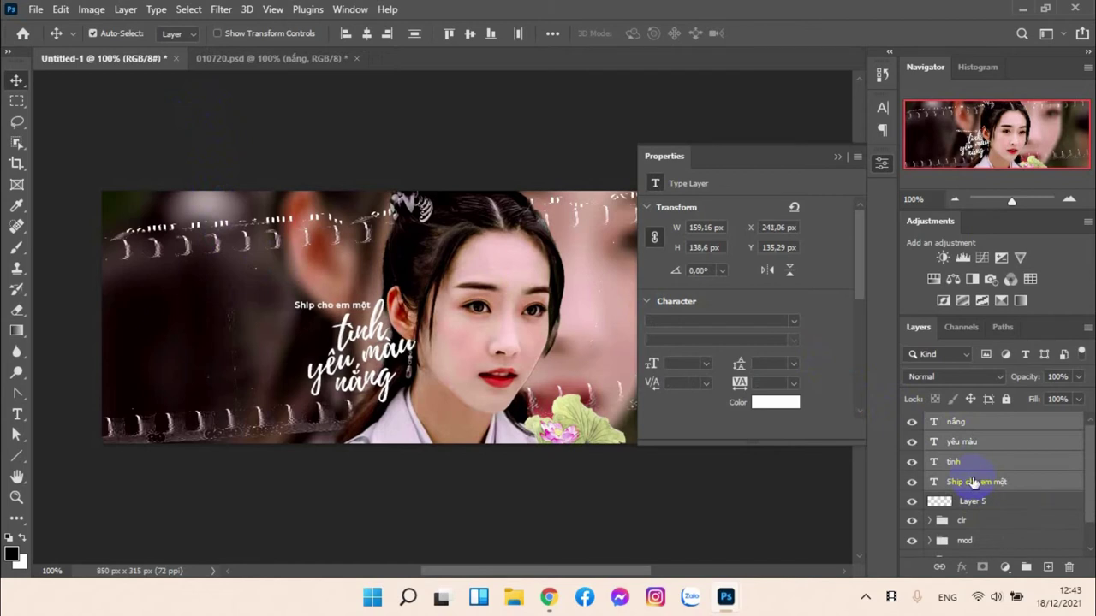
key("Left")
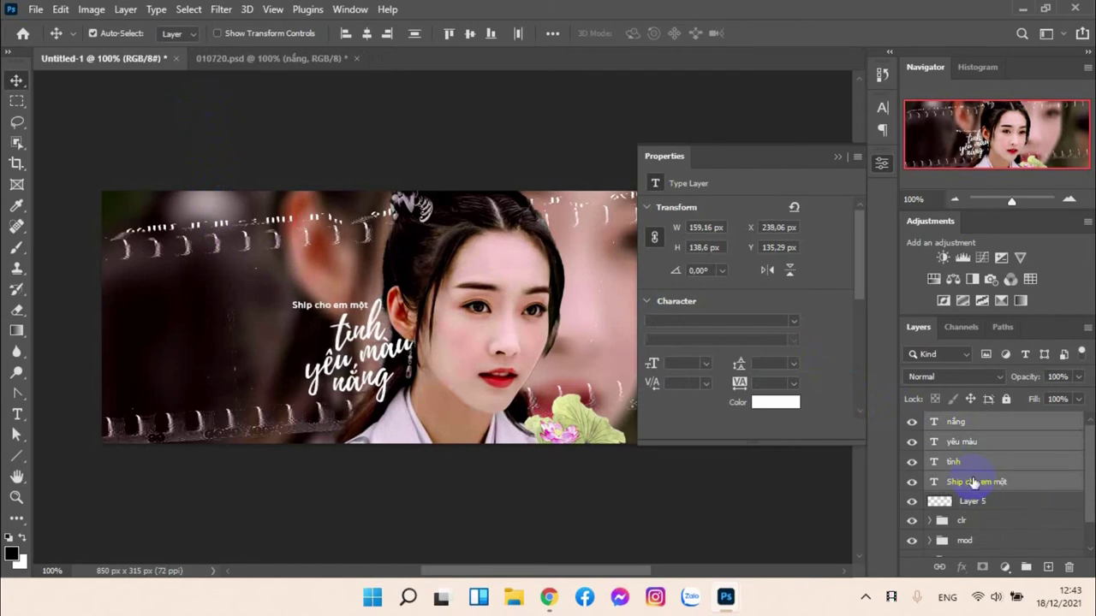
Step: Compare with 010720.psd and nudge the four text layers in Untitled-1 to about X 243,06 px and Y 136,29 px
left_click(273, 59)
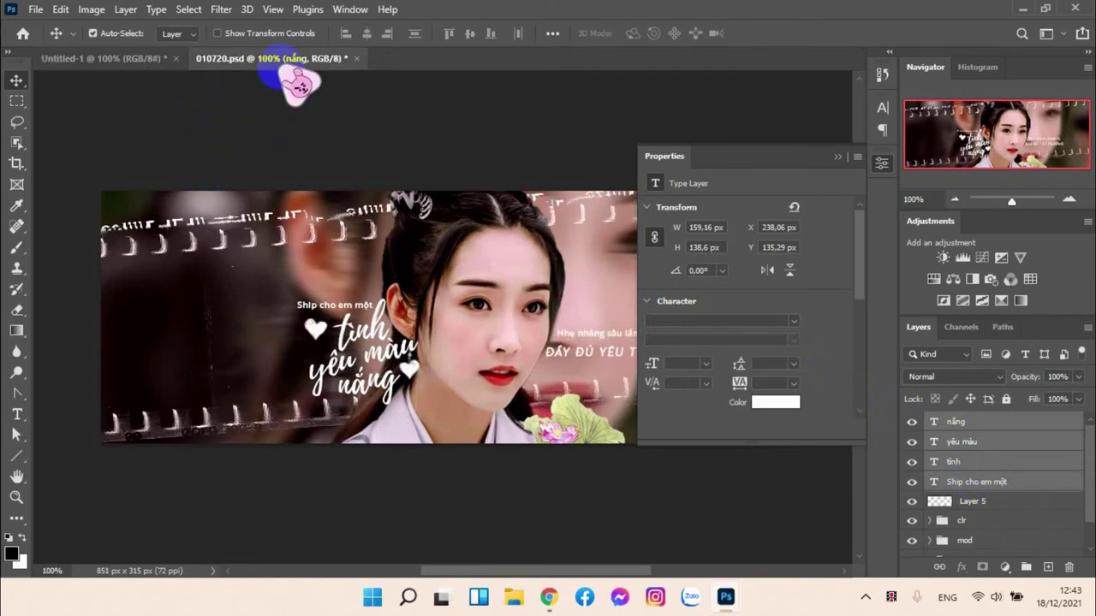
left_click(120, 60)
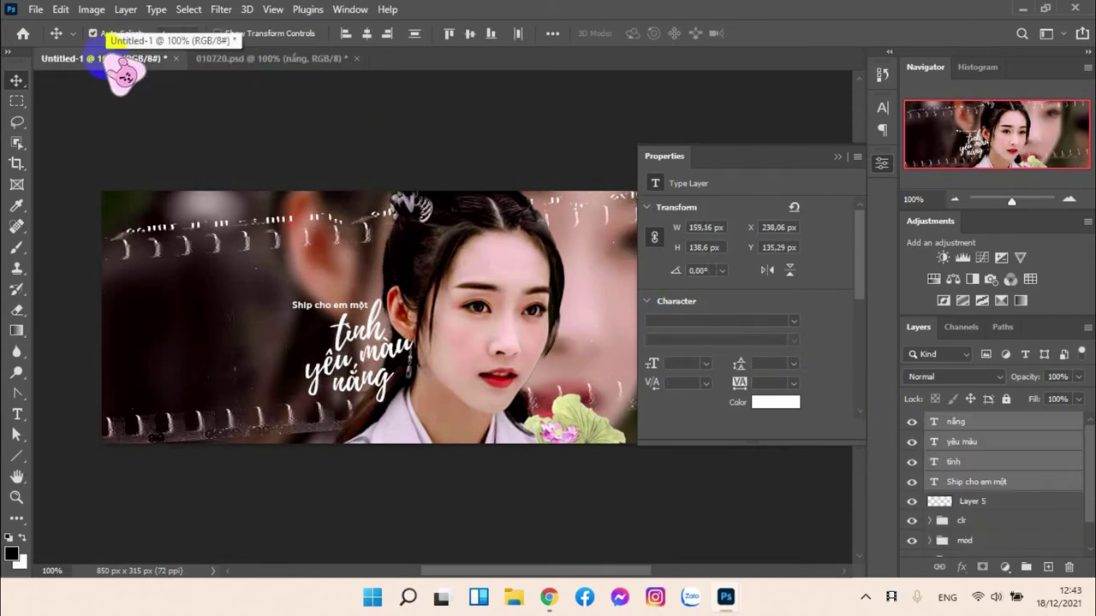
key("Right")
key("Right")
key("Right")
key("Right")
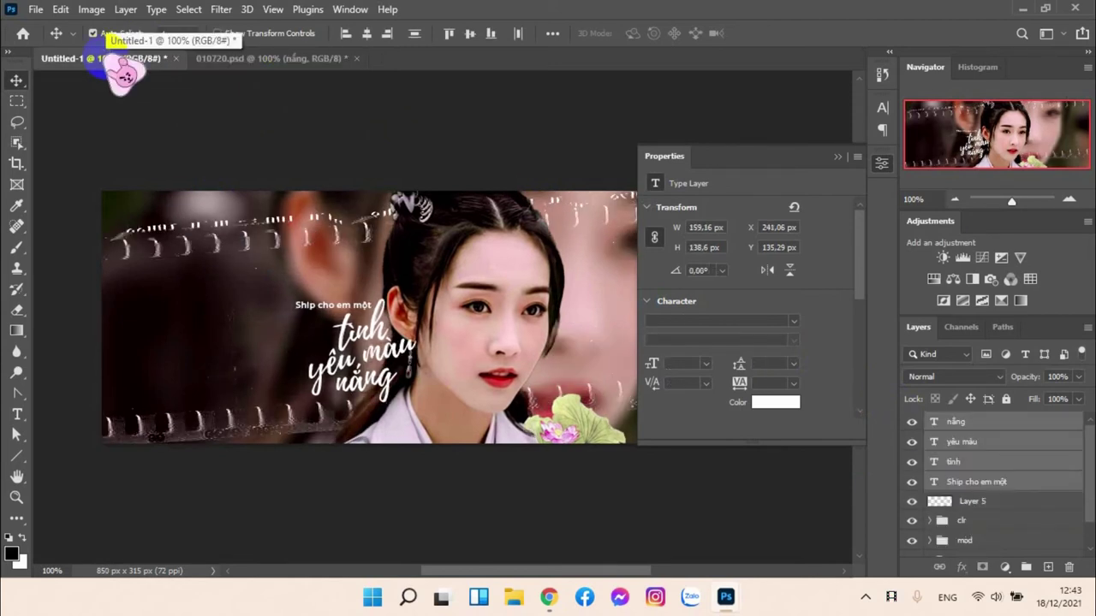
key("Right")
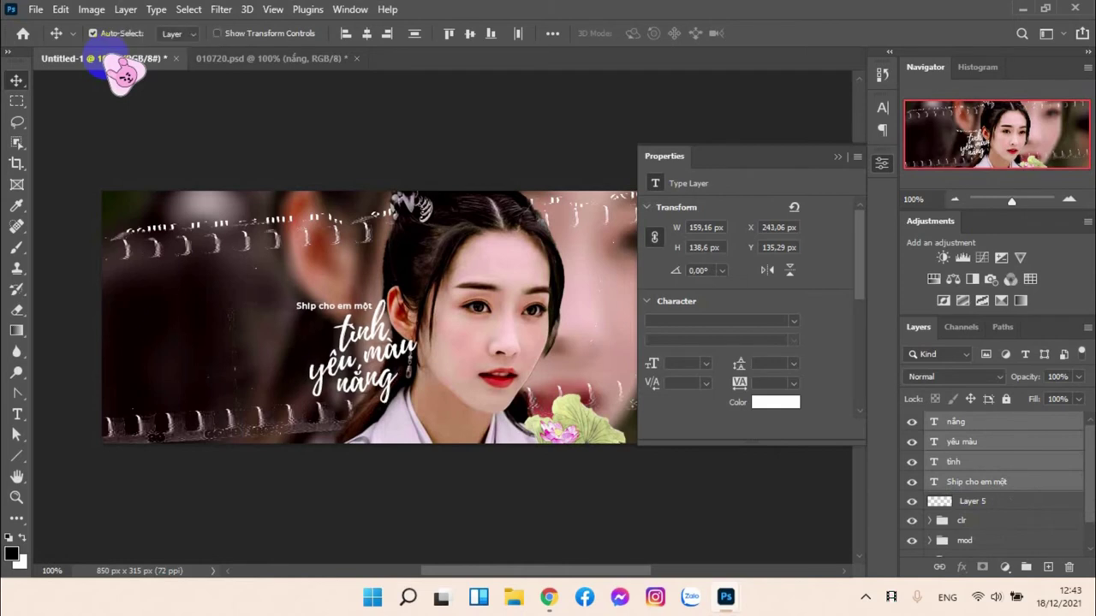
left_click(232, 60)
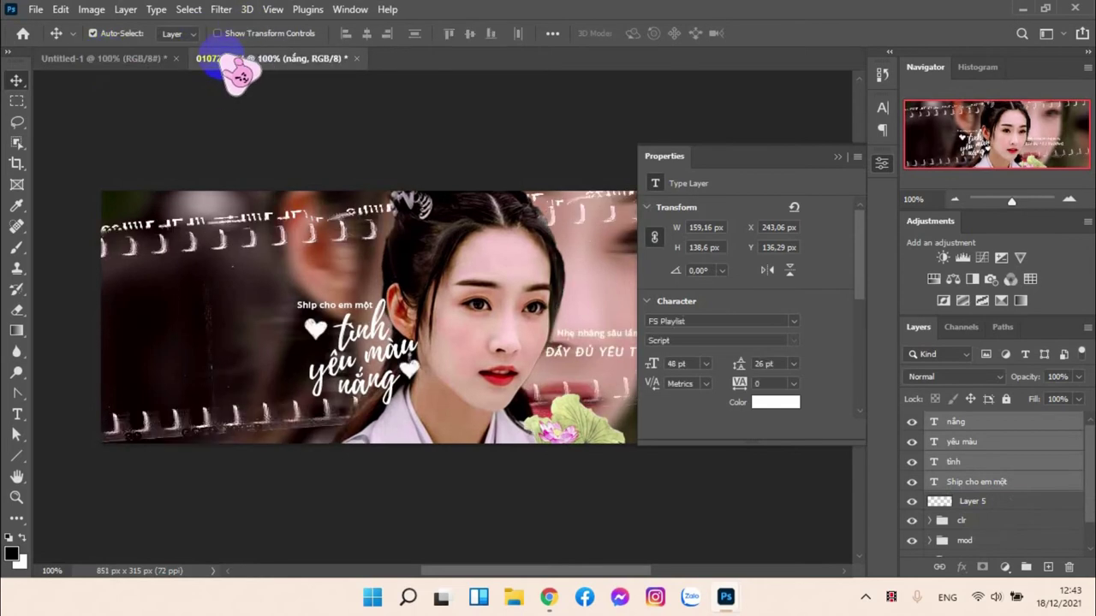
left_click(146, 62)
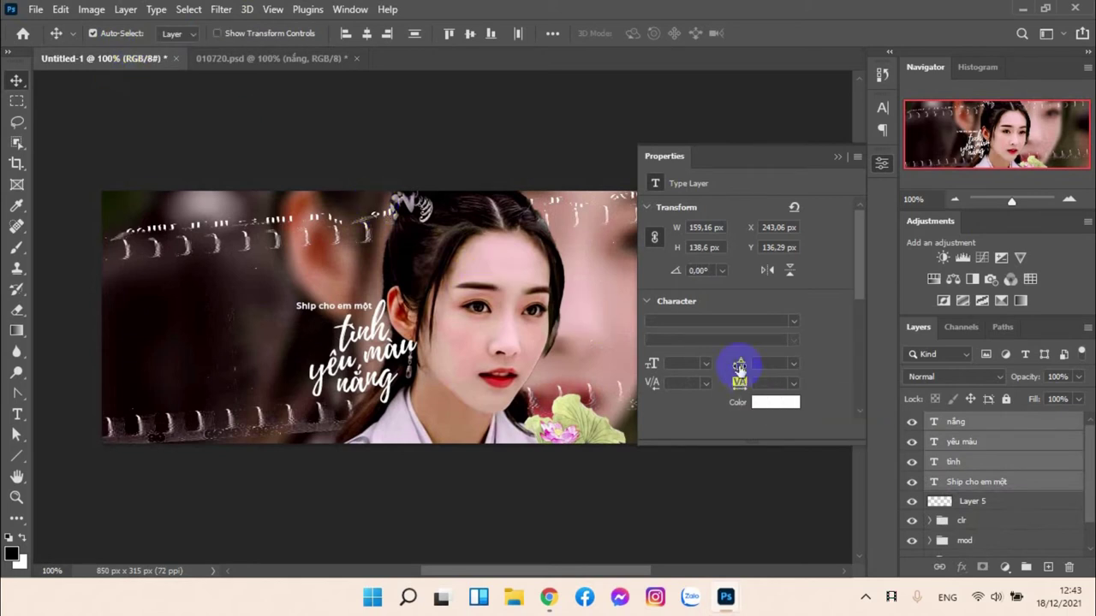
Step: Compare with 010720.psd, then nudge "yêu màu" right to about X 248,52 px and "nắng" down to about Y 199,97 px in Untitled-1
left_click(983, 442)
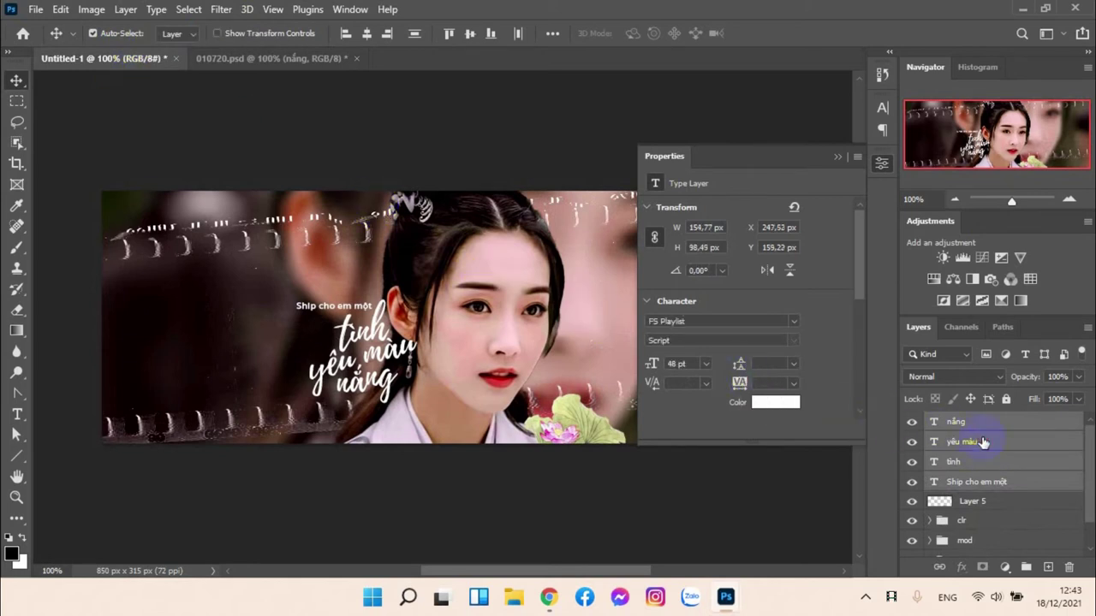
left_click(273, 60)
left_click(176, 60)
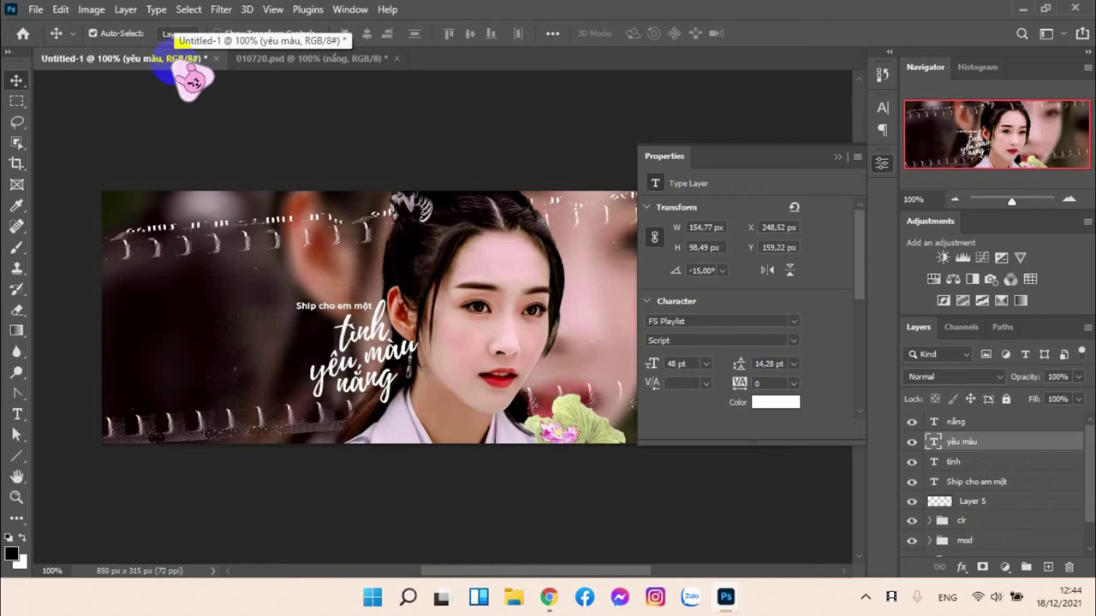
left_click(946, 422)
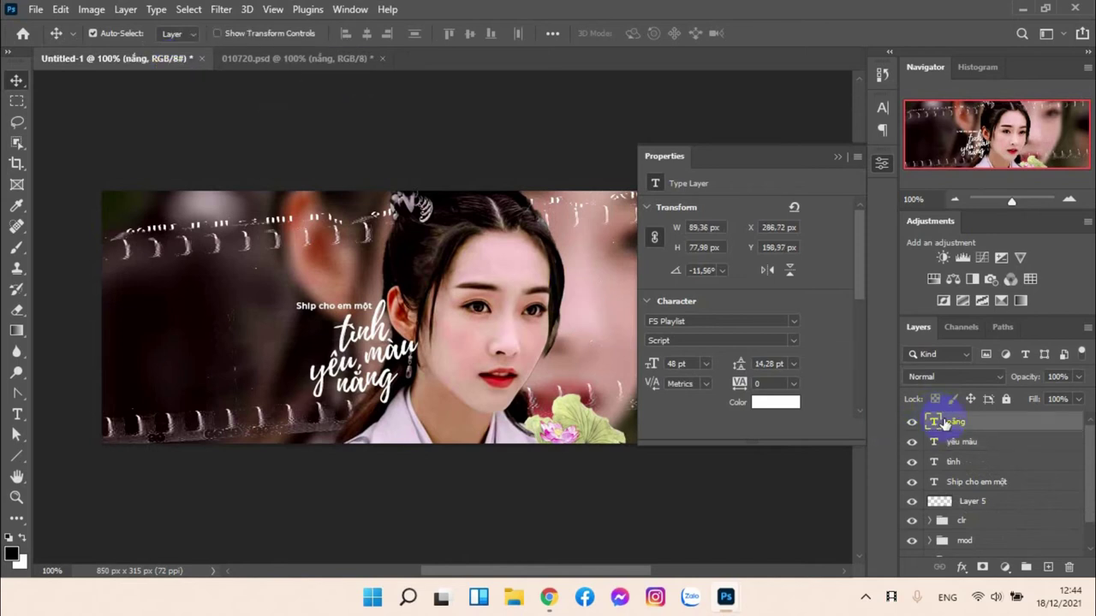
key("Down")
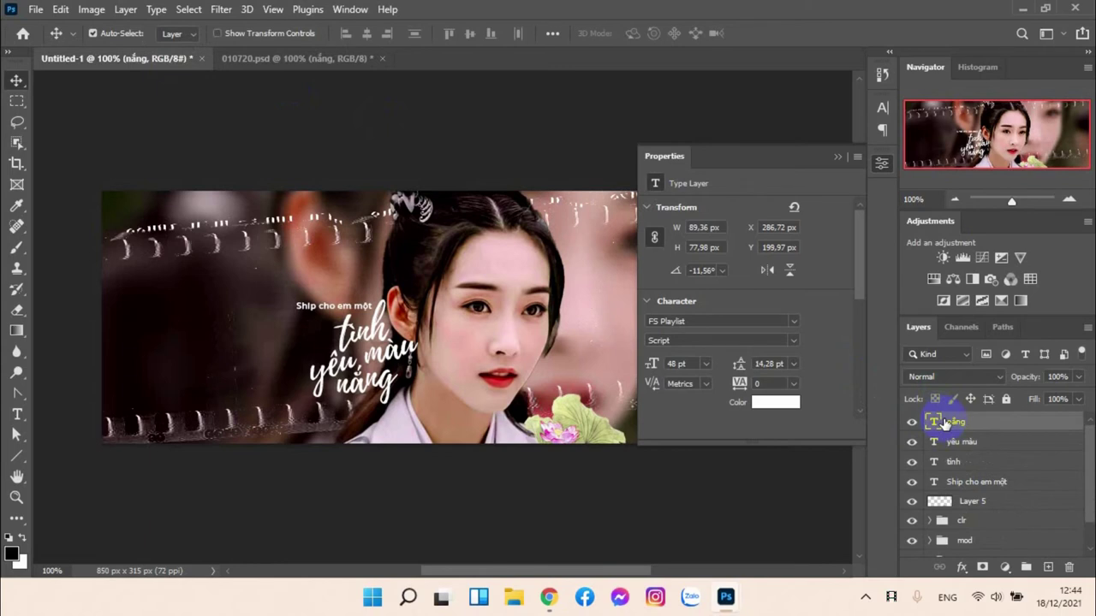
Step: Group the "nắng", "yêu màu" and "tình" layers and name the group "tình yêu màu nắng"
left_click(998, 465, "shift")
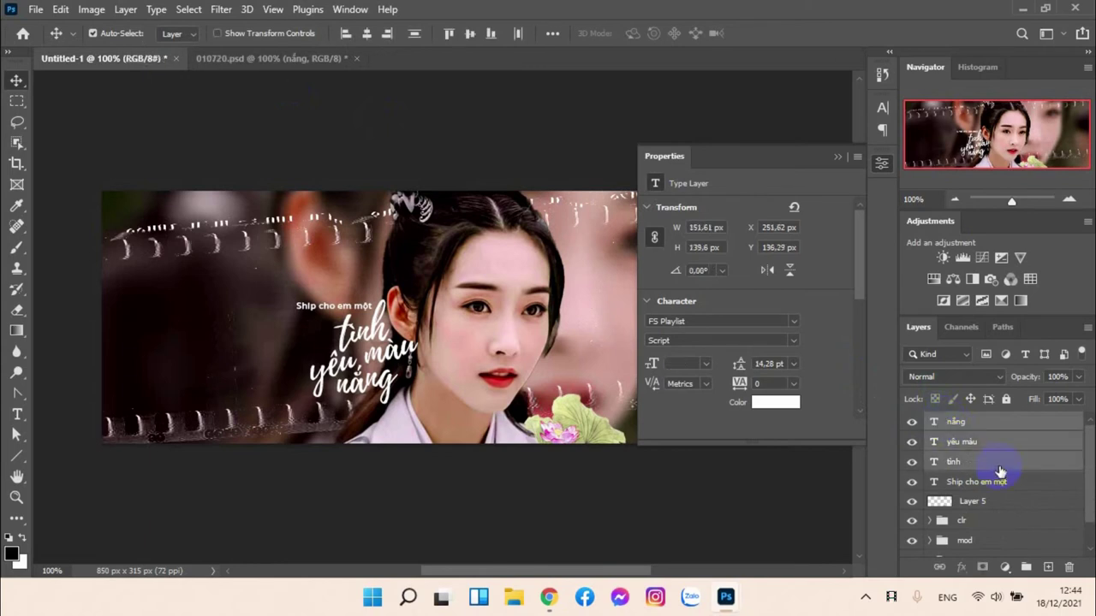
key("ctrl+g")
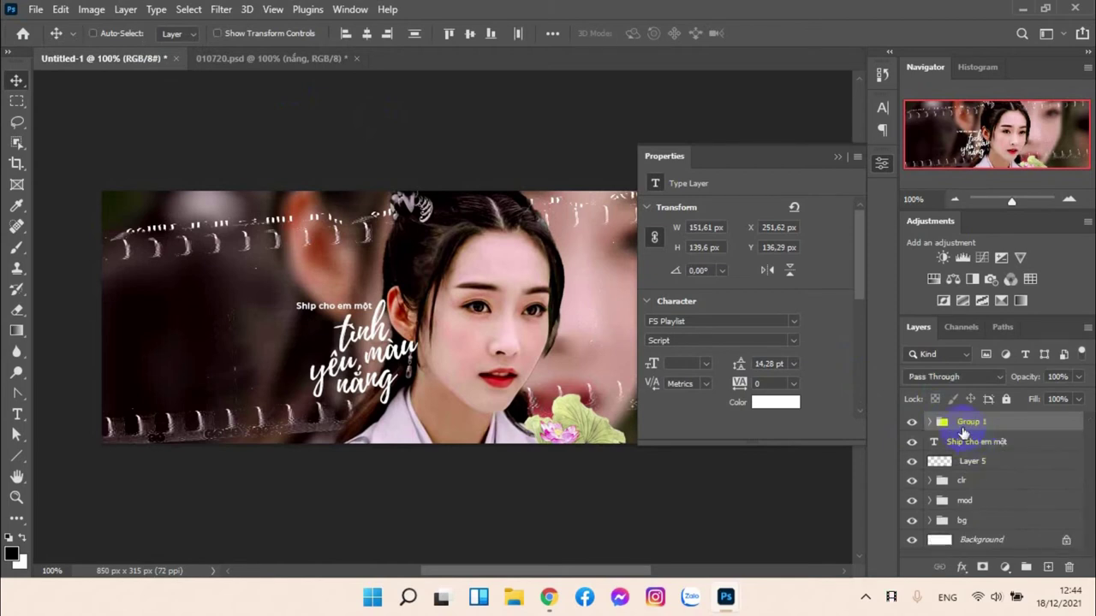
double_click(968, 423)
type("tin")
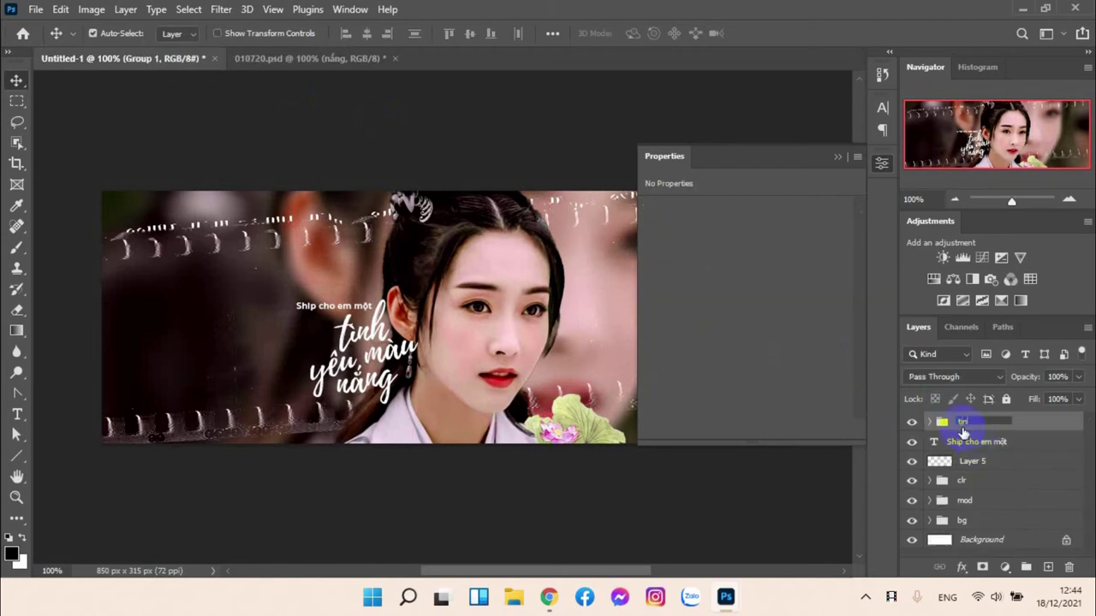
type("h yêu màu nắng")
key("Return")
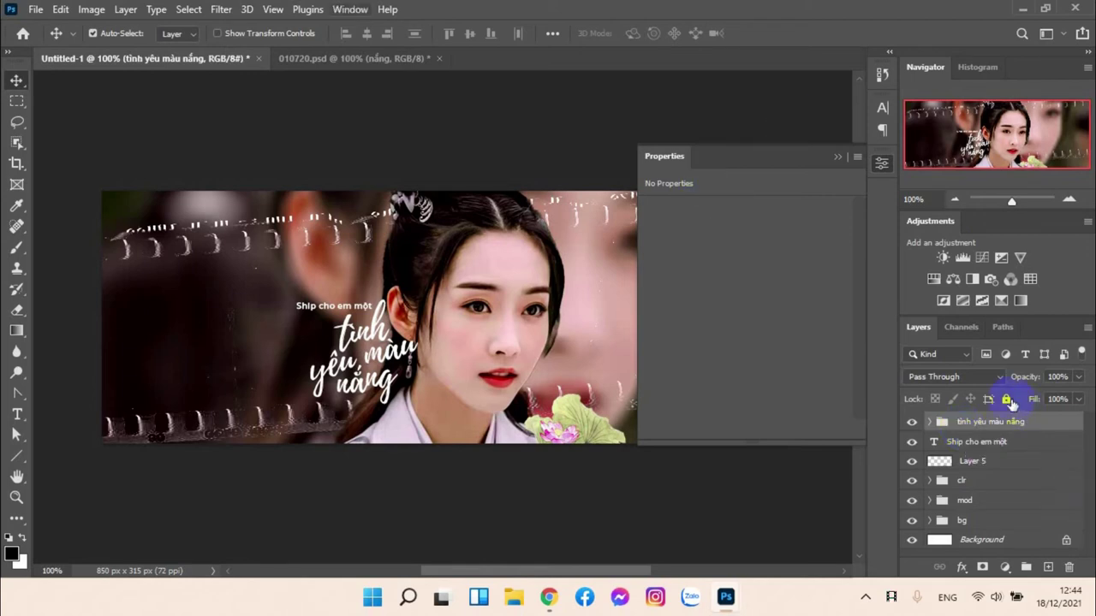
Step: With "Ship cho em một" selected in Untitled-1, check the text settings of "Nhẹ nhàng sâu lắng nhưng" in 010720.psd and return
left_click(991, 444)
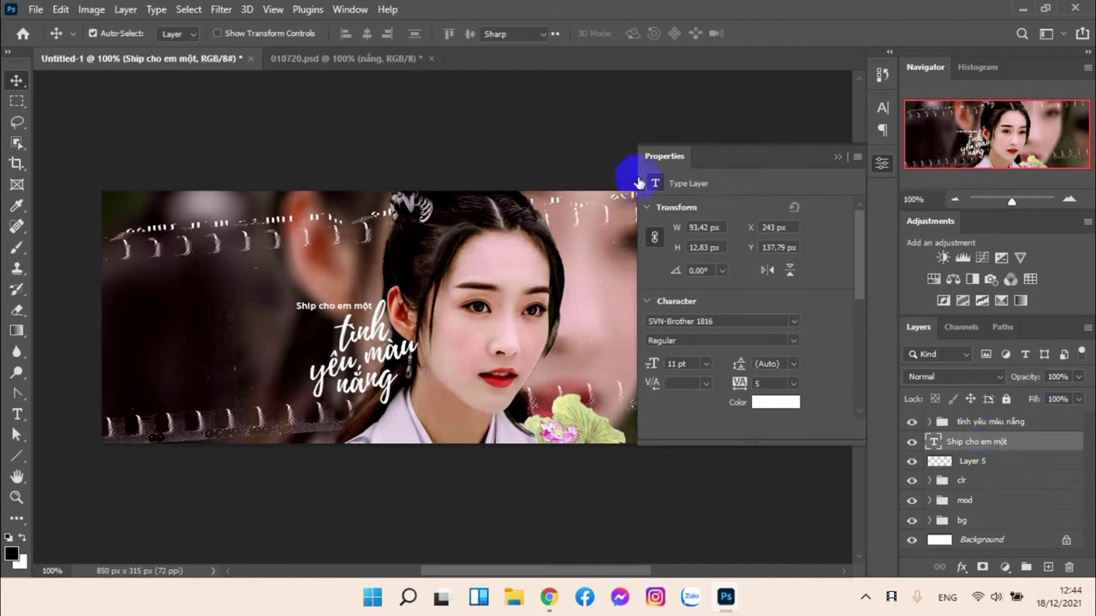
key("t")
left_click(403, 60)
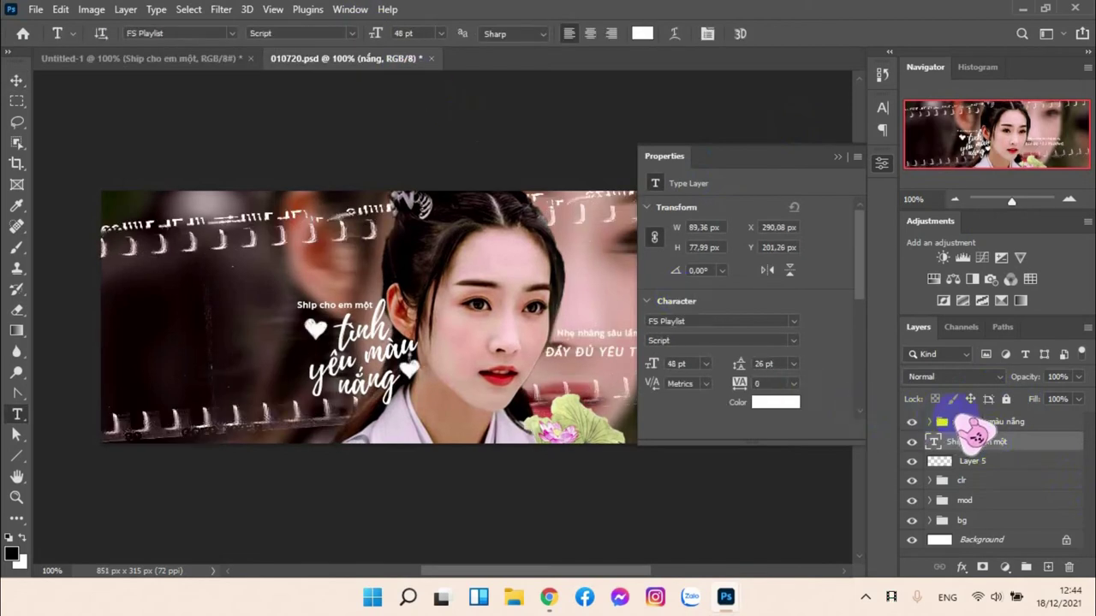
left_click(980, 484)
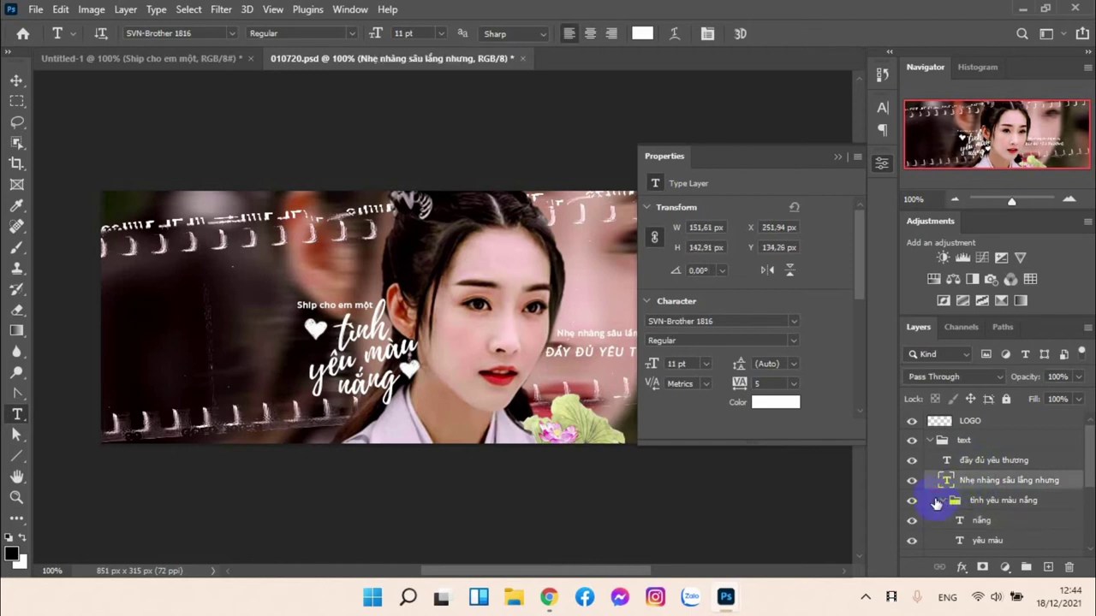
left_click(939, 503)
left_click(942, 501)
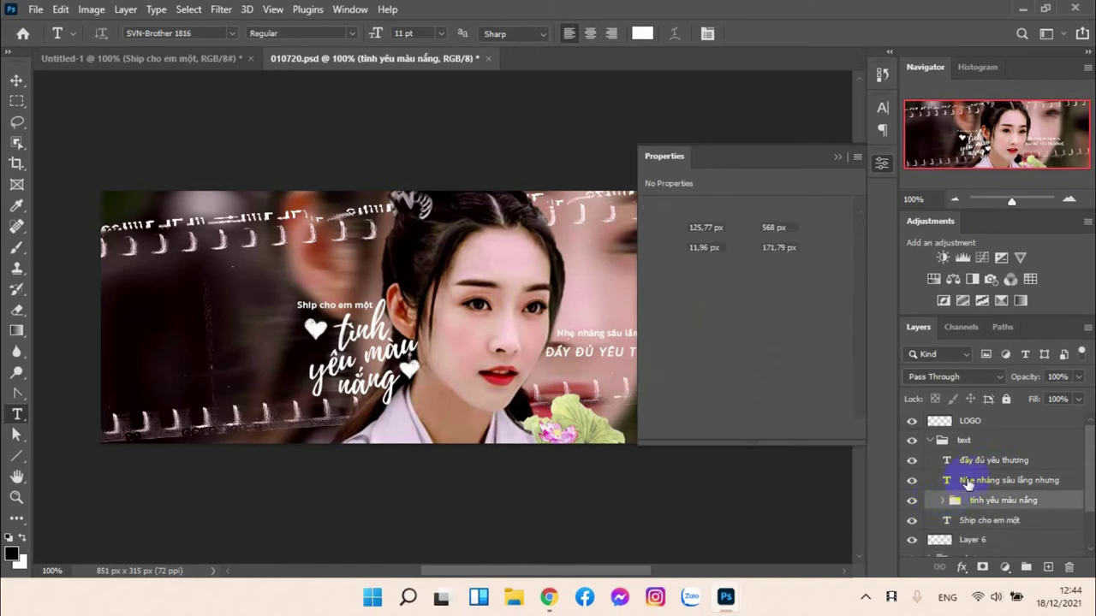
left_click(966, 482)
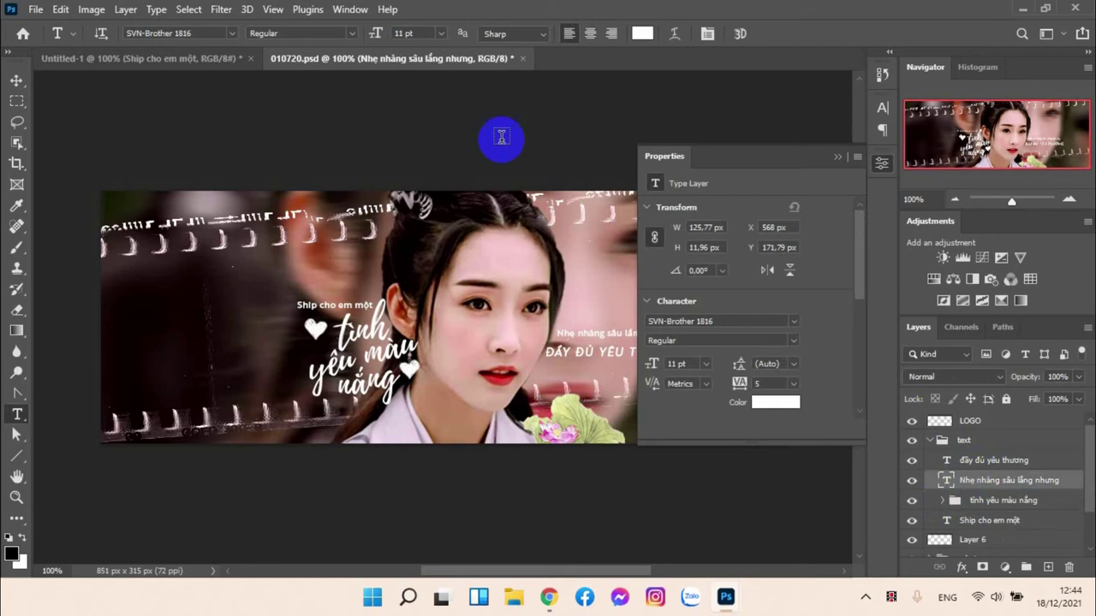
left_click(103, 62)
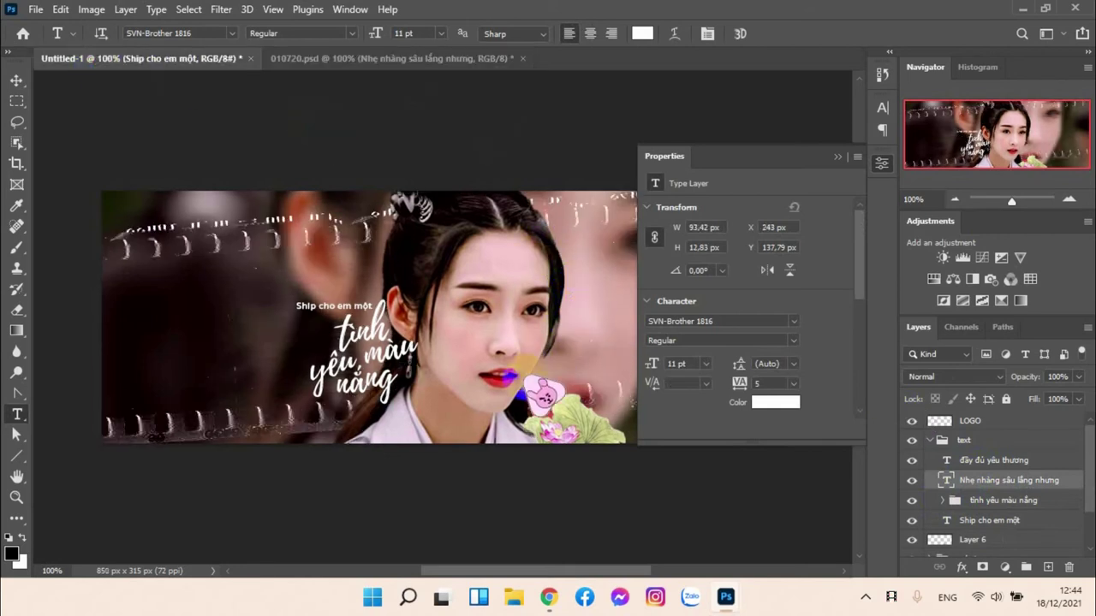
Step: Add the text "nhẹ nhàng sâu lắng nhưng" beside the woman's face in SVN-Brother 1816 Regular at 11 pt
left_click(564, 328)
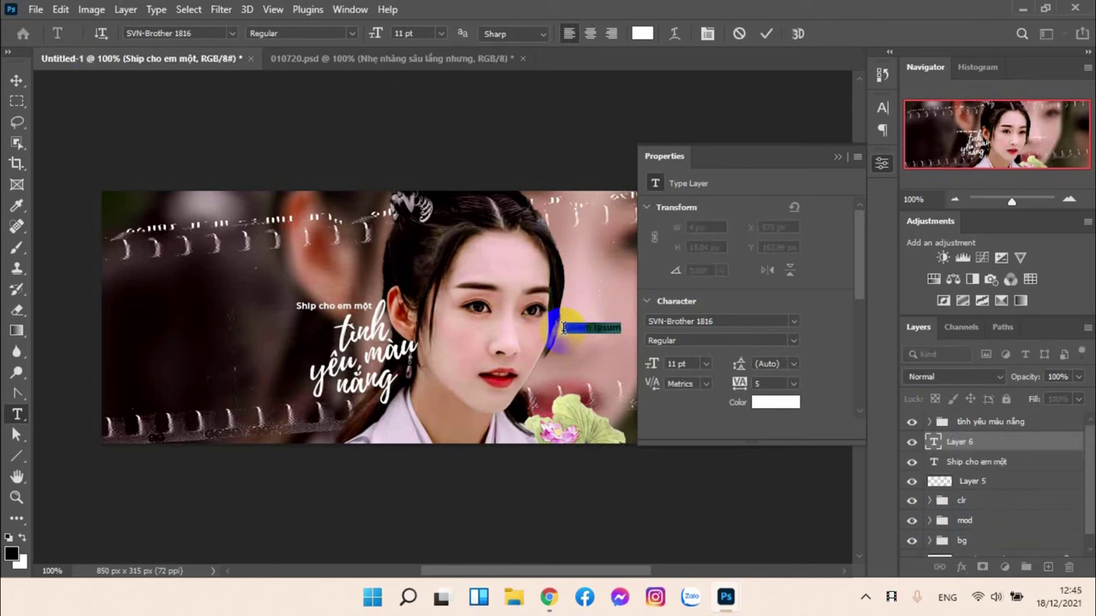
left_click(565, 328)
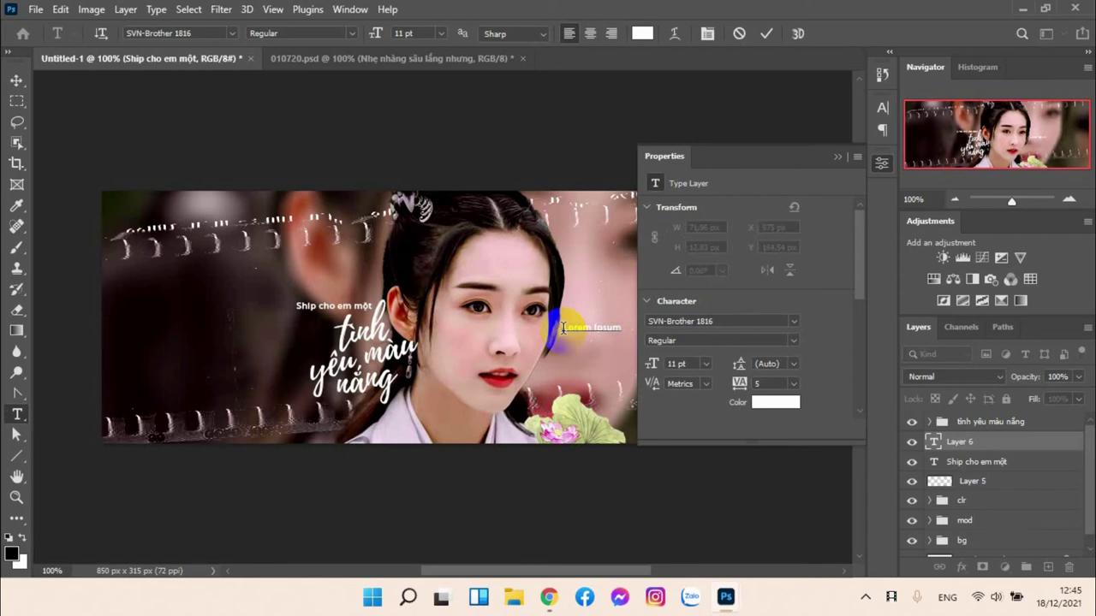
key("ctrl+v")
left_click(766, 34)
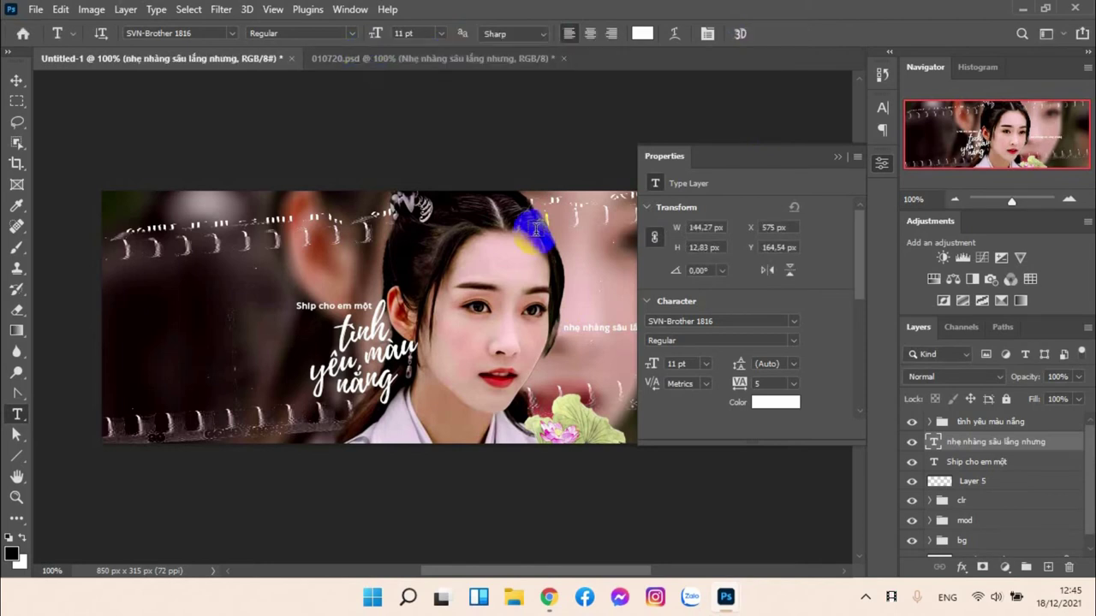
Step: Capitalise the new text's first letter to read "Nhẹ nhàng sâu lắng nhưng" and move its layer above the "tình yêu màu nắng" group
left_click(579, 326)
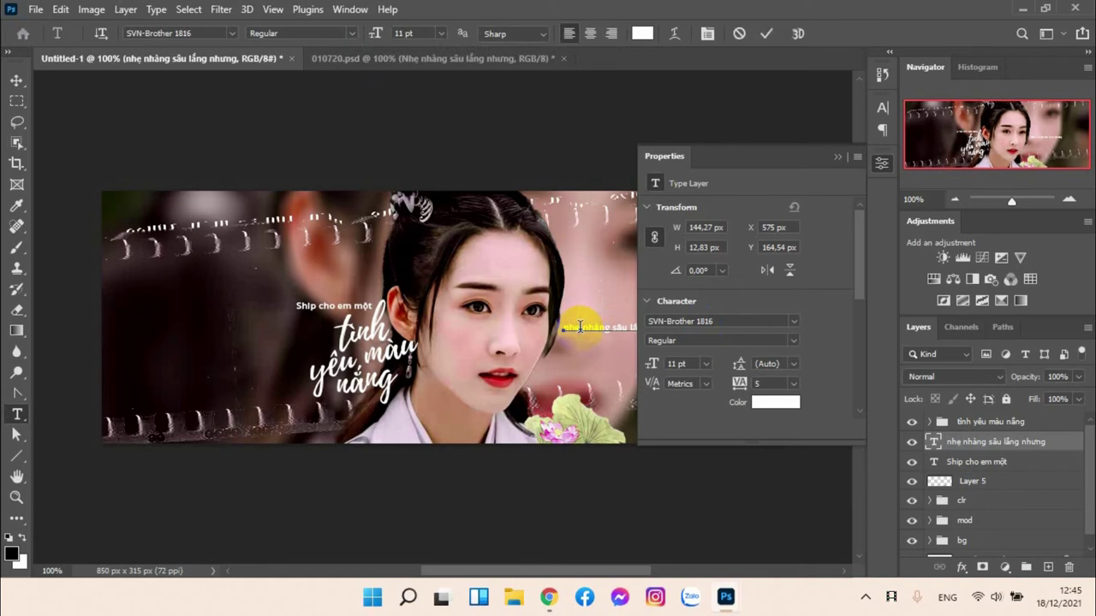
double_click(580, 326)
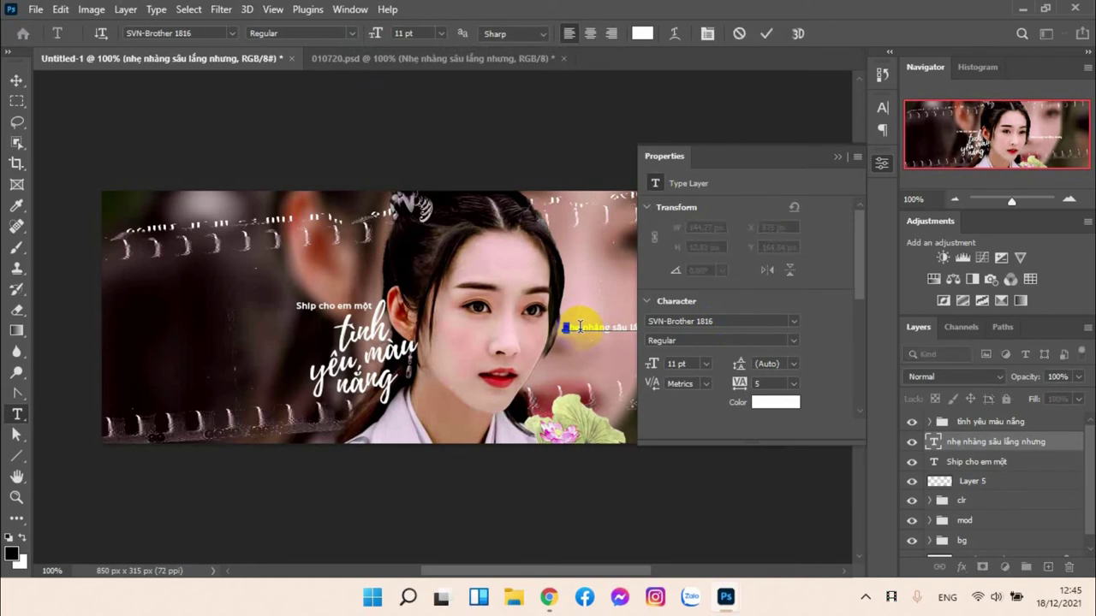
left_click(579, 327)
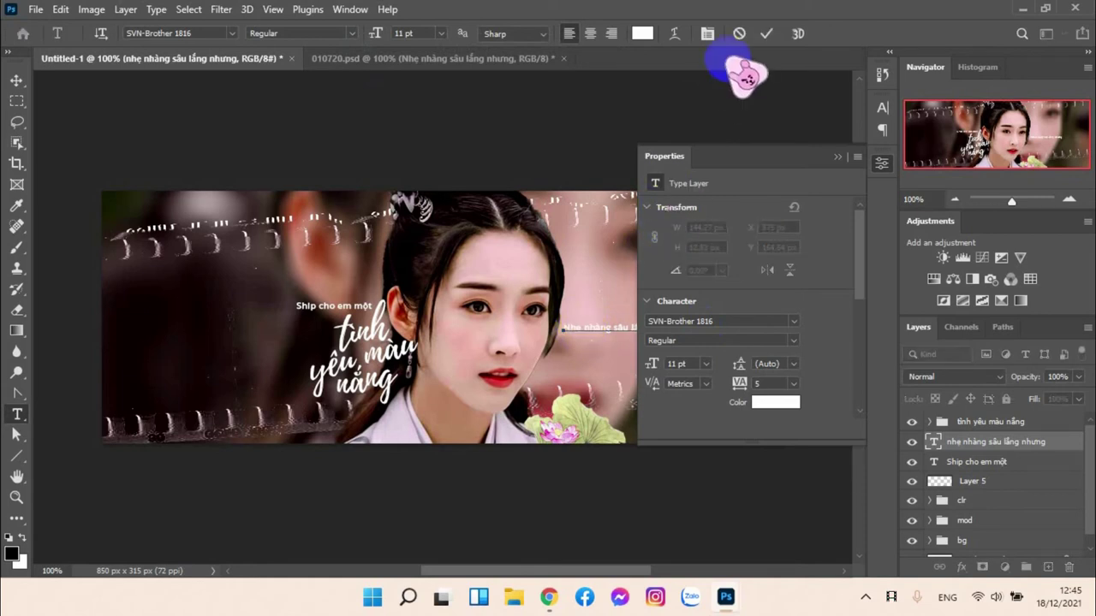
left_click(767, 34)
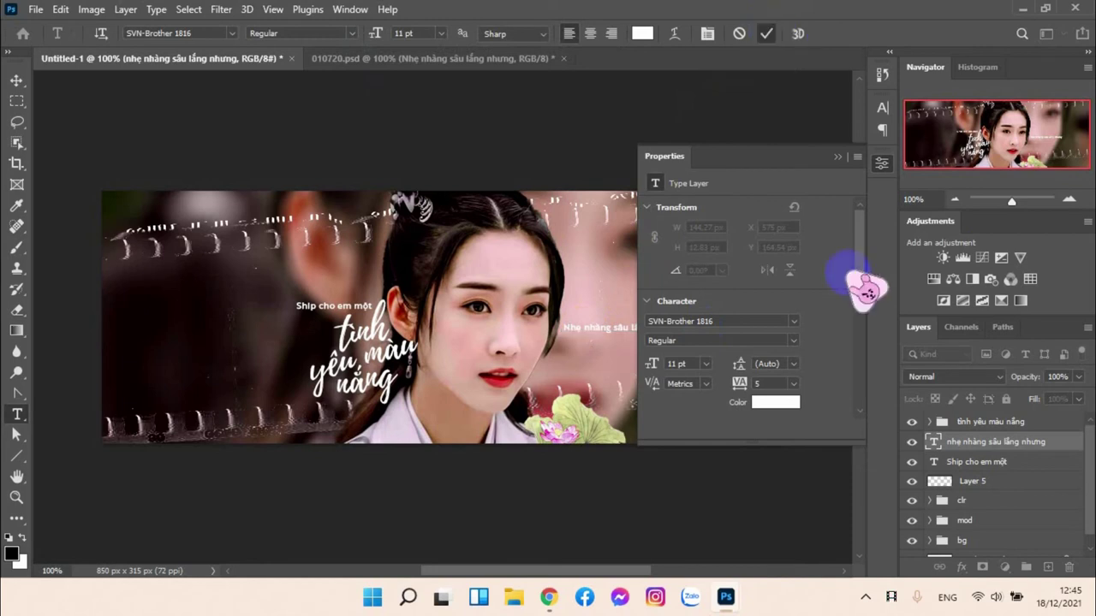
left_click_drag(1028, 440, 1016, 414)
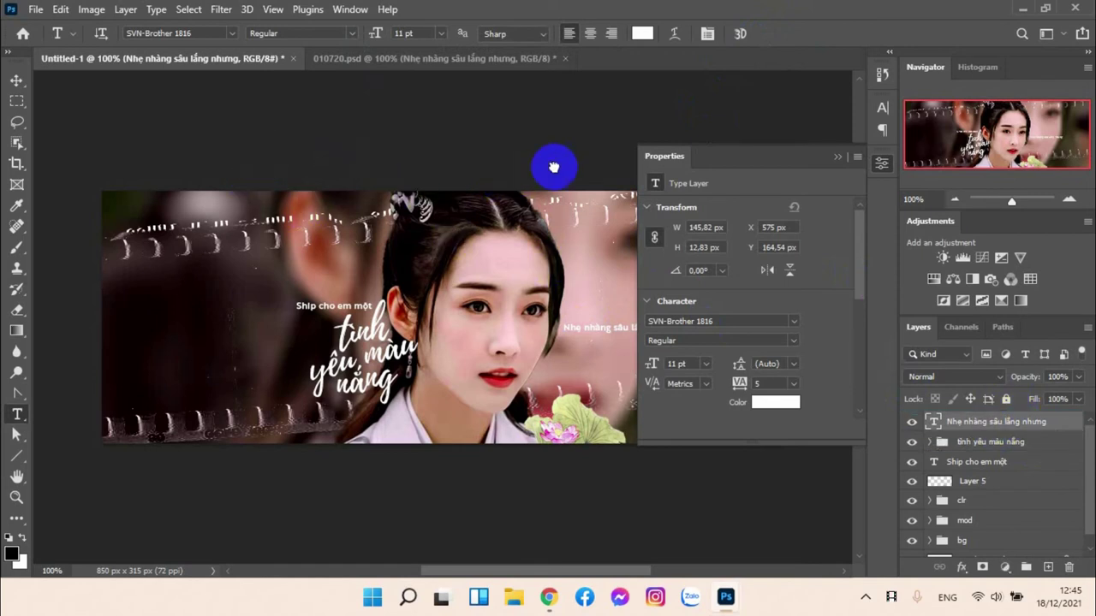
Step: Look up the X position of "Nhẹ nhàng sâu lắng nhưng" in 010720.psd and set its copy in Untitled-1 to 568 px
left_click(385, 62)
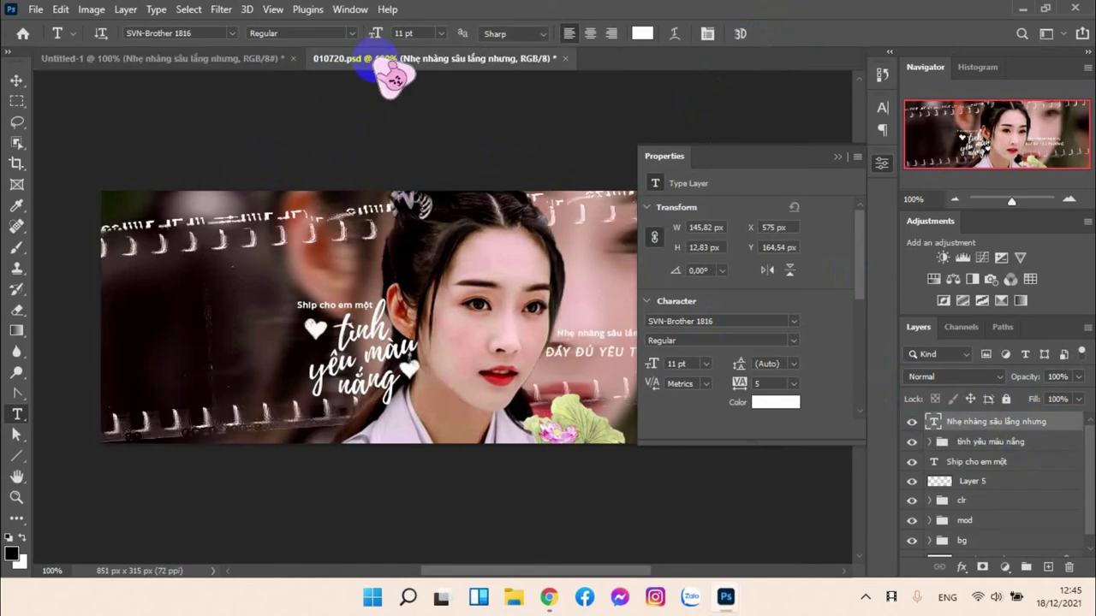
left_click(781, 228)
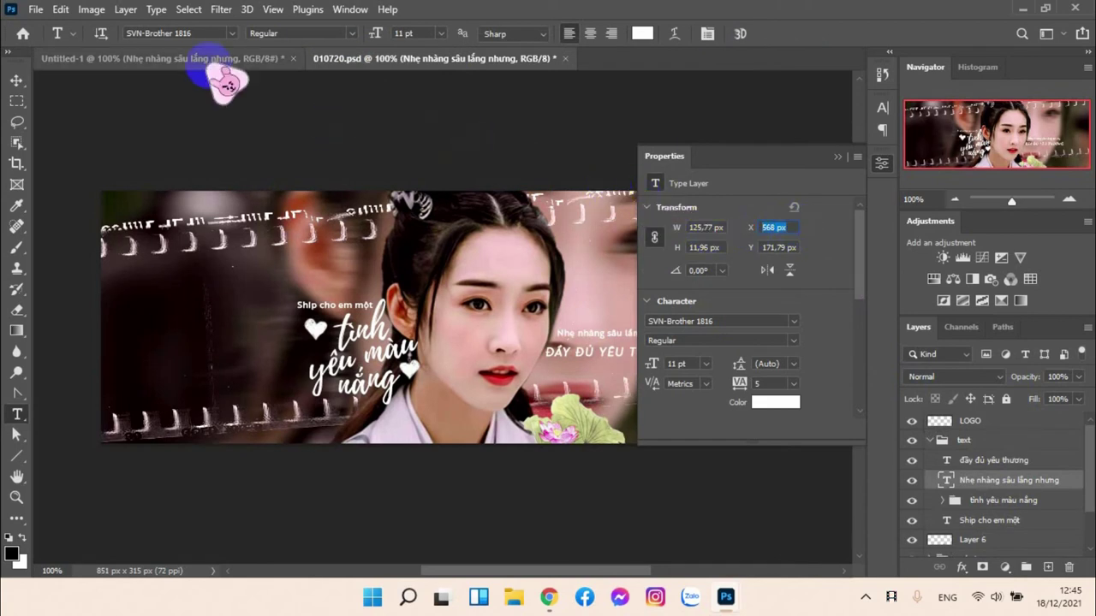
key("ctrl+Tab")
left_click(775, 228)
type("568")
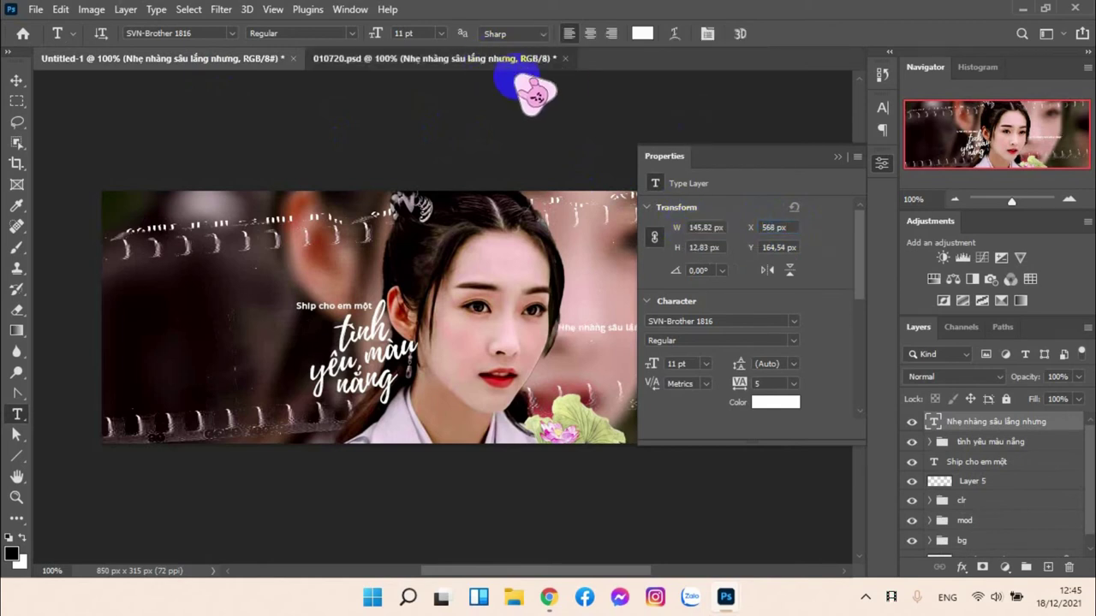
Step: Copy the text's Y position from 010720.psd and apply it in Untitled-1, setting Y to 171,79 px
left_click(505, 60)
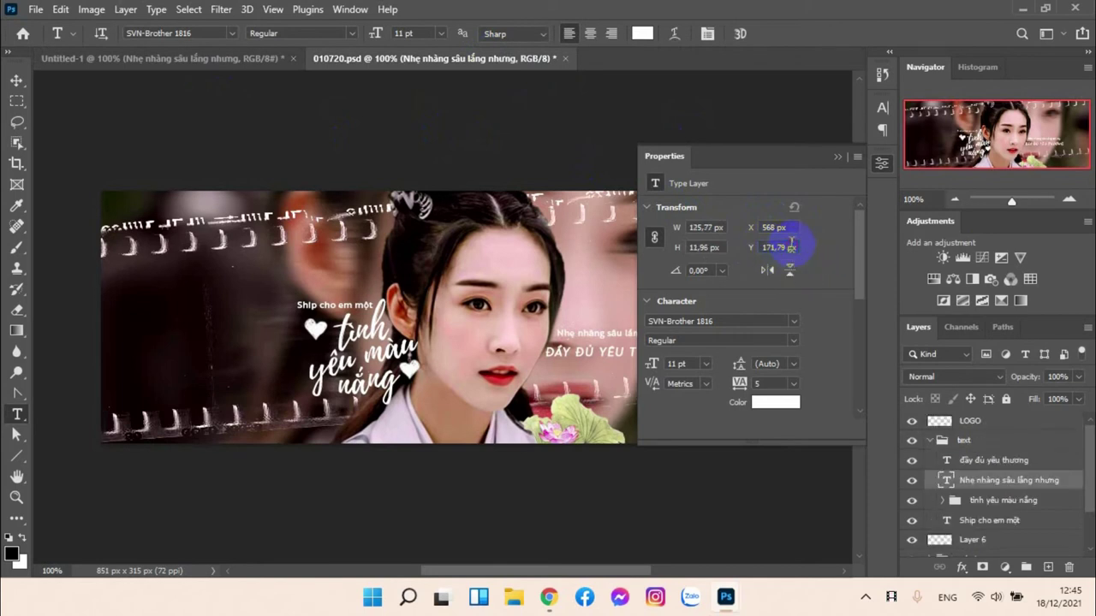
left_click(789, 247)
key("ctrl+c")
left_click(269, 60)
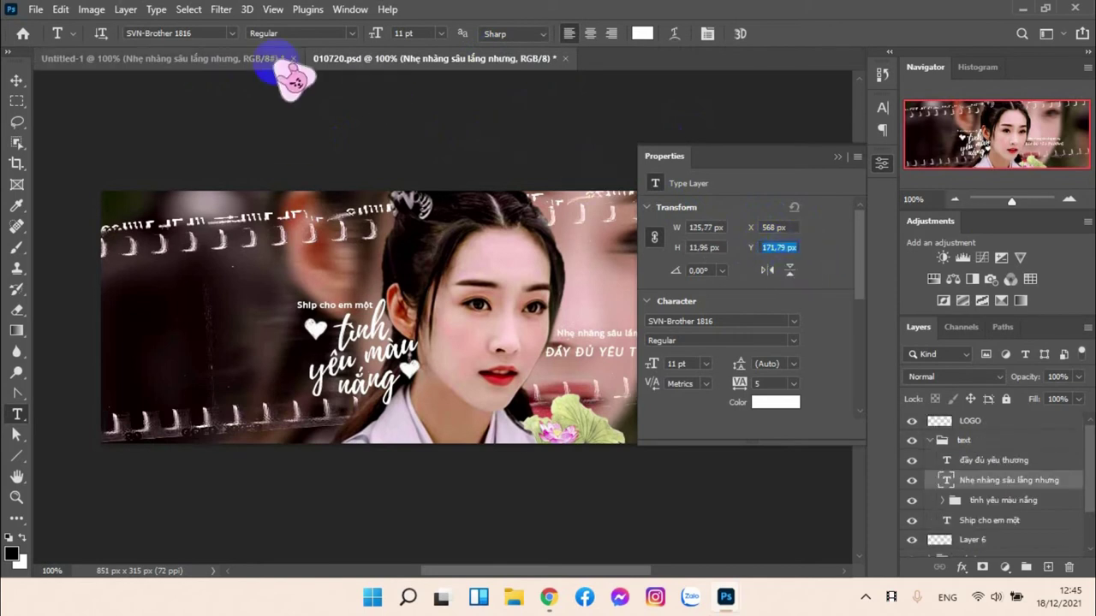
left_click(776, 249)
key("ctrl+v")
key("Return")
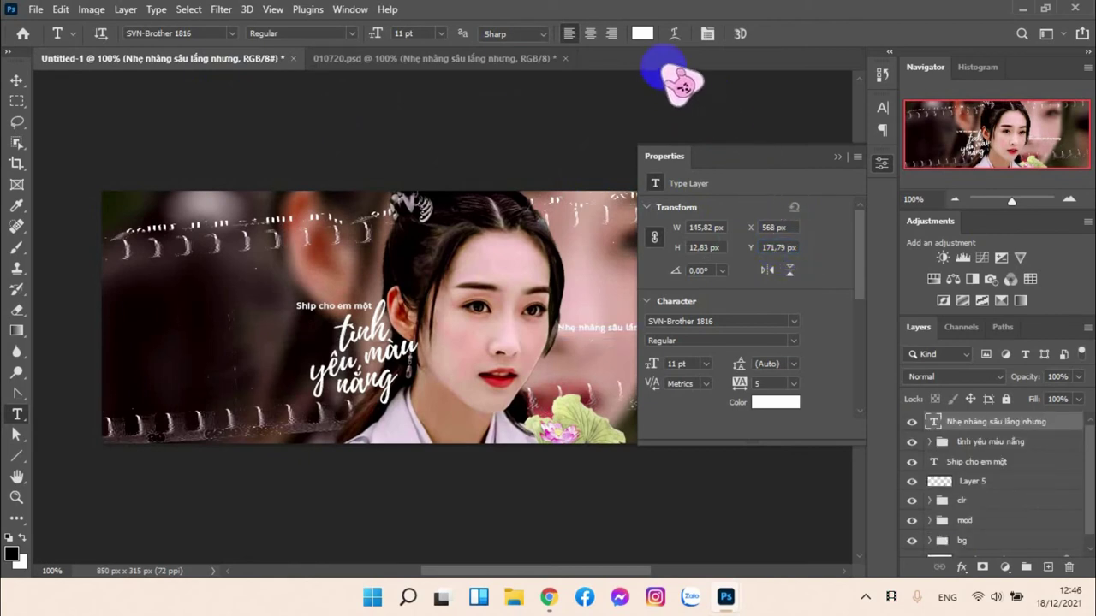
Step: Check the text settings of "đầy đủ yêu thương" against "Nhẹ nhàng sâu lắng nhưng" in 010720.psd and return to Untitled-1
left_click(428, 62)
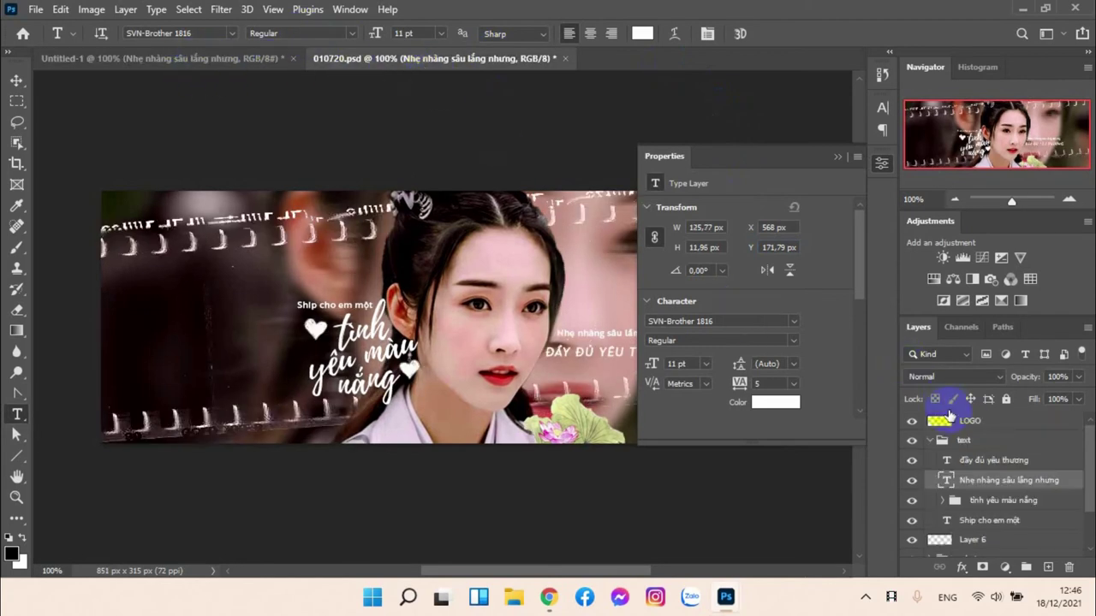
left_click(1008, 462)
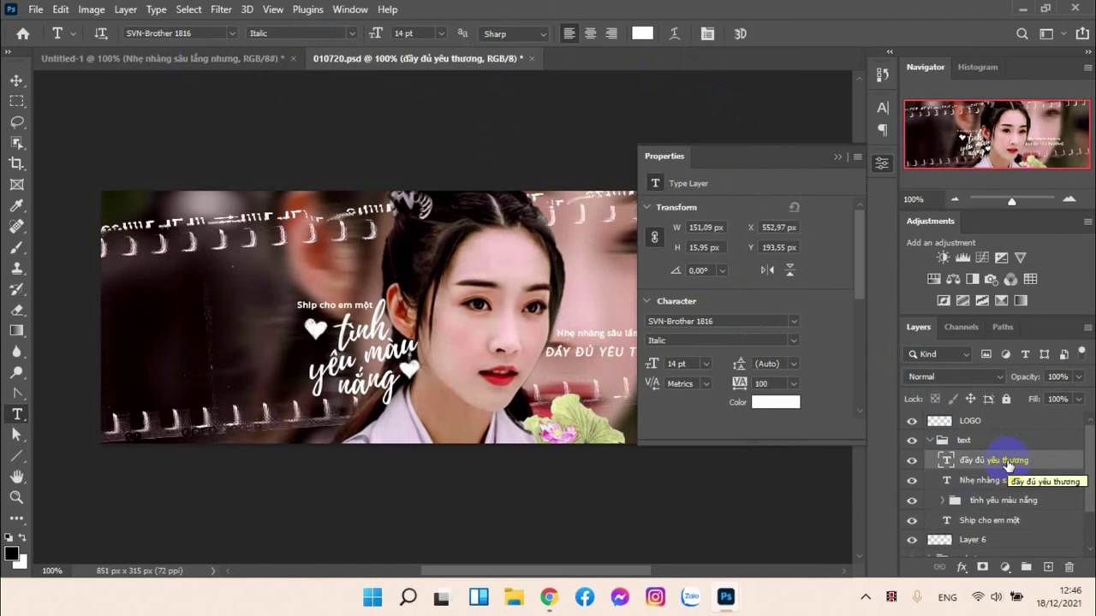
left_click(981, 481)
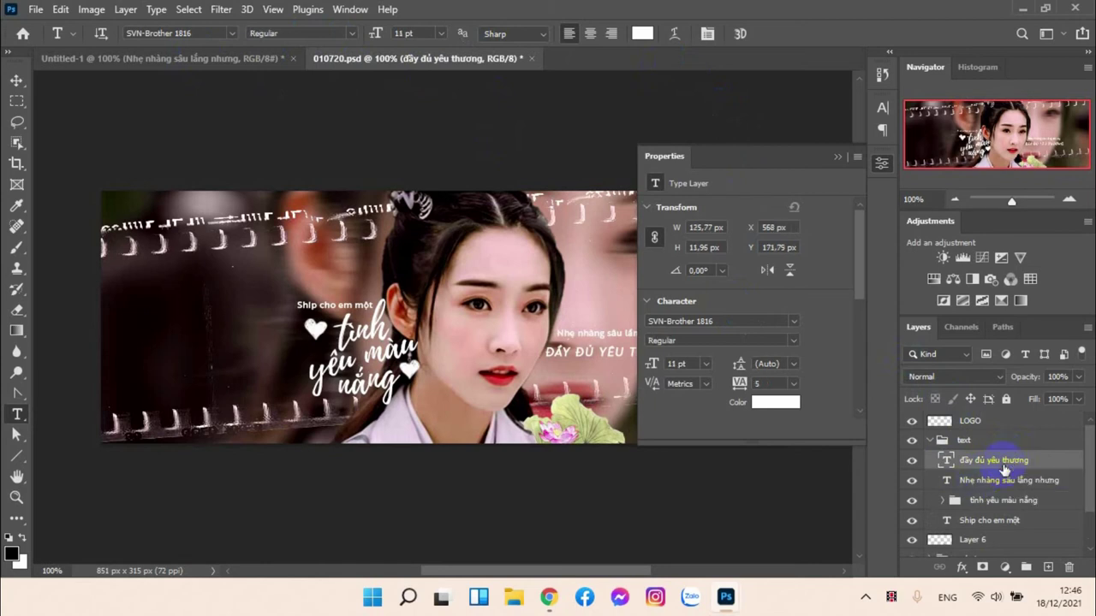
left_click(1004, 466)
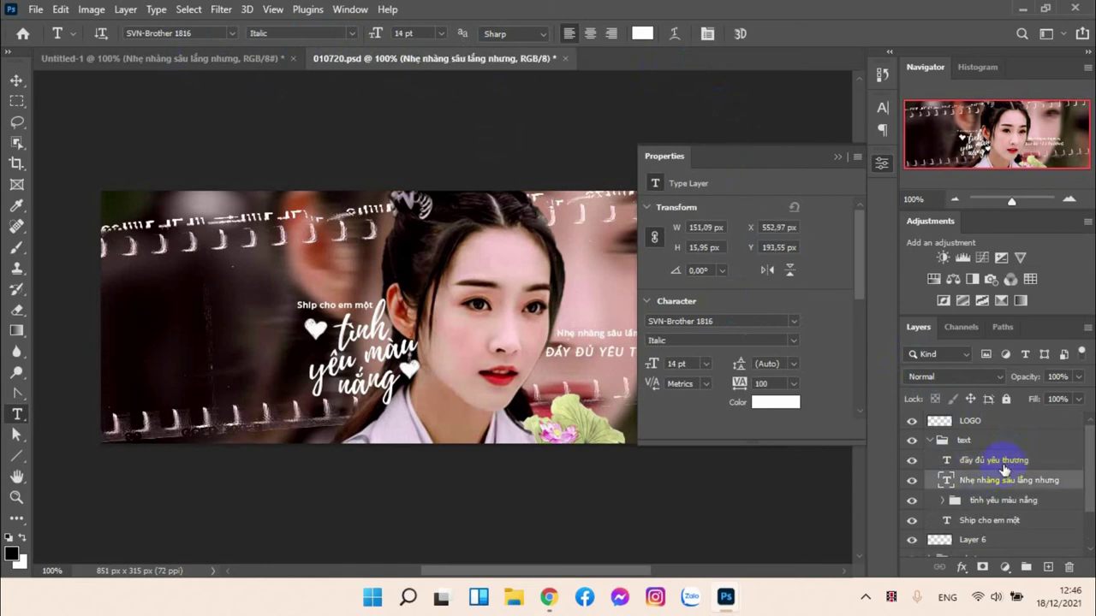
left_click(998, 484)
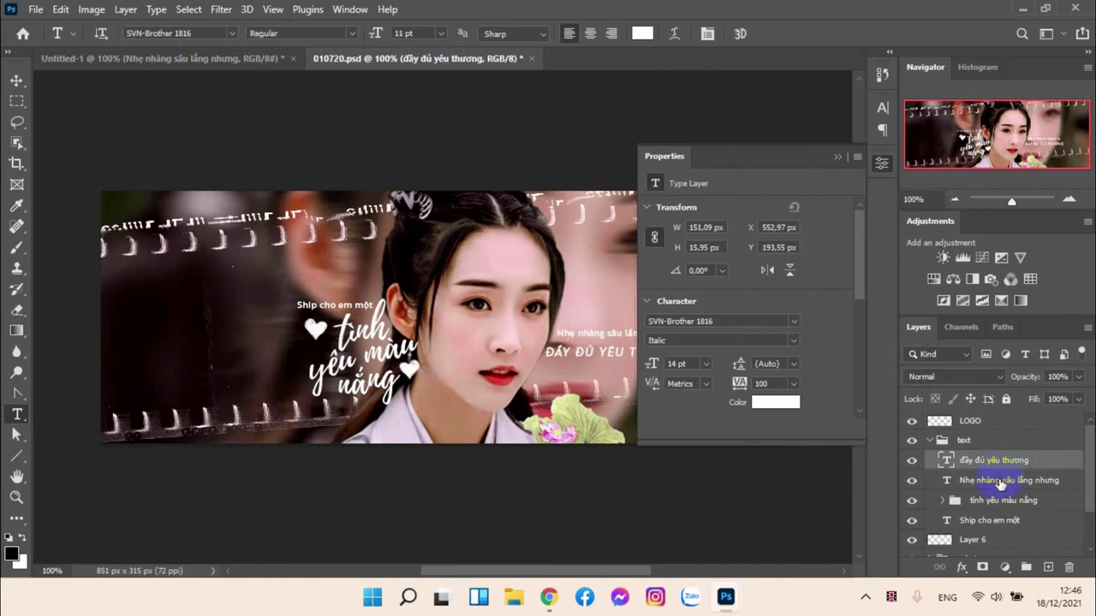
left_click(1002, 460)
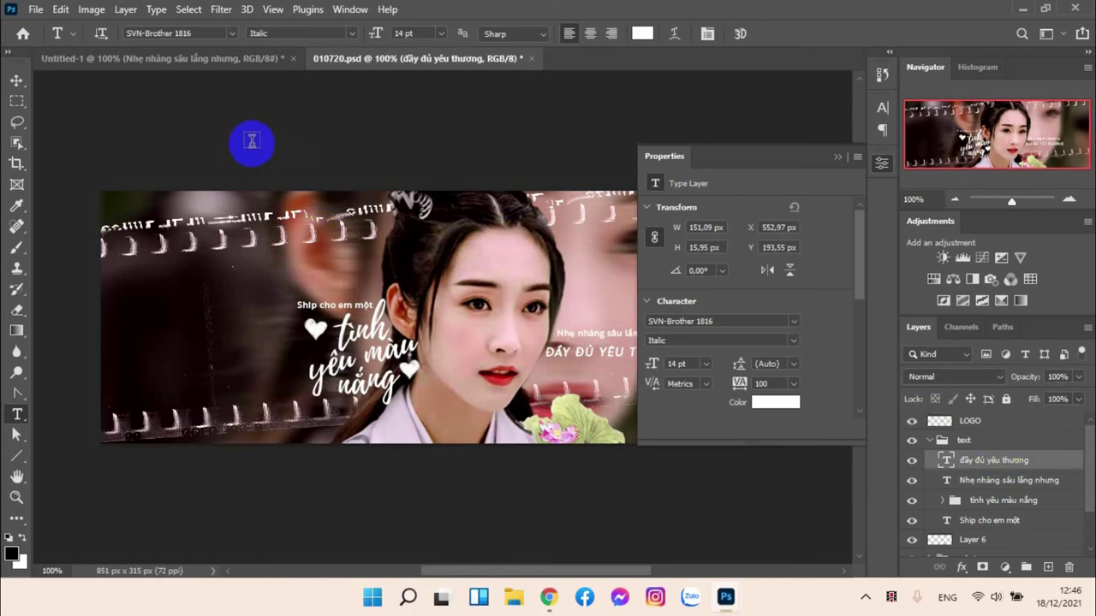
left_click(241, 58)
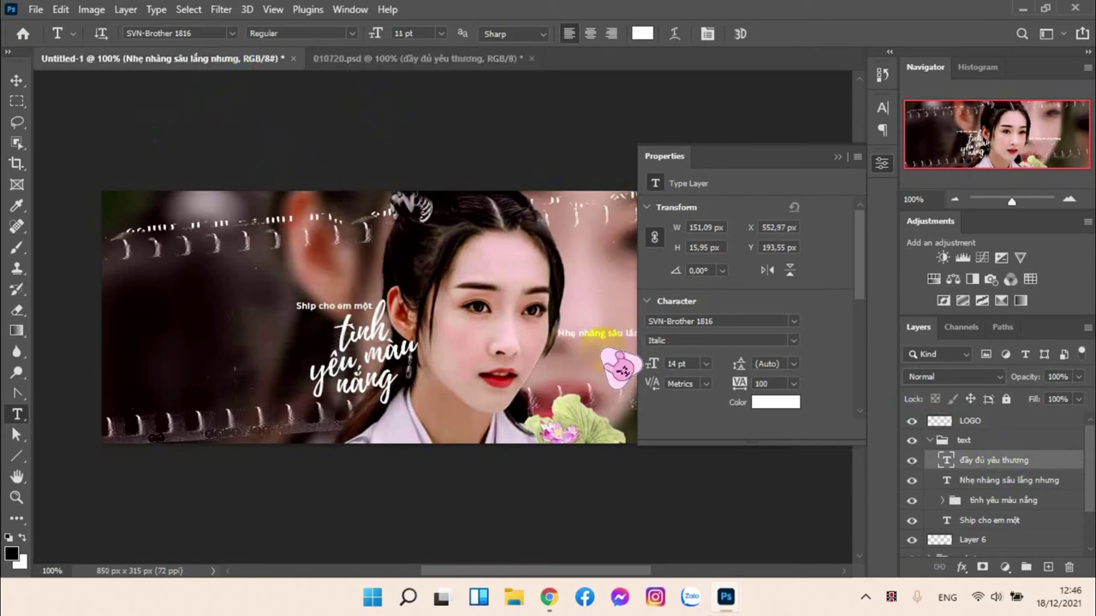
Step: Start a new text line below "Nhẹ nhàng sâu lắng nhưng" in SVN-Brother 1816 Italic, 14 pt, with tracking 100
left_click(571, 359)
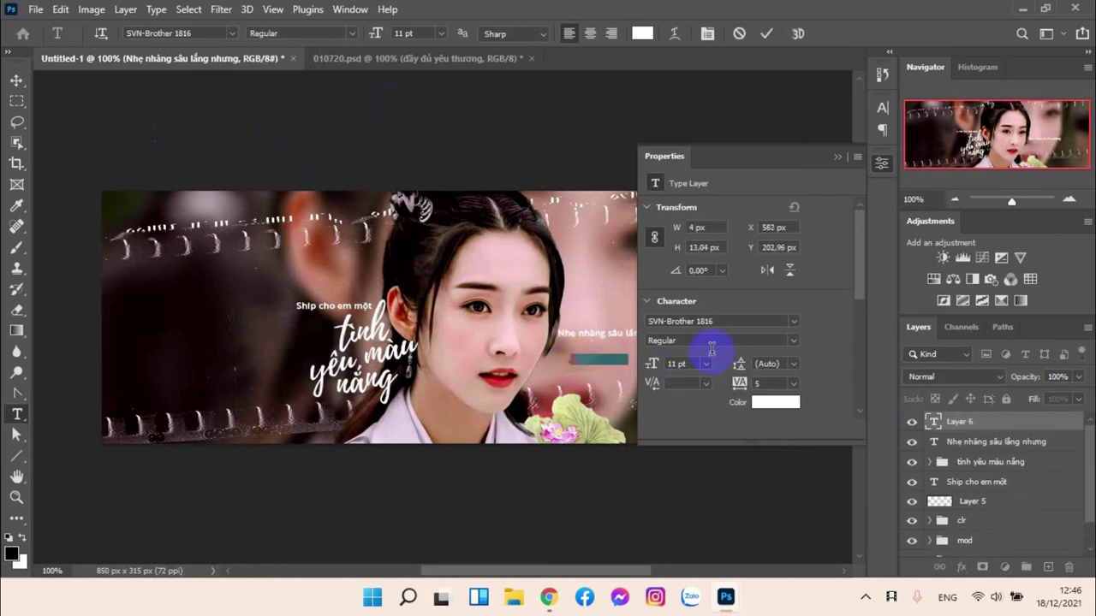
left_click(788, 341)
left_click(685, 369)
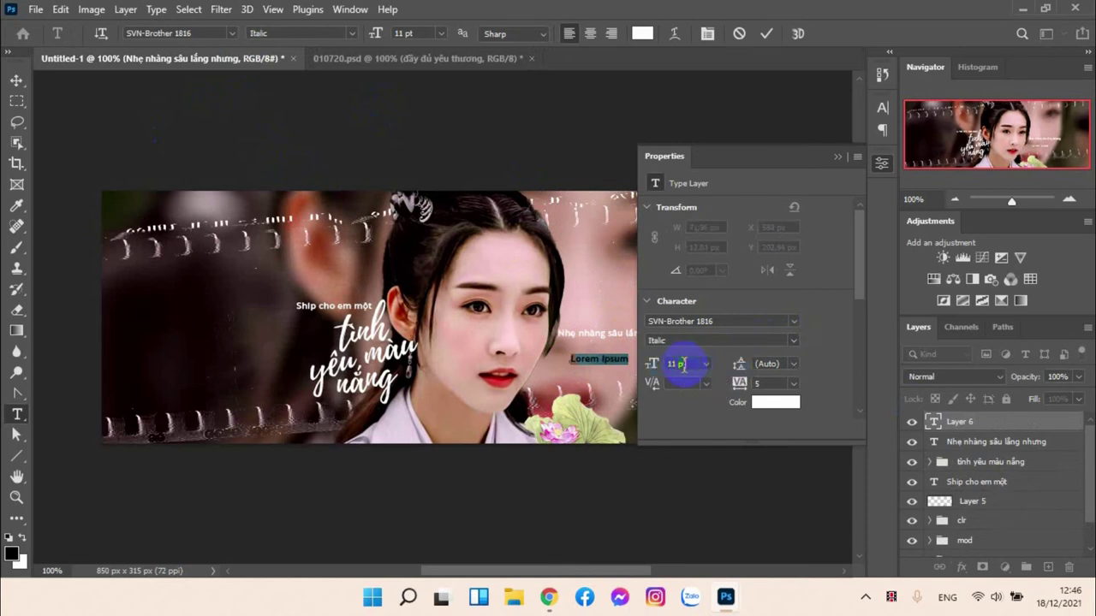
left_click(706, 364)
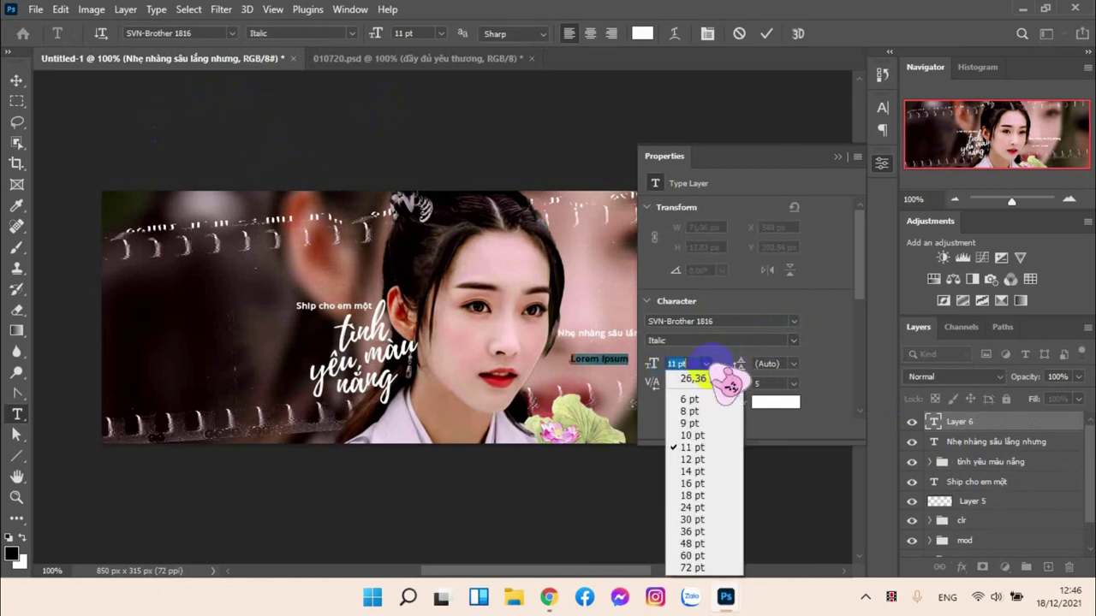
left_click(697, 471)
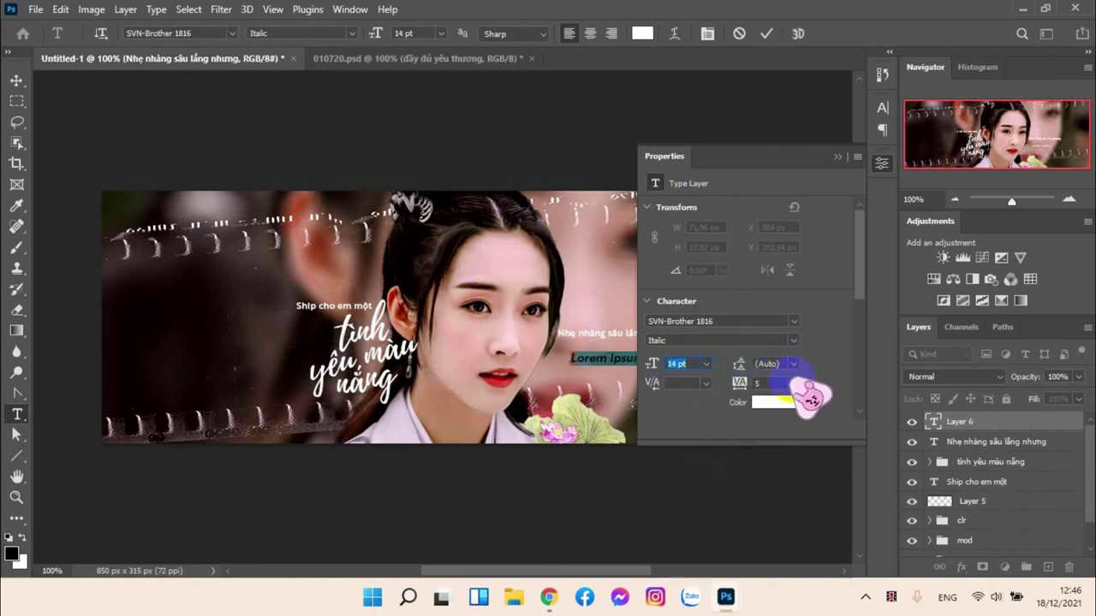
left_click(762, 384)
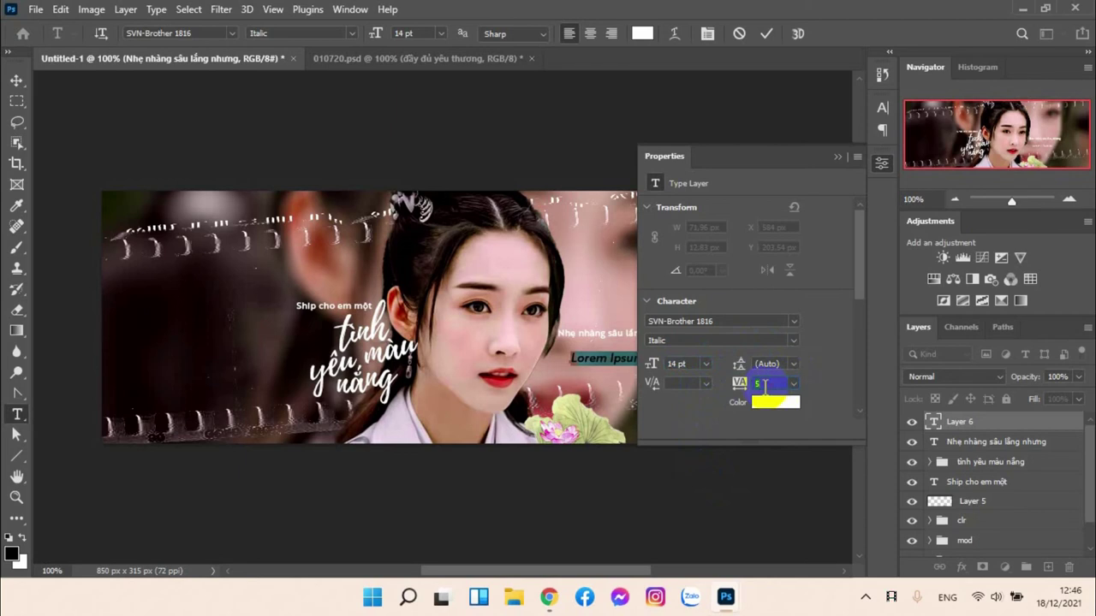
type("100")
key("Return")
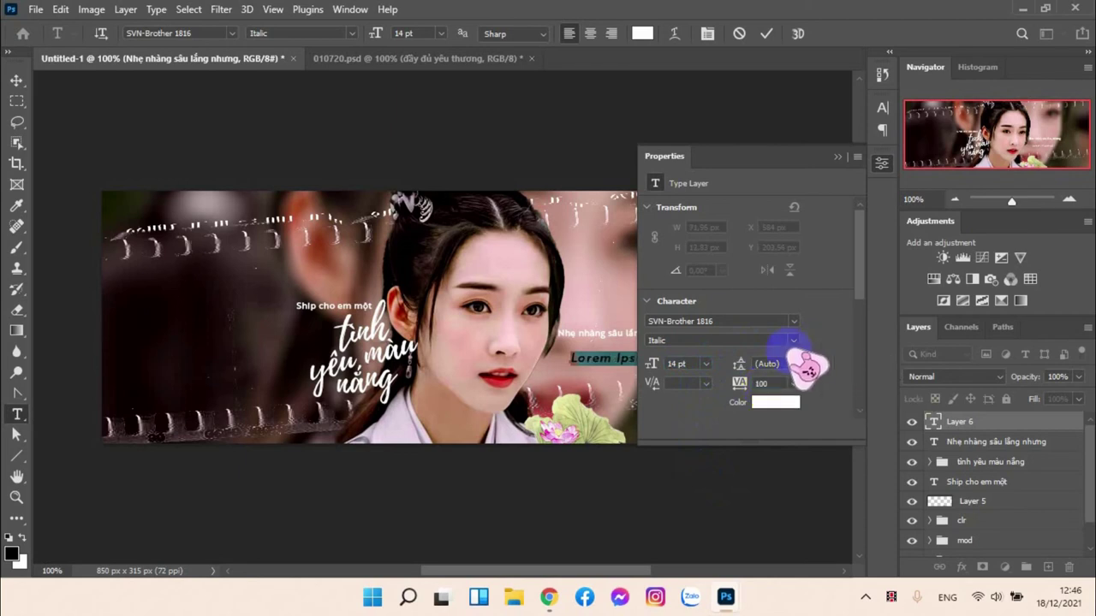
Step: Enter "đầy đủ yêu thương" as the new line's text and commit it
type("d")
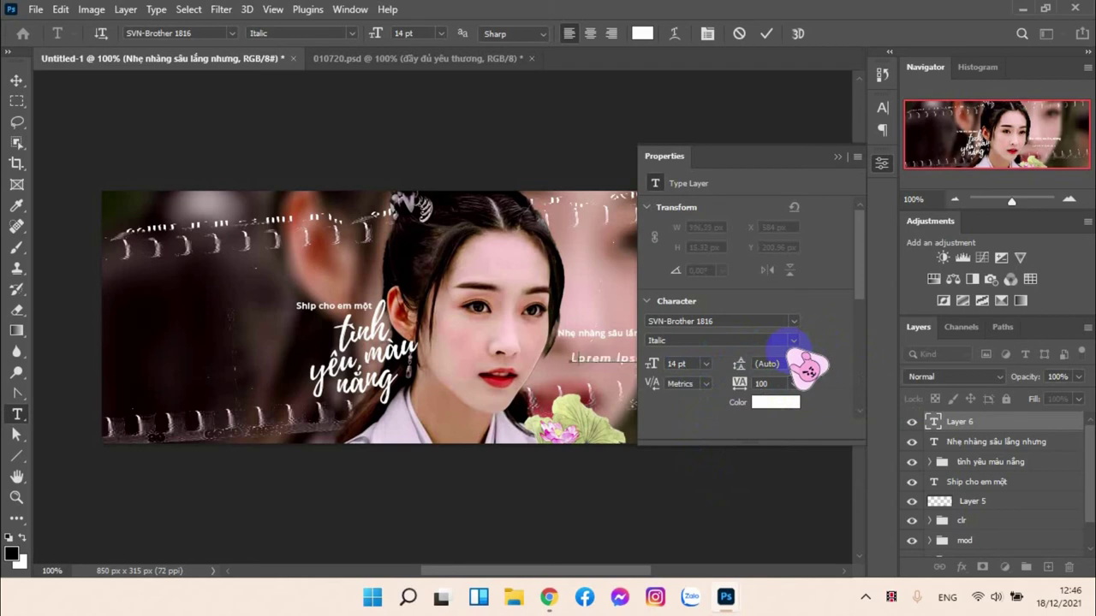
type("ay")
key("BackSpace")
key("BackSpace")
key("BackSpace")
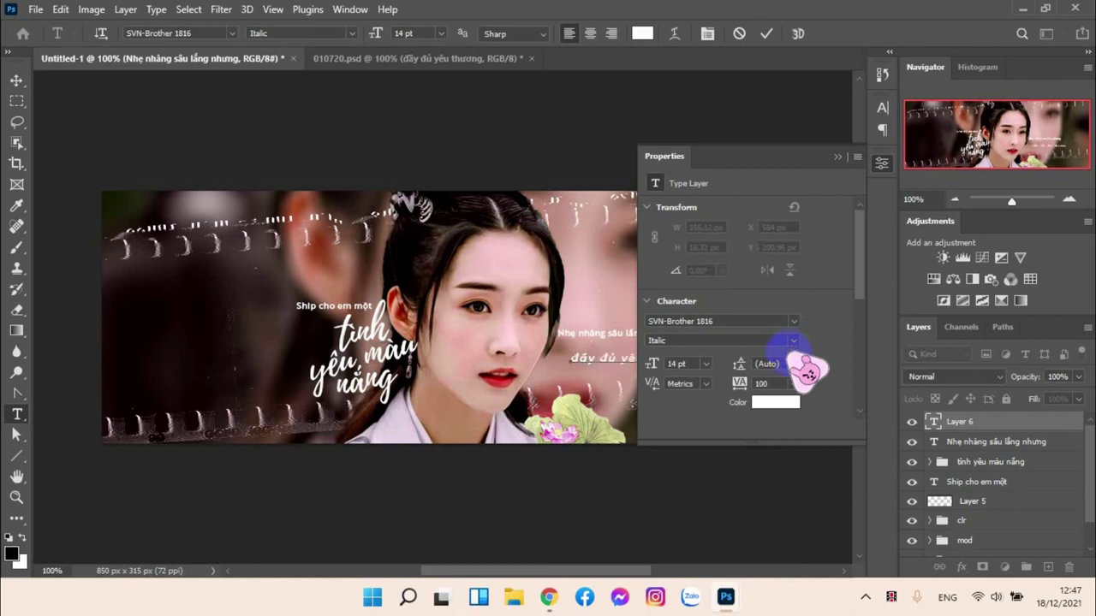
left_click(768, 34)
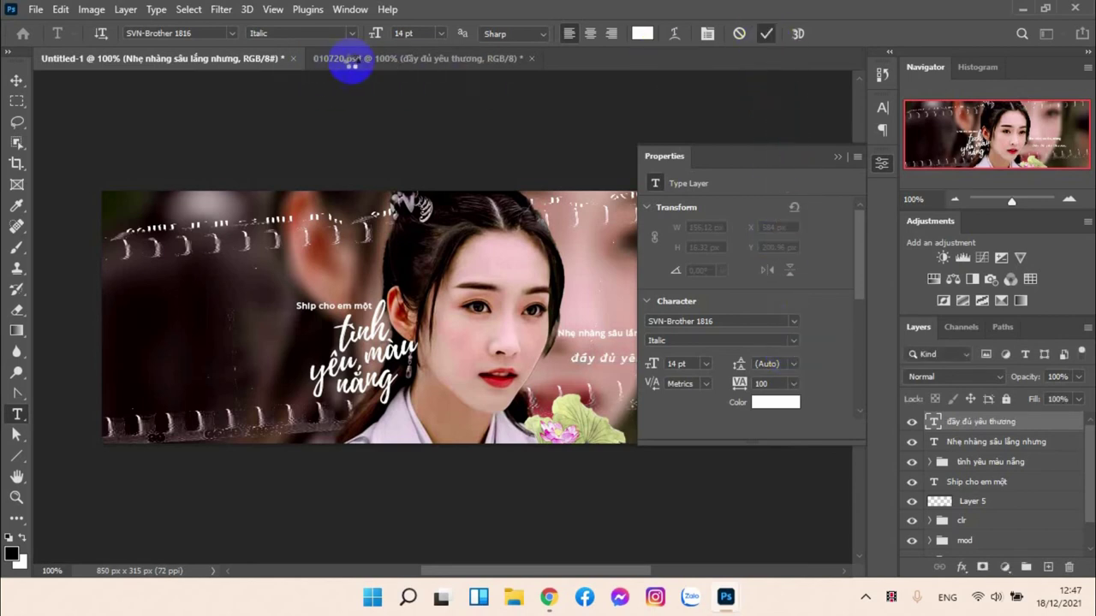
Step: Copy the X position of "đầy đủ yêu thương" from 010720.psd to its layer in Untitled-1, setting X to 552,97 px
left_click(451, 60)
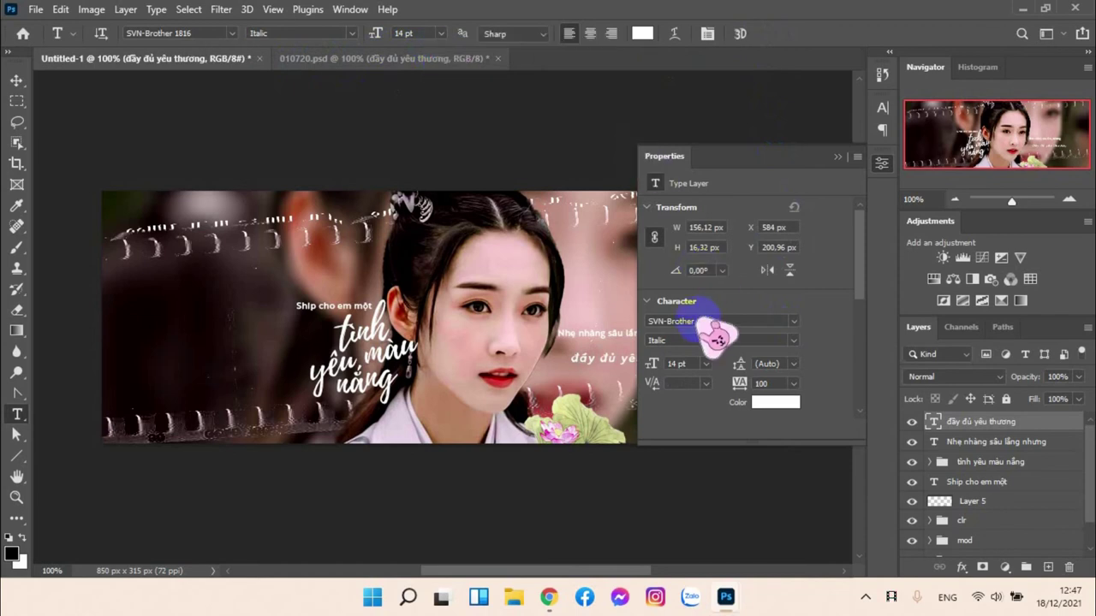
left_click(788, 226)
key("ctrl+c")
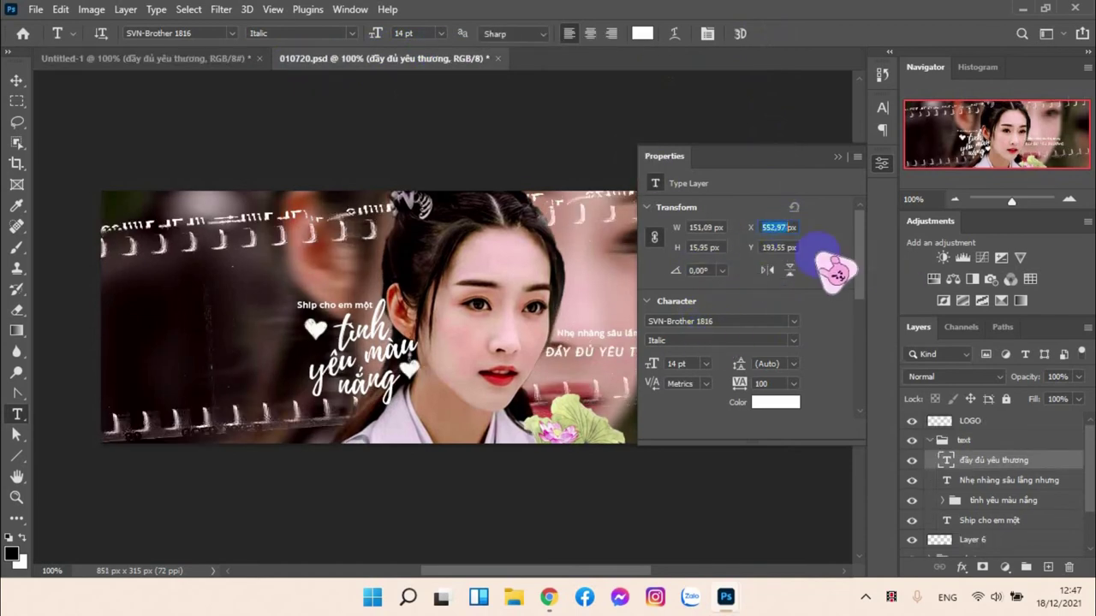
left_click(224, 62)
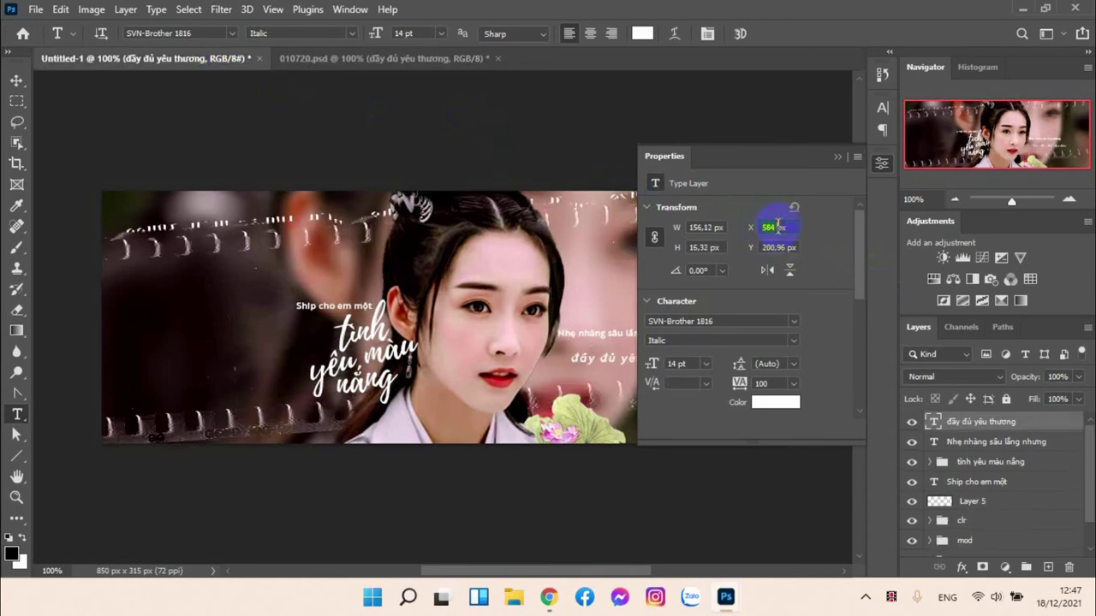
key("ctrl+v")
key("Return")
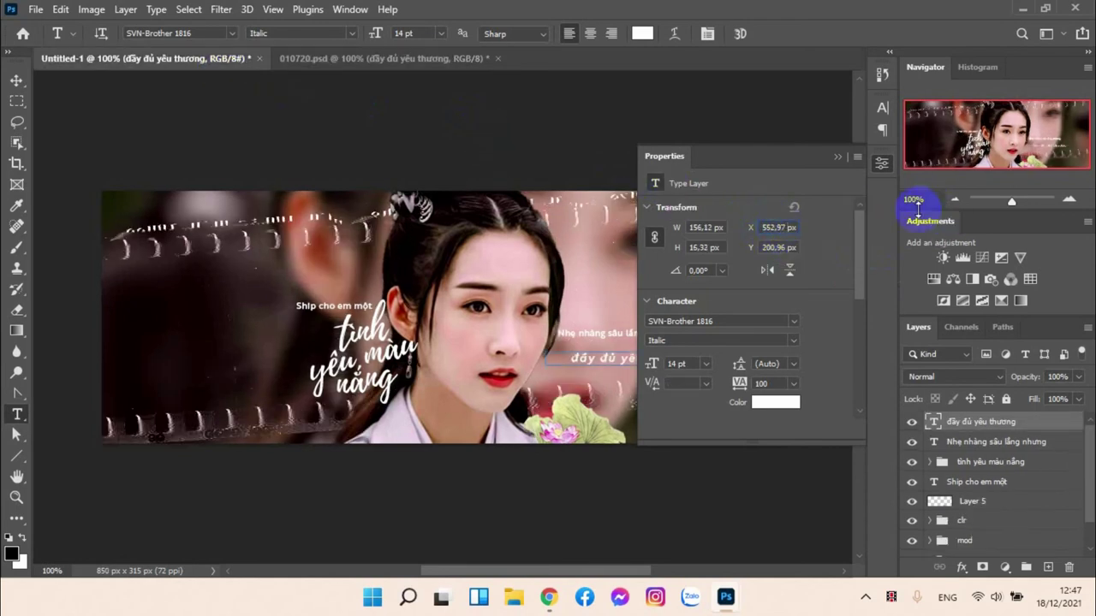
Step: Copy the Y position of "đầy đủ yêu thương" from 010720.psd to Untitled-1, setting Y to 193,55 px
left_click(440, 60)
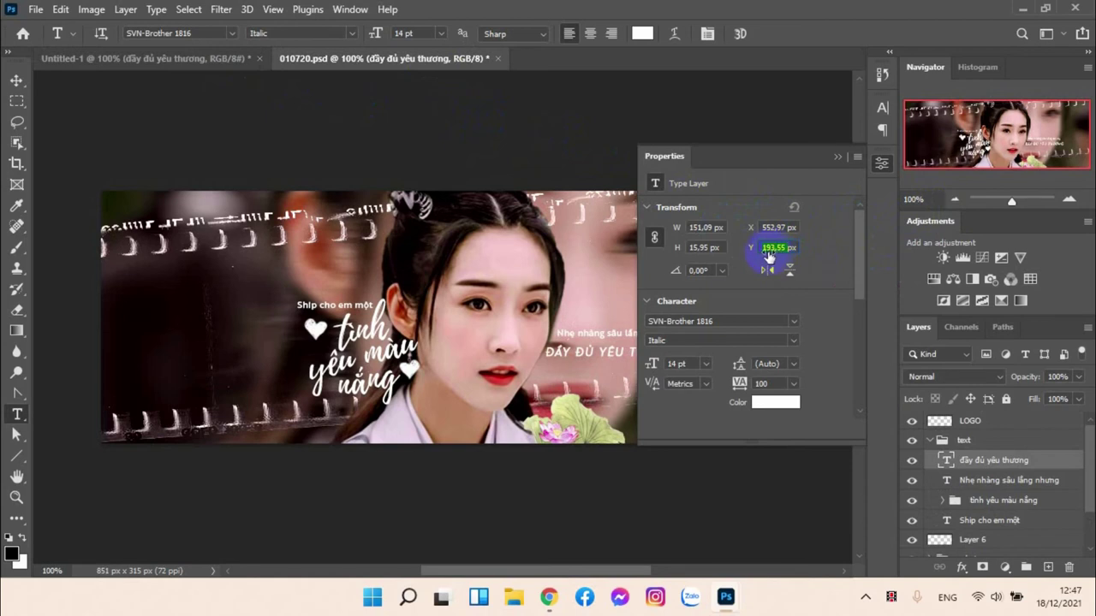
left_click(196, 60)
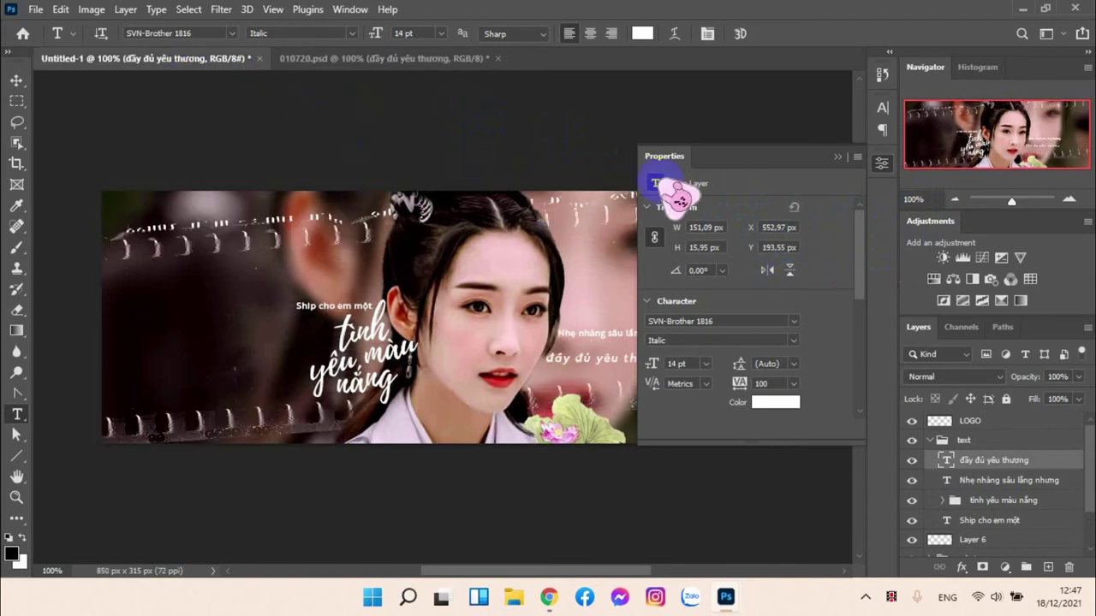
left_click(778, 249)
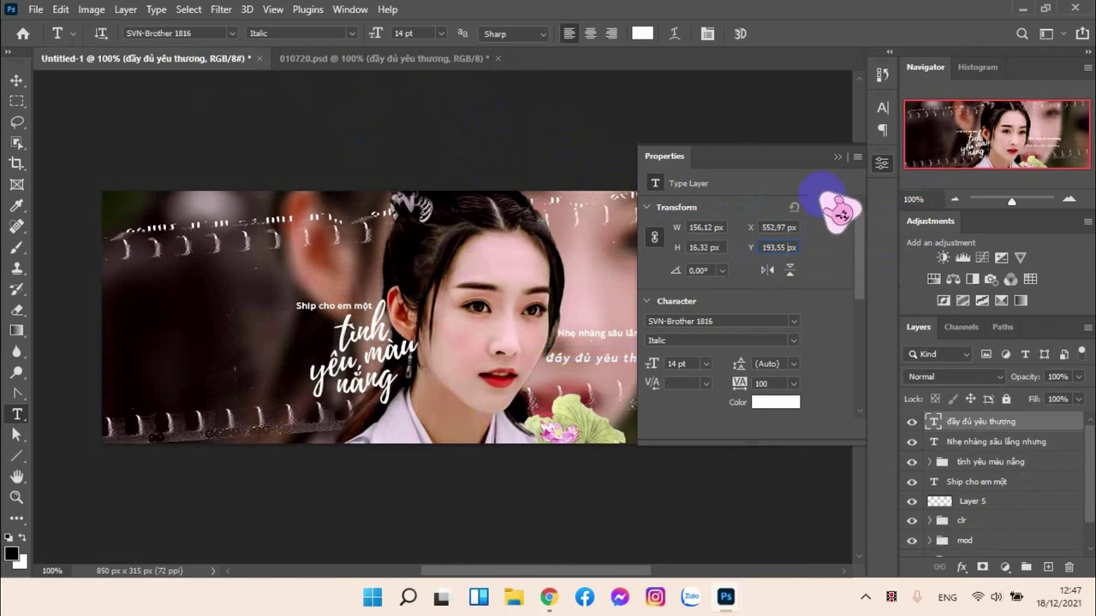
Step: Apply All Caps to the "đầy đủ yêu thương" text
left_click(837, 156)
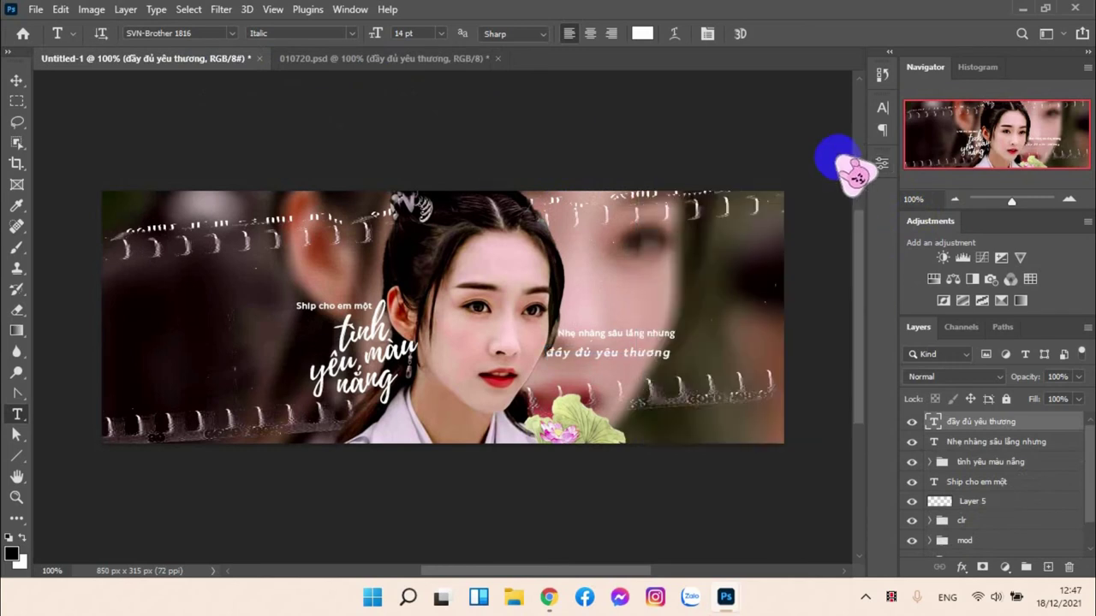
left_click(882, 108)
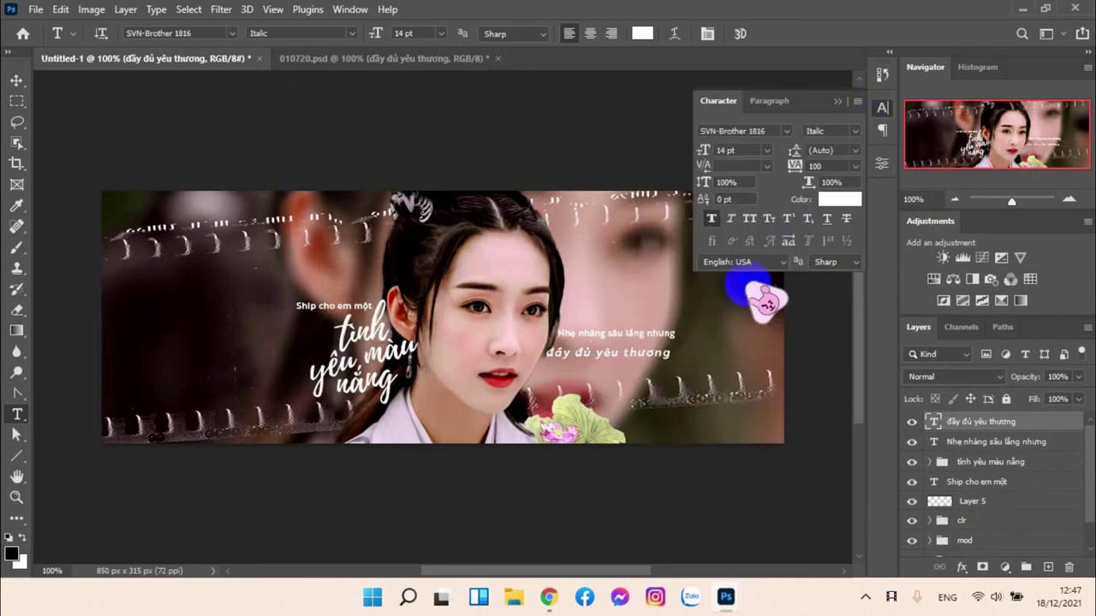
left_click(750, 220)
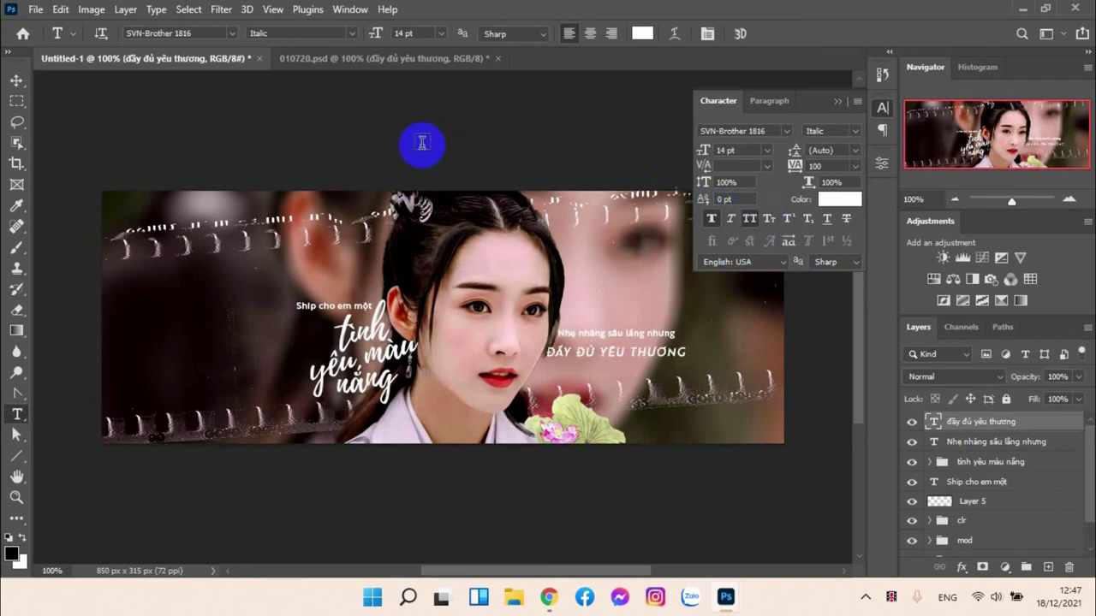
Step: Compare the banner text with 010720.psd, return to Untitled-1 and look through its layer stack
left_click(409, 58)
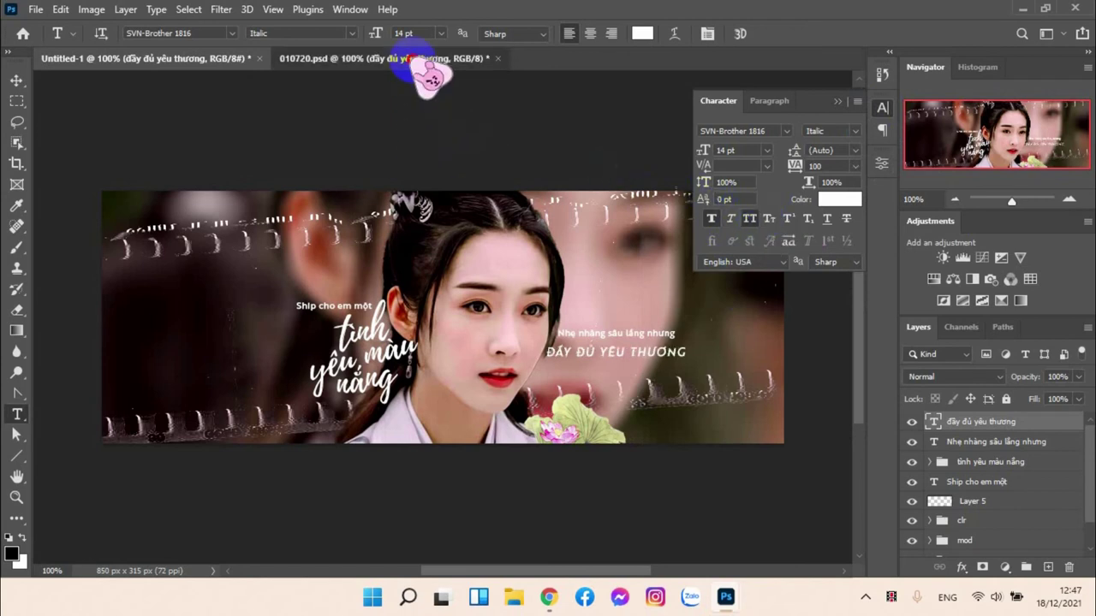
left_click(224, 62)
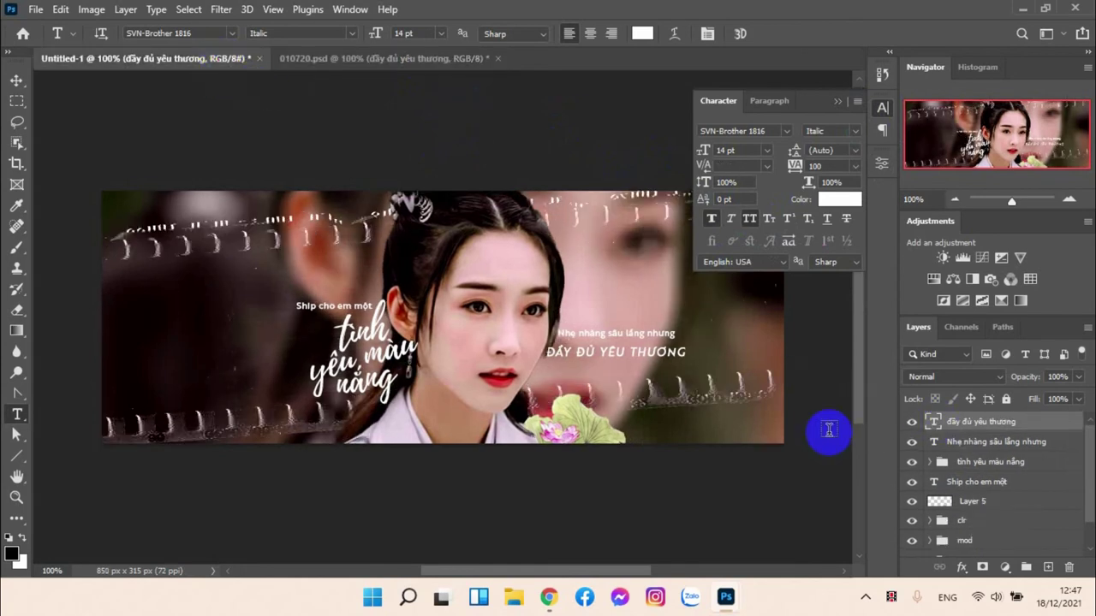
scroll(1013, 471, "down", 1)
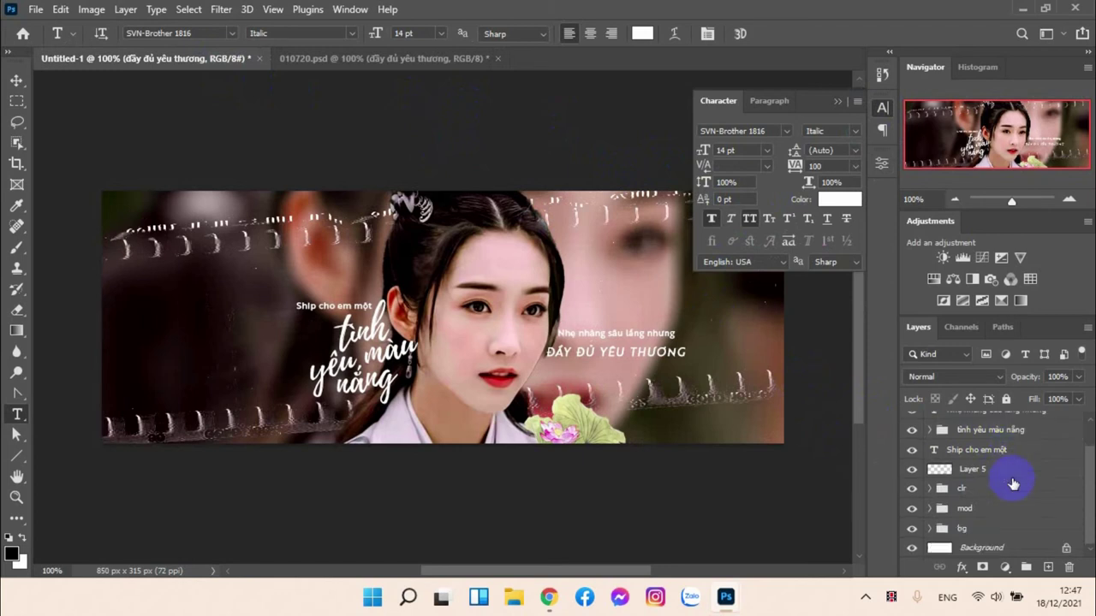
Step: Add layer masks to Layer 1 and Layer 1 copy in the mod group and target Layer 1's mask
left_click(930, 509)
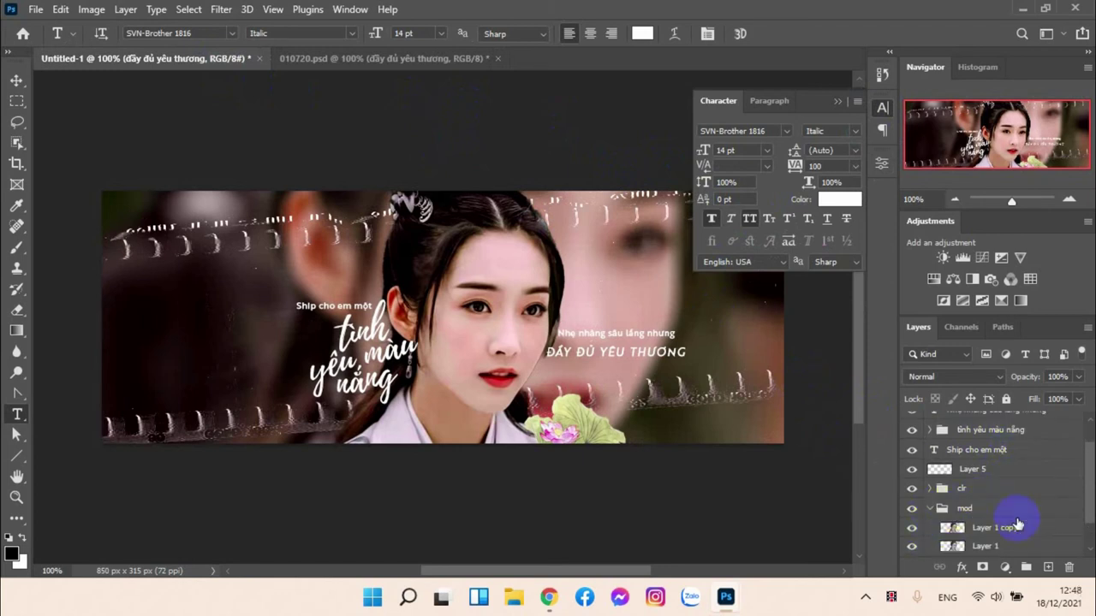
scroll(1017, 524, "down", 1)
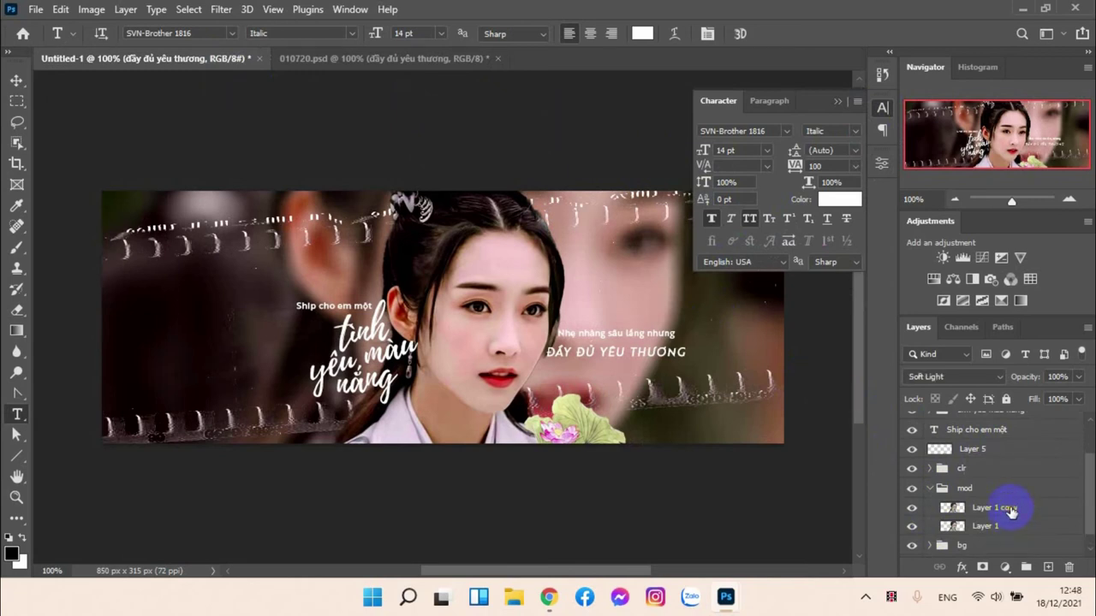
left_click(1010, 510)
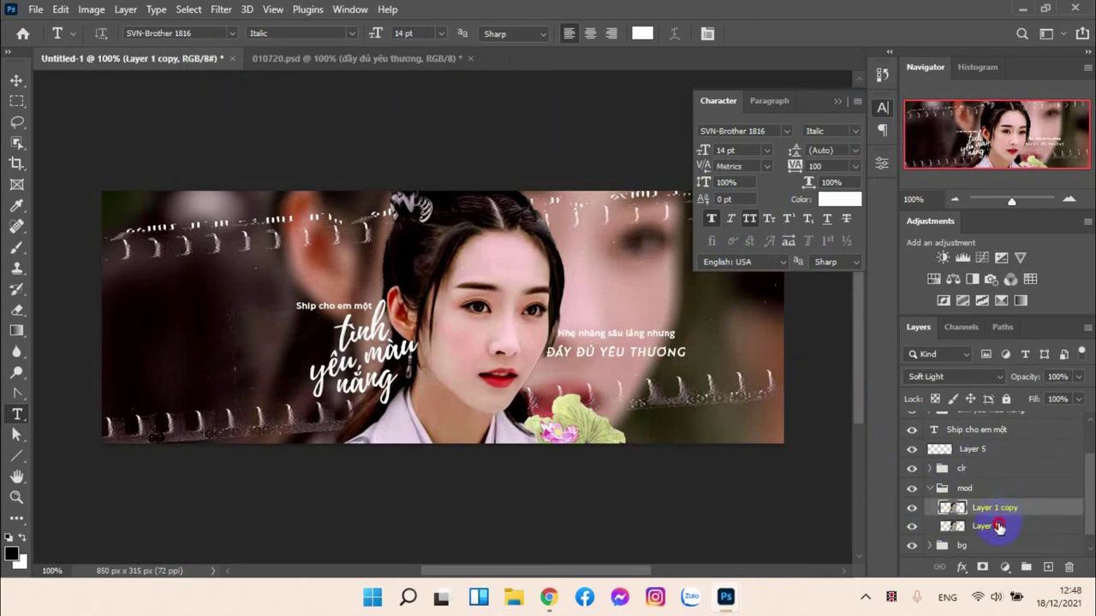
left_click_drag(989, 565, 984, 567)
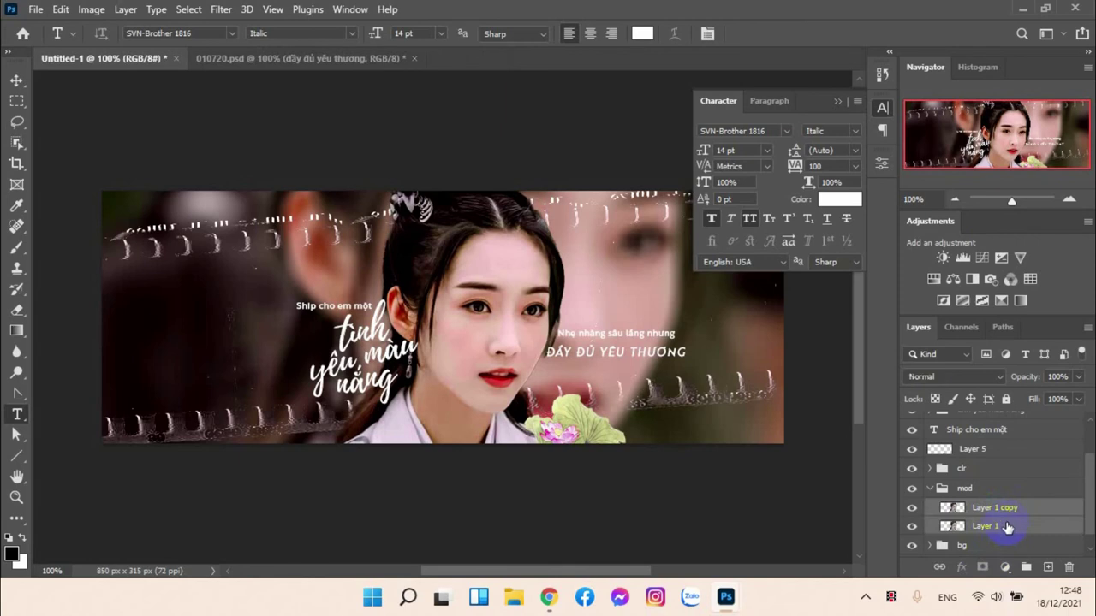
left_click(982, 567)
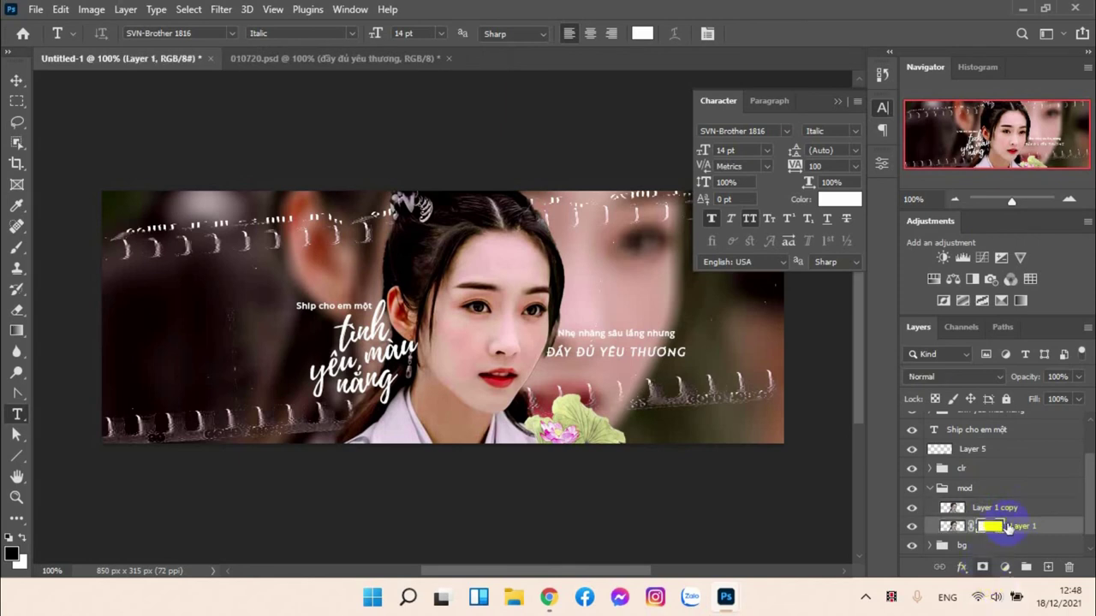
left_click(1003, 526)
left_click(977, 507)
left_click(982, 567)
left_click(989, 525)
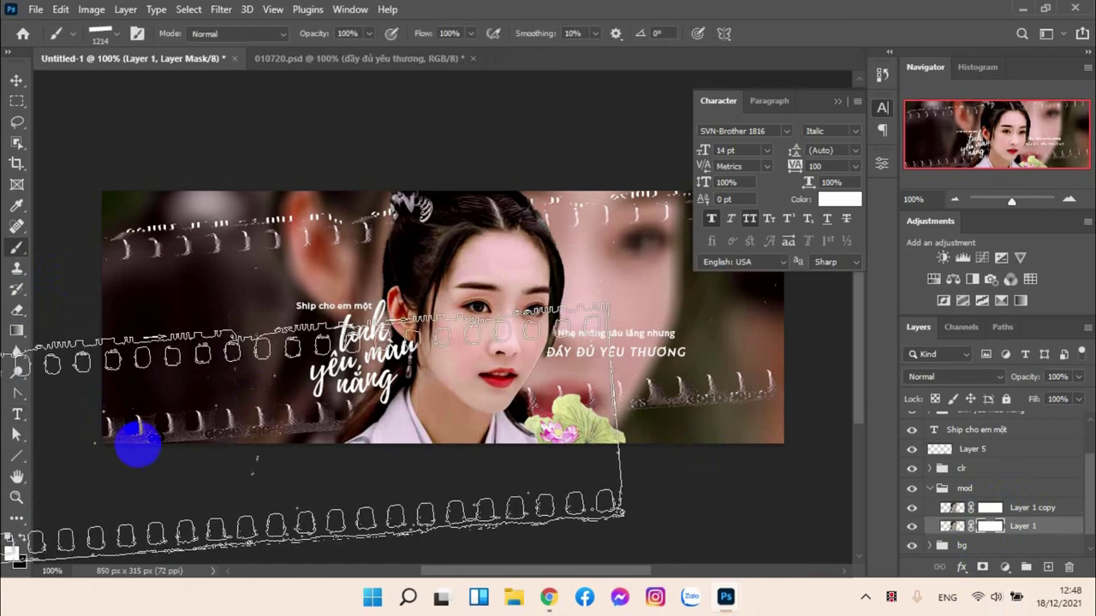
Step: Paint on Layer 1's mask with the Brush tool, using the Soft Round preset at 14 px
key("b")
key("x")
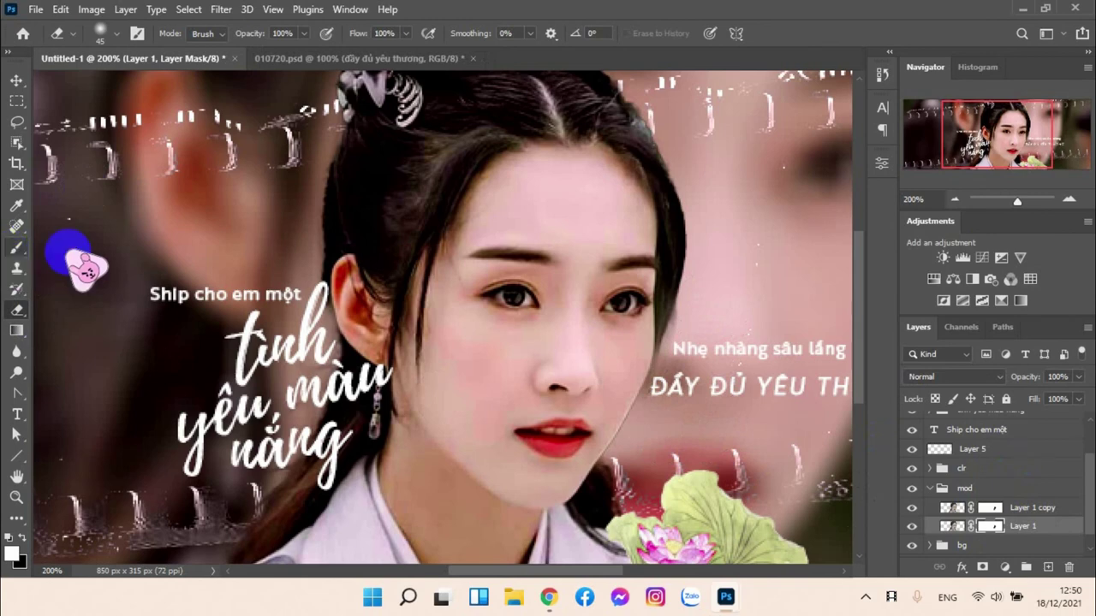
left_click(16, 247)
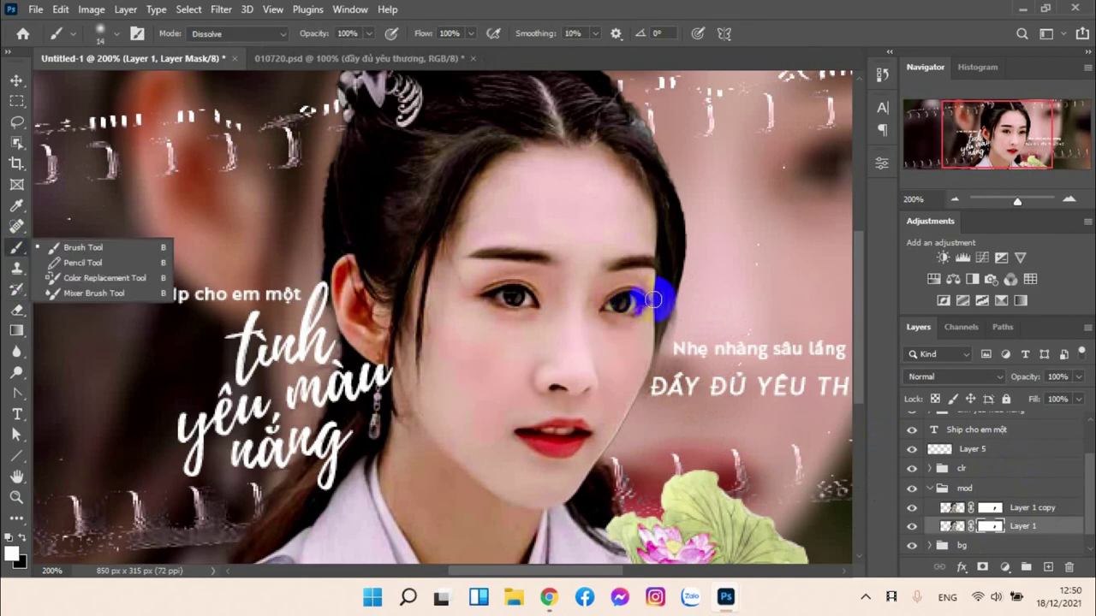
left_click(660, 299)
mouse_move(274, 140)
left_mouse_down()
mouse_move(257, 122)
mouse_move(268, 128)
left_mouse_up()
left_click(101, 33)
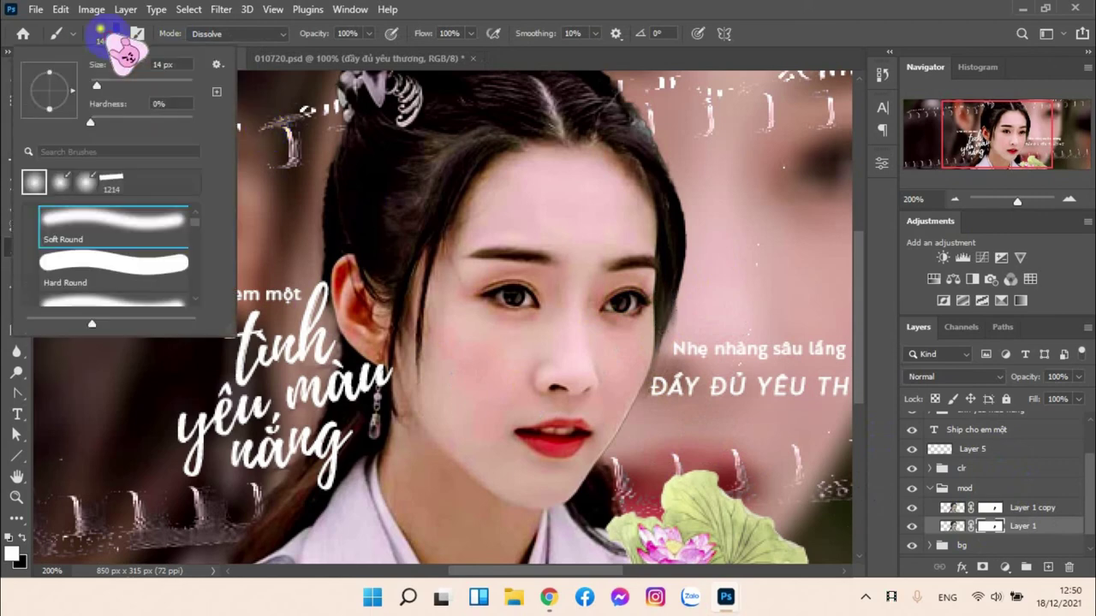
left_click(127, 230)
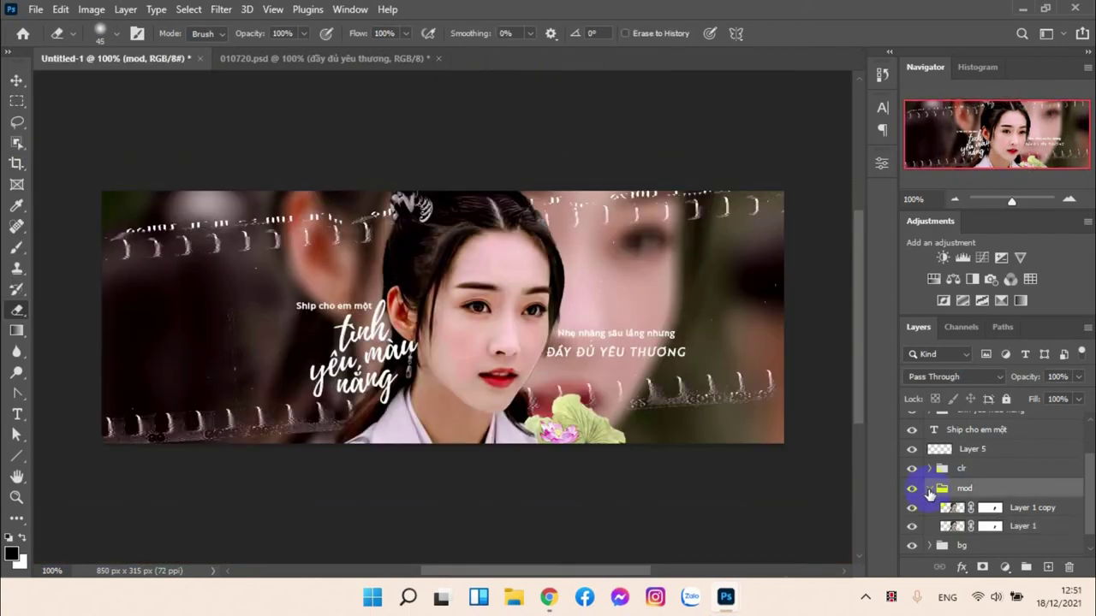
scroll(919, 490, "up", 2)
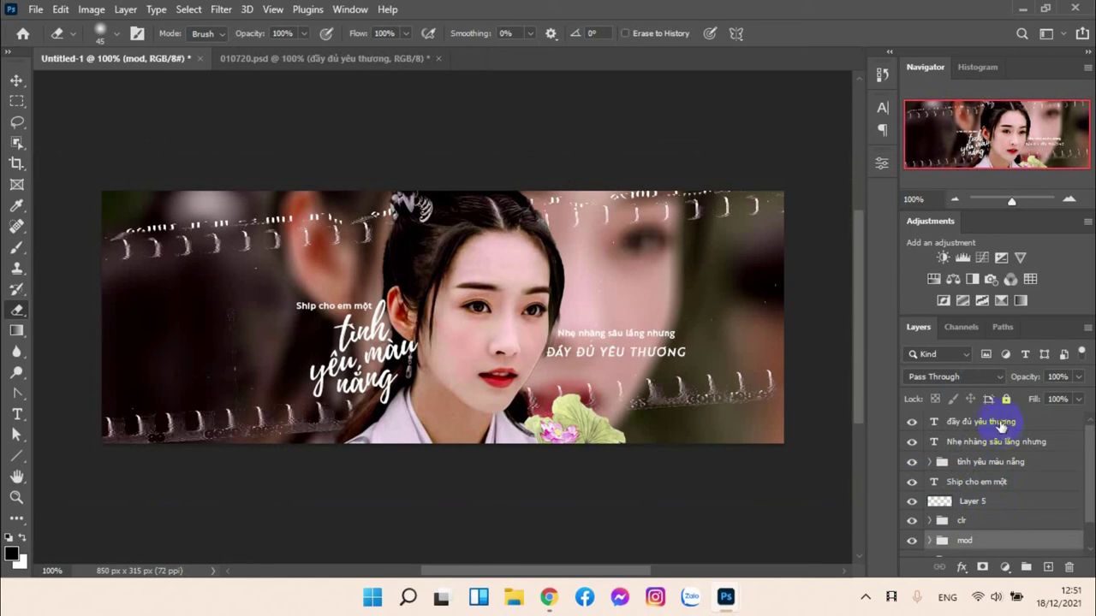
key("alt+bracketright")
key("alt+bracketright")
key("alt+bracketright")
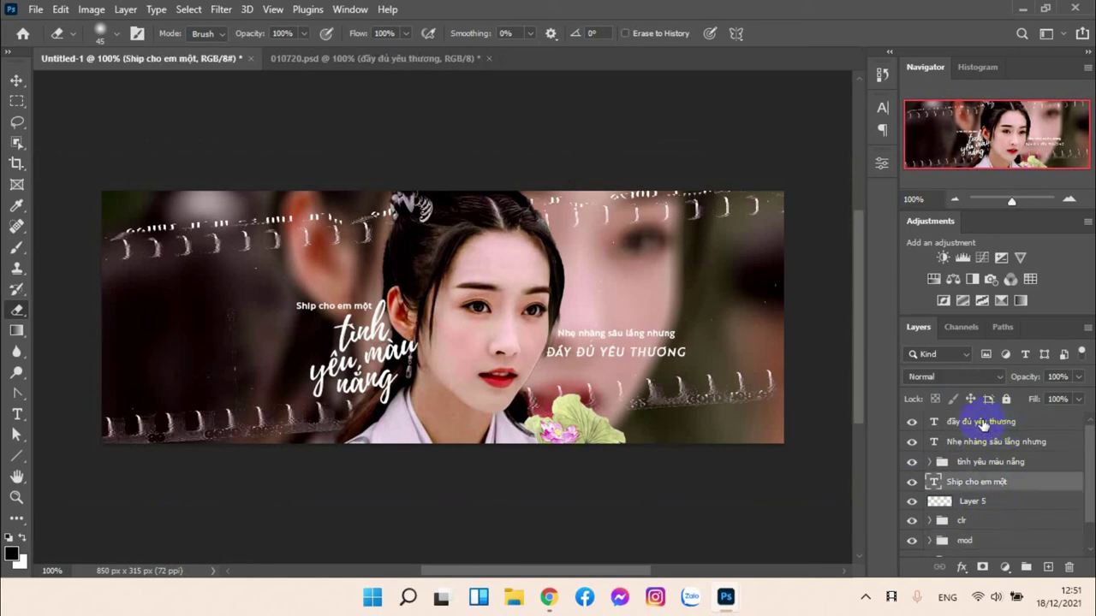
left_click(1048, 566)
left_click_drag(976, 494, 971, 510)
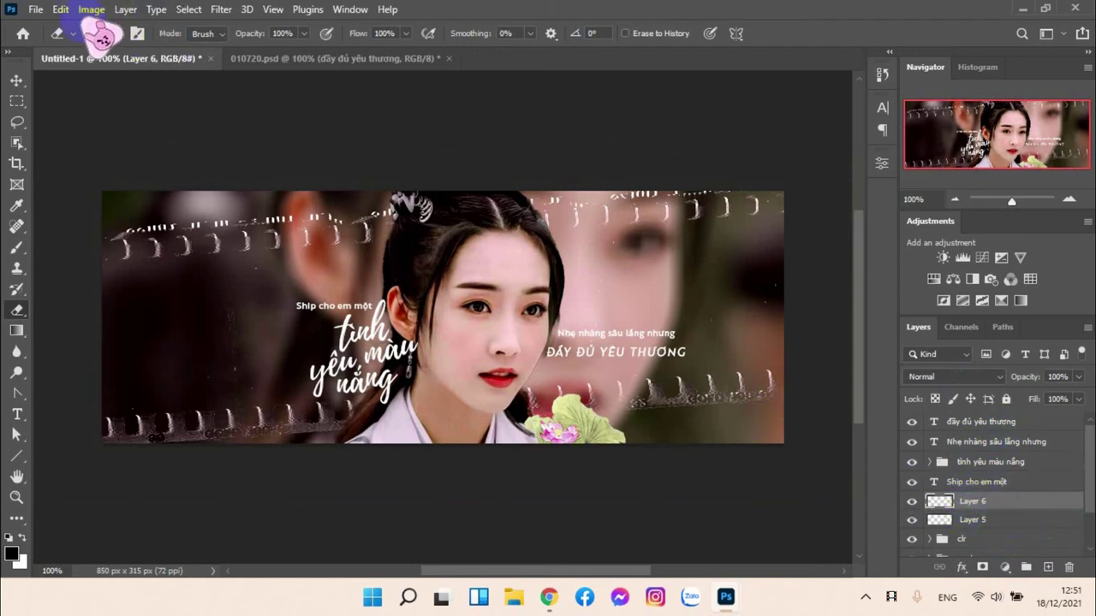
key("b")
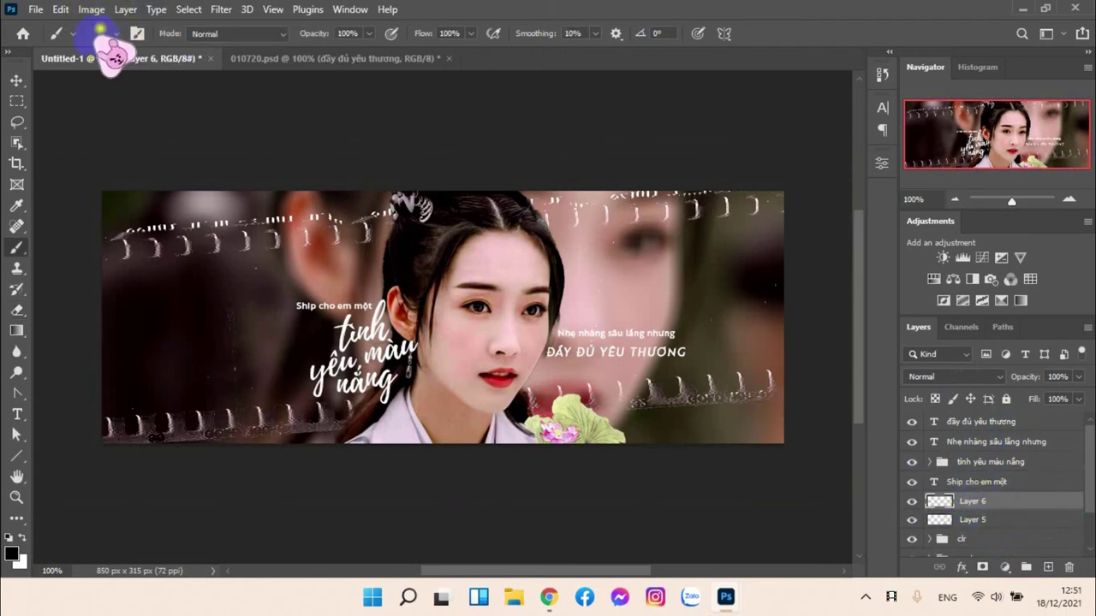
left_click(103, 33)
scroll(106, 259, "down", 8)
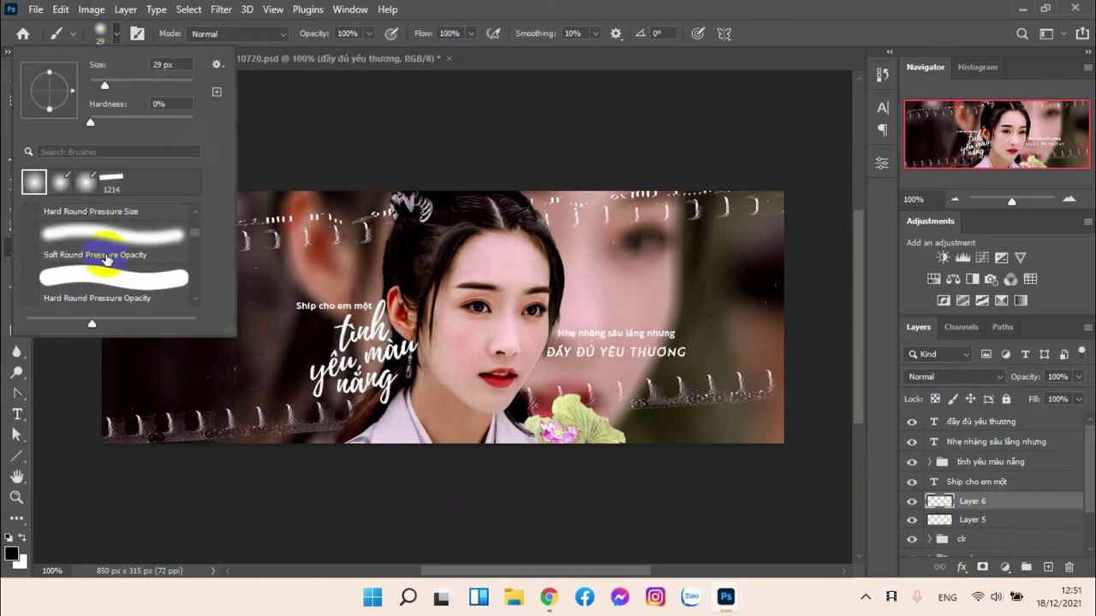
scroll(106, 260, "up", 2)
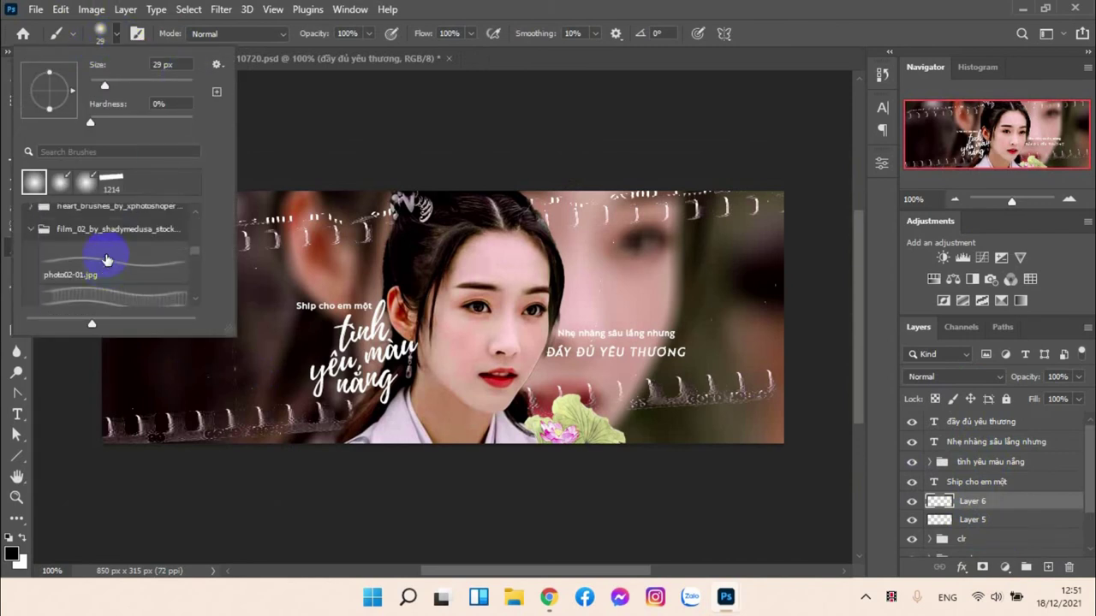
left_click(37, 242)
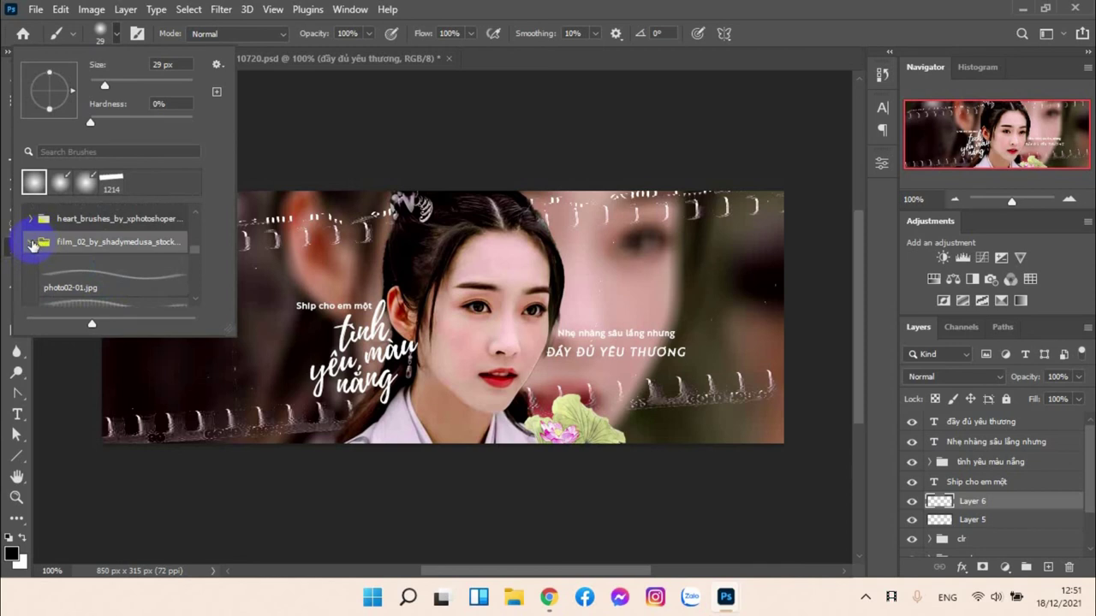
left_click(32, 244)
left_click(31, 273)
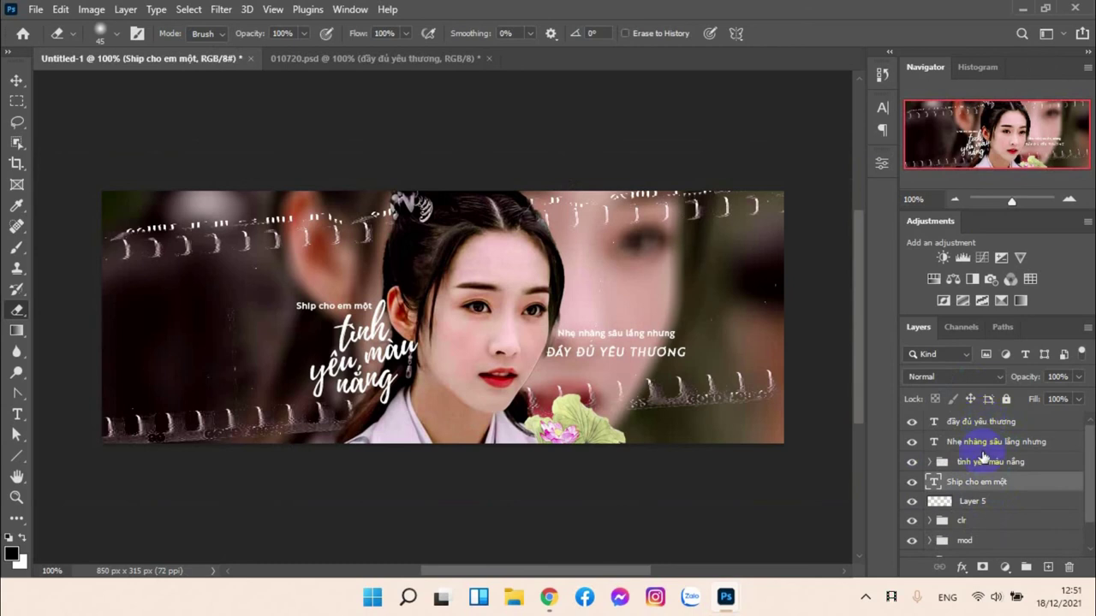
Step: Create a new layer directly below the "Ship cho em một" text layer and activate the Brush tool
left_click(1048, 567)
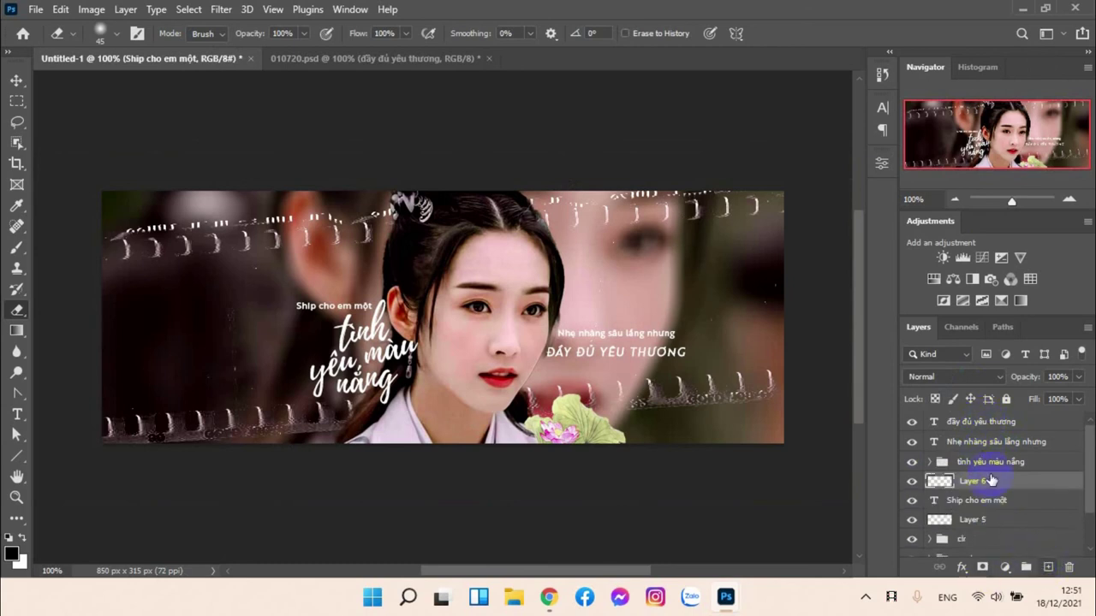
left_click_drag(990, 484, 969, 502)
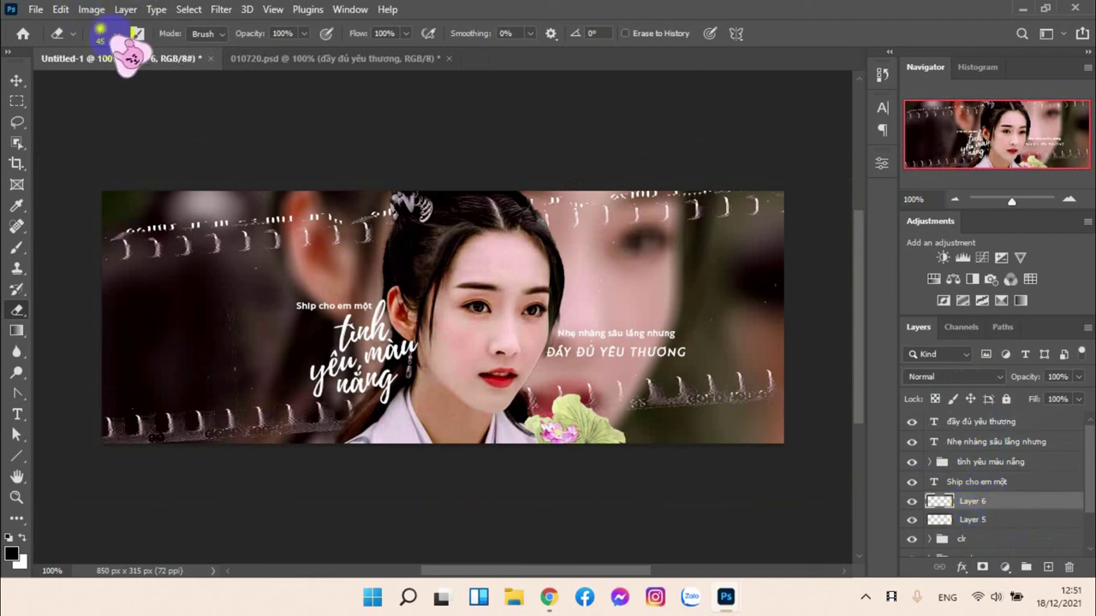
key("b")
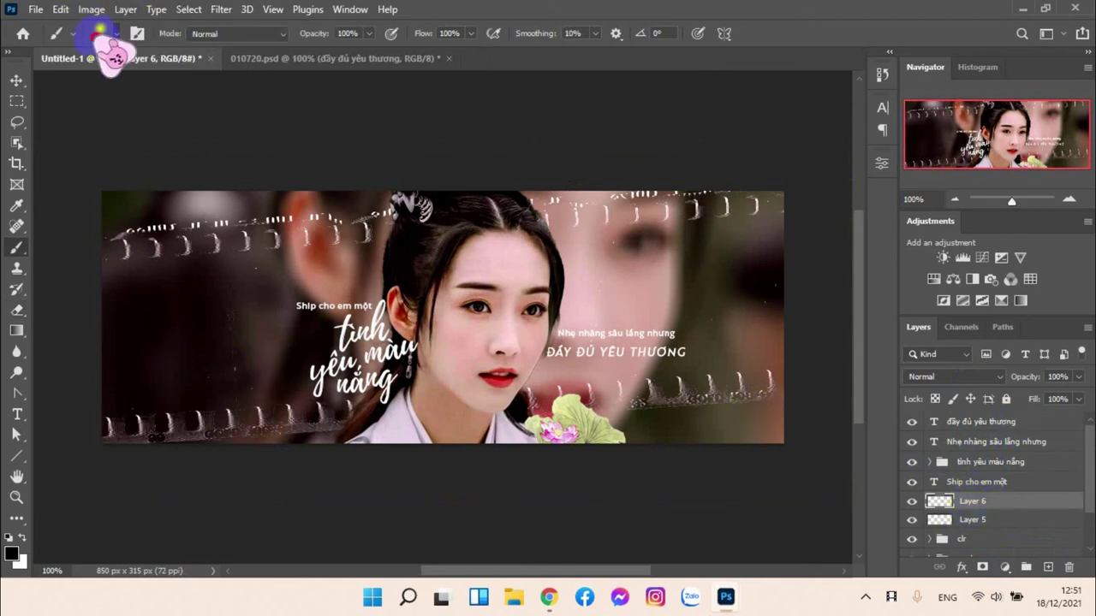
Step: Choose the solid heart brush th_435icnd-1.png from the heart_brushes_by_xphotoshoper set
left_click(100, 32)
scroll(98, 250, "down", 3)
scroll(105, 261, "down", 10)
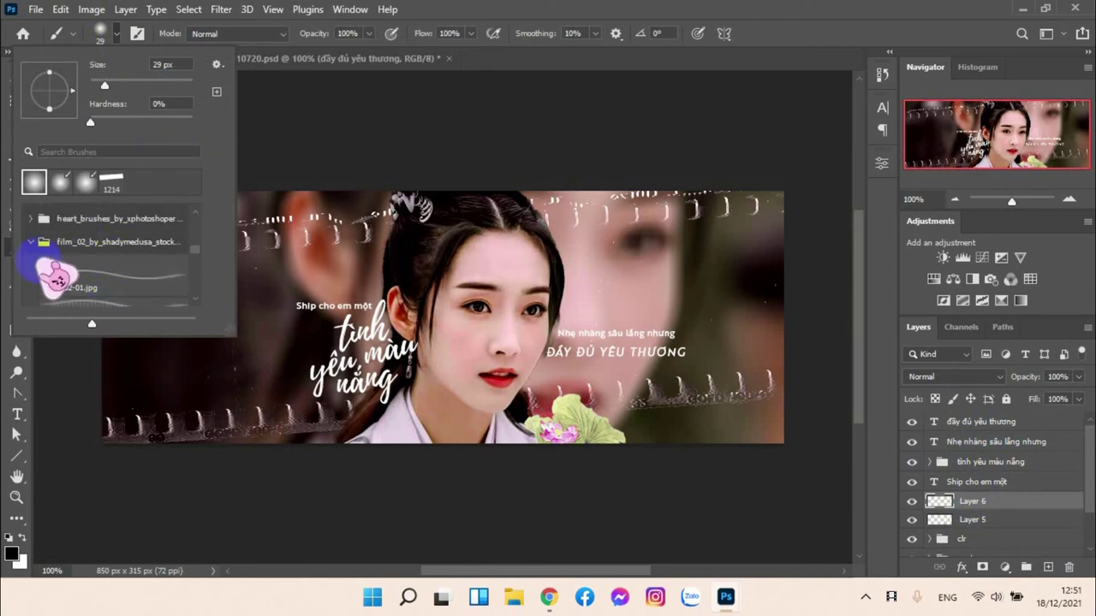
left_click(39, 243)
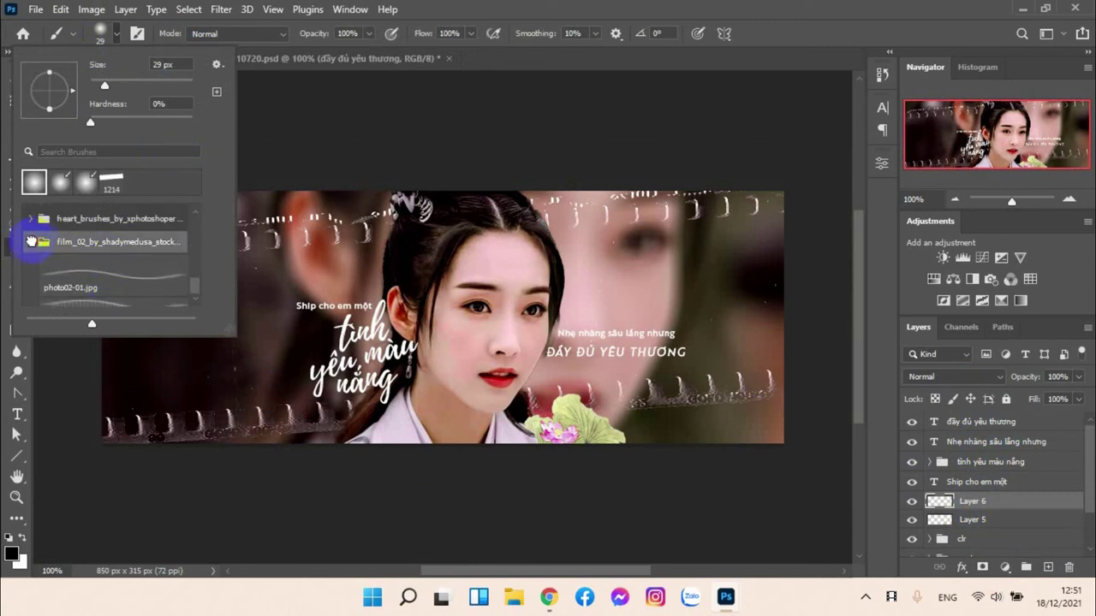
left_click(31, 241)
left_click(32, 272)
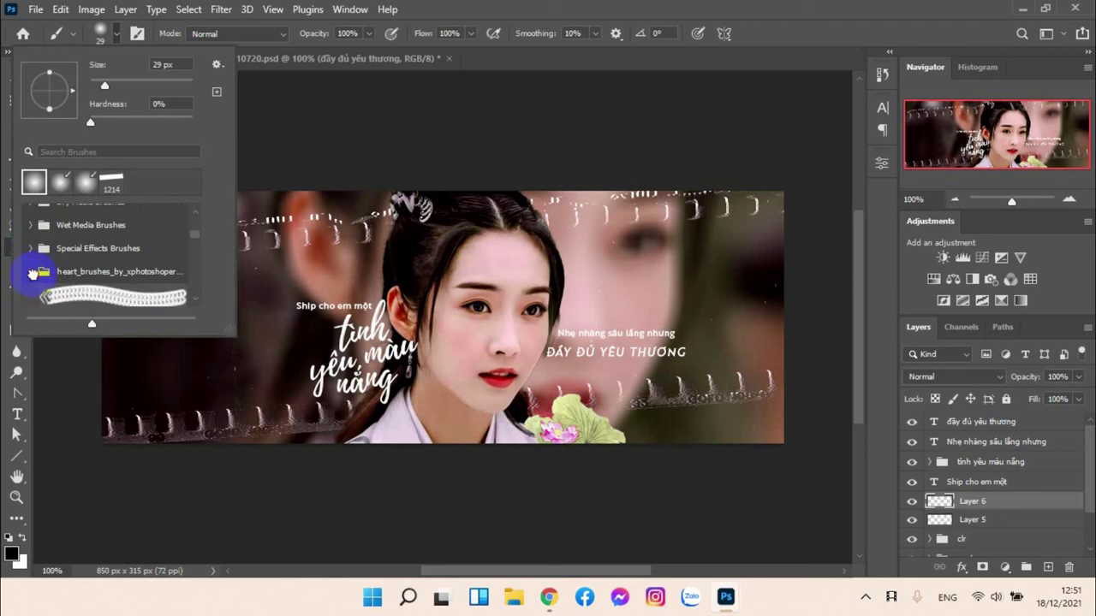
scroll(68, 271, "down", 3)
left_click(71, 271)
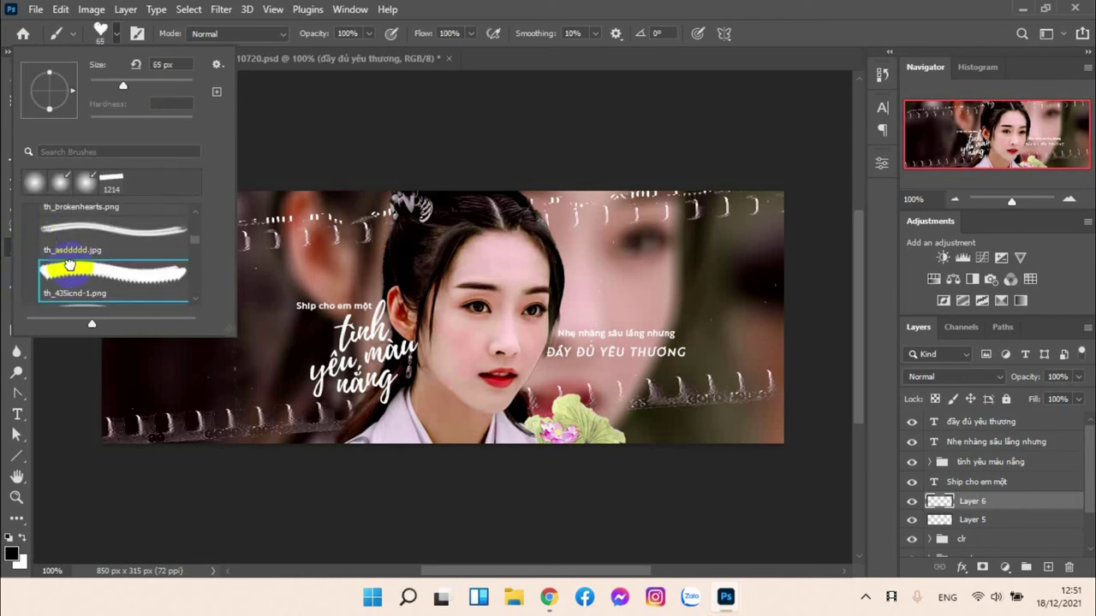
key("Return")
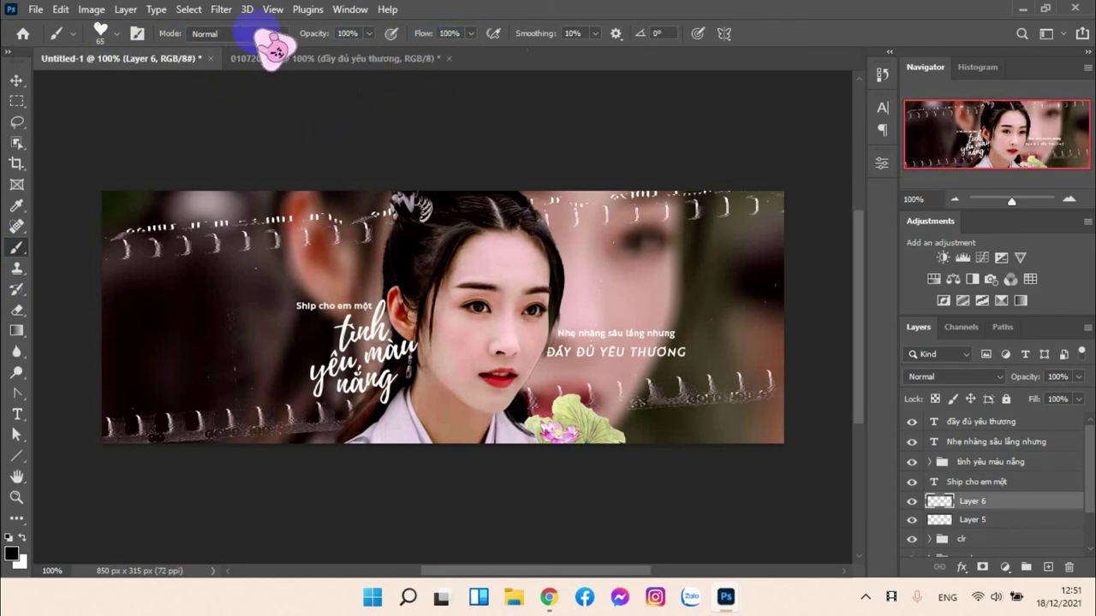
Step: Reduce the heart brush size to 55 px and select Layer 6 in 010720.psd for comparison
left_click(111, 35)
left_click_drag(101, 71, 97, 70)
left_click(257, 74)
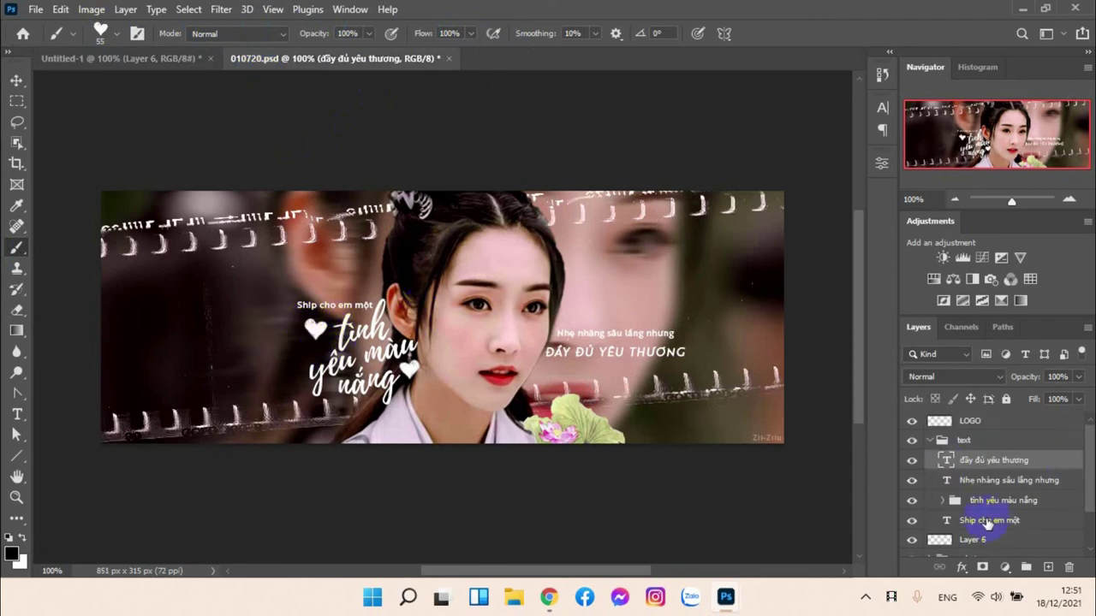
left_click(966, 539)
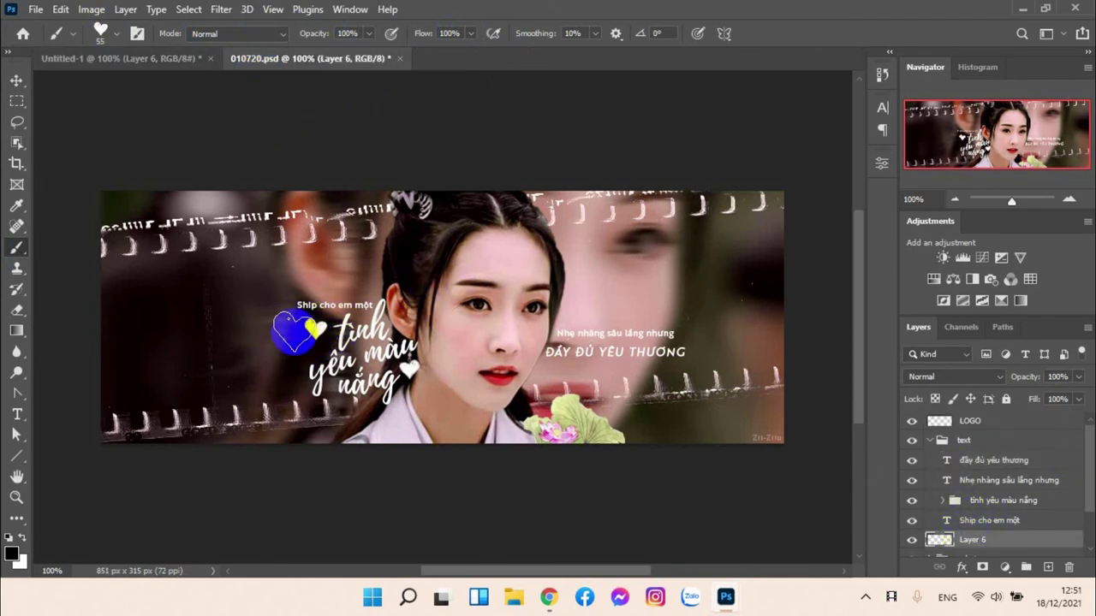
Step: Set the heart brush size to 30 px to match the heart in 010720.psd, and return to Untitled-1
left_click(104, 33)
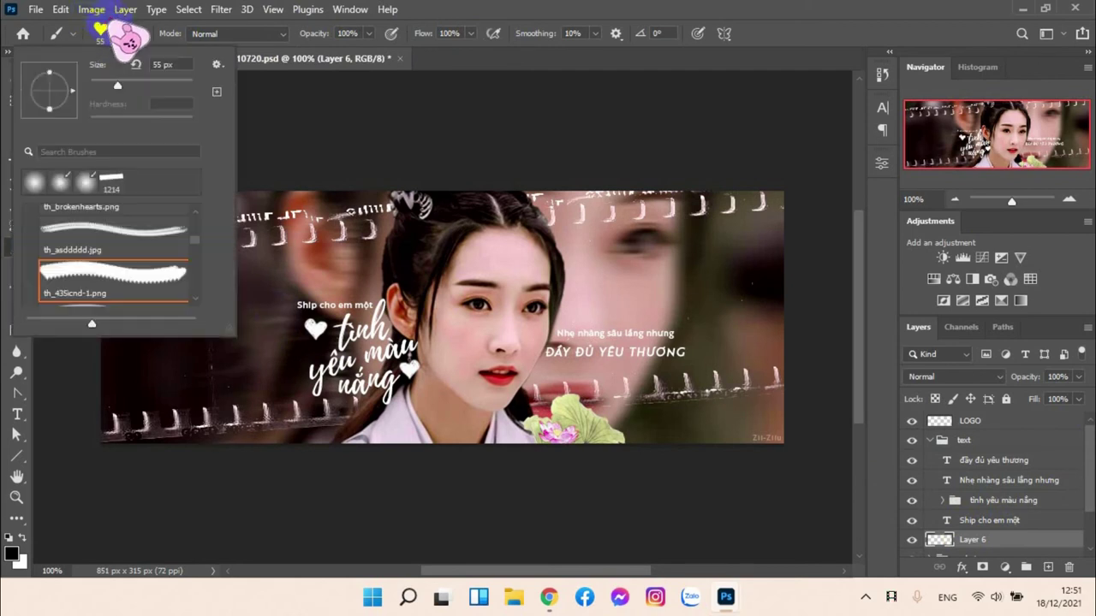
type("34")
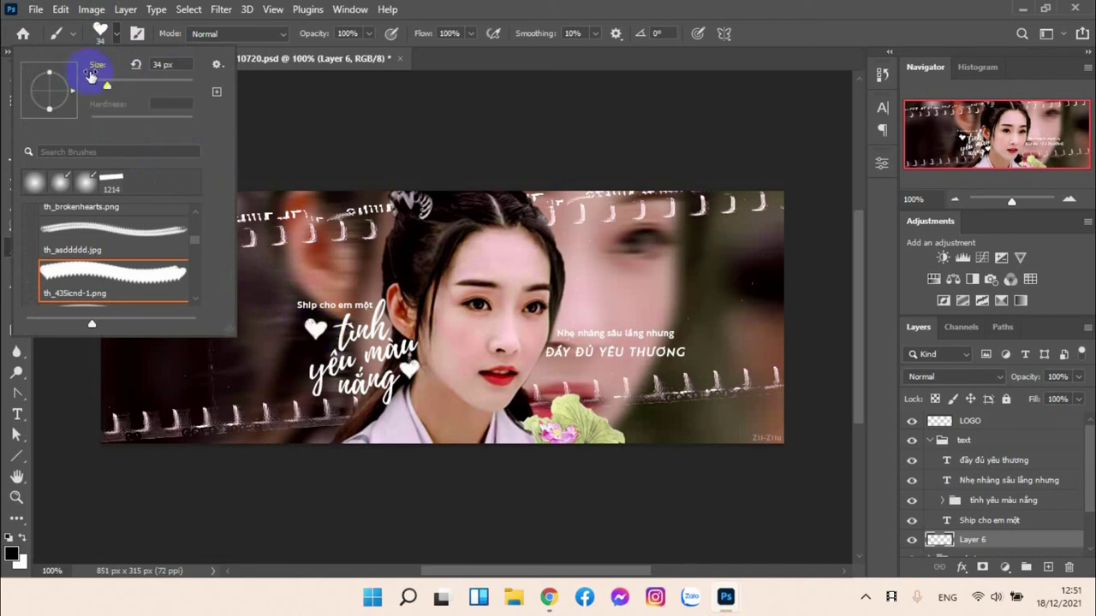
left_click_drag(99, 69, 90, 67)
left_click(315, 330)
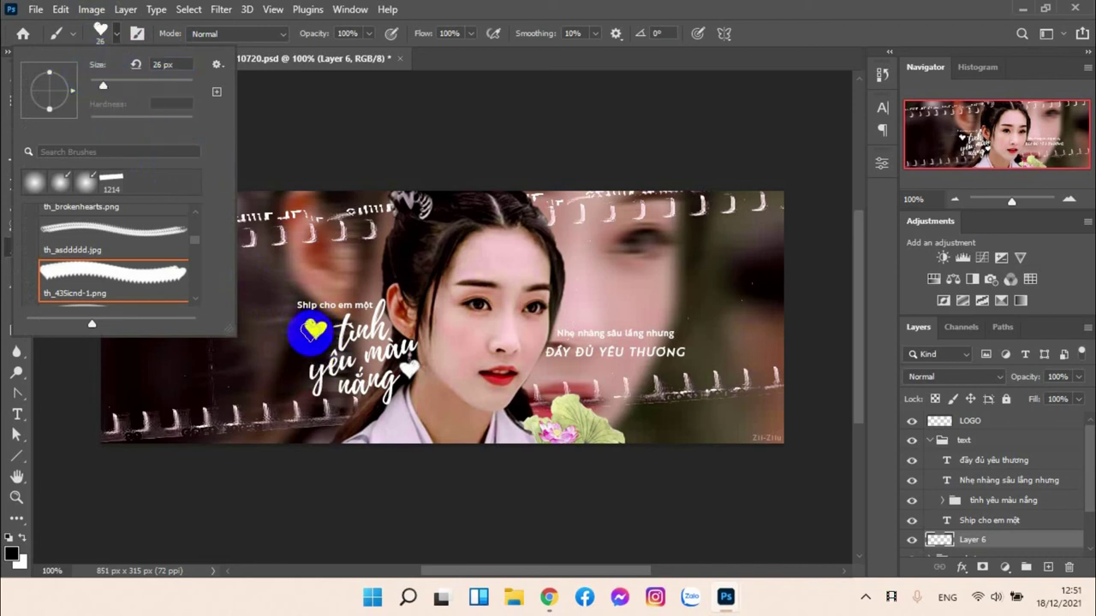
left_click(96, 70)
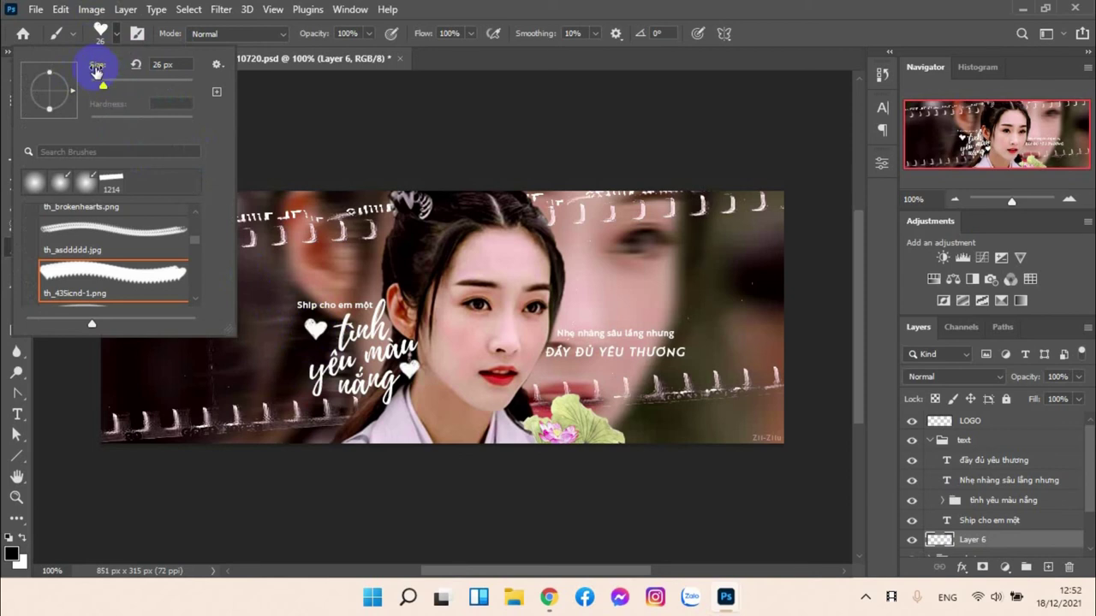
left_click_drag(96, 71, 100, 68)
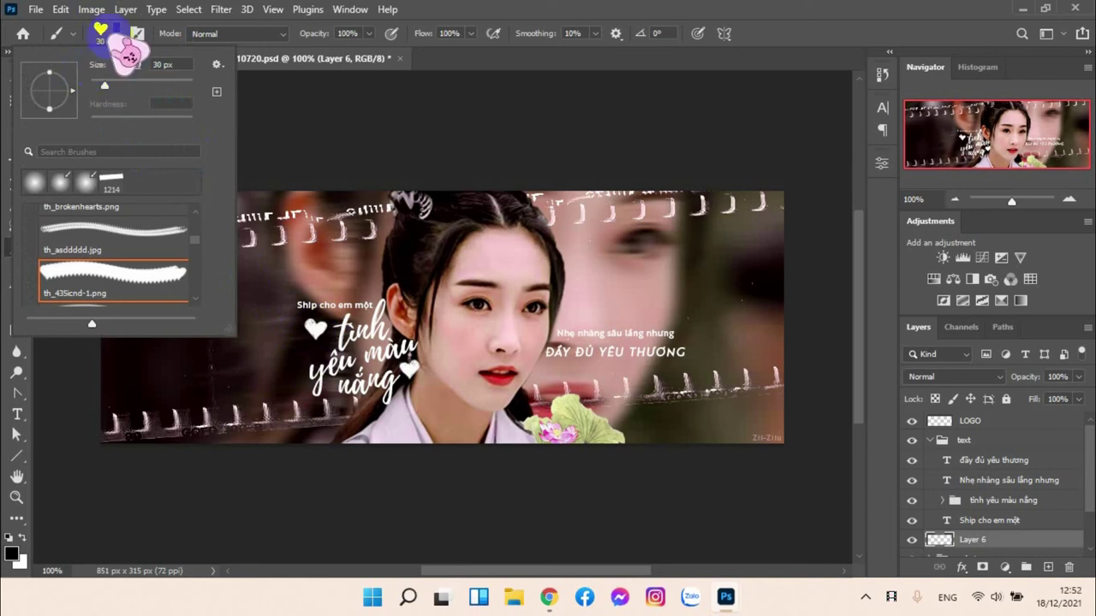
left_click(274, 372)
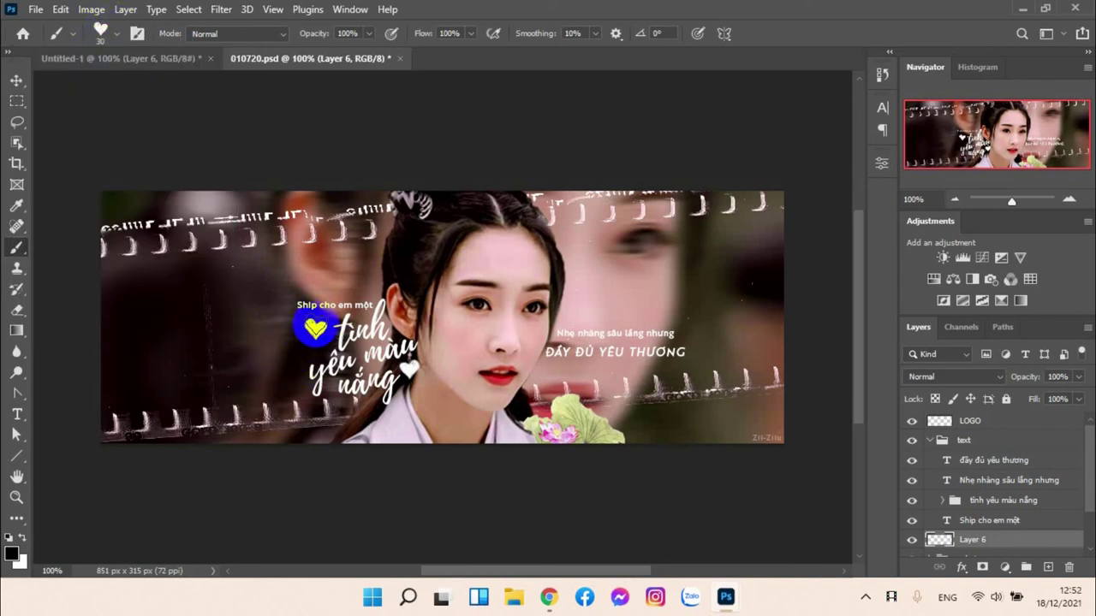
left_click(129, 60)
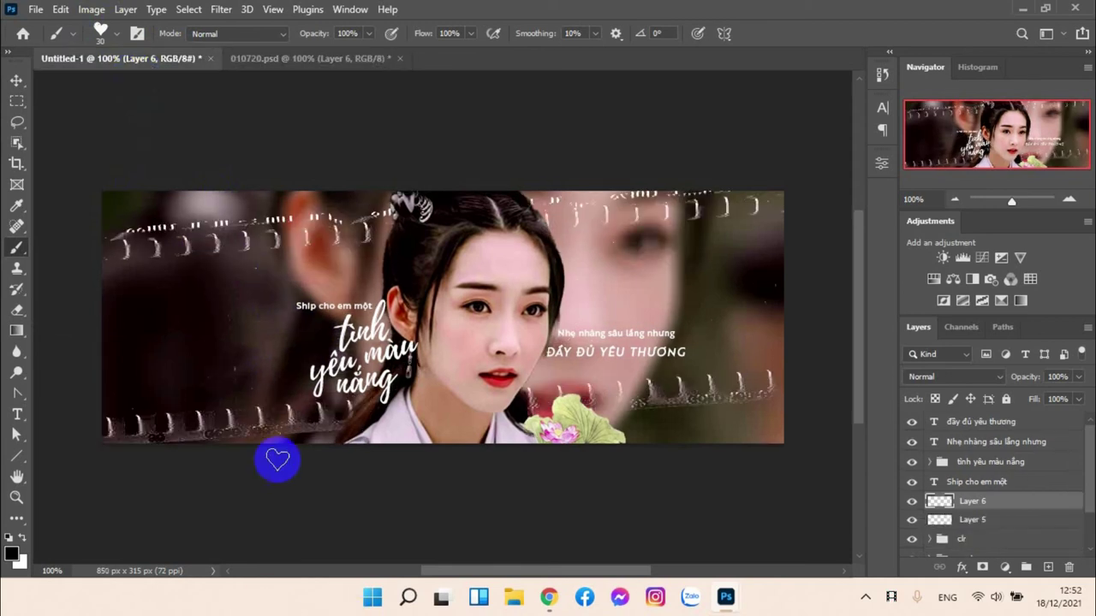
Step: Swap the painting colour to white and stamp one heart on Layer 6 below "Ship cho em một", beside the word "tình"
left_click_drag(324, 336, 311, 328)
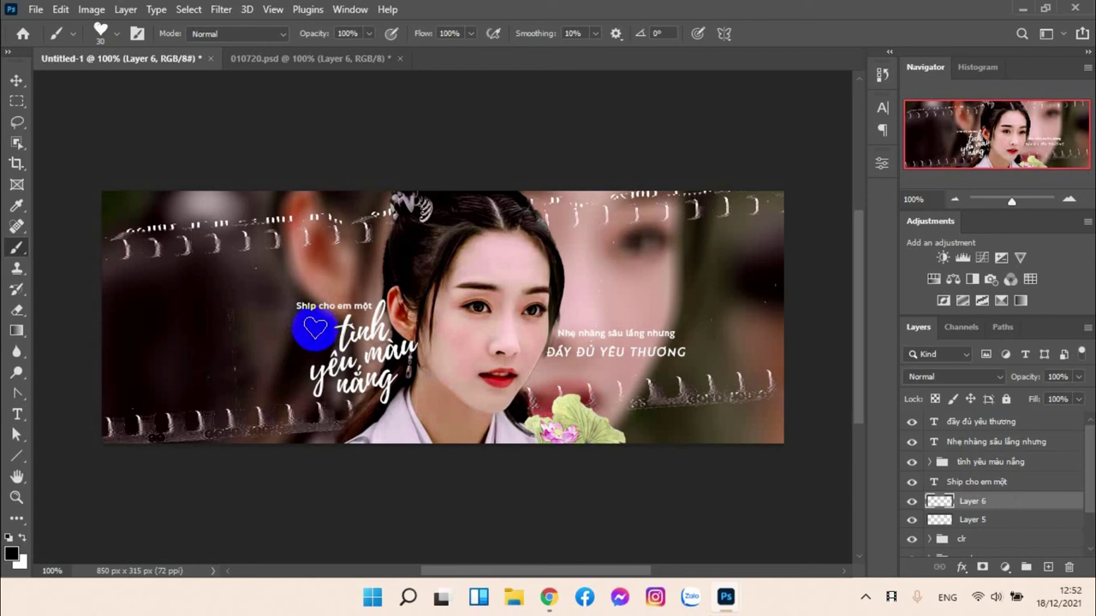
left_click_drag(314, 327, 536, 391)
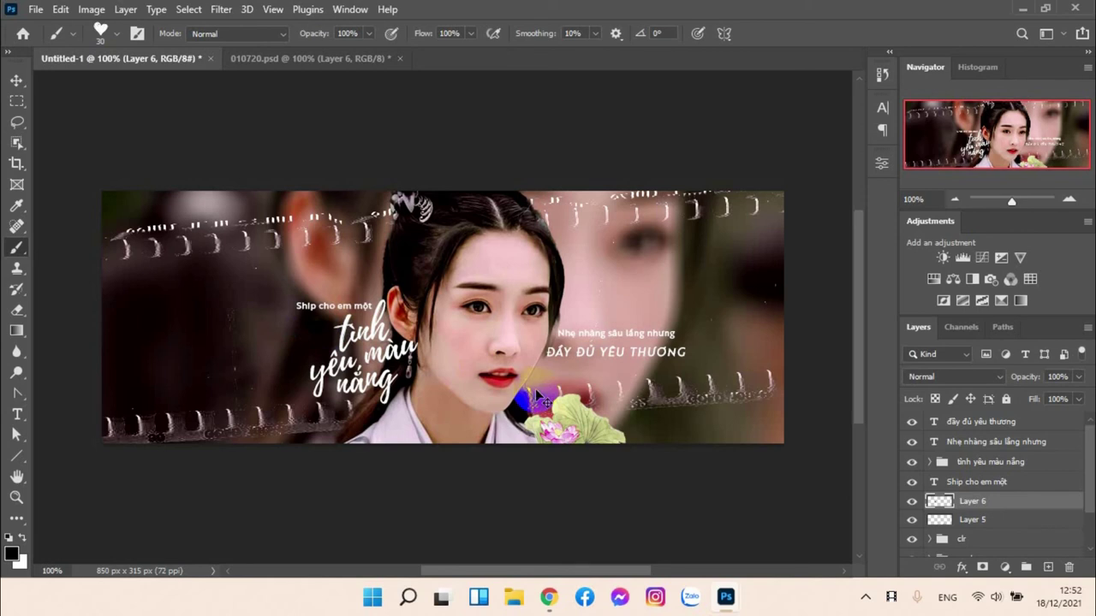
key("x")
left_click_drag(526, 390, 318, 330)
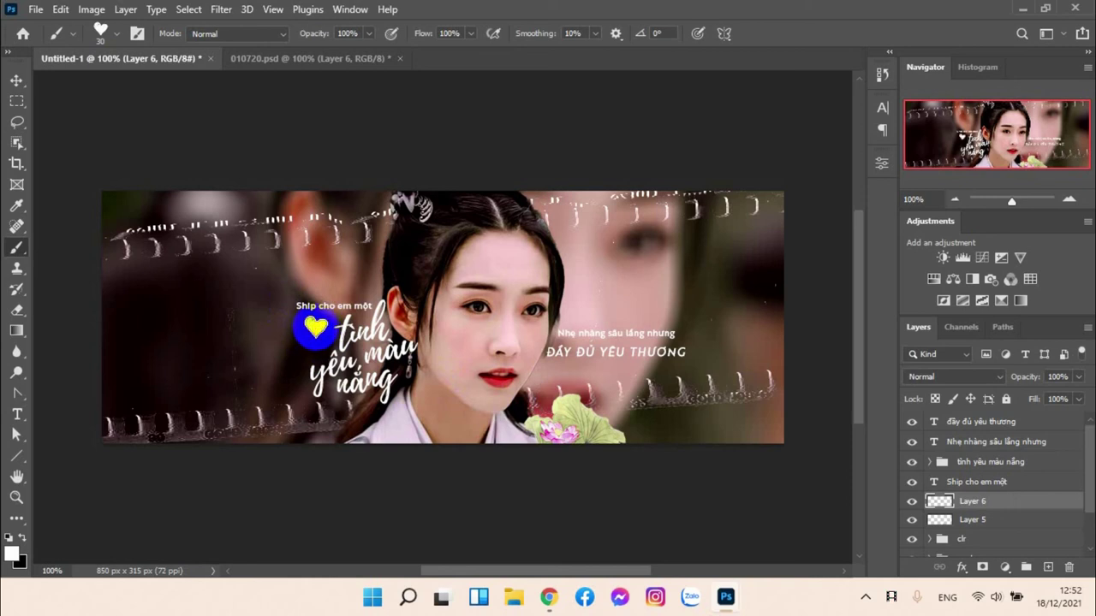
Step: Try rotating the heart brush tip to 180° and -127°, and restore it to 0° with a size of 30 px
left_click(111, 30)
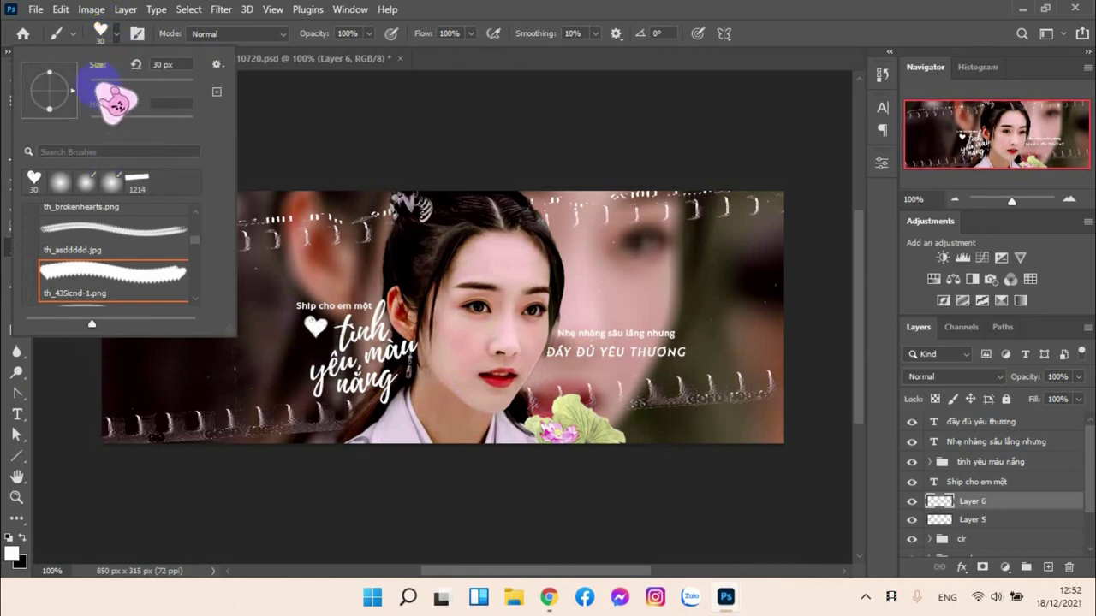
mouse_move(159, 231)
left_mouse_down()
mouse_move(137, 273)
mouse_move(96, 265)
mouse_move(137, 287)
mouse_move(134, 252)
left_mouse_up()
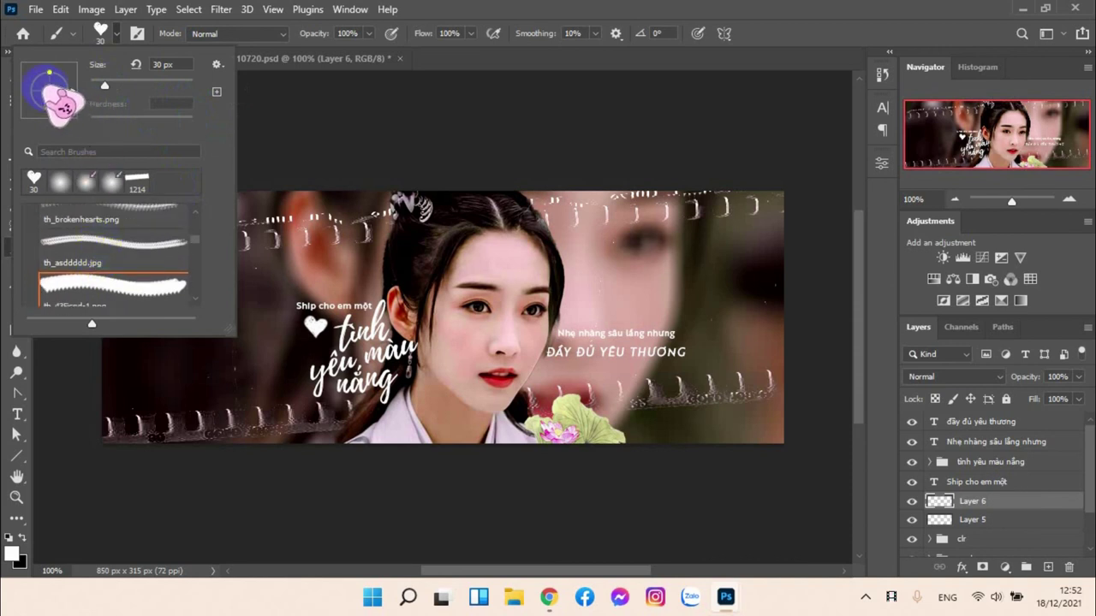
left_click_drag(29, 96, 30, 89)
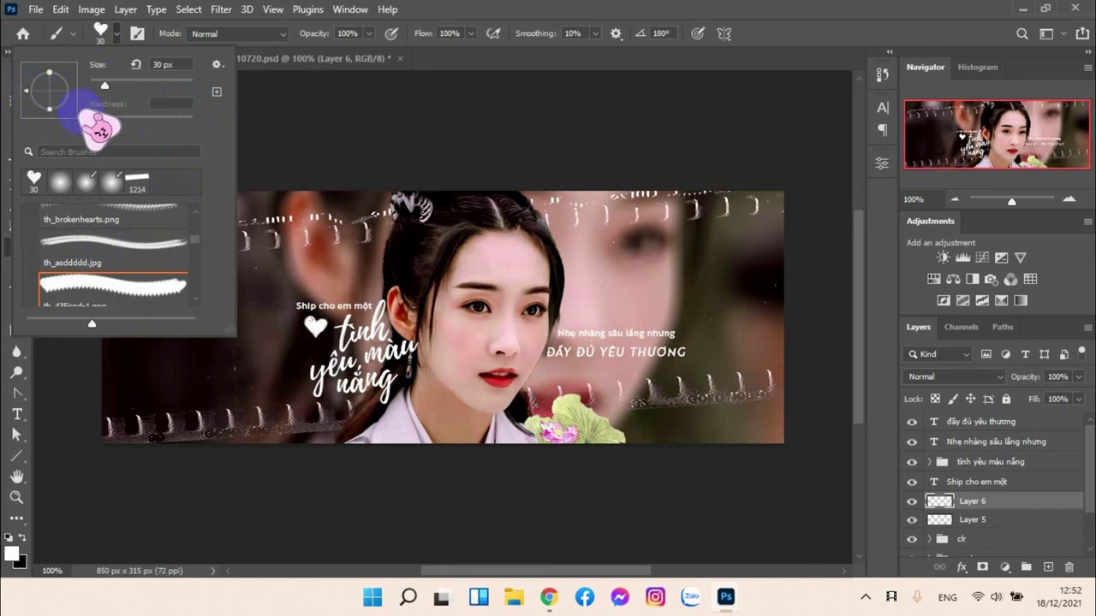
left_click_drag(44, 93, 54, 113)
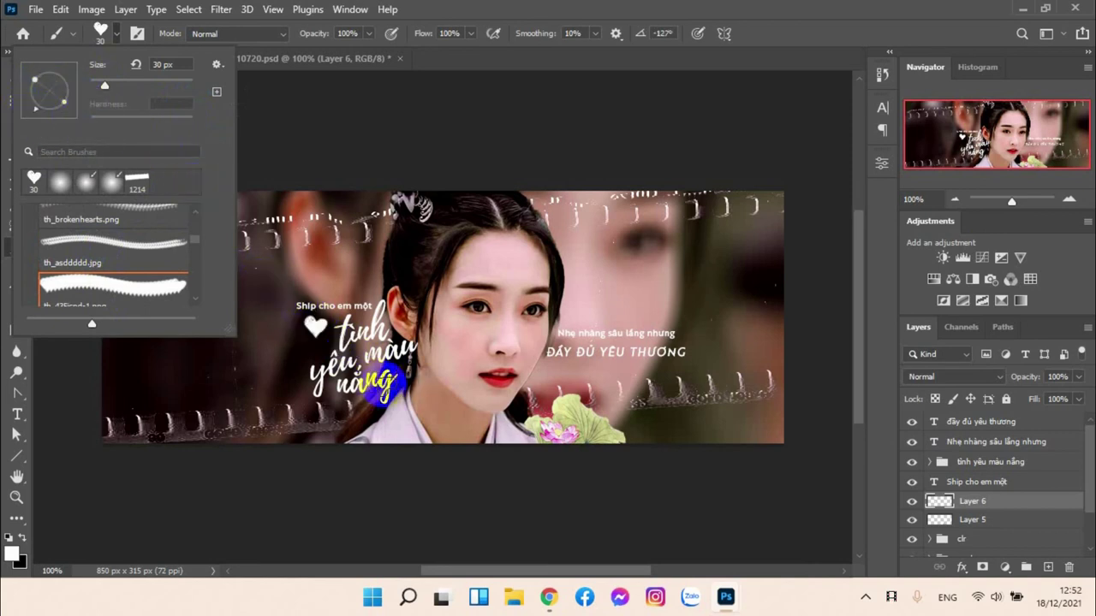
left_click_drag(45, 96, 107, 91)
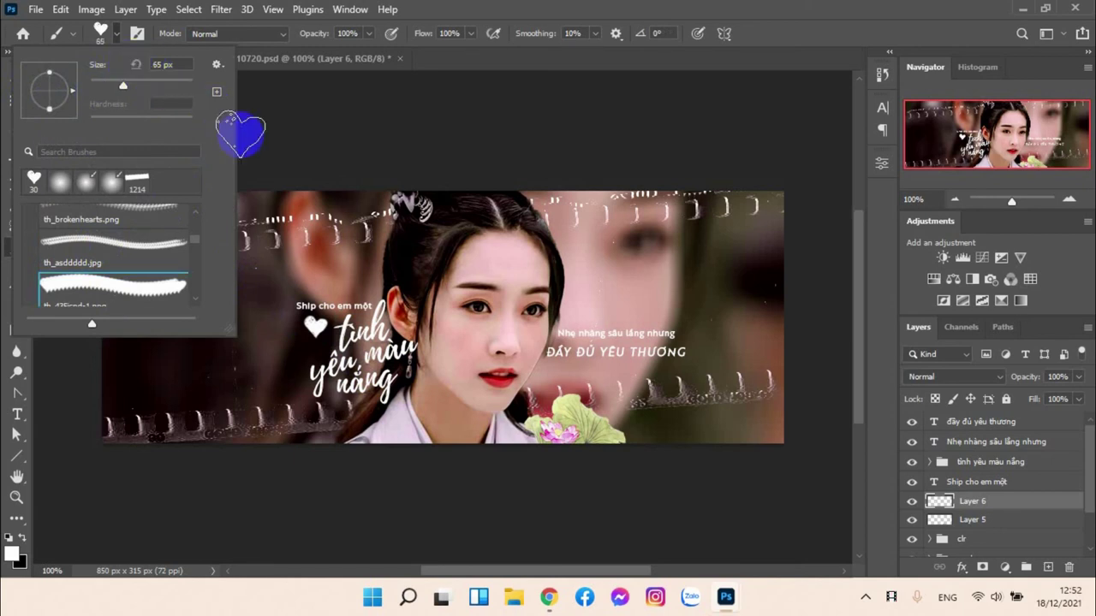
left_click(169, 64)
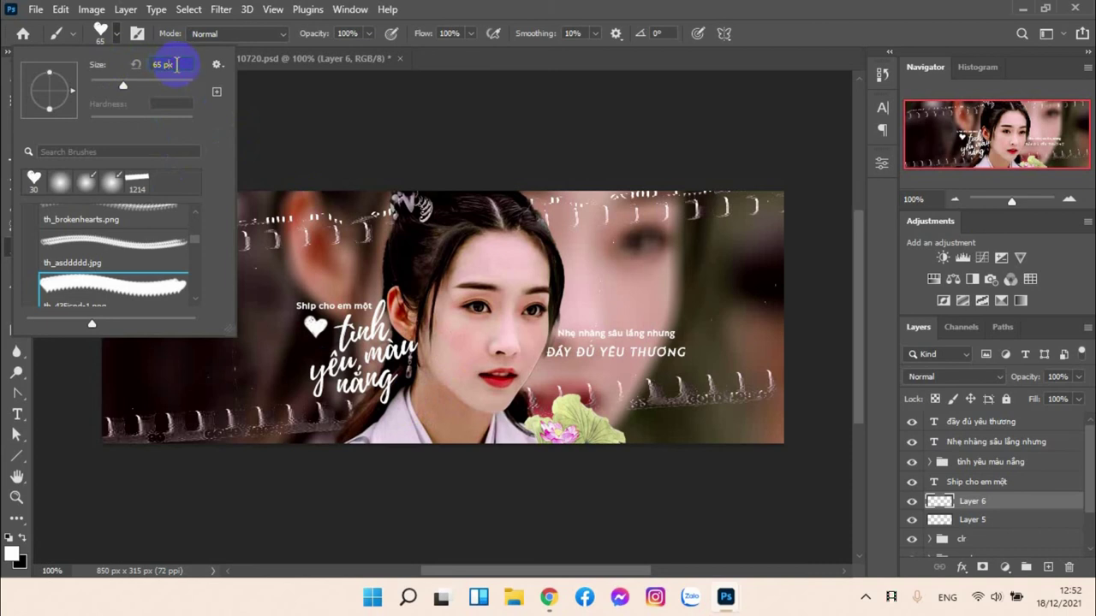
type("30")
key("Return")
left_click(100, 29)
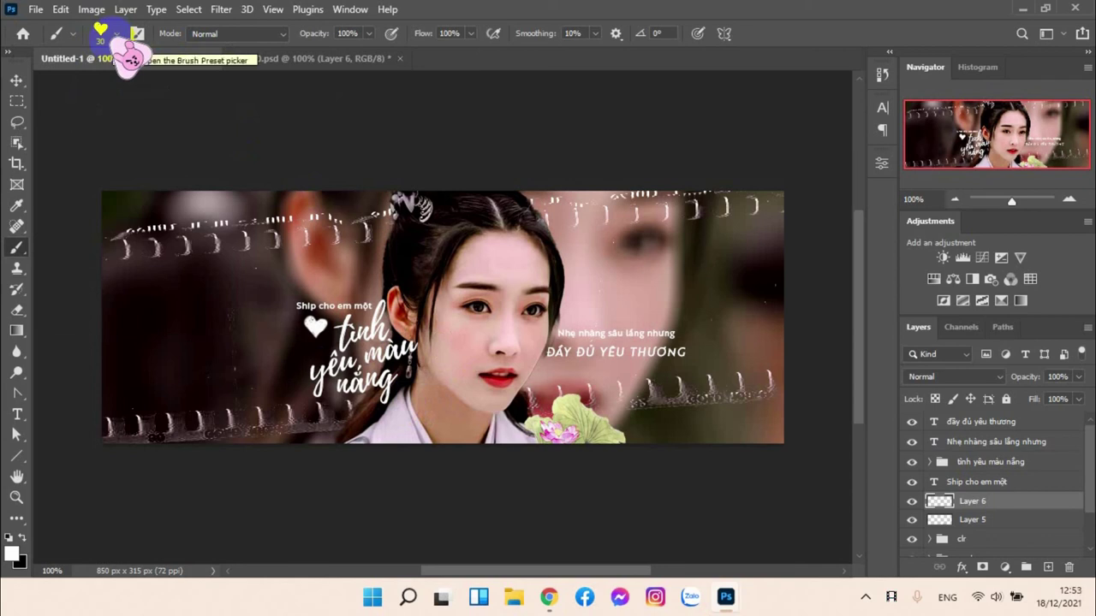
left_click(615, 33)
left_click(614, 33)
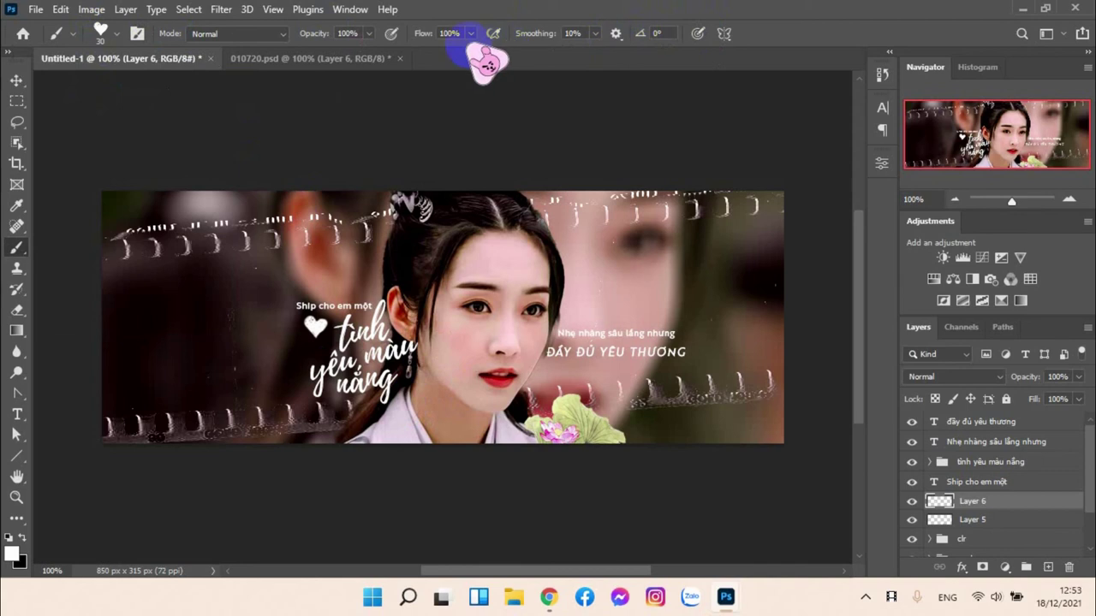
left_click(101, 33)
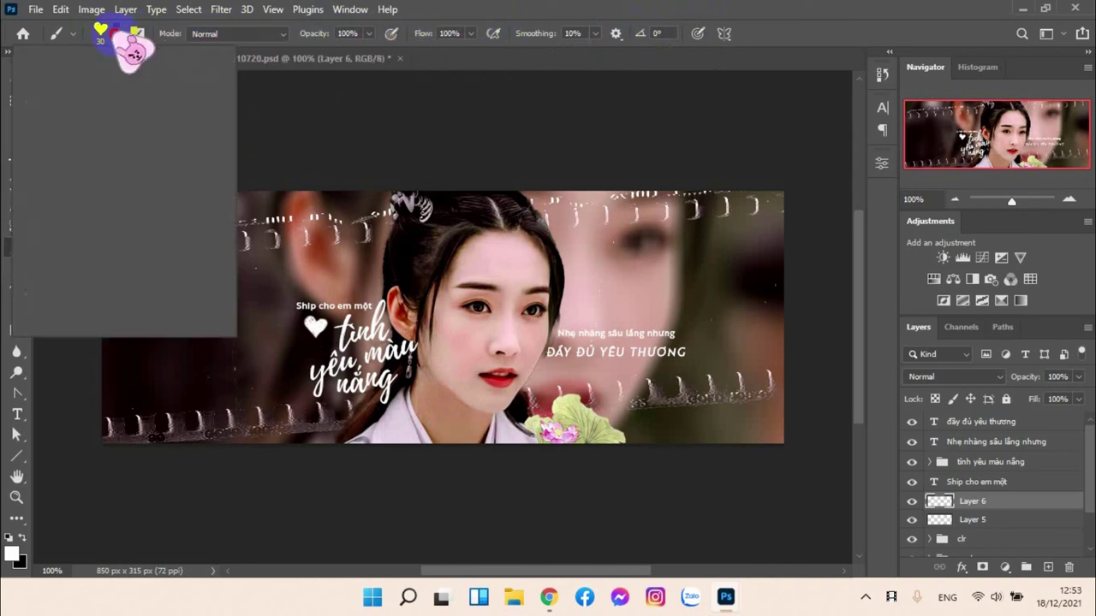
scroll(126, 260, "down", 2)
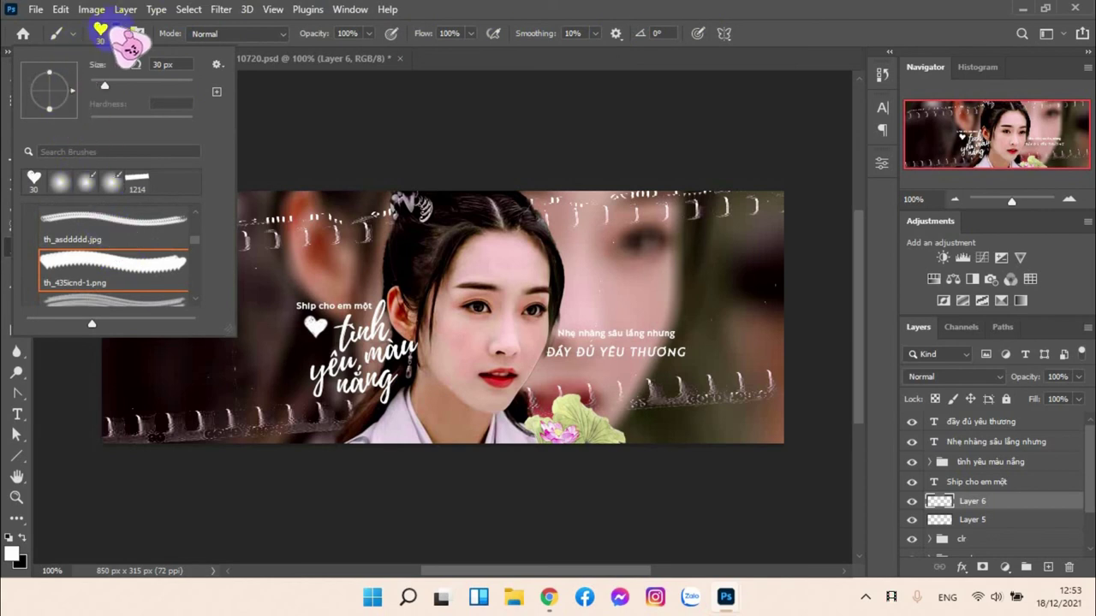
left_click(103, 34)
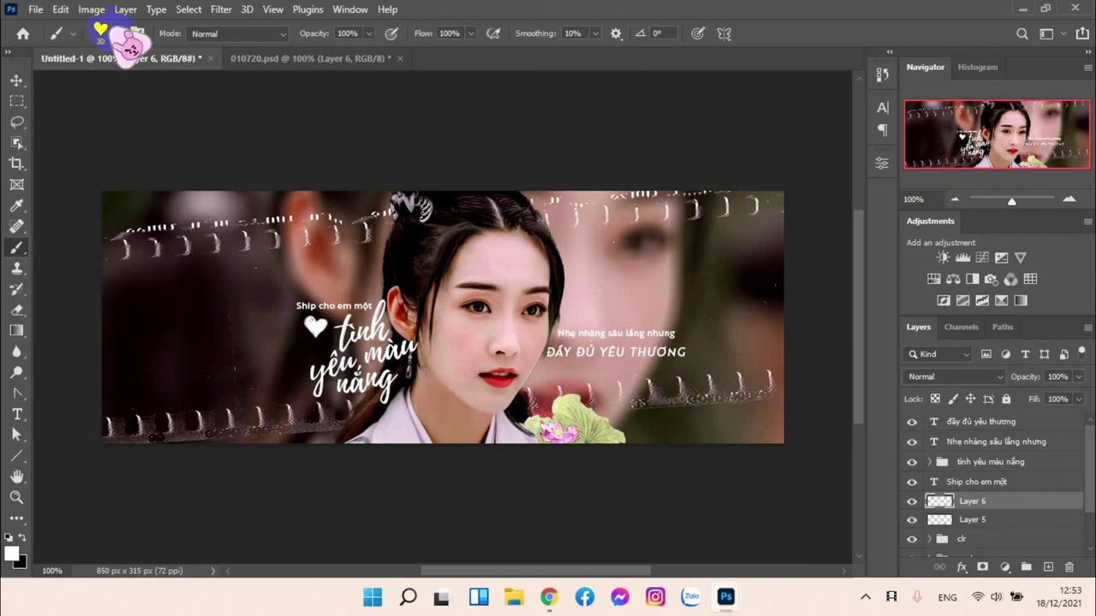
left_click(287, 59)
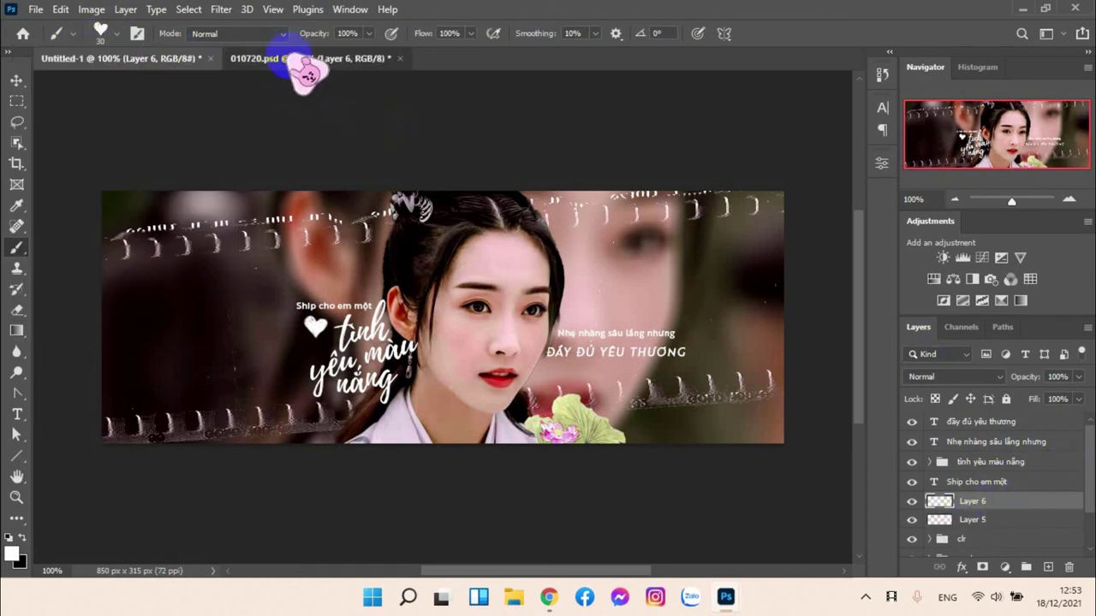
left_click(104, 60)
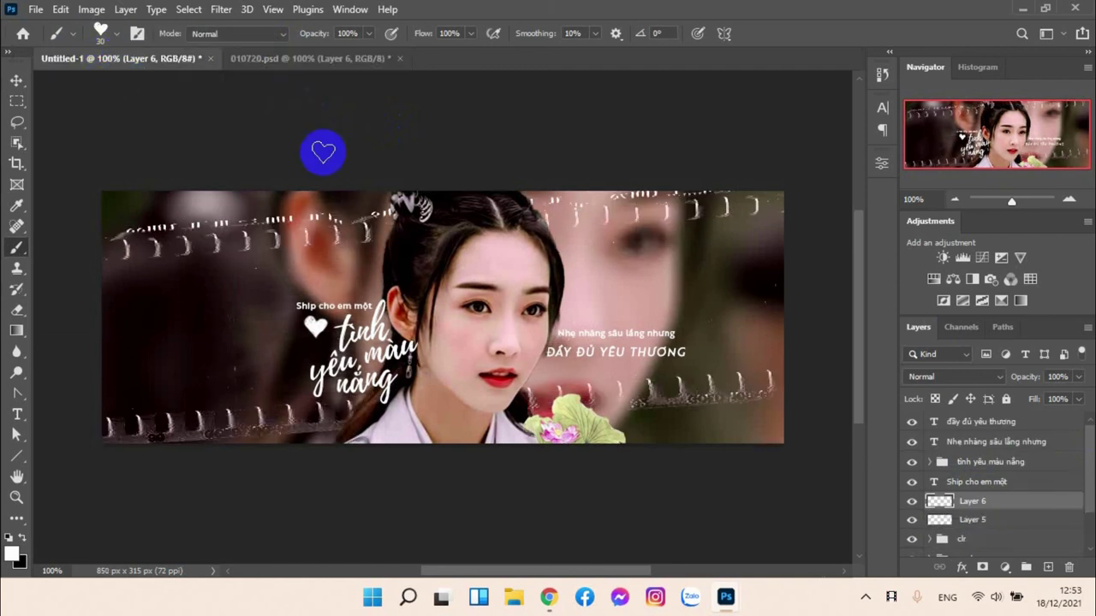
Step: Try tilting the heart brush tip to 114°, and bring it back to -1° with a size of 30 px
left_click(97, 31)
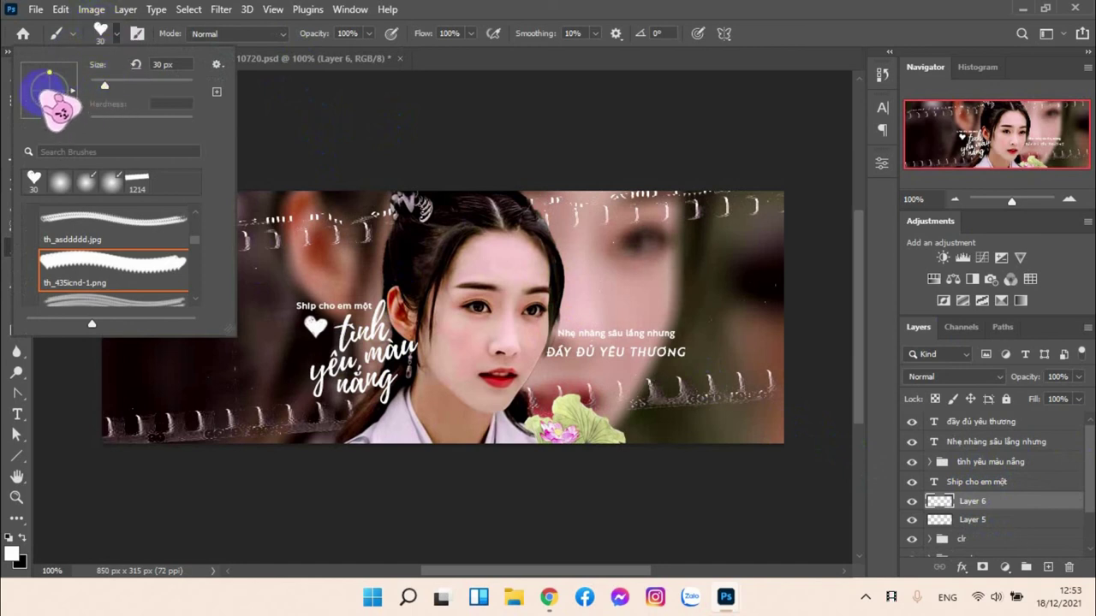
mouse_move(59, 110)
left_mouse_down()
mouse_move(54, 81)
mouse_move(88, 99)
left_mouse_up()
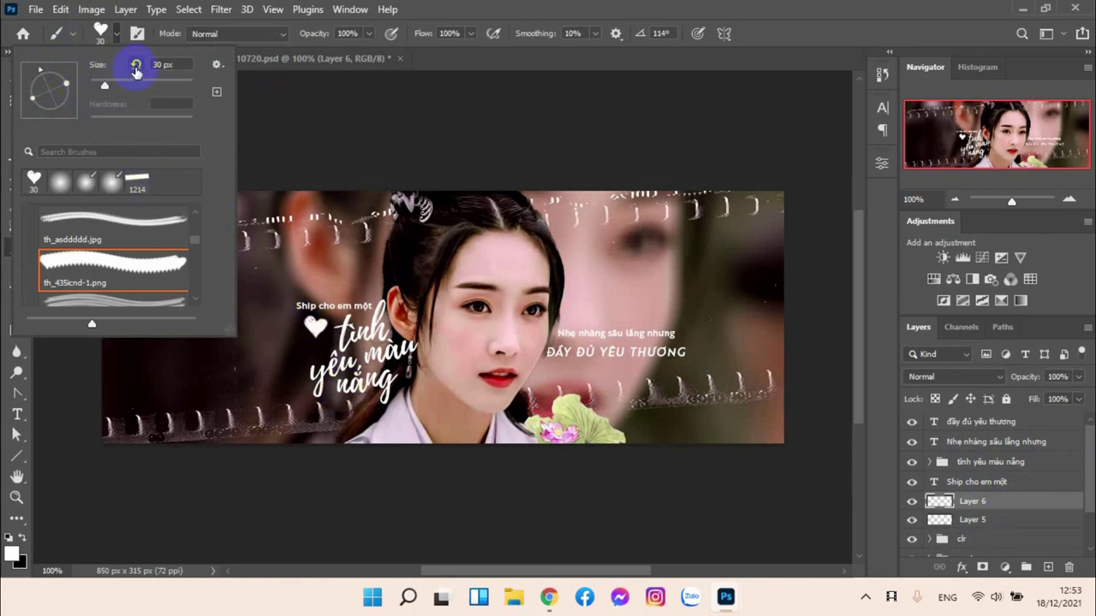
mouse_move(60, 78)
left_mouse_down()
mouse_move(49, 81)
mouse_move(109, 105)
left_mouse_up()
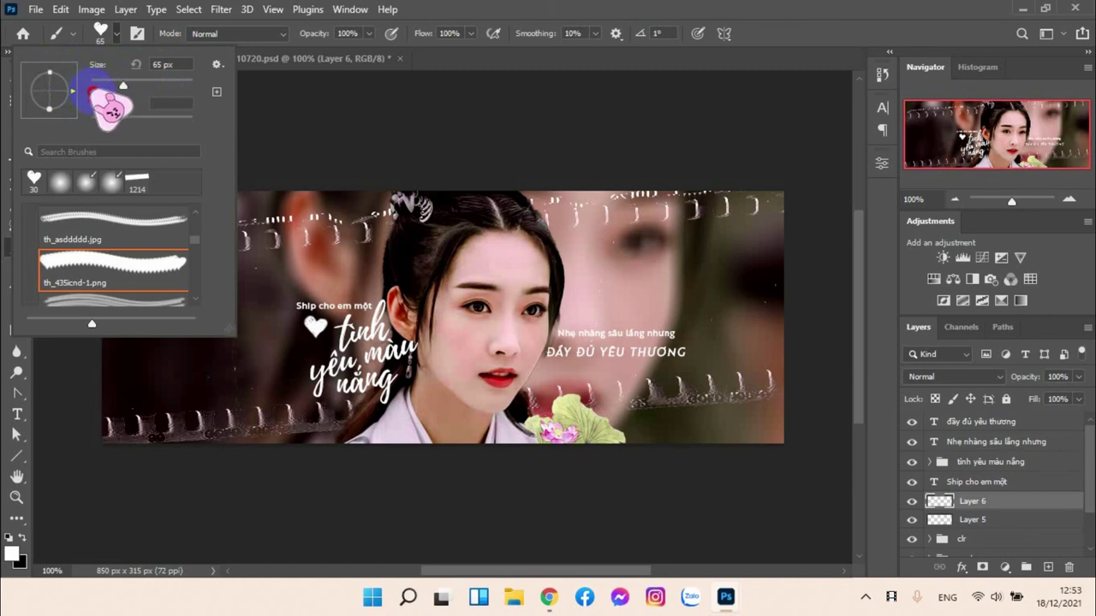
left_click(169, 67)
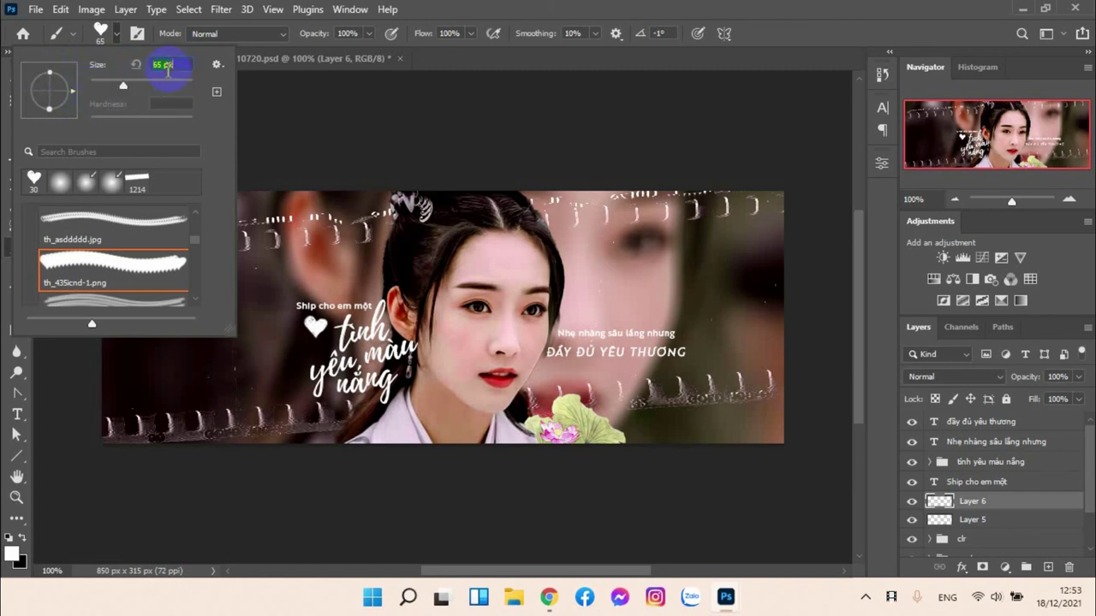
type("30")
key("Return")
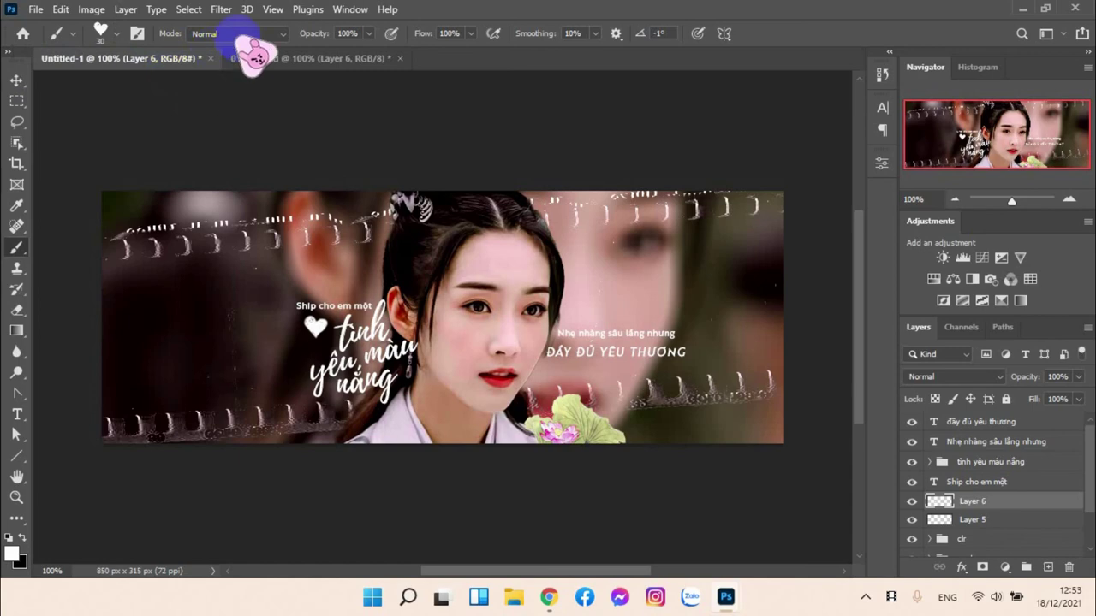
Step: Open the detailed Brush Settings for the heart brush and set its tip angle to 0°
left_click(157, 9)
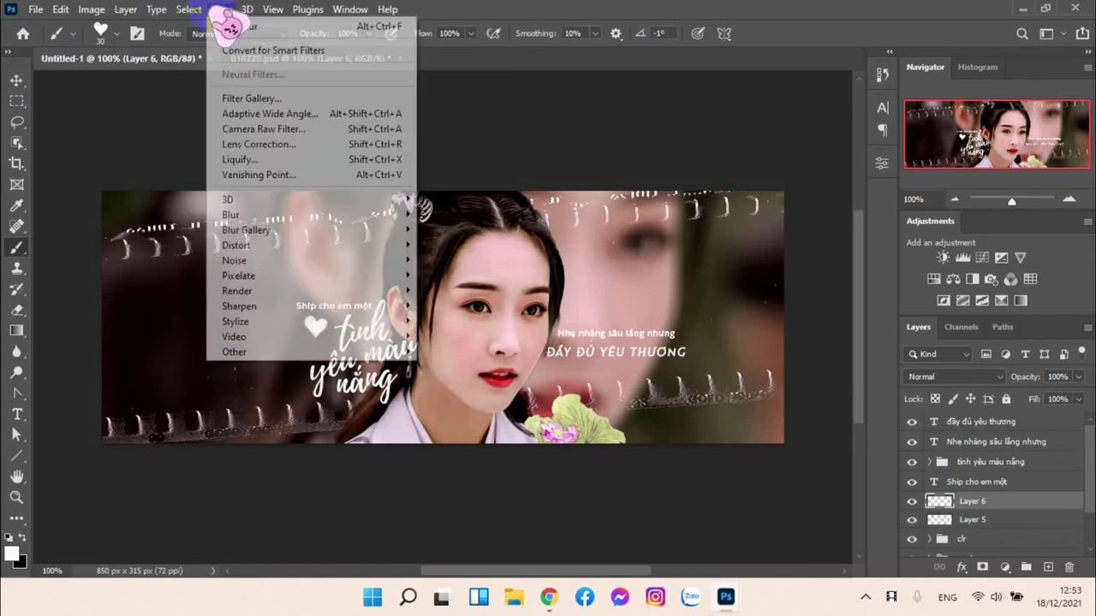
mouse_move(250, 12)
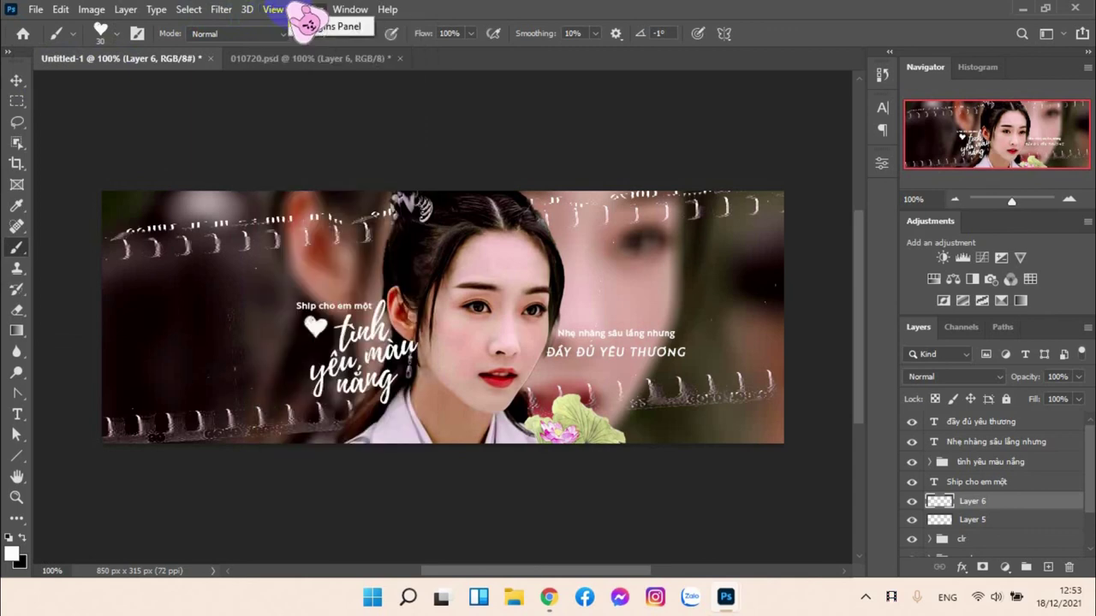
left_click(351, 12)
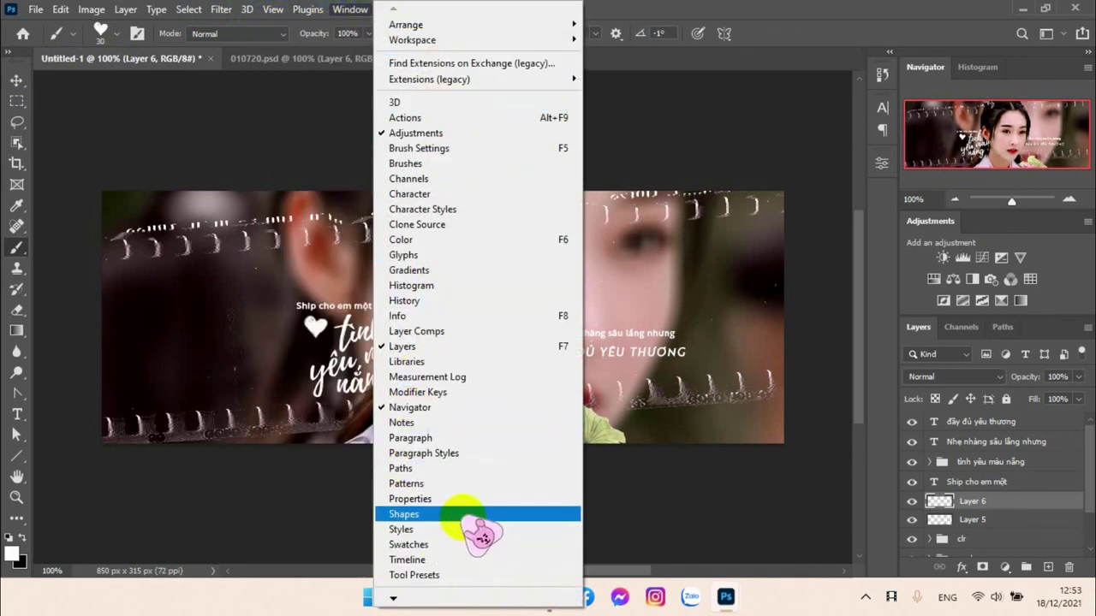
left_click(422, 164)
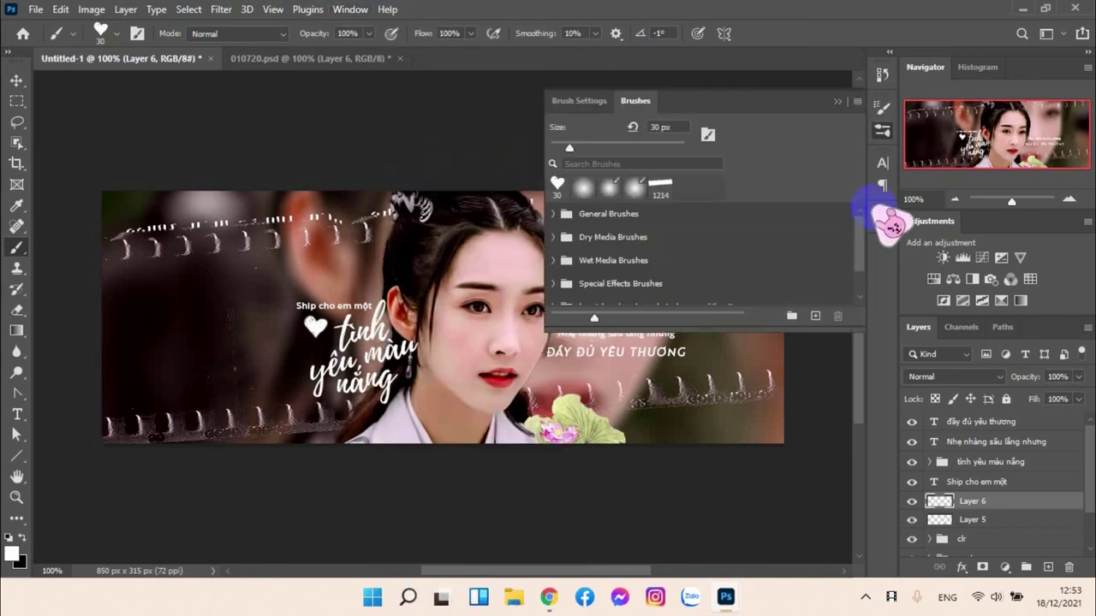
left_click(636, 187)
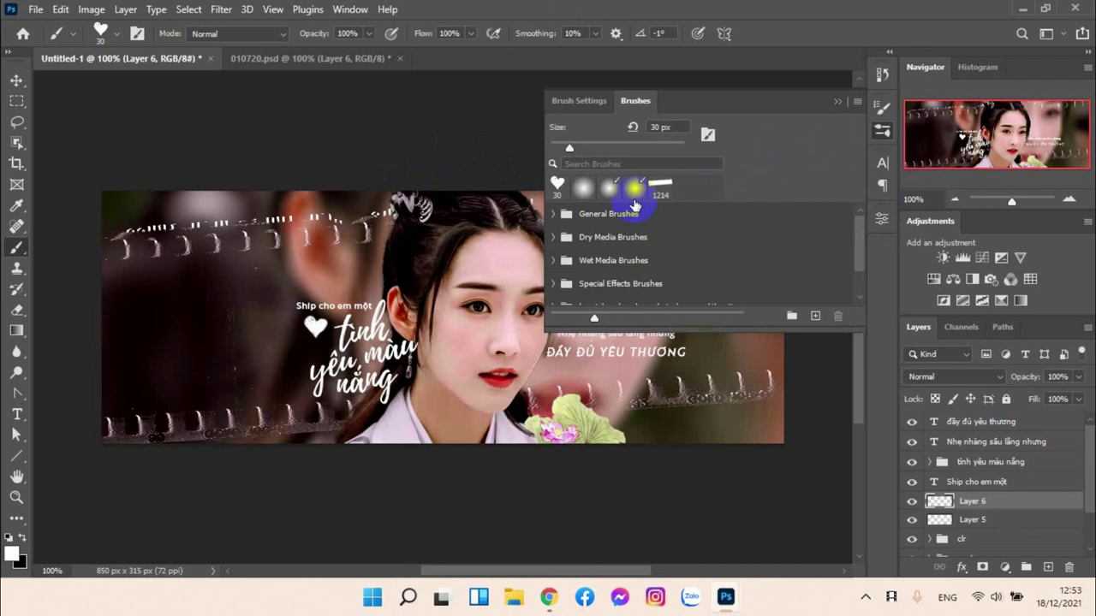
scroll(707, 241, "down", 1)
scroll(702, 231, "up", 1)
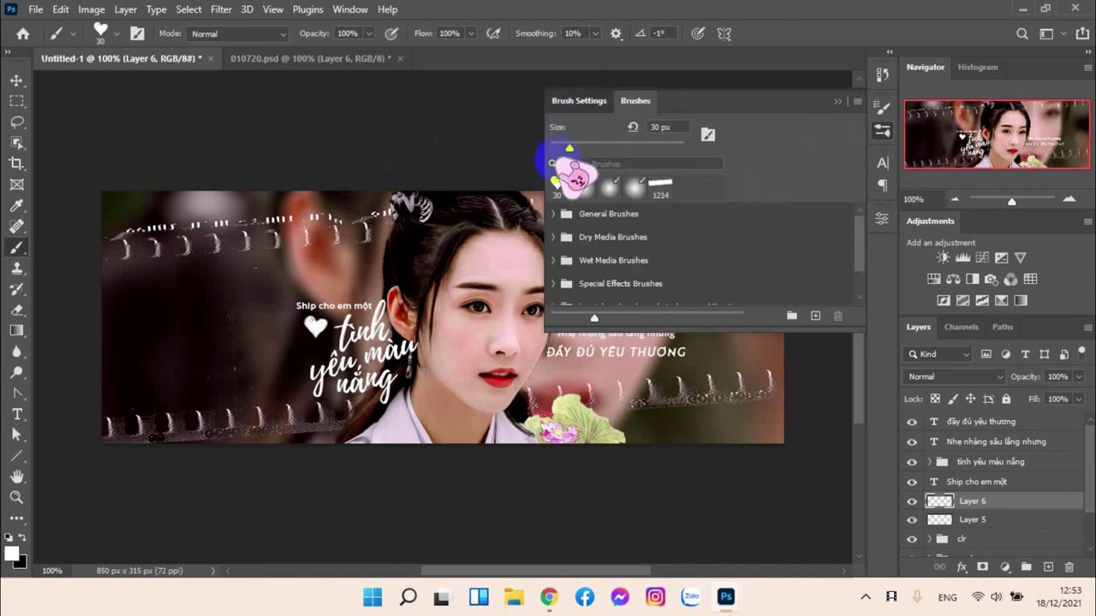
left_click(579, 101)
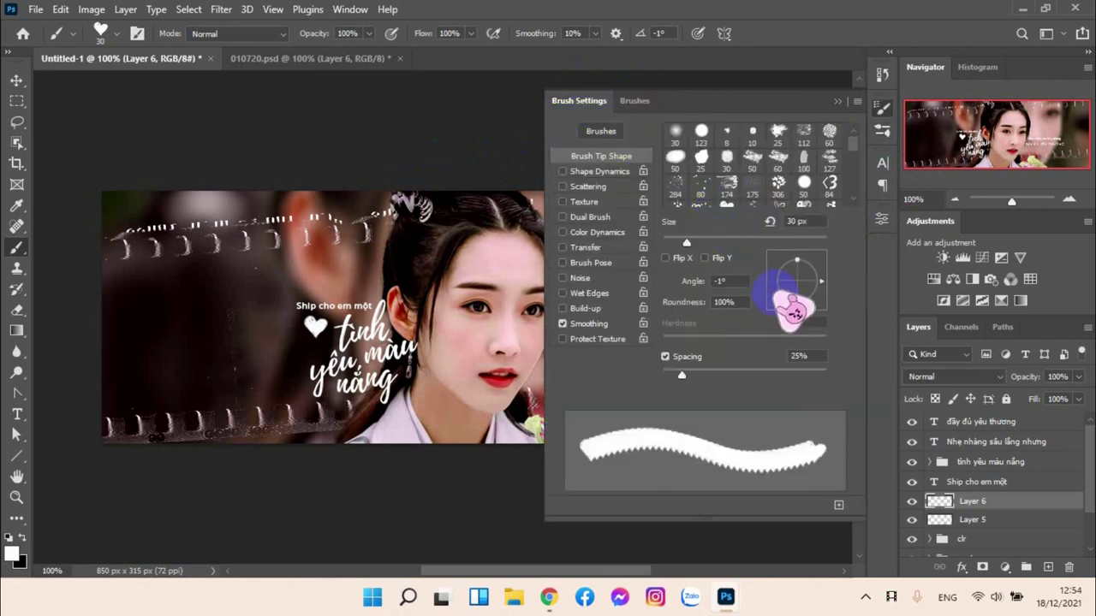
mouse_move(803, 294)
left_mouse_down()
mouse_move(786, 289)
mouse_move(793, 262)
mouse_move(824, 305)
mouse_move(845, 295)
mouse_move(845, 271)
mouse_move(851, 283)
left_mouse_up()
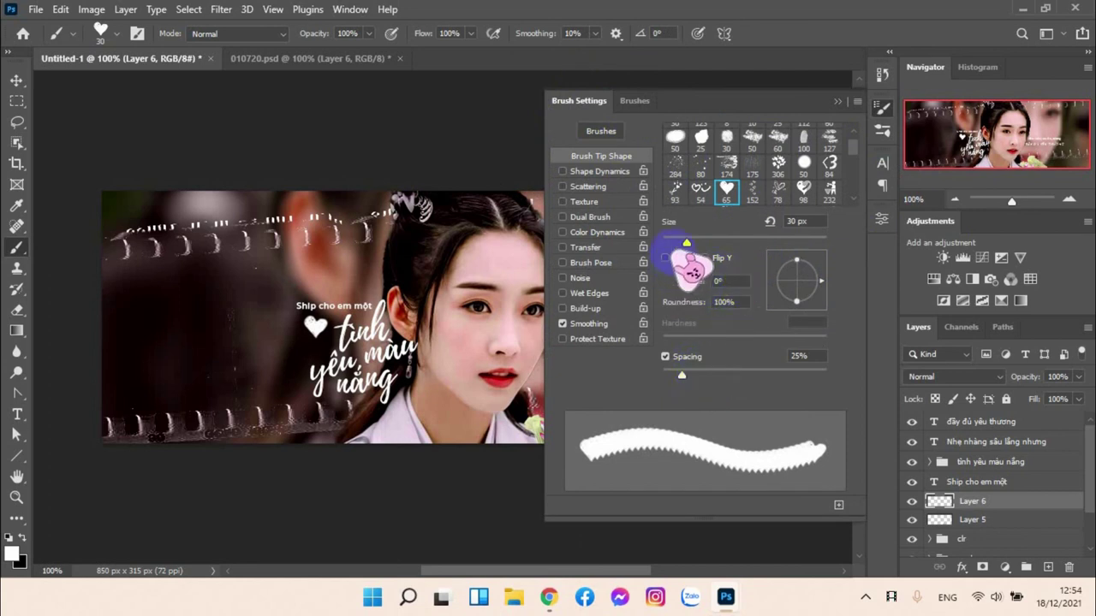
Step: Try to give the heart brush tip a negative roundness, and restore the deleted Layer 5 and Layer 6
left_click(732, 305)
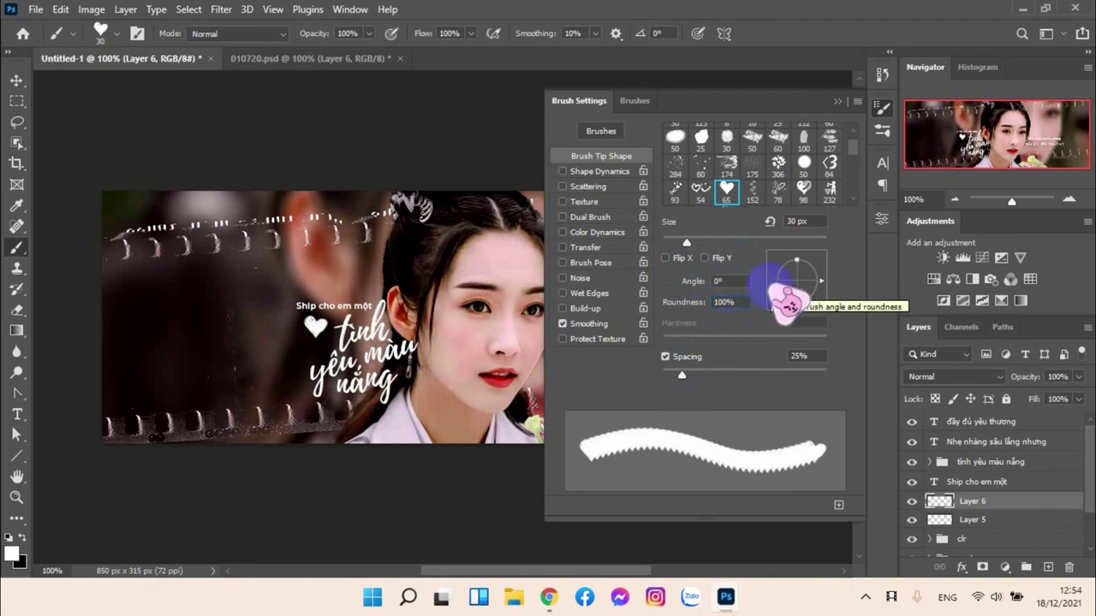
left_click(716, 302)
key("Delete")
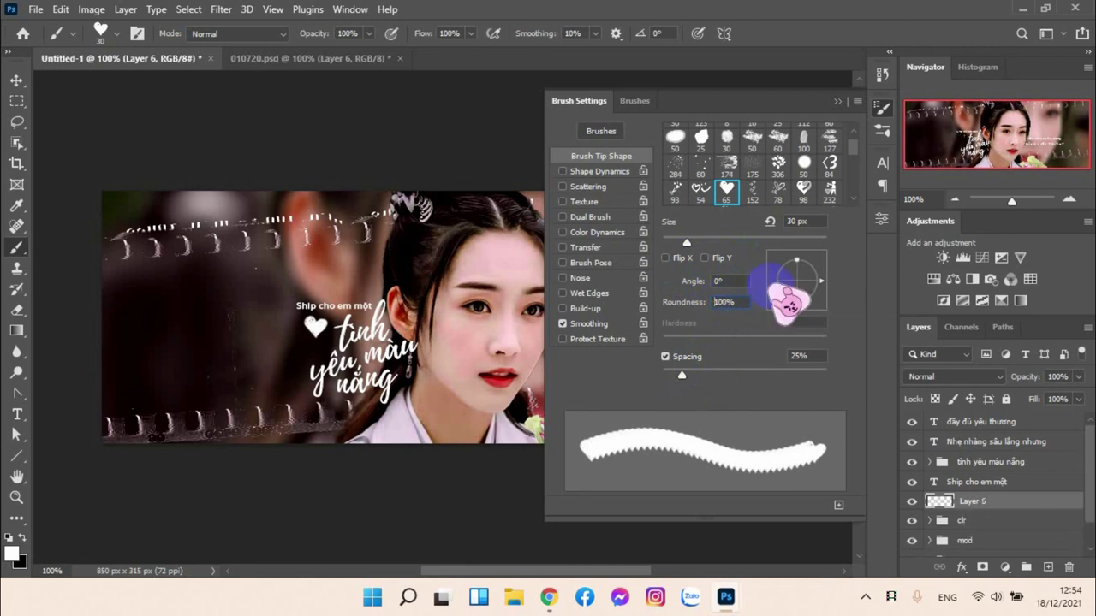
type("-")
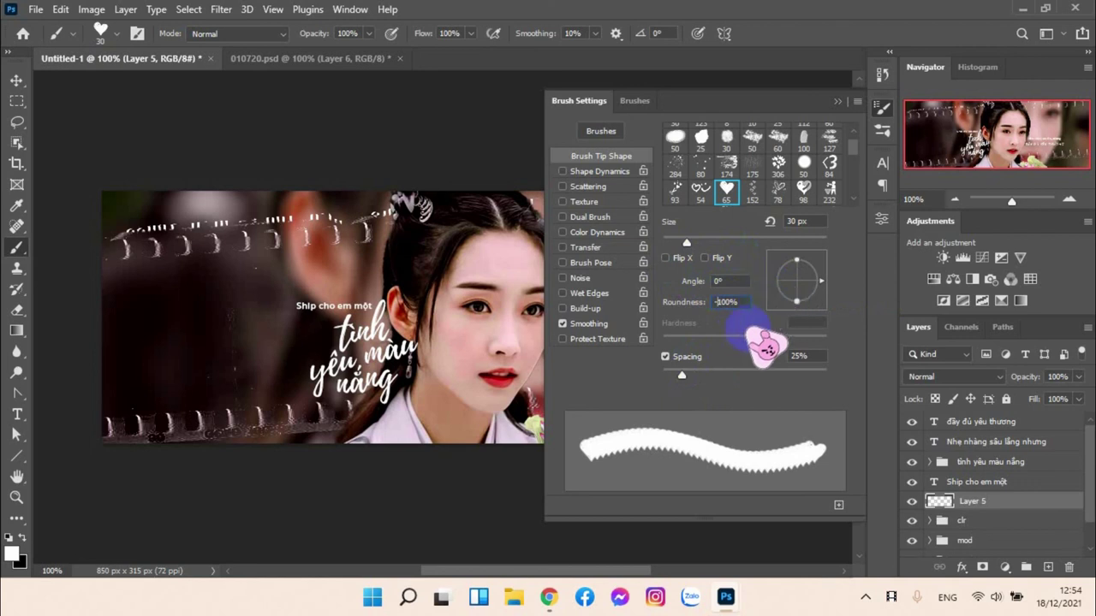
key("Delete")
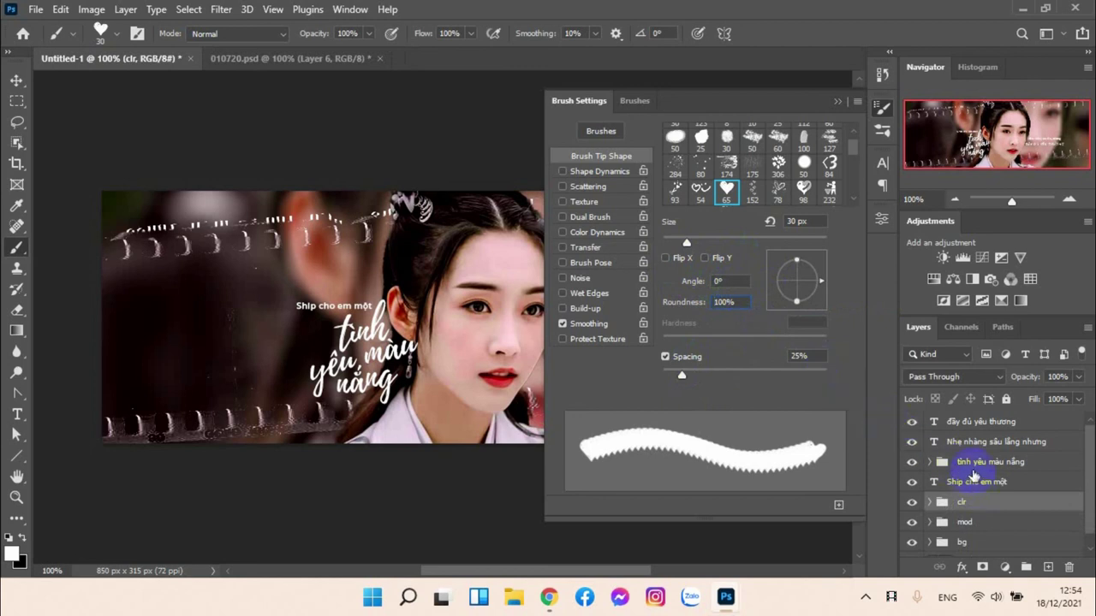
key("ctrl+z")
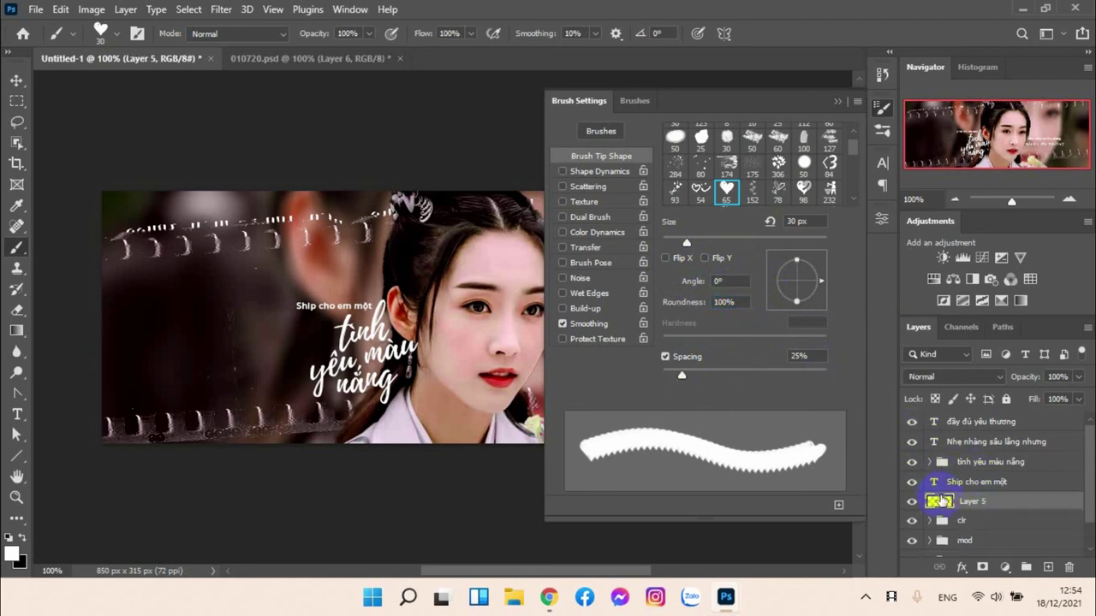
key("ctrl+j")
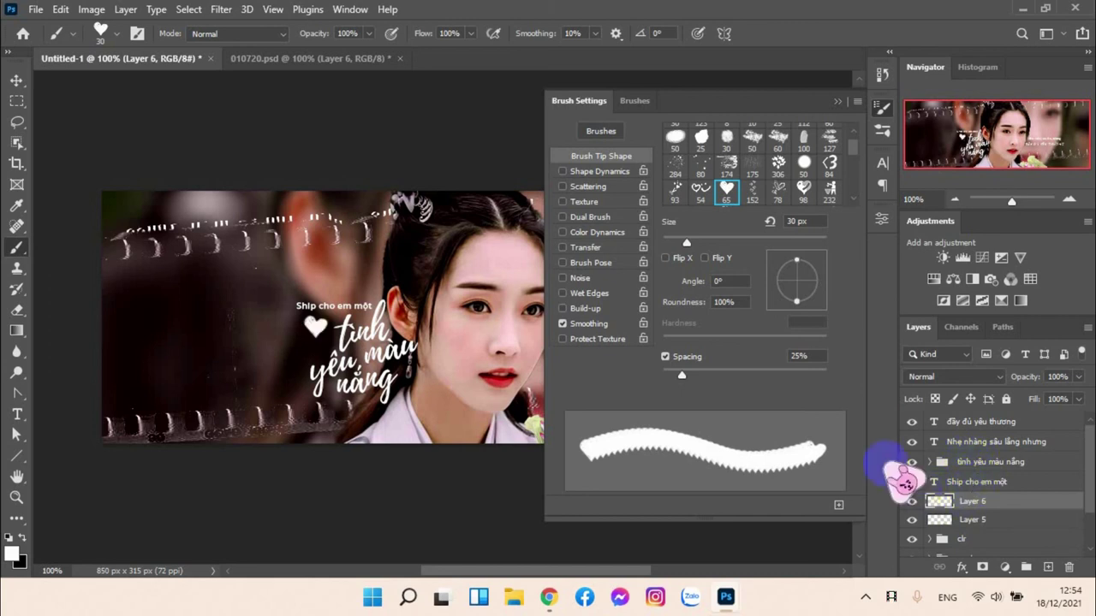
Step: Try tilting the heart brush tip to -8°, and restore its angle to 0°
left_click(725, 281)
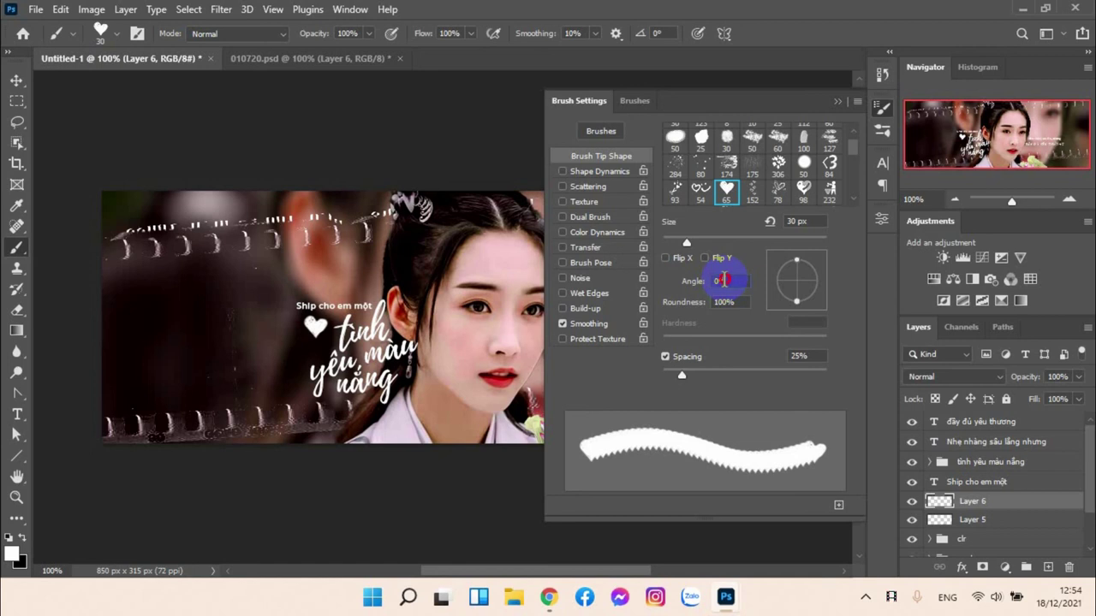
left_click(735, 285)
left_click(783, 267)
mouse_move(785, 268)
left_mouse_down()
mouse_move(797, 274)
mouse_move(782, 309)
mouse_move(749, 337)
mouse_move(721, 296)
mouse_move(735, 267)
mouse_move(799, 248)
mouse_move(811, 288)
mouse_move(817, 283)
mouse_move(724, 294)
mouse_move(722, 258)
mouse_move(722, 281)
mouse_move(820, 310)
mouse_move(856, 276)
mouse_move(850, 287)
left_mouse_up()
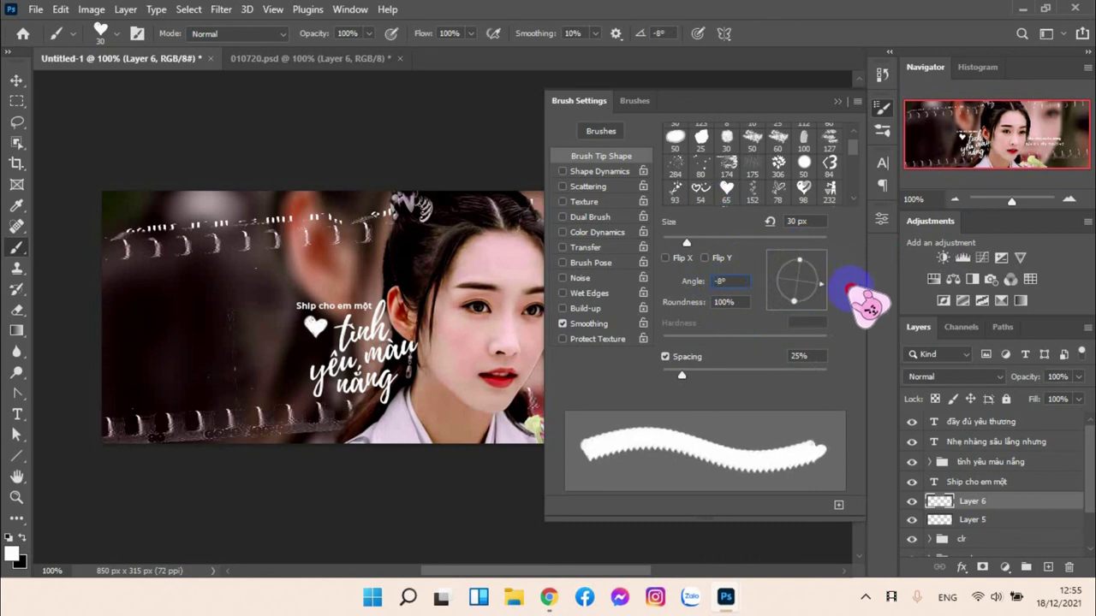
left_click(722, 281)
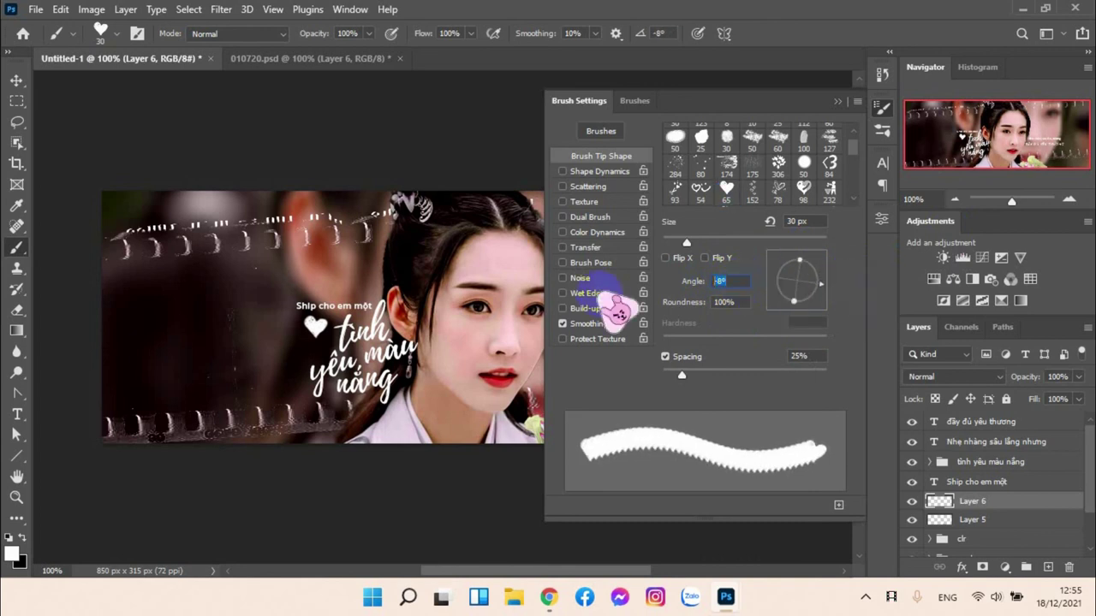
type("0")
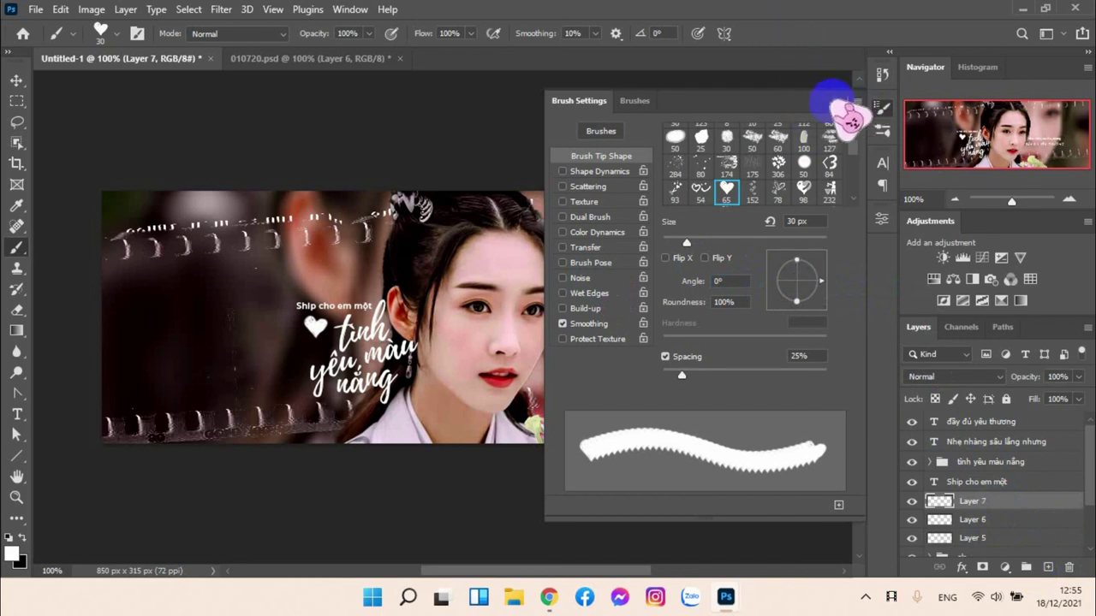
left_click(835, 99)
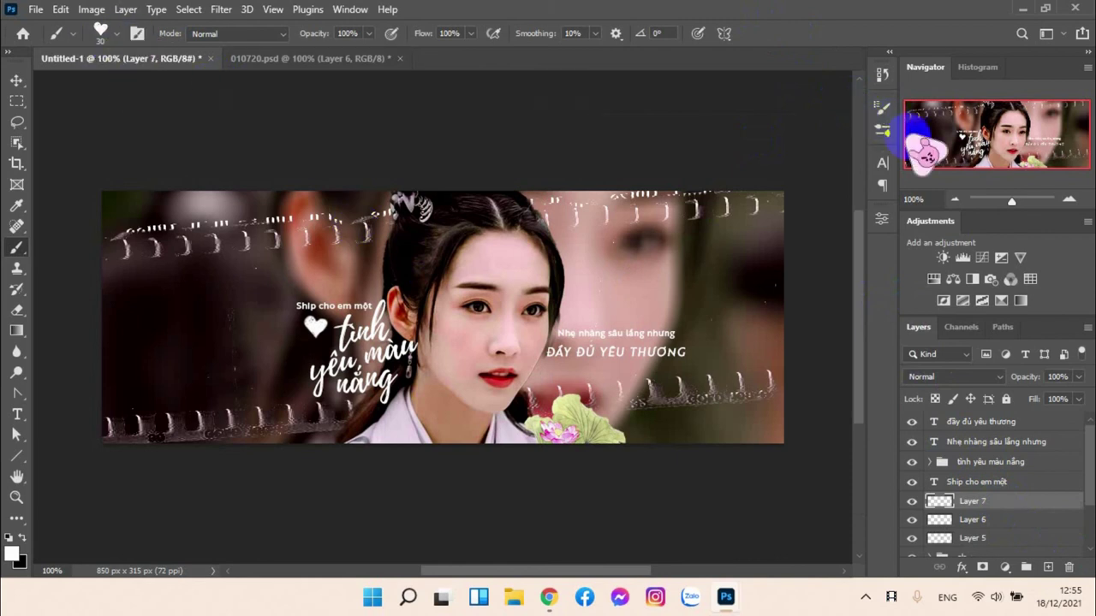
Step: Reduce the heart brush size to 17 px and check the second heart's placement in the 010720.psd reference
left_click(881, 109)
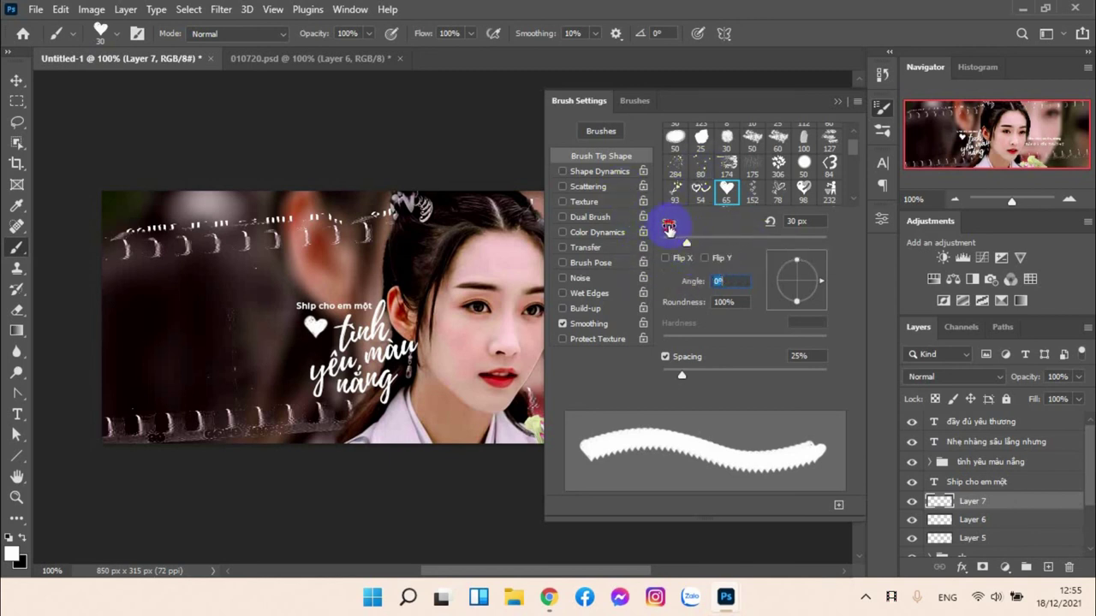
left_click_drag(668, 229, 657, 228)
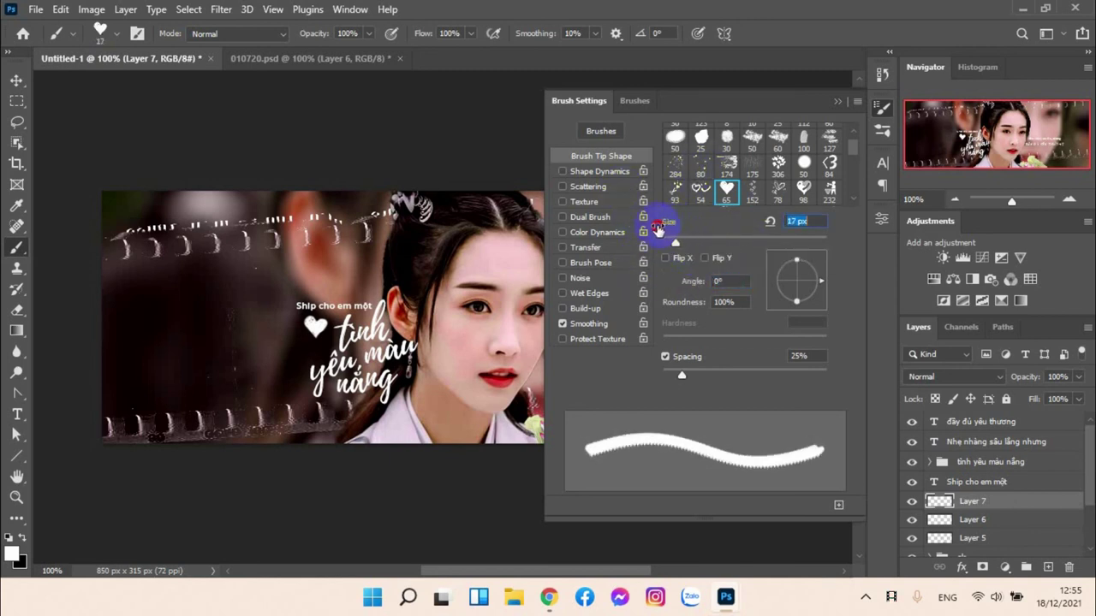
left_click(838, 101)
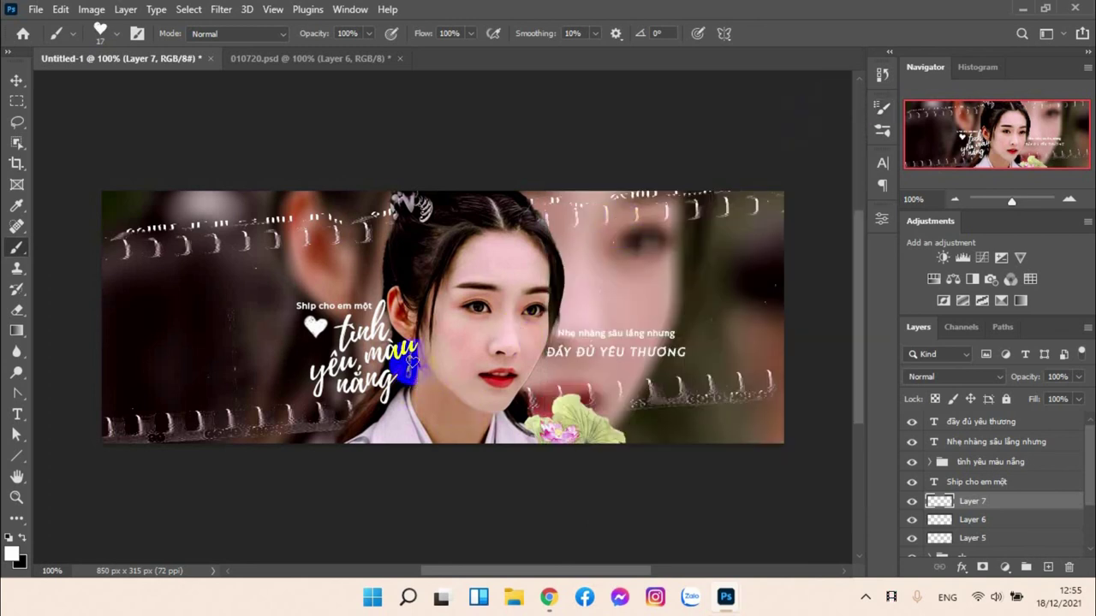
left_click(287, 60)
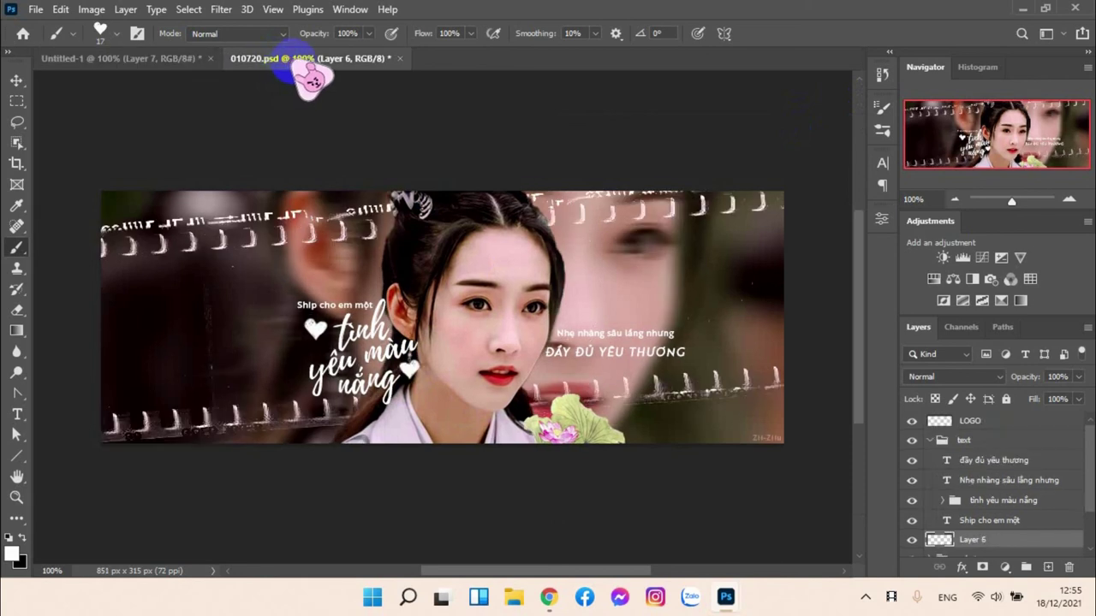
left_click(142, 58)
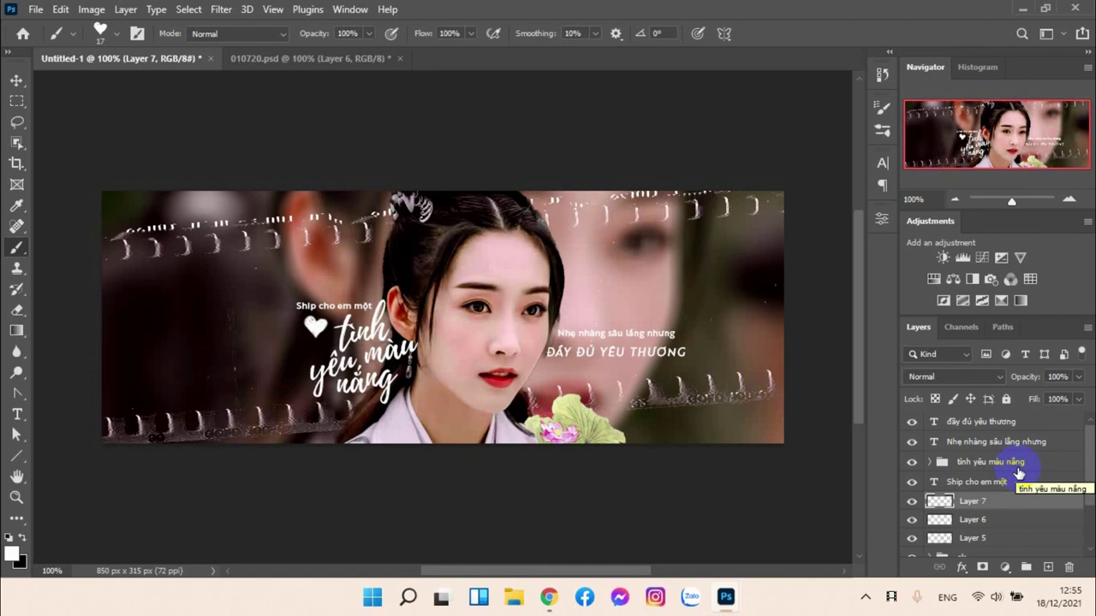
Step: Delete the empty Layer 7 and duplicate the heart layer, Layer 6, within Untitled-1
key("Delete")
key("v")
right_click(976, 504)
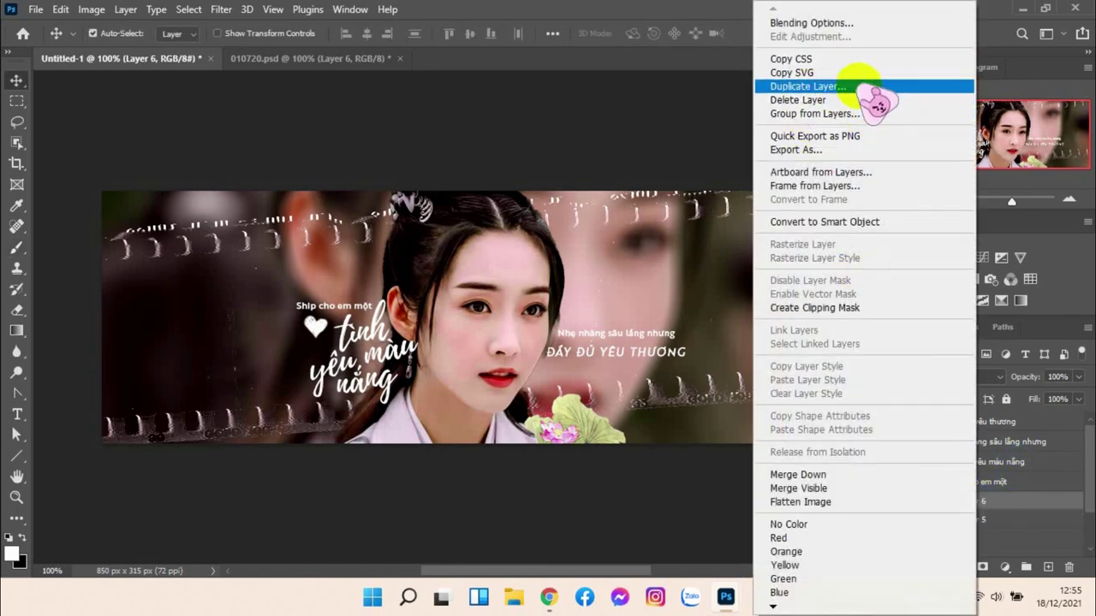
left_click(861, 87)
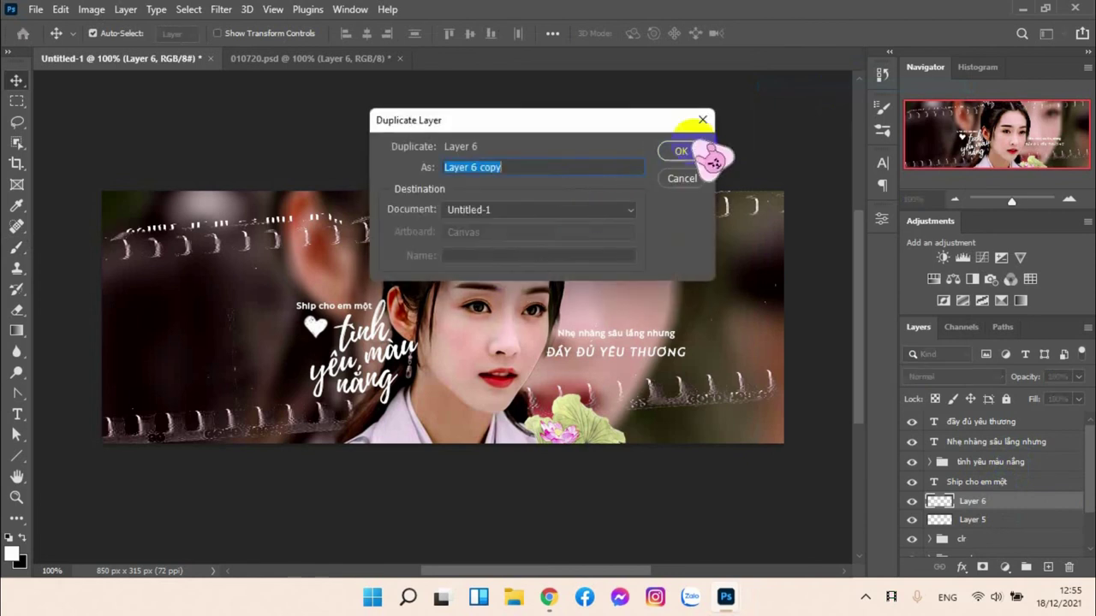
left_click(681, 152)
Step: Flip the duplicated heart horizontally, place it just right of the word "nắng", and compare its position with 010720.psd
left_click_drag(401, 333, 325, 336)
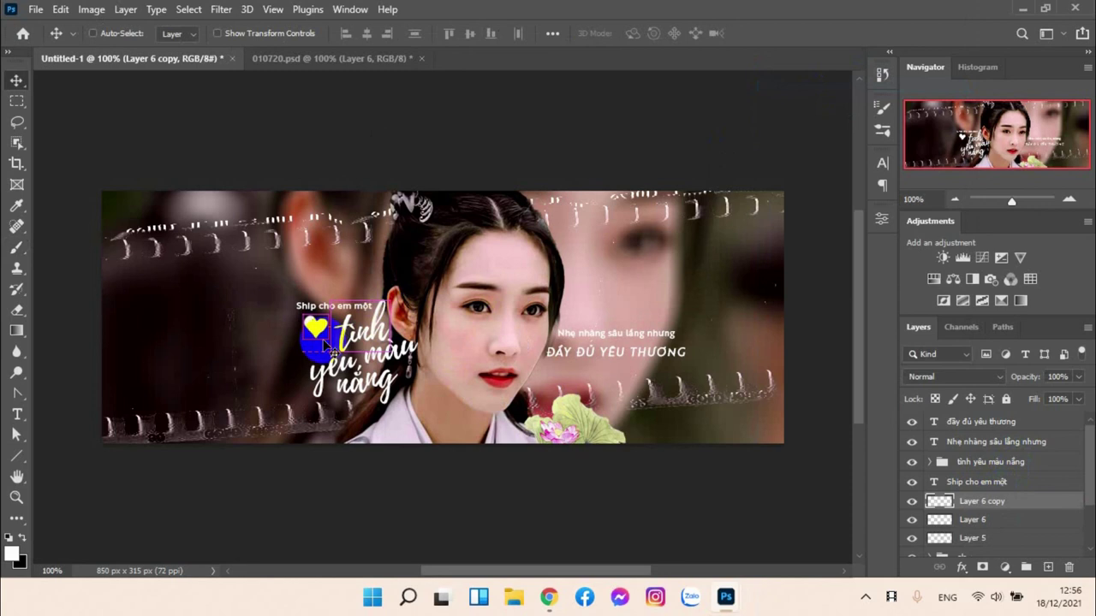
key("ctrl+t")
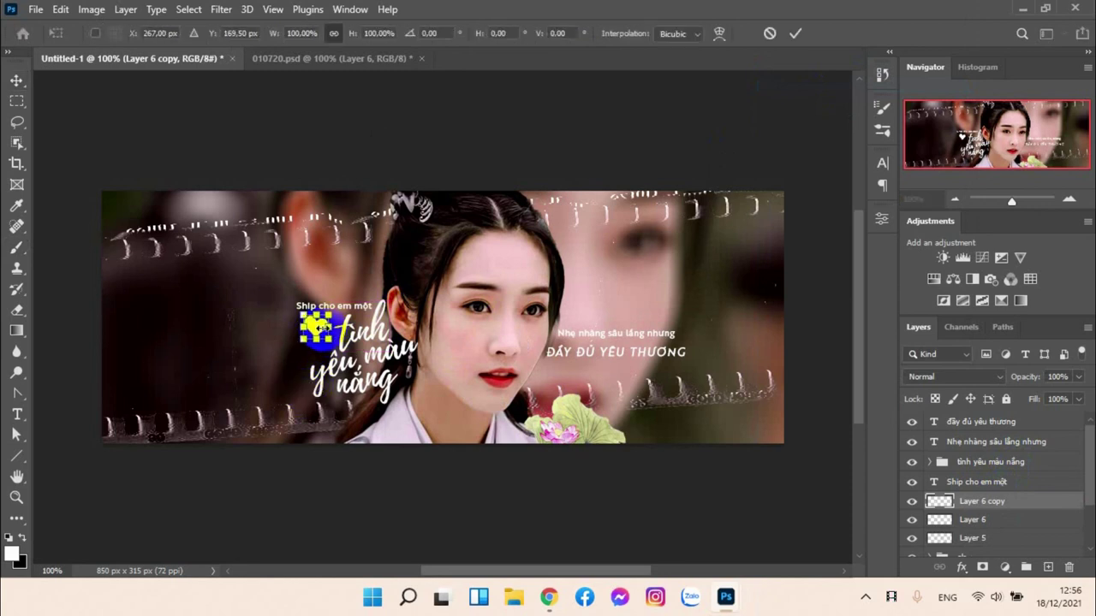
right_click(334, 342)
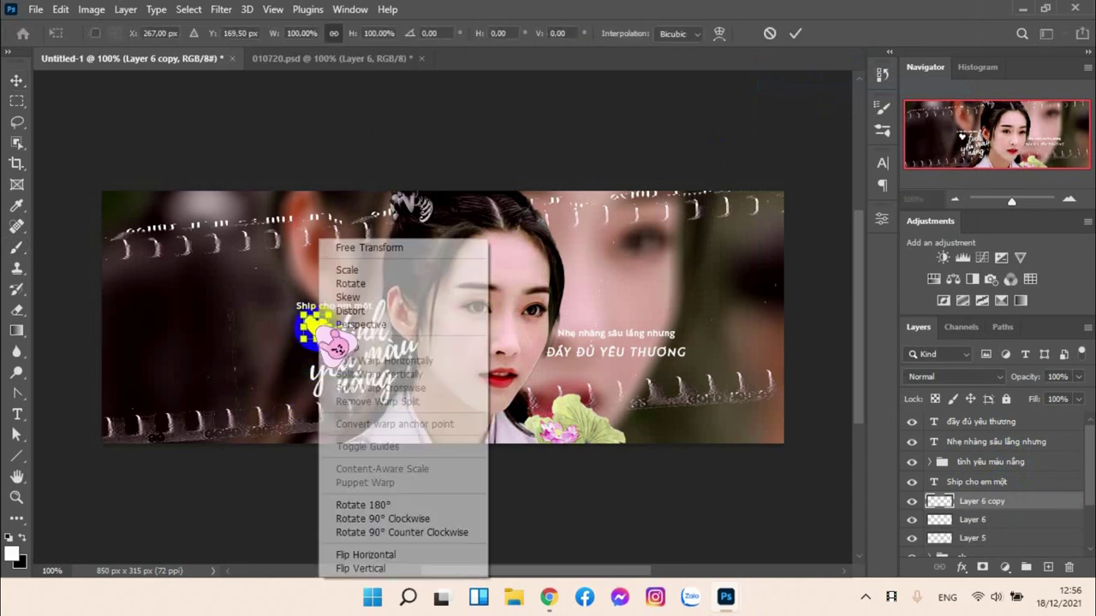
left_click(409, 554)
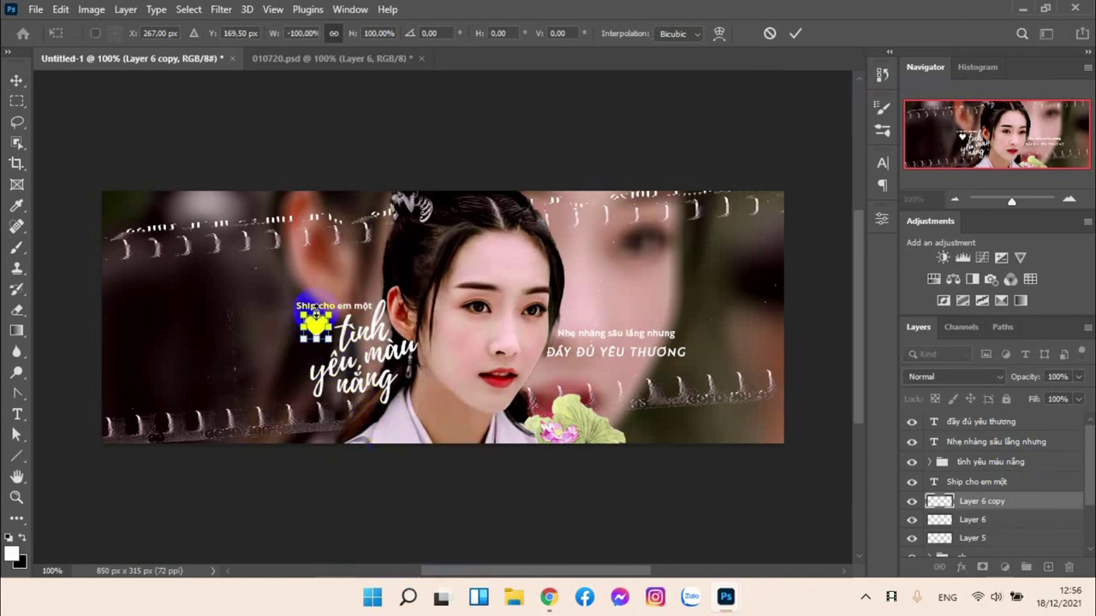
left_click_drag(317, 330, 419, 380)
left_click(795, 34)
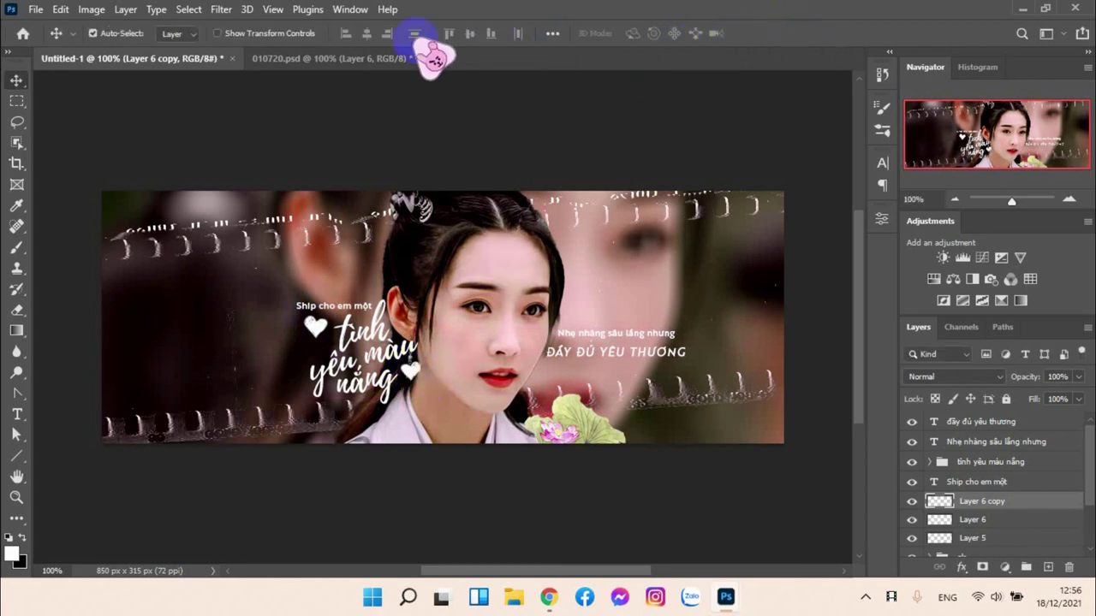
left_click(321, 58)
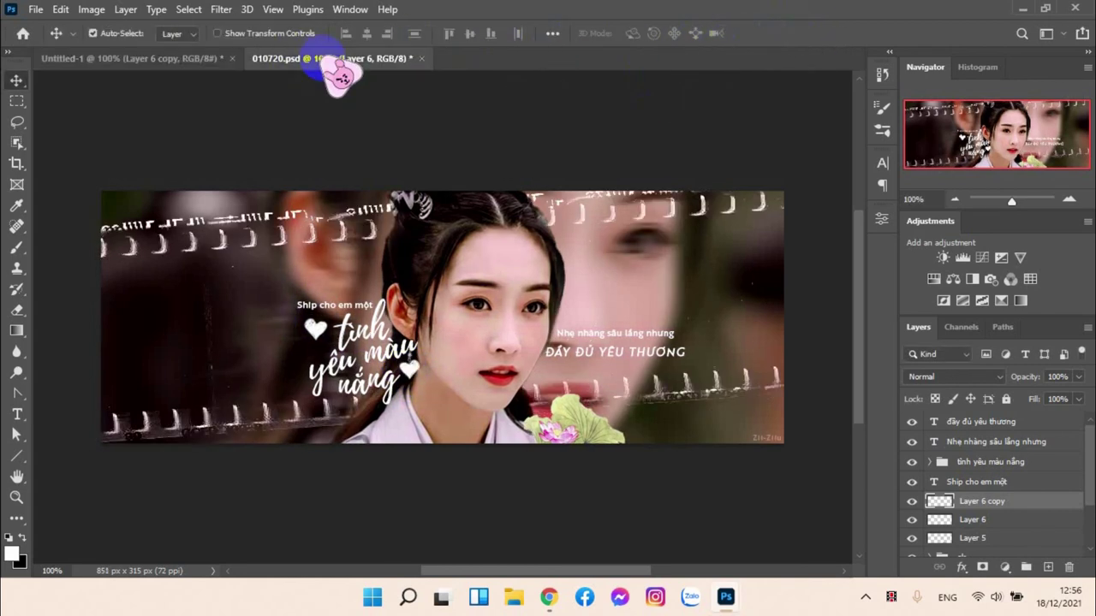
left_click(171, 60)
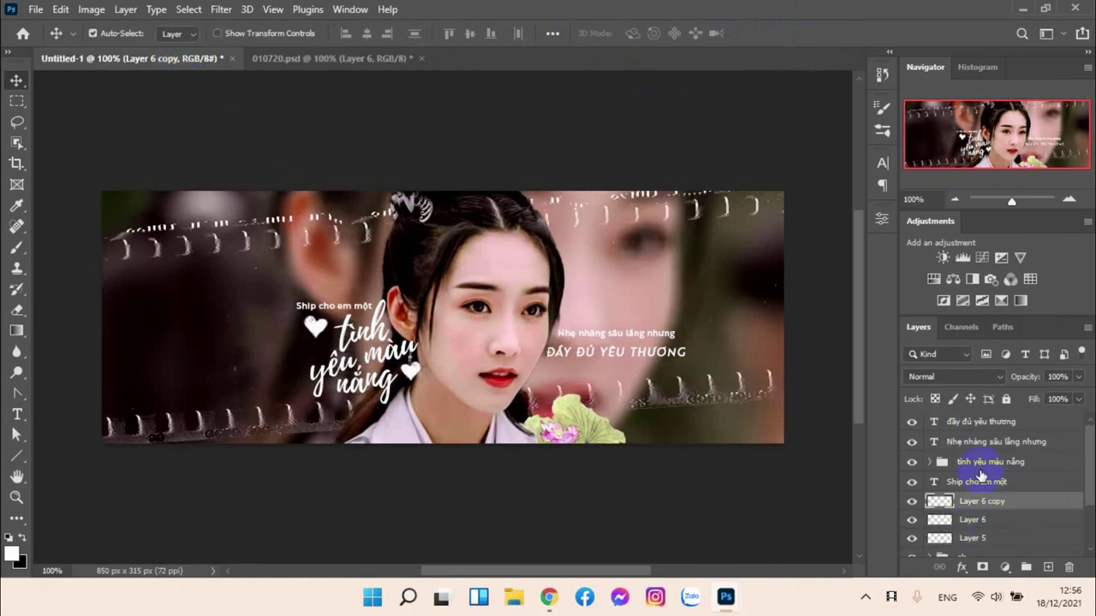
Step: Merge Layer 6 copy with Layer 6 and rename the merged hearts layer Layer 6
left_click(973, 520, "ctrl")
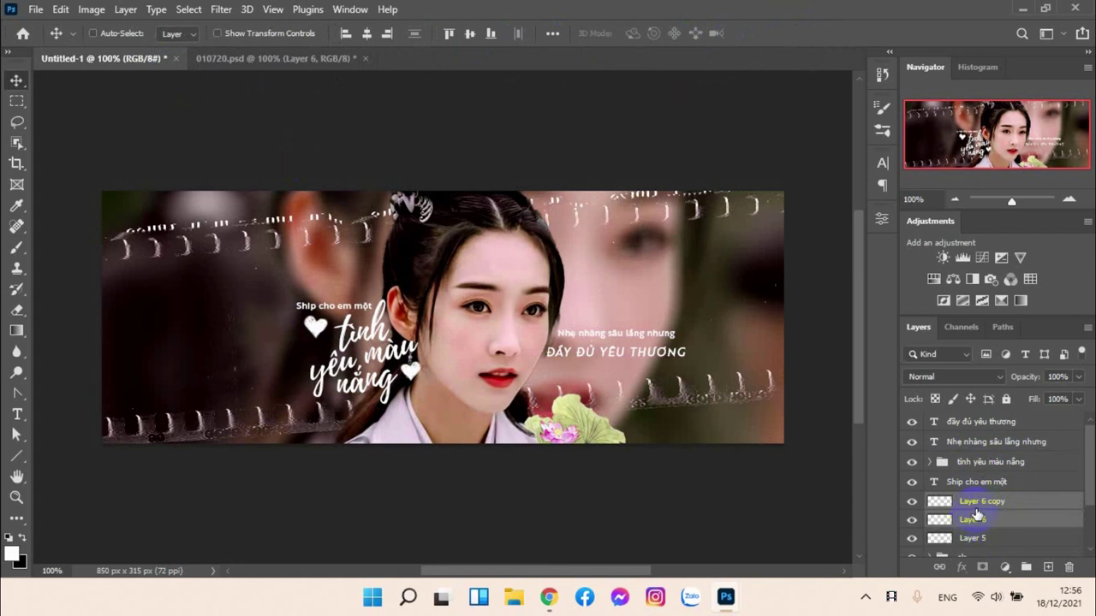
key("ctrl+e")
double_click(1003, 501)
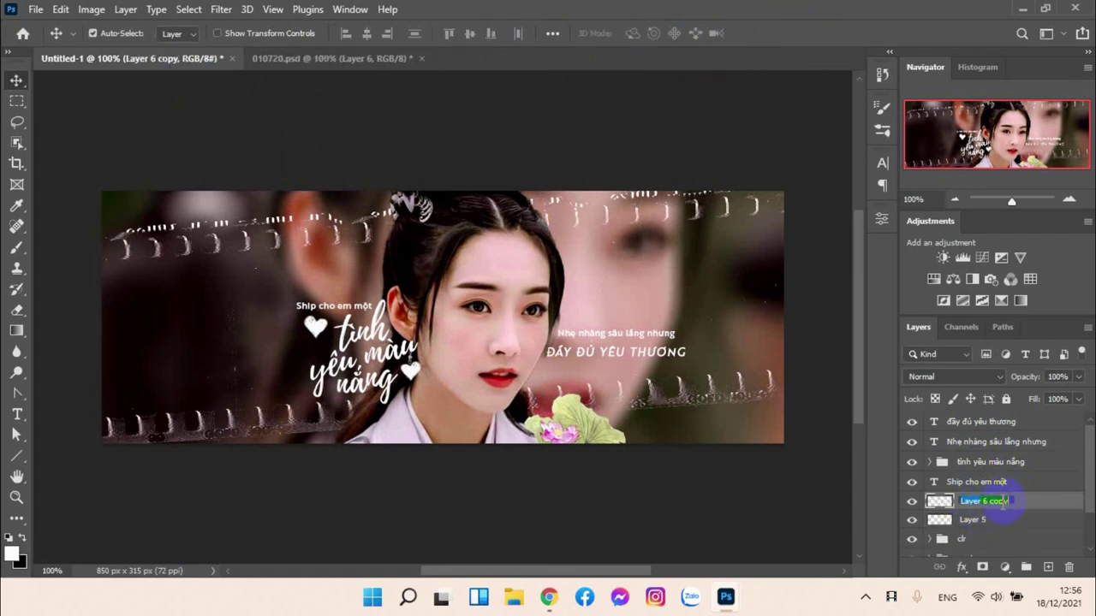
left_click(1003, 503)
key("BackSpace")
key("Return")
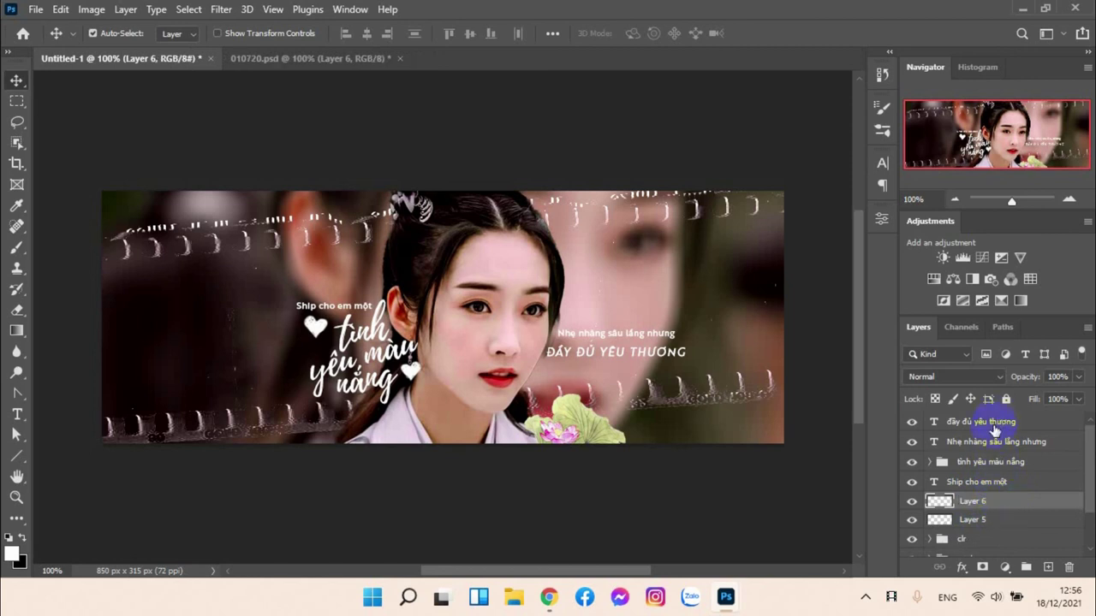
Step: Examine the text layers inside the "tình yêu màu nắng" group and compare the banner with the 010720.psd reference
left_click(931, 462)
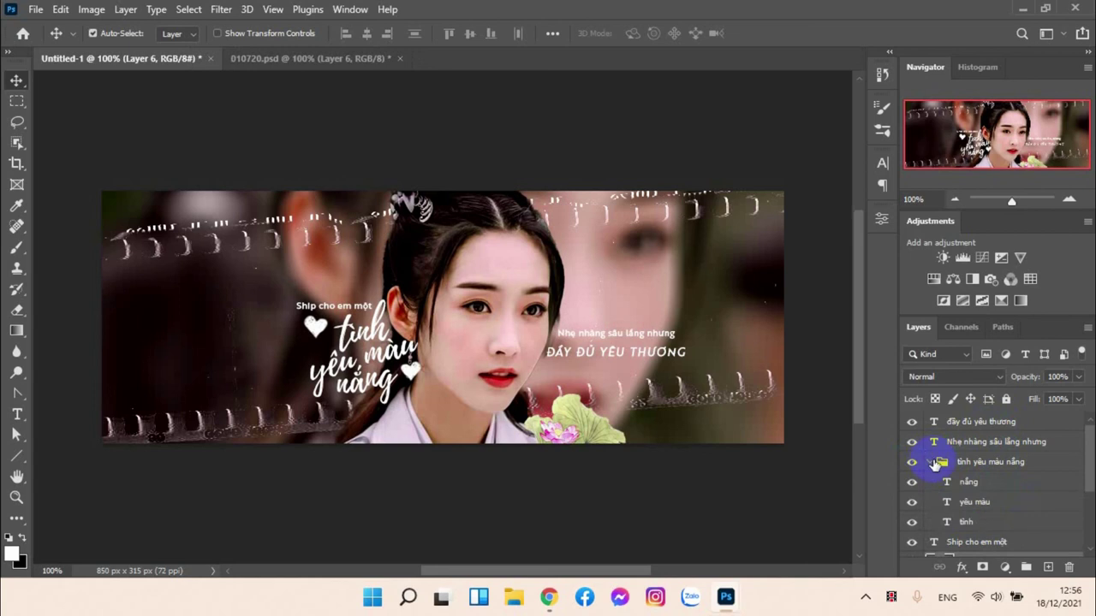
left_click(986, 491)
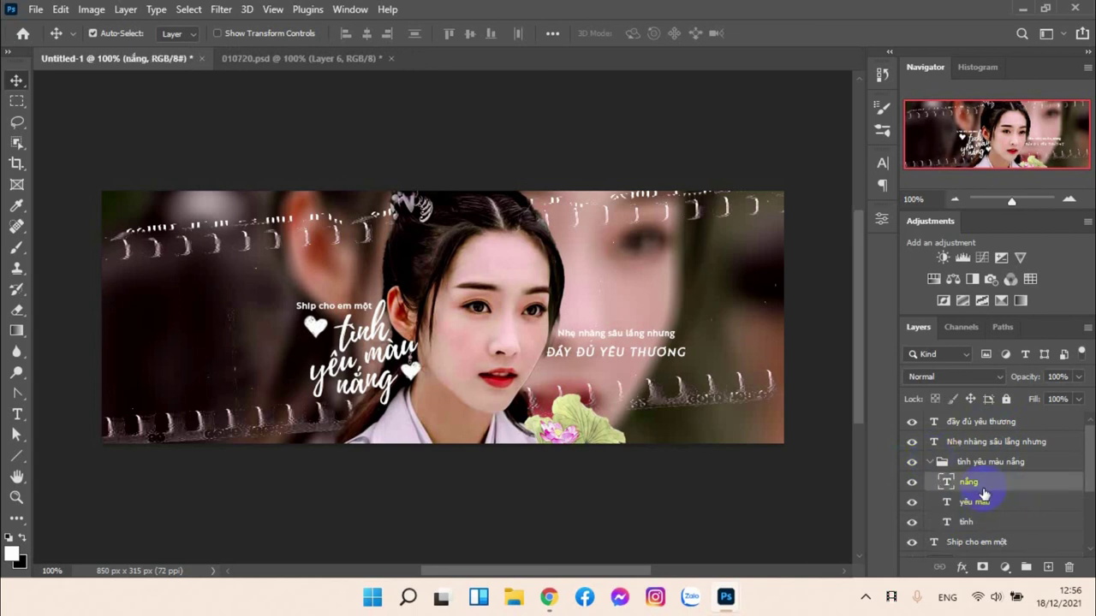
left_click(355, 61)
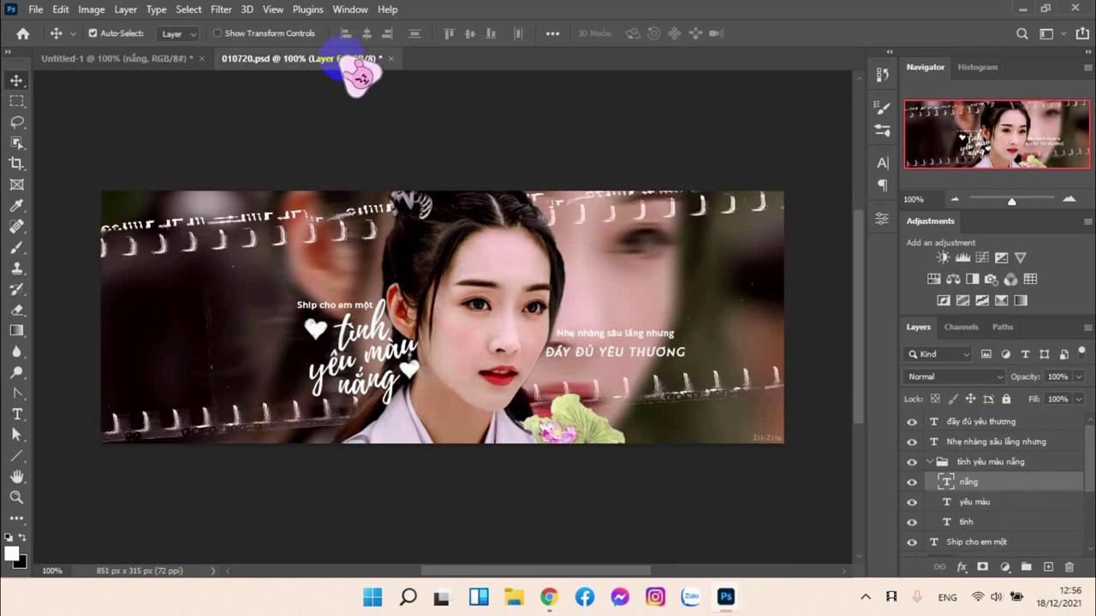
left_click(104, 64)
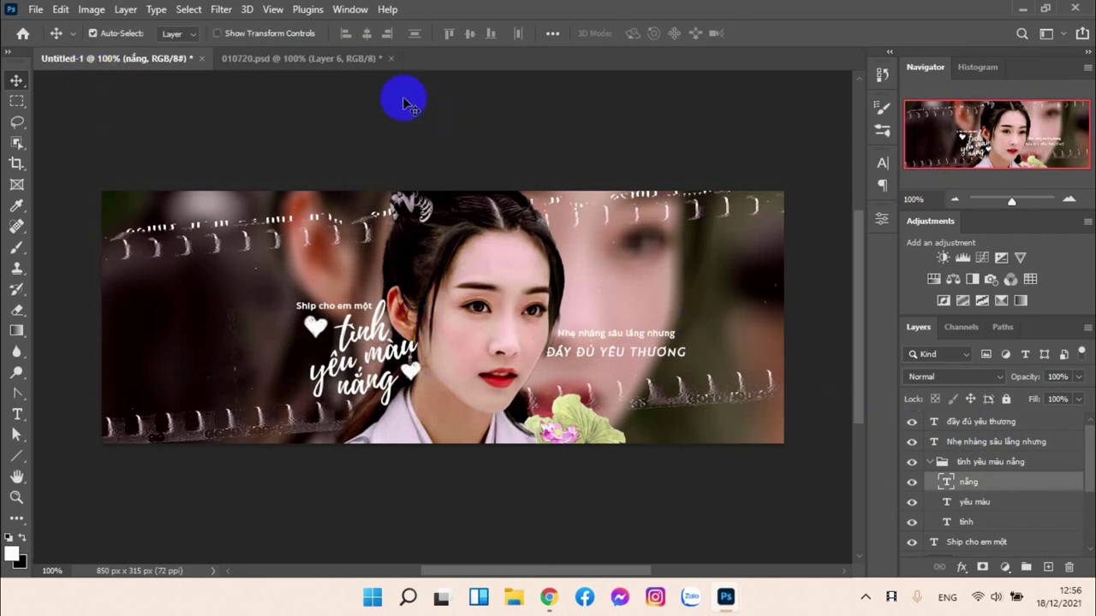
left_click(333, 58)
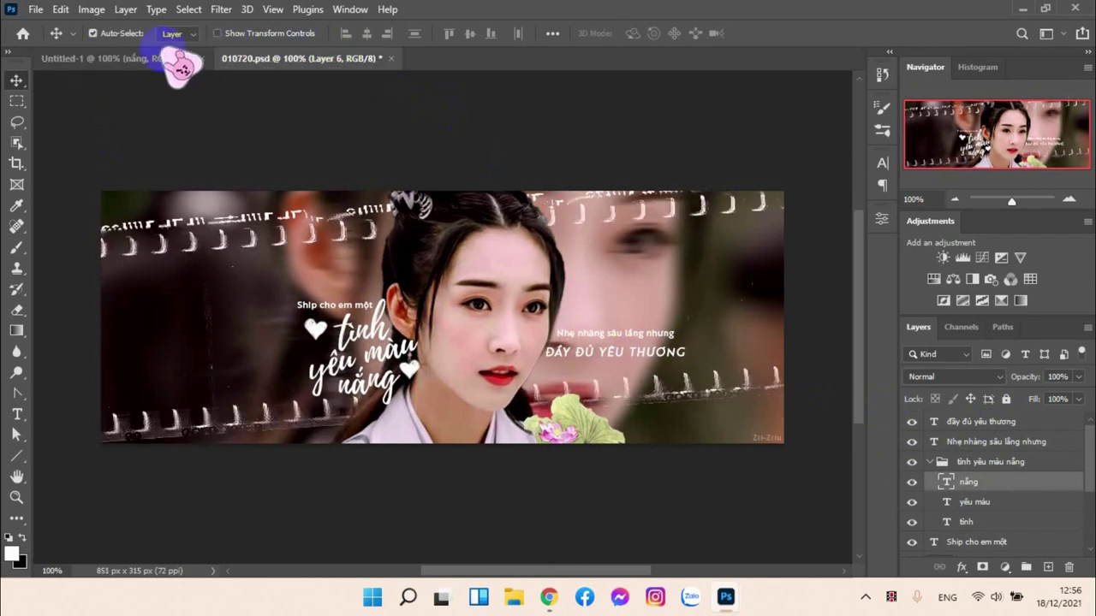
left_click(93, 60)
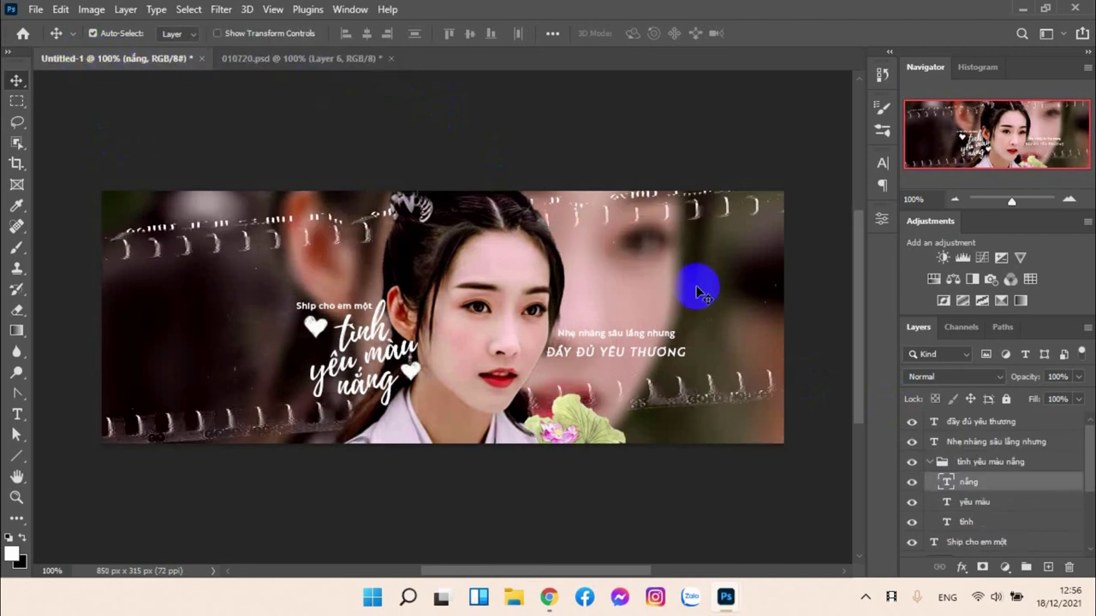
left_click_drag(1032, 484, 963, 461)
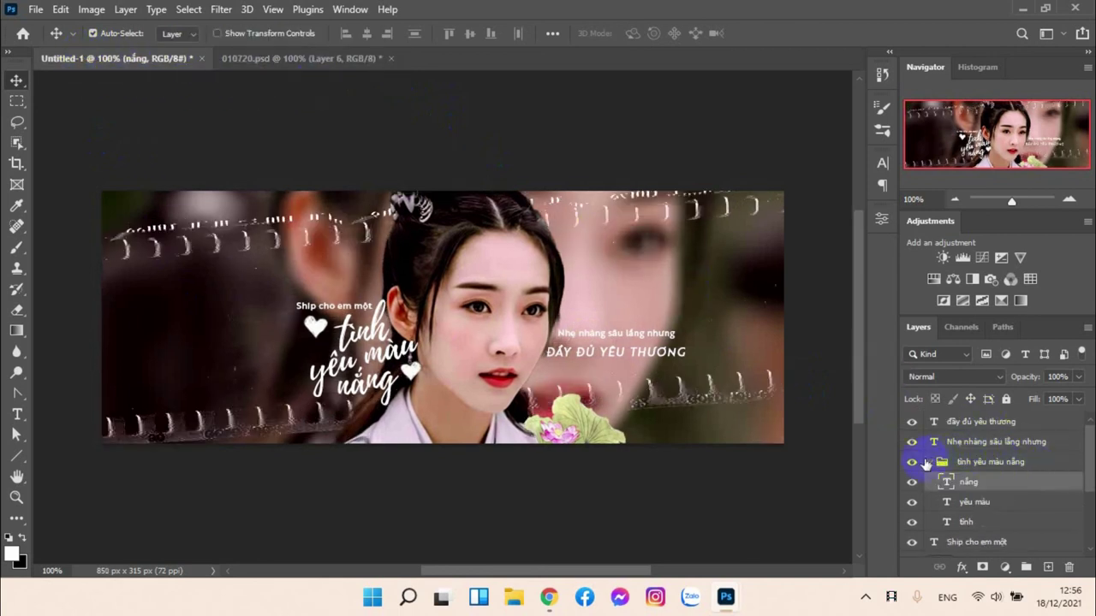
left_click(927, 462)
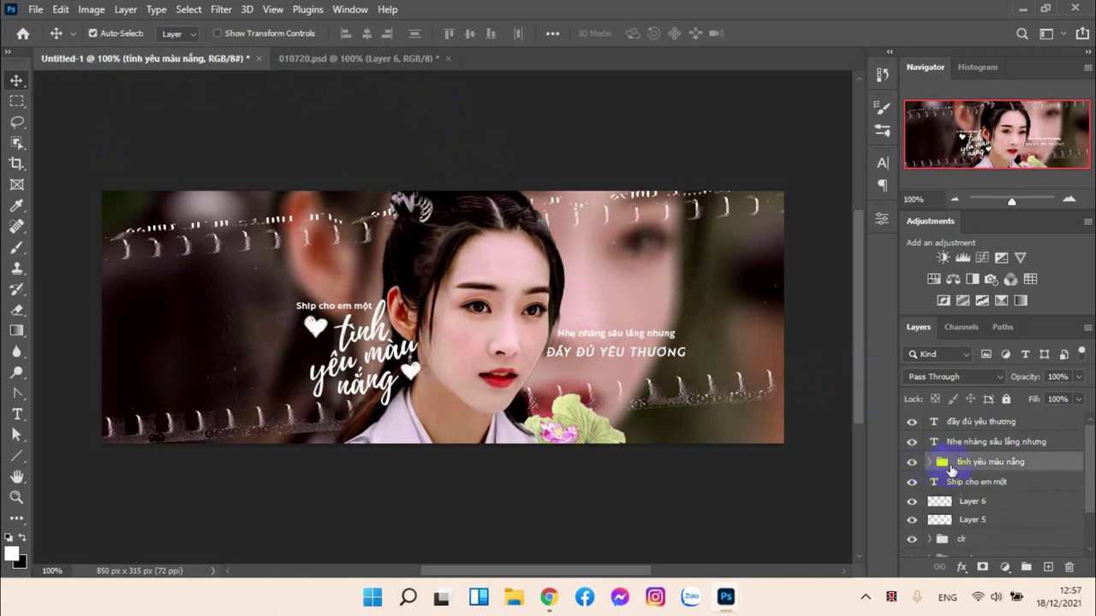
Step: Group the layers from Layer 6 up to "đầy đủ yêu thương" and name the group text
left_click(974, 504)
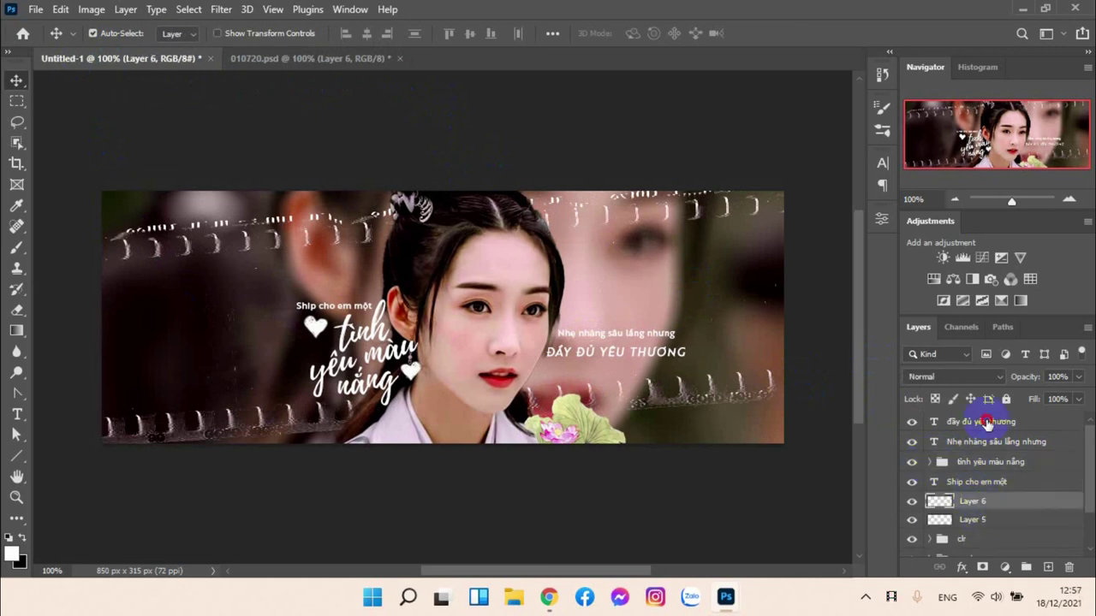
left_click(987, 421, "shift")
key("ctrl+g")
double_click(985, 421)
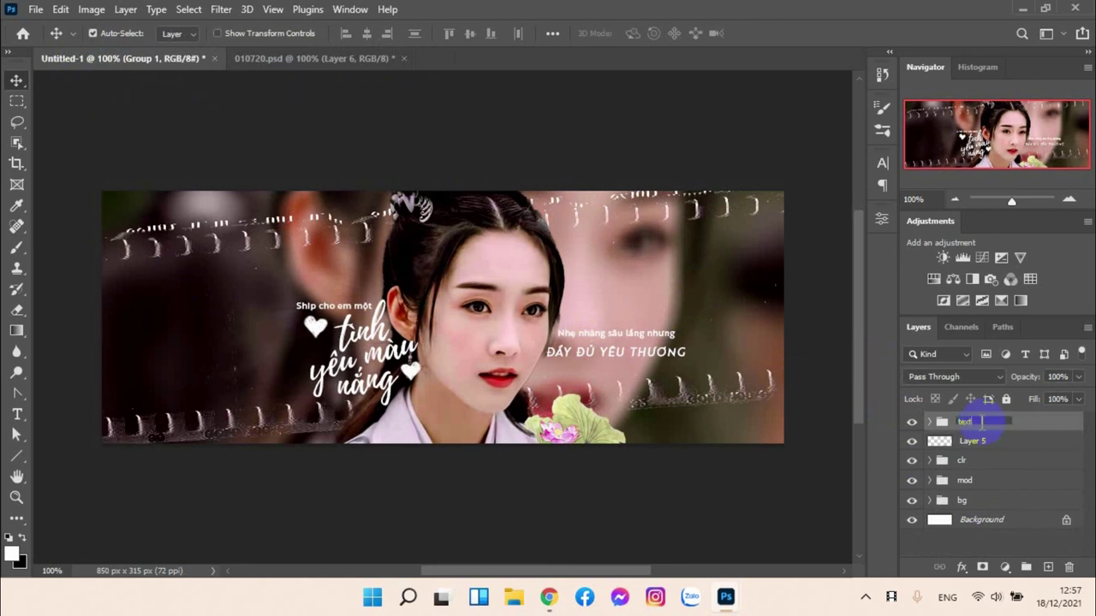
key("Return")
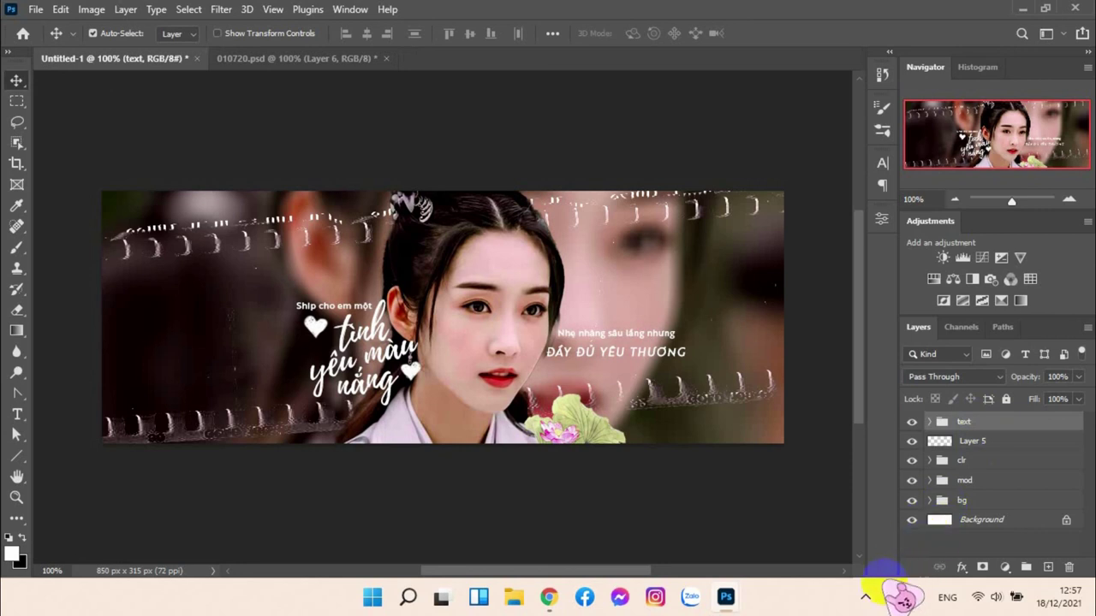